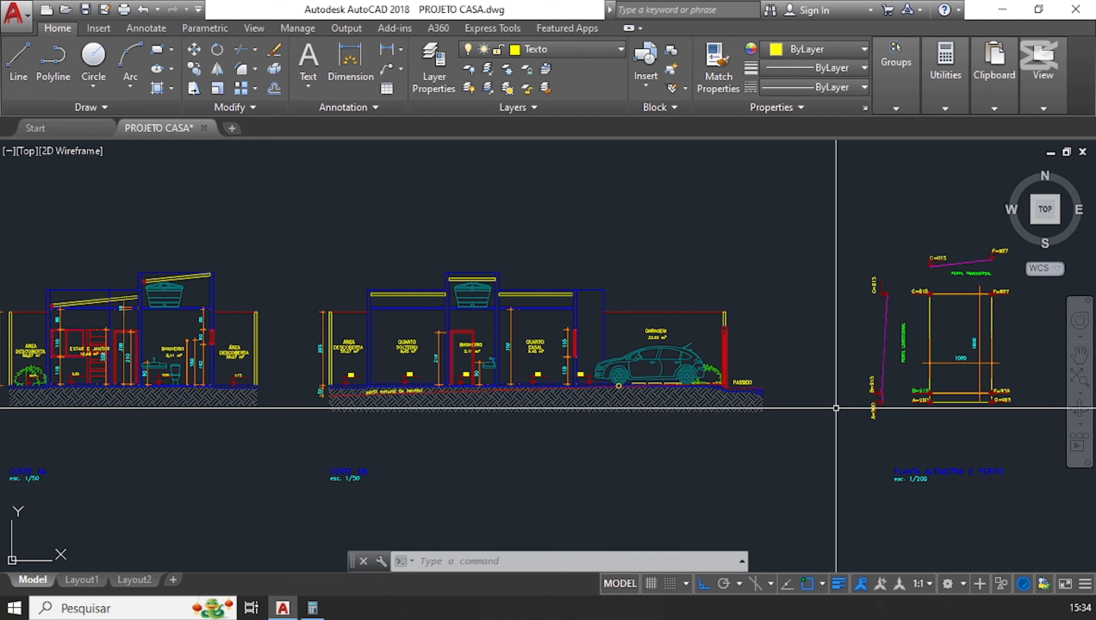
- Look over the sections, the house floor plan and the site level plans with their profiles across the drawing
{"action": "mouse_move", "coordinate": [261, 426]}
{"action": "middle_mouse_down"}
{"action": "mouse_move", "coordinate": [561, 411]}
{"action": "mouse_move", "coordinate": [664, 427]}
{"action": "middle_mouse_up"}
{"action": "scroll", "coordinate": [690, 435], "scroll_direction": "down", "scroll_amount": 2}
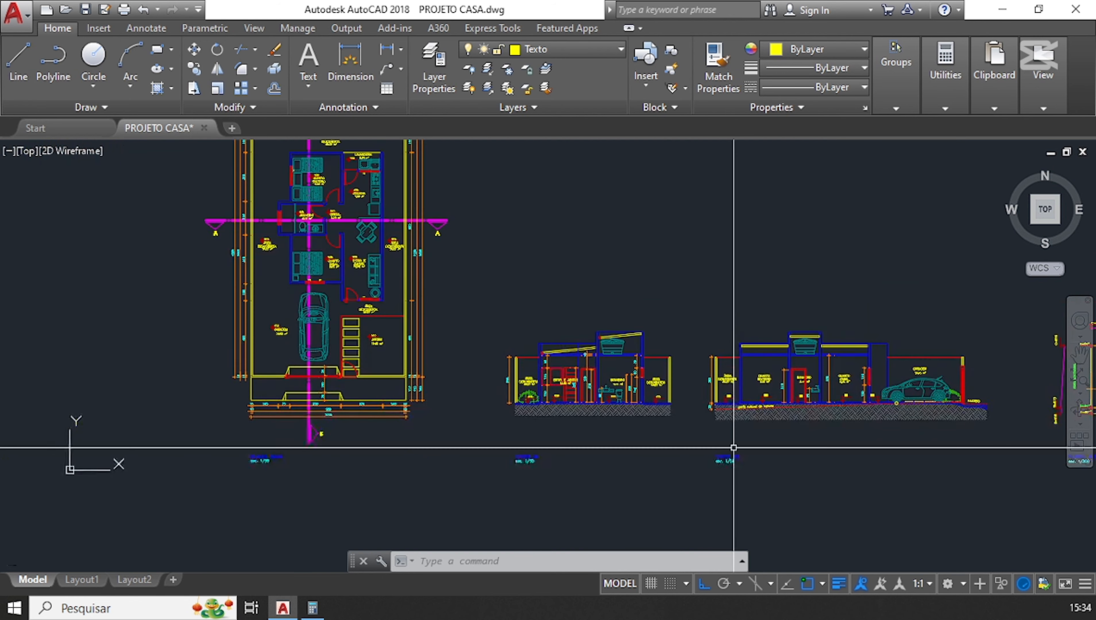
{"action": "middle_click_drag", "start_coordinate": [234, 224], "coordinate": [298, 317]}
{"action": "scroll", "coordinate": [298, 312], "scroll_direction": "up", "scroll_amount": 2}
{"action": "left_click", "coordinate": [345, 318]}
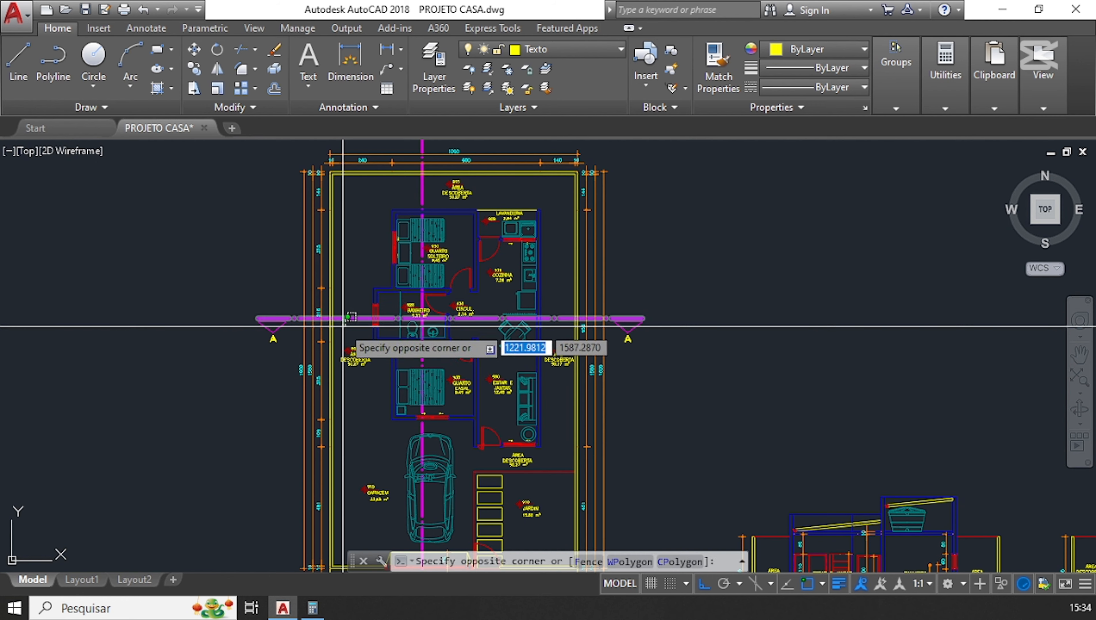
{"action": "key", "text": "Escape"}
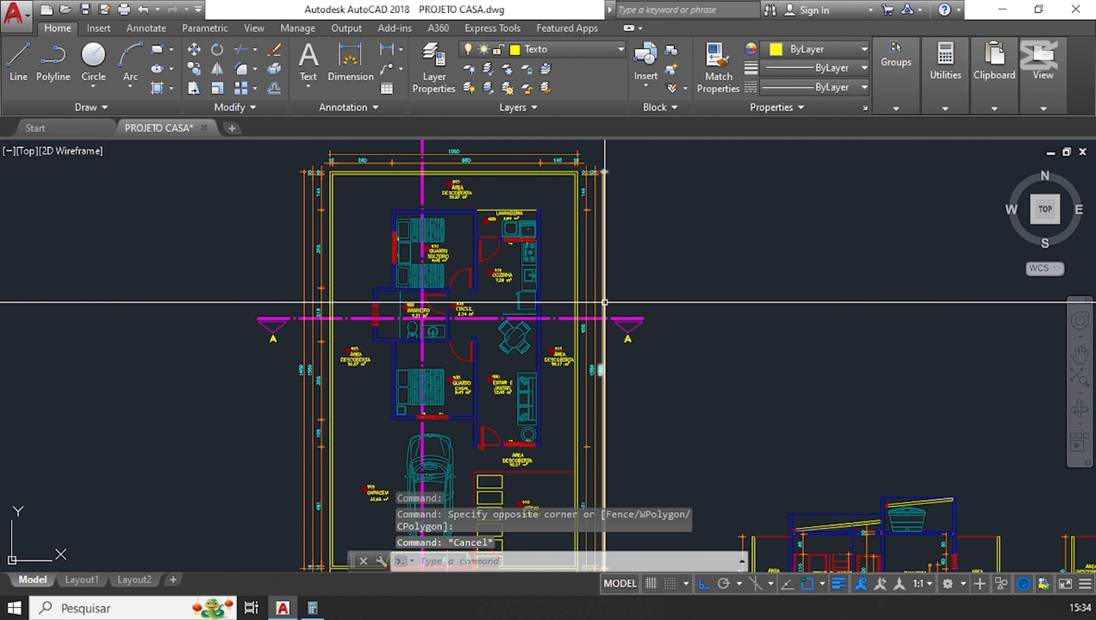
{"action": "scroll", "coordinate": [604, 302], "scroll_direction": "down", "scroll_amount": 8}
{"action": "middle_click_drag", "start_coordinate": [321, 367], "coordinate": [470, 362]}
{"action": "scroll", "coordinate": [572, 385], "scroll_direction": "up", "scroll_amount": 2}
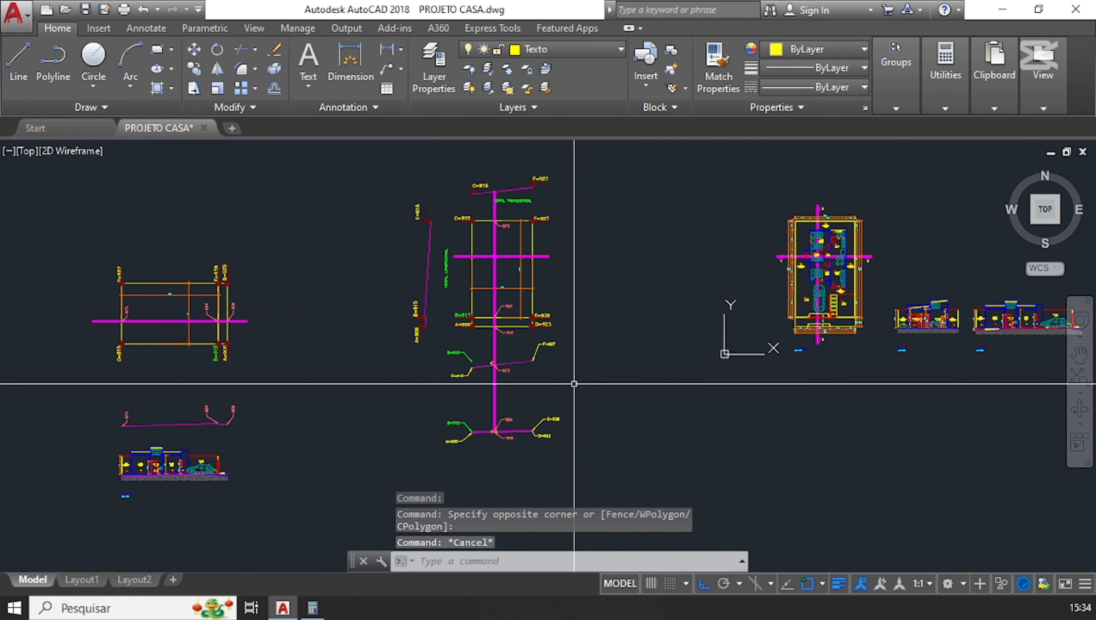
{"action": "scroll", "coordinate": [572, 363], "scroll_direction": "down", "scroll_amount": 2}
{"action": "scroll", "coordinate": [443, 244], "scroll_direction": "up", "scroll_amount": 3}
- Copy the upright site level plan, including its profiles, labels and magenta section lines, straight across to empty space further left in the drawing
{"action": "left_click", "coordinate": [465, 238]}
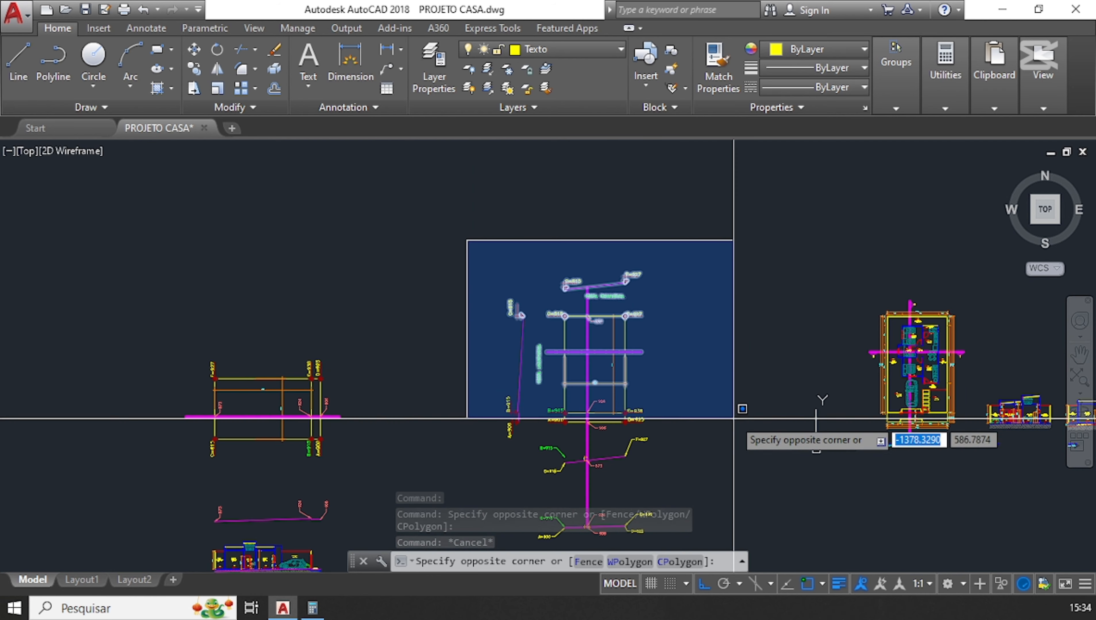
{"action": "left_click", "coordinate": [733, 435]}
{"action": "scroll", "coordinate": [560, 436], "scroll_direction": "up", "scroll_amount": 4}
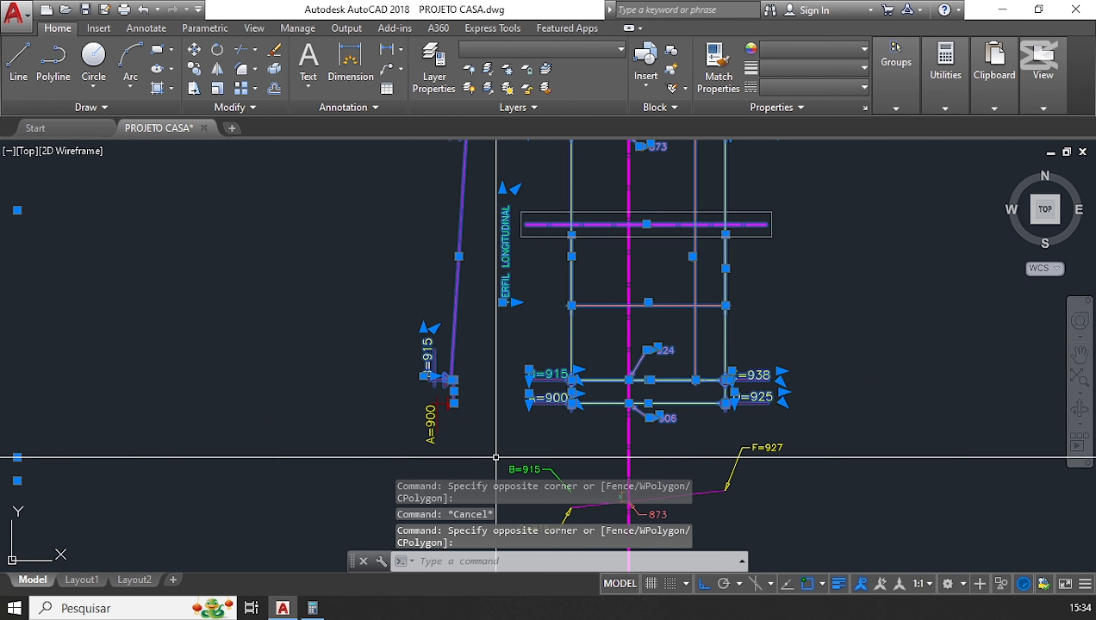
{"action": "left_click", "coordinate": [476, 465]}
{"action": "left_click", "coordinate": [364, 254]}
{"action": "scroll", "coordinate": [467, 349], "scroll_direction": "down", "scroll_amount": 4}
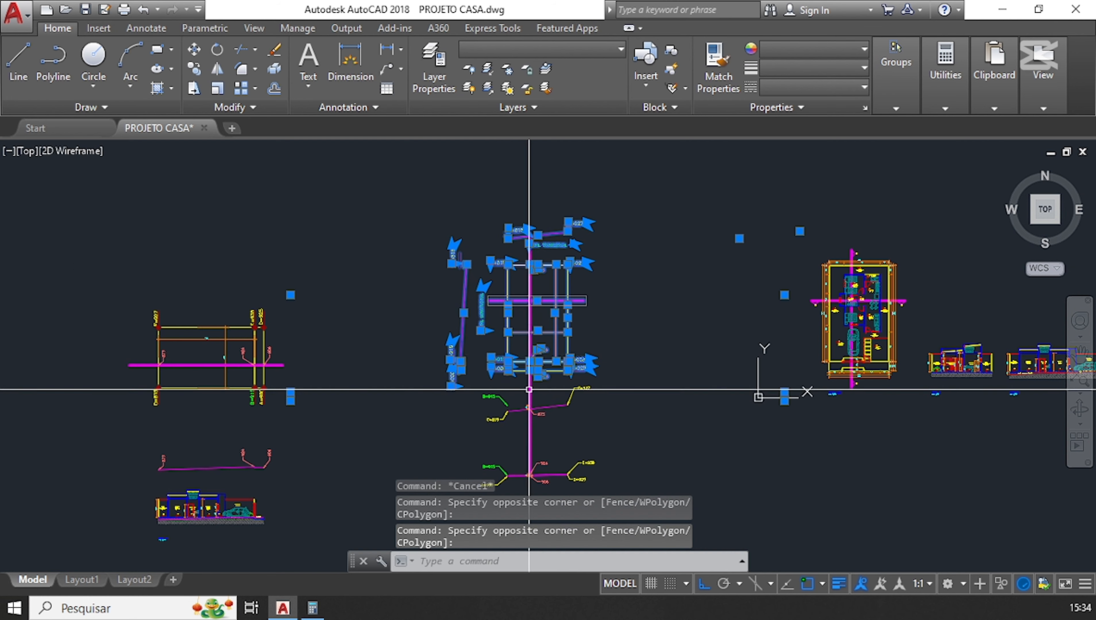
{"action": "scroll", "coordinate": [548, 390], "scroll_direction": "up", "scroll_amount": 2}
{"action": "left_click", "coordinate": [547, 389]}
{"action": "left_click", "coordinate": [483, 390]}
{"action": "middle_click_drag", "start_coordinate": [635, 352], "coordinate": [801, 337]}
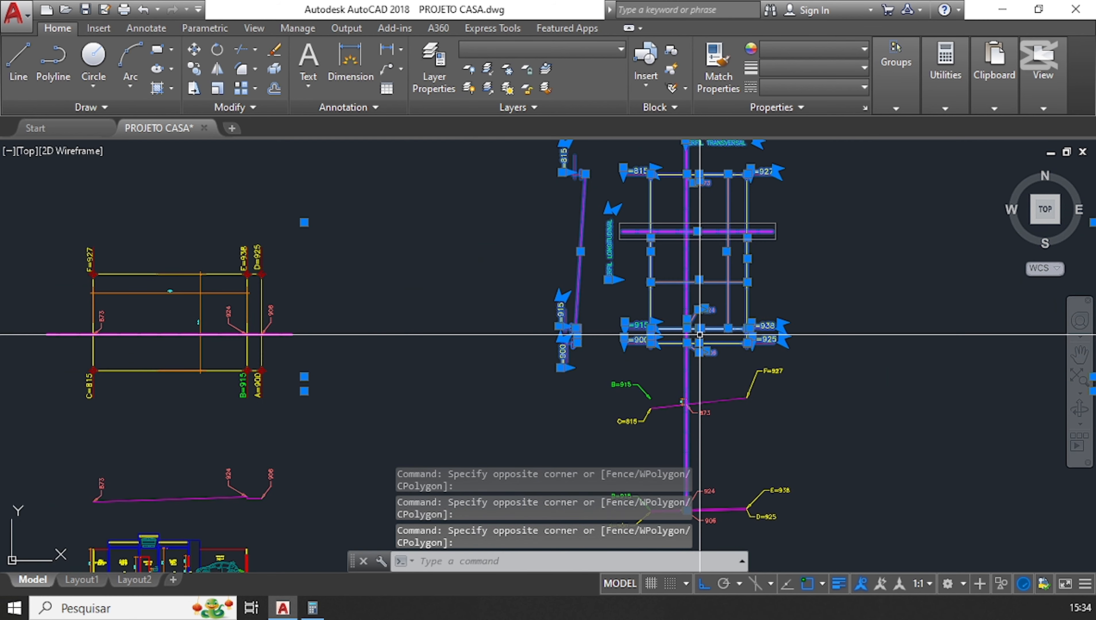
{"action": "key", "text": "Return"}
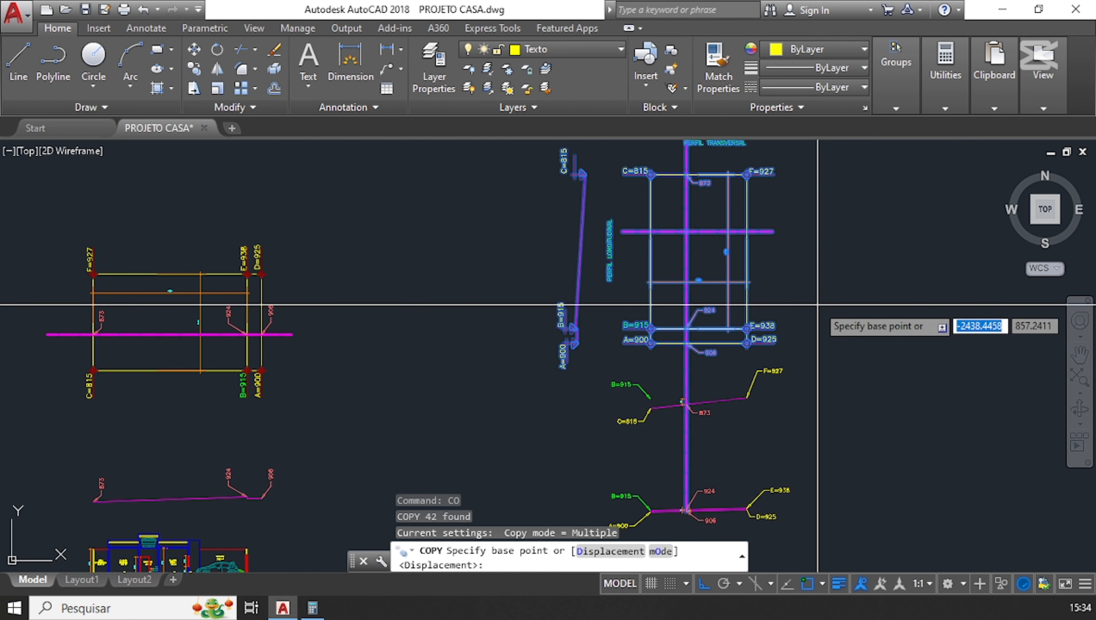
{"action": "left_click", "coordinate": [830, 371]}
{"action": "scroll", "coordinate": [846, 381], "scroll_direction": "down", "scroll_amount": 8}
{"action": "scroll", "coordinate": [709, 375], "scroll_direction": "up", "scroll_amount": 8}
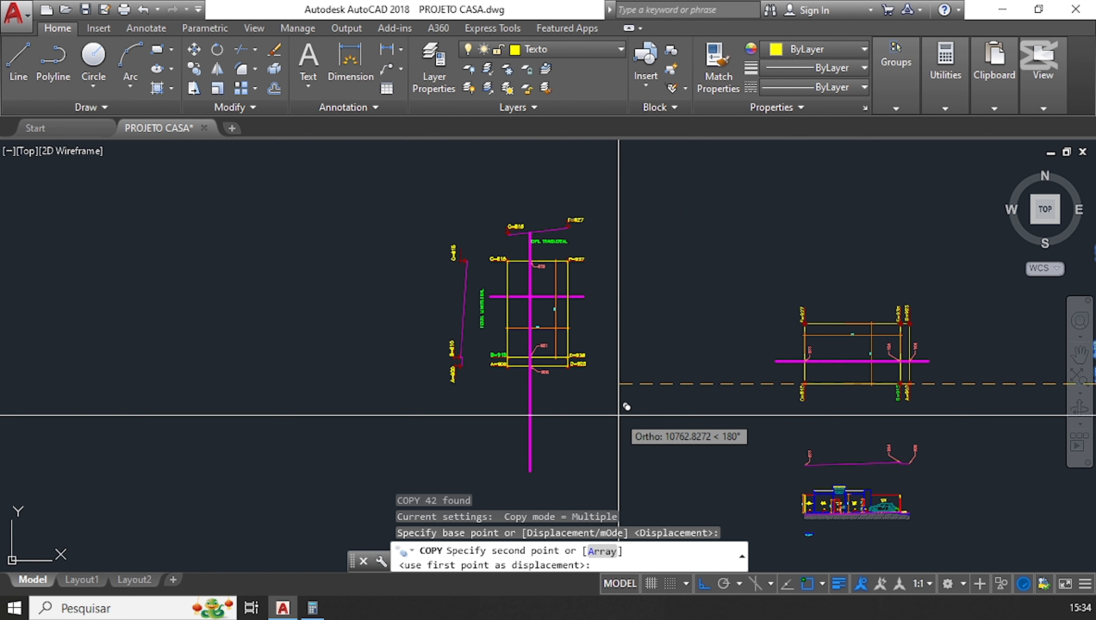
{"action": "left_click", "coordinate": [618, 415]}
{"action": "key", "text": "Escape"}
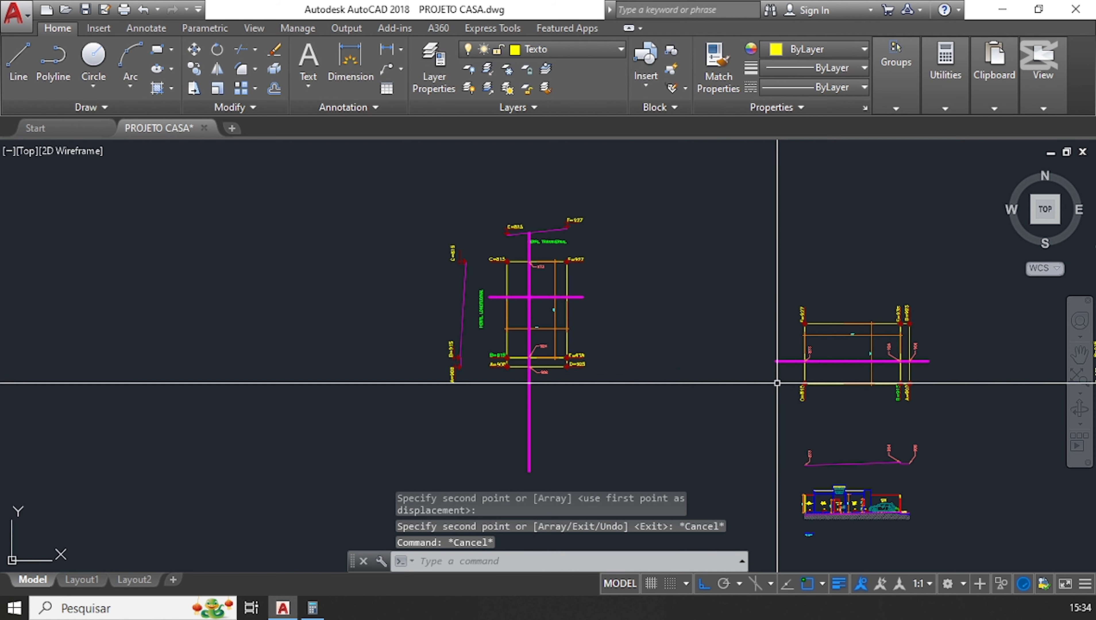
- Erase the vertical magenta section line from the copied site plan
{"action": "left_click", "coordinate": [594, 456]}
{"action": "left_click", "coordinate": [485, 454]}
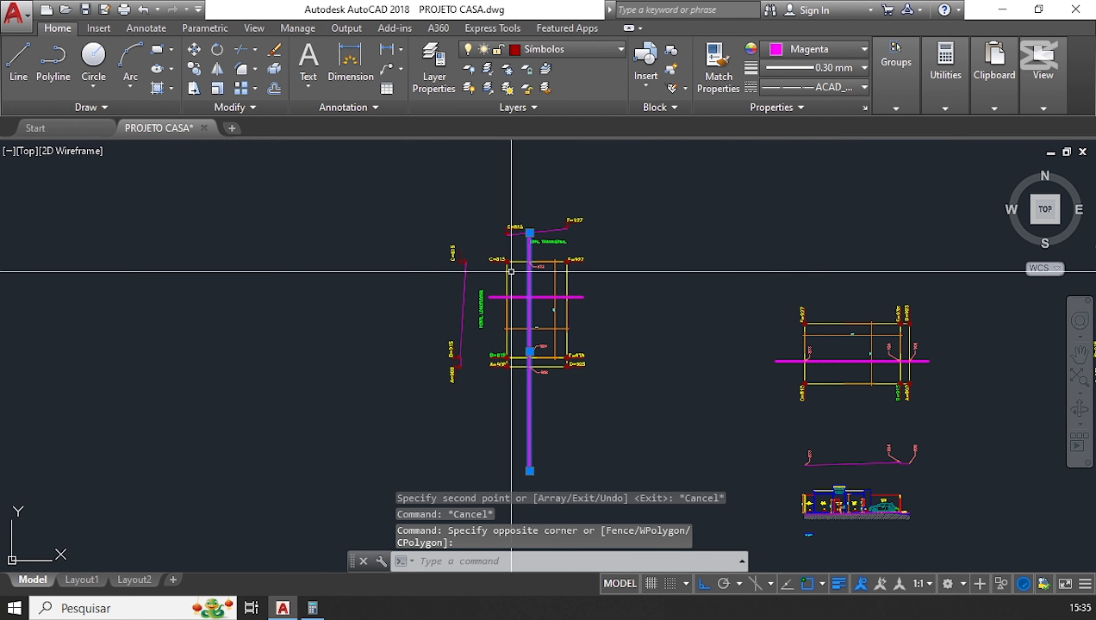
{"action": "scroll", "coordinate": [511, 271], "scroll_direction": "up", "scroll_amount": 5}
{"action": "scroll", "coordinate": [521, 305], "scroll_direction": "down", "scroll_amount": 6}
{"action": "scroll", "coordinate": [531, 321], "scroll_direction": "up", "scroll_amount": 5}
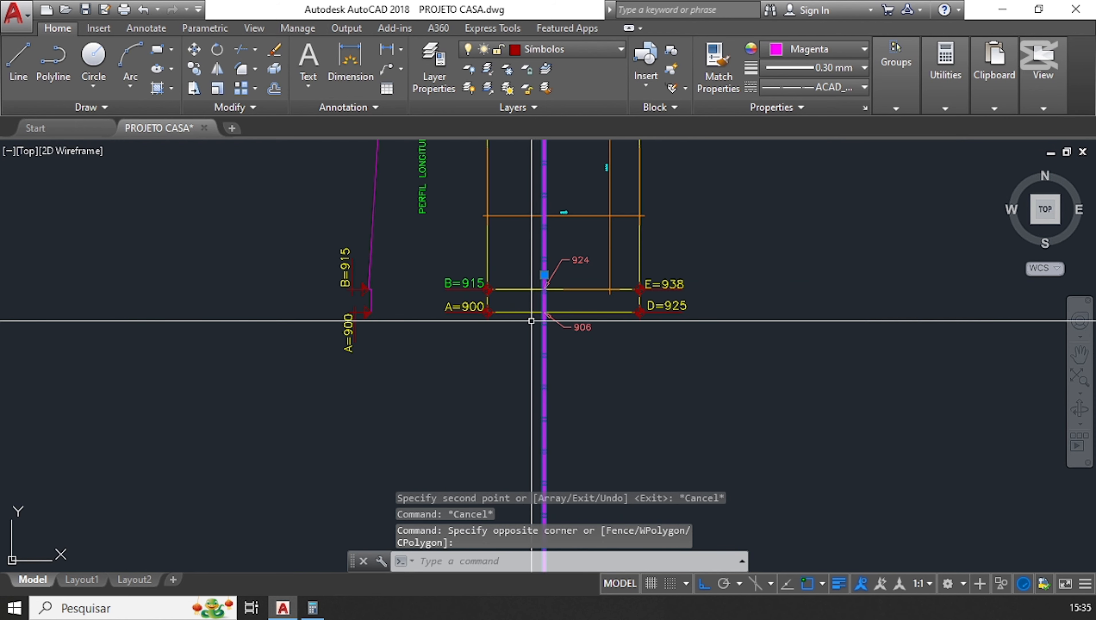
{"action": "key", "text": "Delete"}
- Erase the 924, 906 and 873 level leaders from the copied site plan
{"action": "scroll", "coordinate": [559, 399], "scroll_direction": "down", "scroll_amount": 2}
{"action": "scroll", "coordinate": [570, 346], "scroll_direction": "up", "scroll_amount": 2}
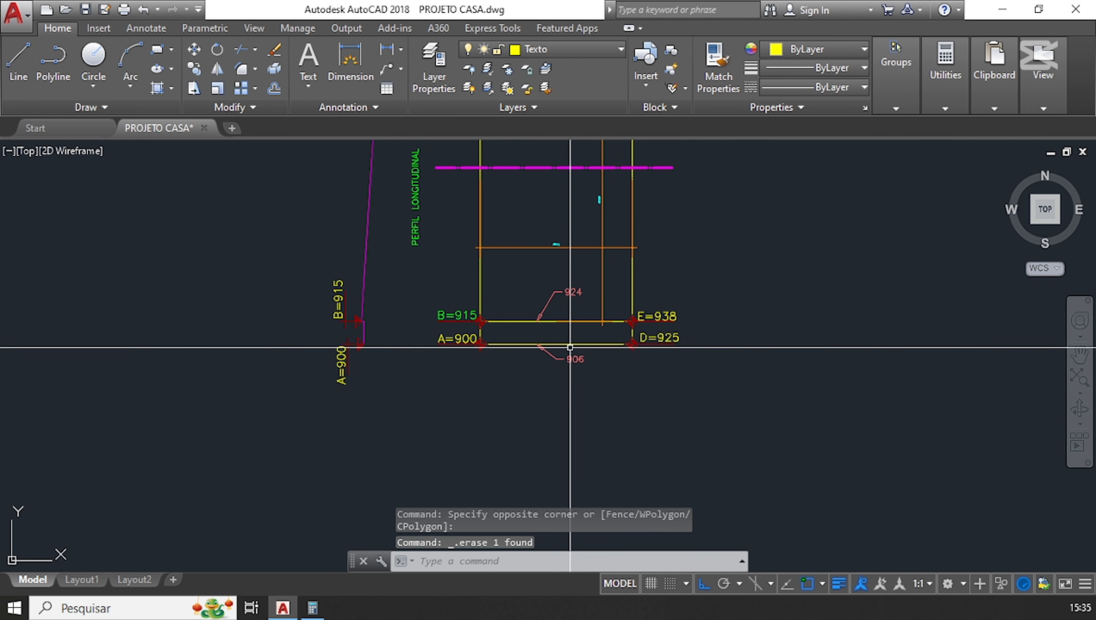
{"action": "left_click", "coordinate": [582, 267]}
{"action": "left_click", "coordinate": [558, 300]}
{"action": "scroll", "coordinate": [563, 365], "scroll_direction": "up", "scroll_amount": 2}
{"action": "left_click", "coordinate": [564, 355]}
{"action": "scroll", "coordinate": [542, 262], "scroll_direction": "down", "scroll_amount": 3}
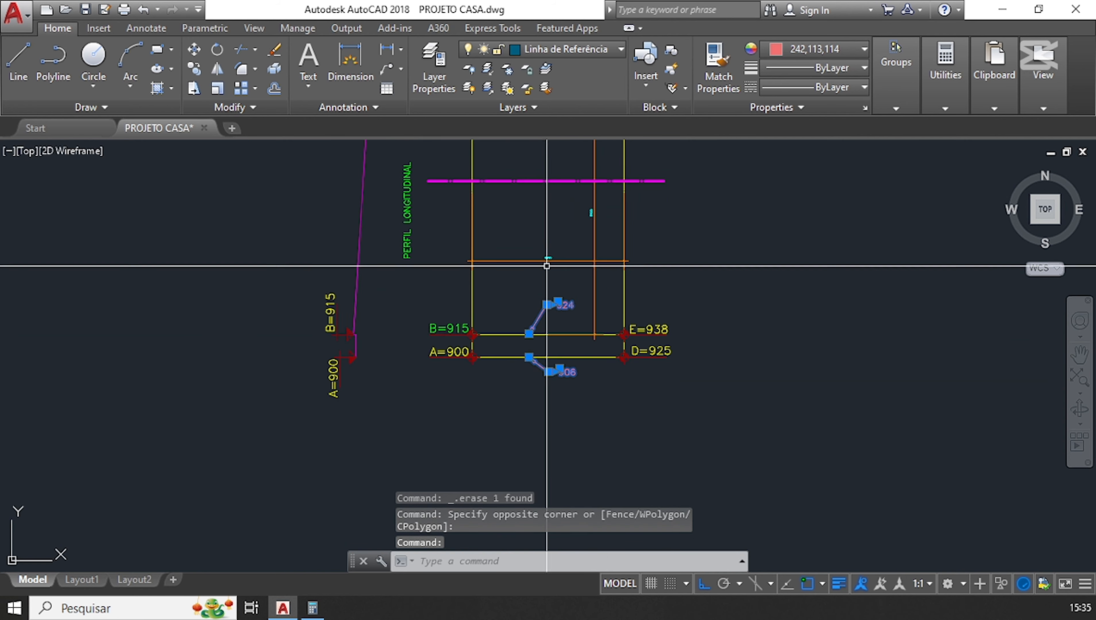
{"action": "scroll", "coordinate": [558, 252], "scroll_direction": "up", "scroll_amount": 1}
{"action": "left_click", "coordinate": [554, 240]}
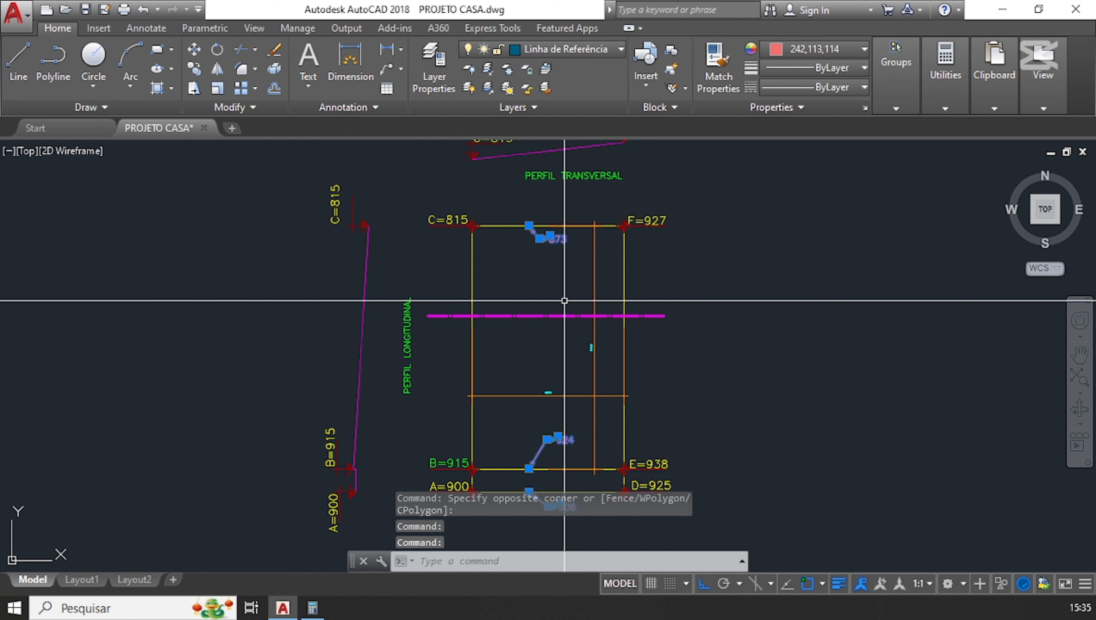
{"action": "scroll", "coordinate": [563, 320], "scroll_direction": "down", "scroll_amount": 3}
{"action": "scroll", "coordinate": [543, 412], "scroll_direction": "up", "scroll_amount": 2}
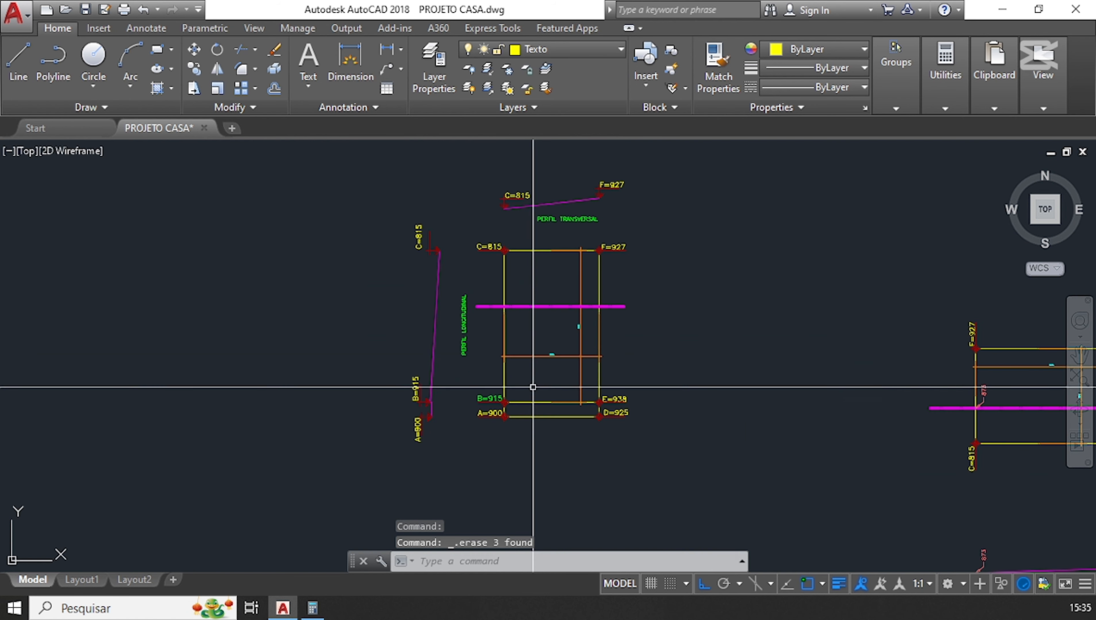
- Erase the PERFIL TRANSVERSAL line with its title, level markers and labels above the copied site plan
{"action": "middle_click_drag", "start_coordinate": [589, 199], "coordinate": [592, 240]}
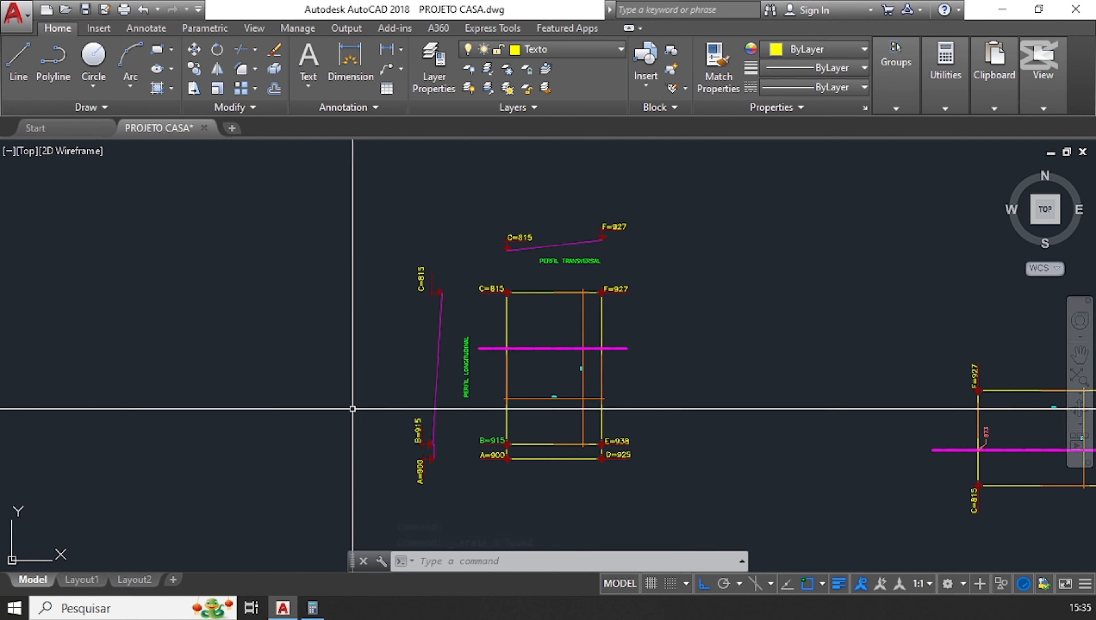
{"action": "scroll", "coordinate": [525, 251], "scroll_direction": "up", "scroll_amount": 2}
{"action": "left_click", "coordinate": [435, 201]}
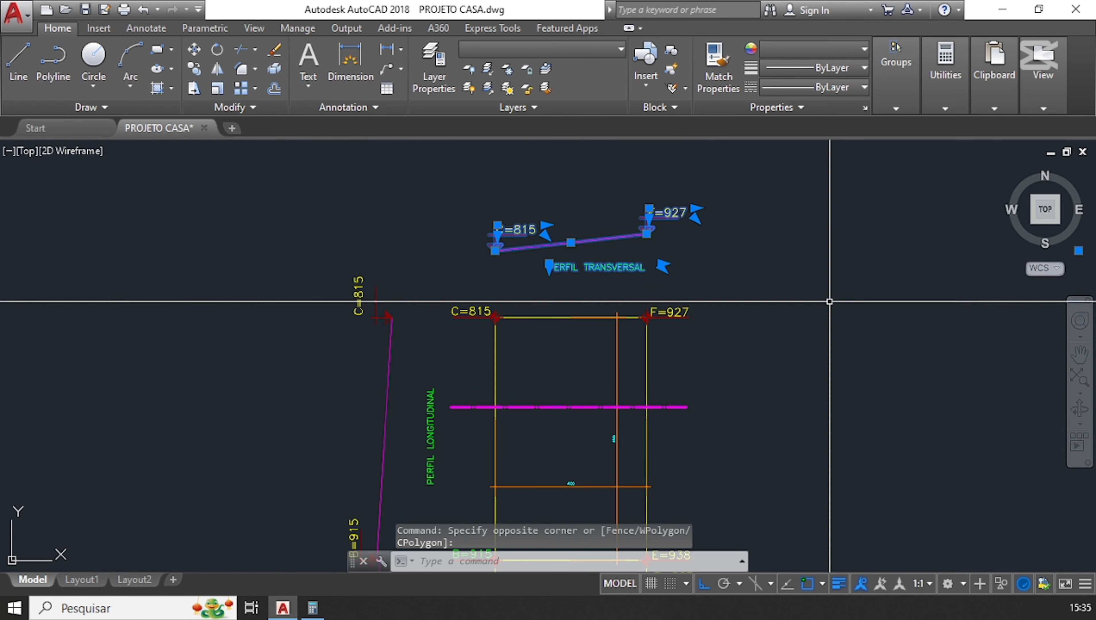
{"action": "key", "text": "Delete"}
- Rotate the copied site plan and its longitudinal profile by 90 degrees about a point on the horizontal magenta section line
{"action": "scroll", "coordinate": [634, 313], "scroll_direction": "down", "scroll_amount": 4}
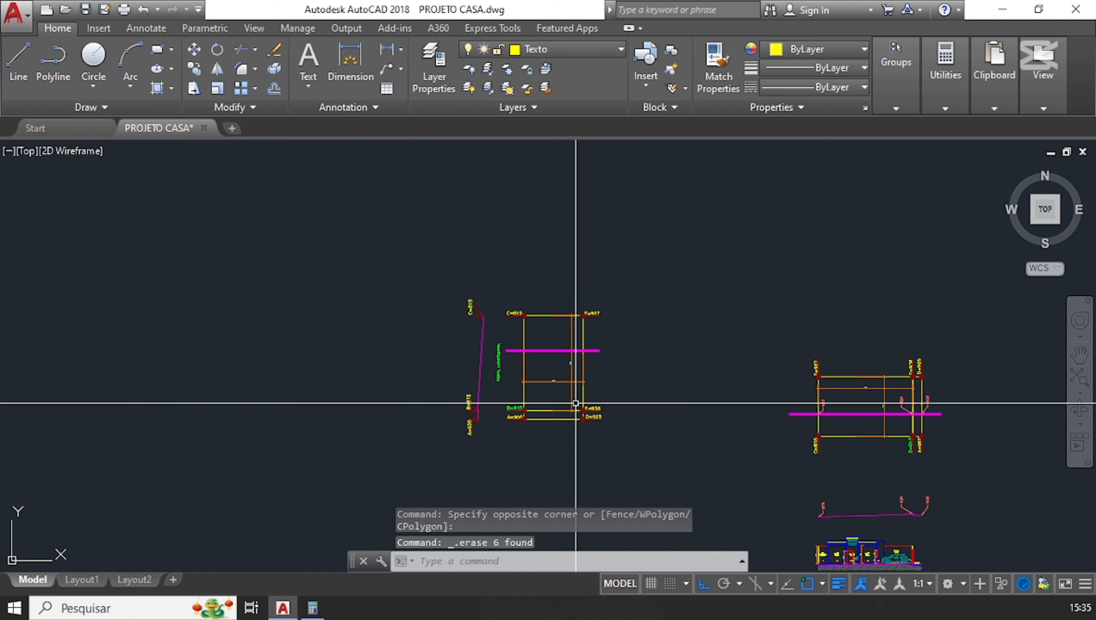
{"action": "scroll", "coordinate": [575, 404], "scroll_direction": "up", "scroll_amount": 2}
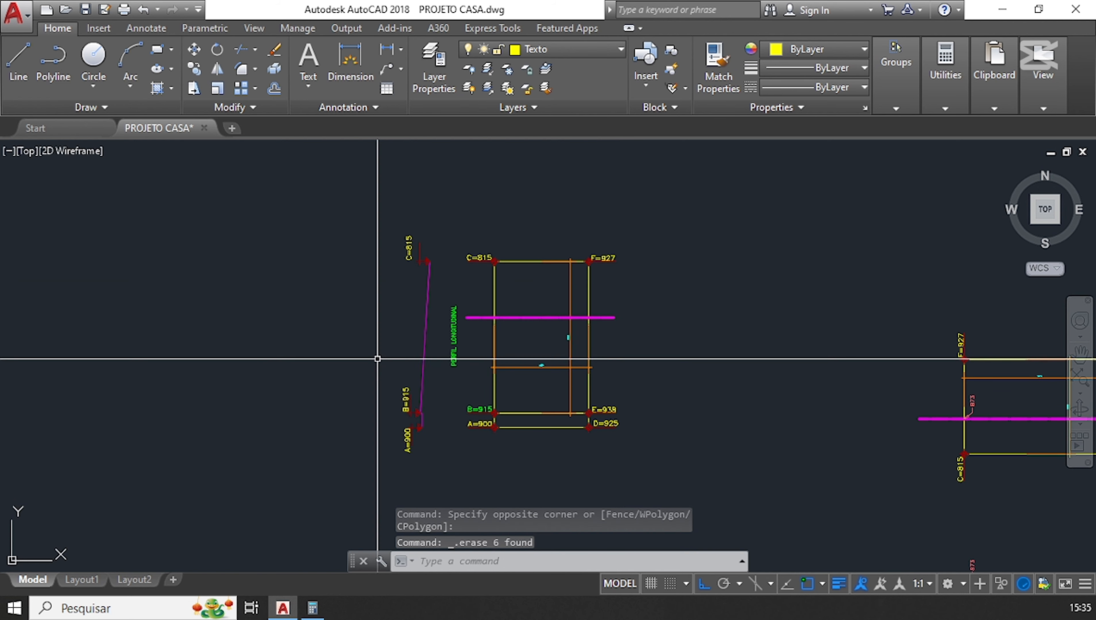
{"action": "scroll", "coordinate": [404, 343], "scroll_direction": "down", "scroll_amount": 2}
{"action": "scroll", "coordinate": [420, 352], "scroll_direction": "up", "scroll_amount": 2}
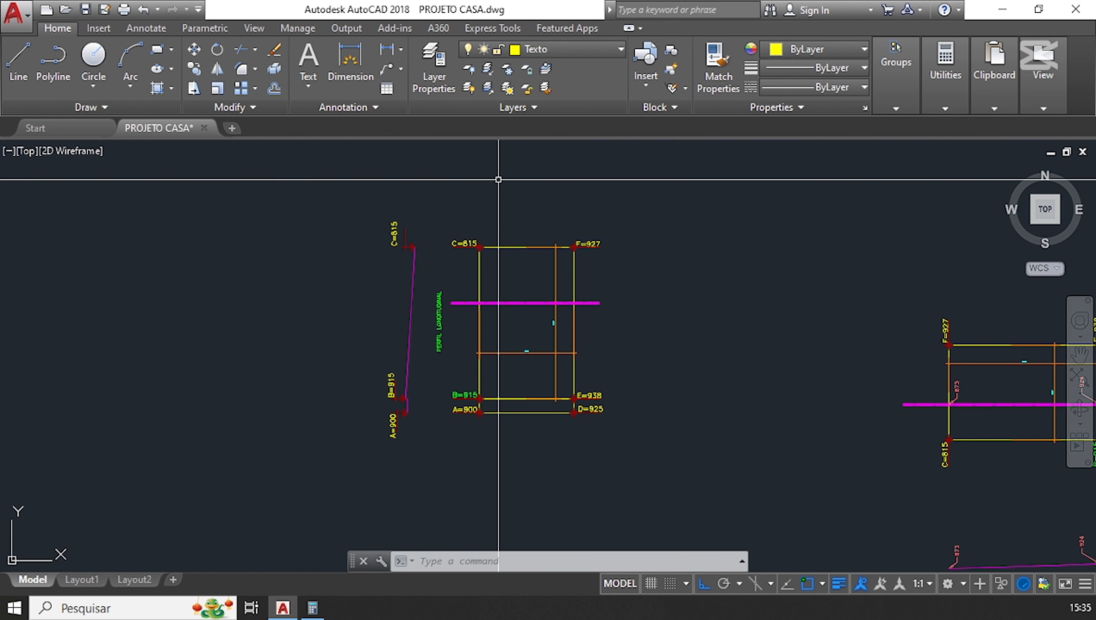
{"action": "left_click", "coordinate": [330, 171]}
{"action": "left_click", "coordinate": [644, 429]}
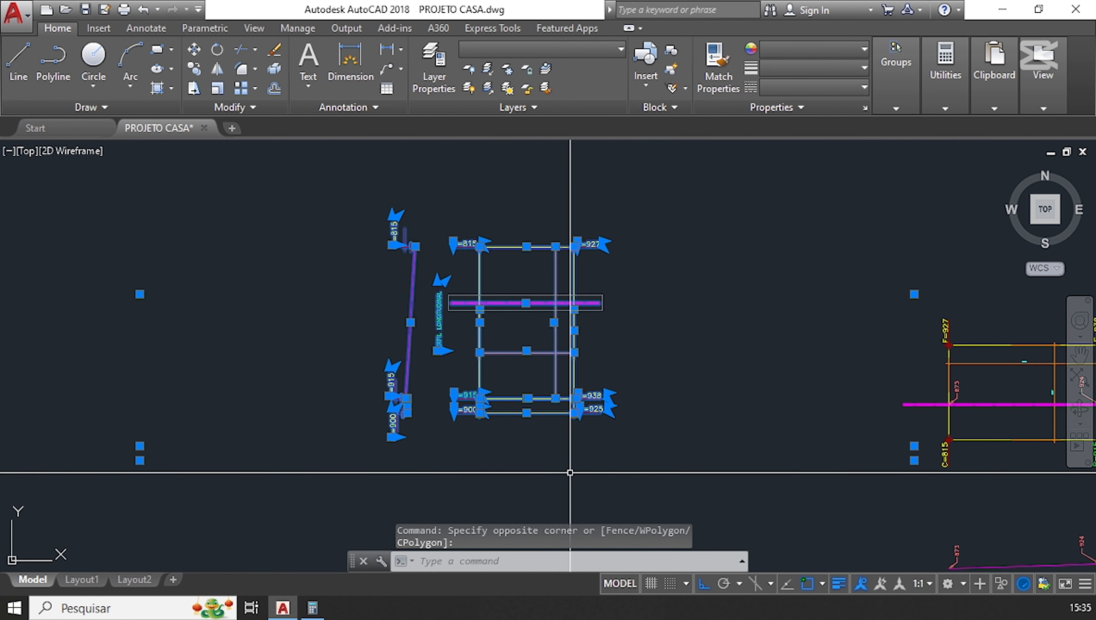
{"action": "type", "text": "ro"}
{"action": "key", "text": "Return"}
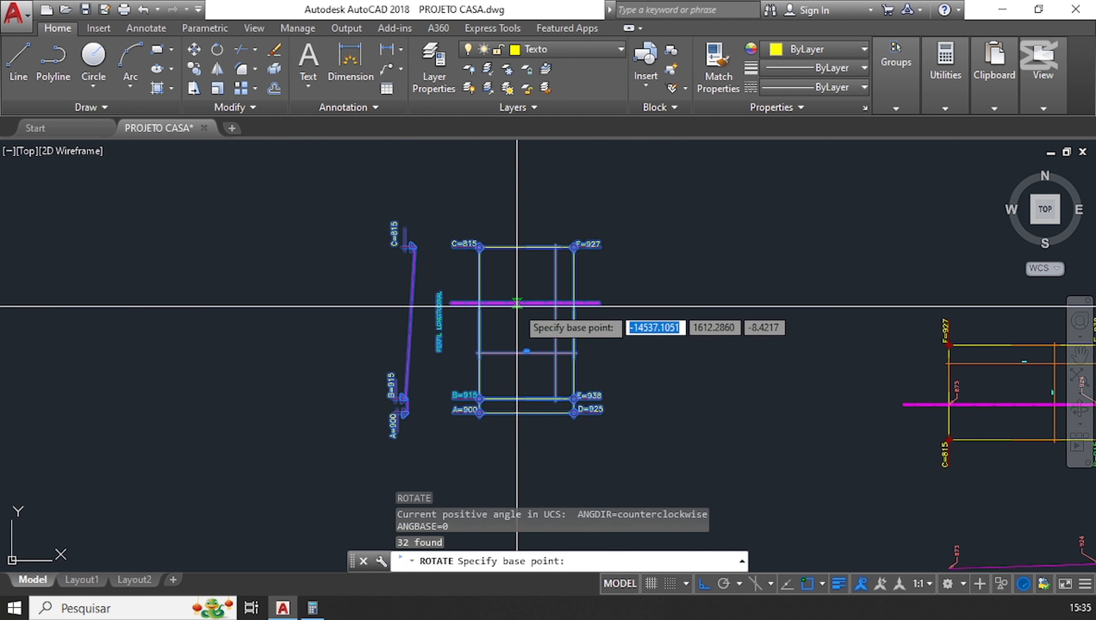
{"action": "left_click", "coordinate": [517, 304]}
{"action": "type", "text": "9"}
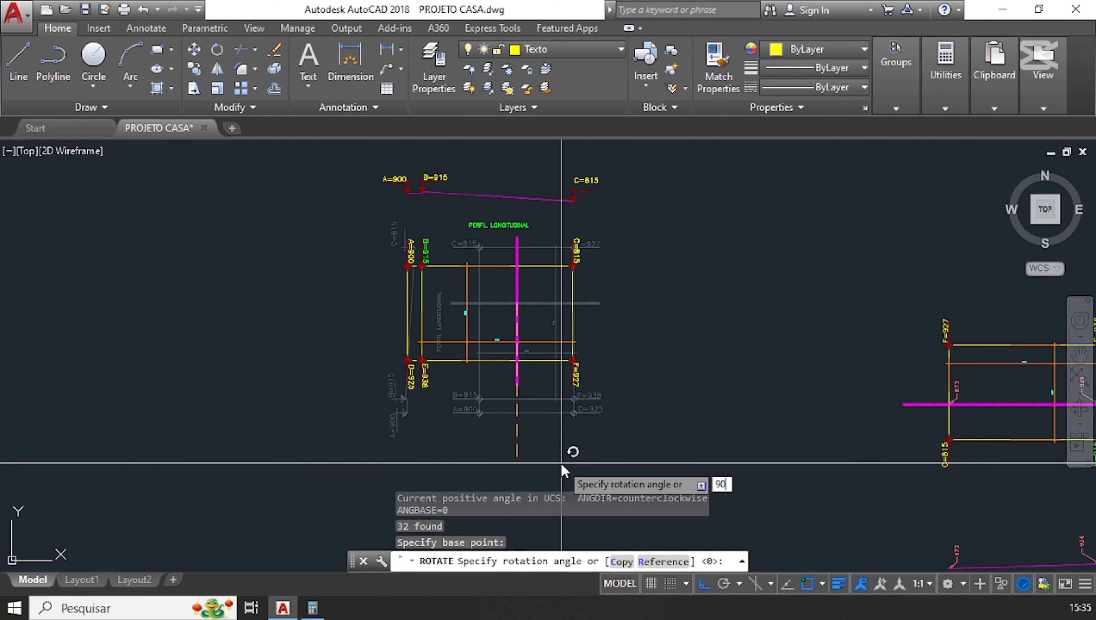
{"action": "type", "text": "0"}
{"action": "key", "text": "Return"}
- Set the text rotation of the C=815, B=915 and A=900 labels on the longitudinal profile to 90 in the Properties palette
{"action": "scroll", "coordinate": [597, 411], "scroll_direction": "up", "scroll_amount": 4}
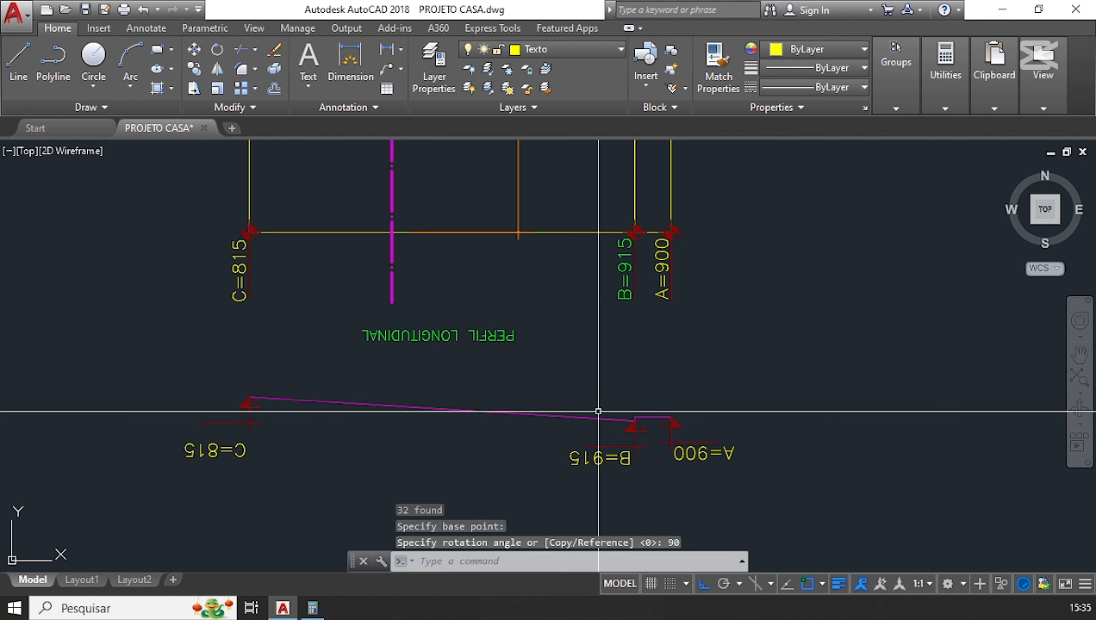
{"action": "scroll", "coordinate": [583, 469], "scroll_direction": "down", "scroll_amount": 2}
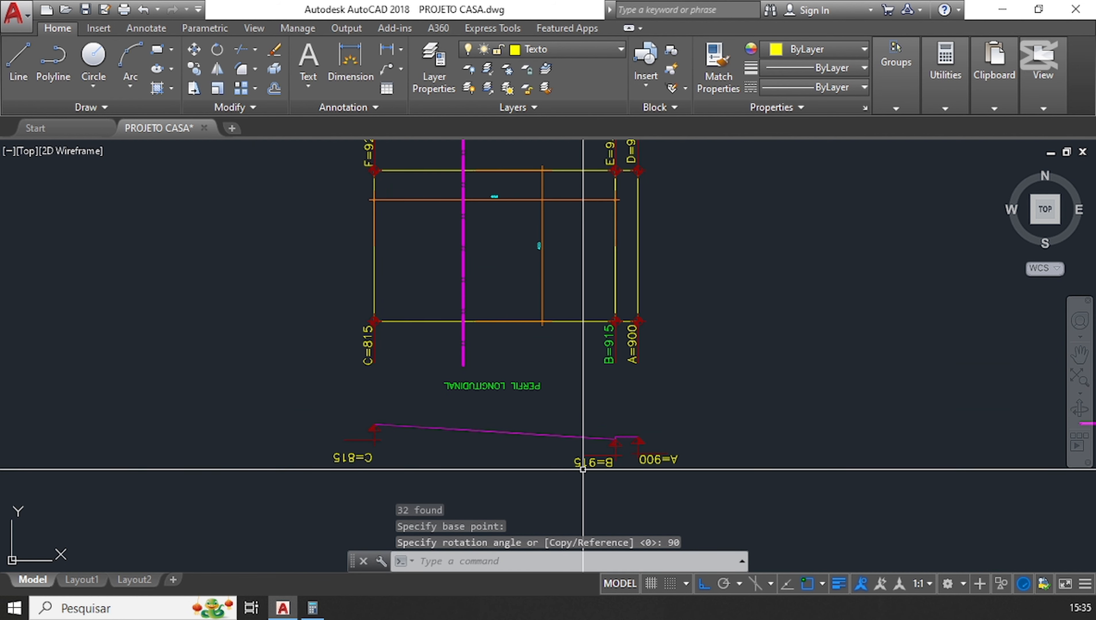
{"action": "middle_click_drag", "start_coordinate": [367, 257], "coordinate": [428, 331]}
{"action": "middle_click_drag", "start_coordinate": [474, 509], "coordinate": [468, 450]}
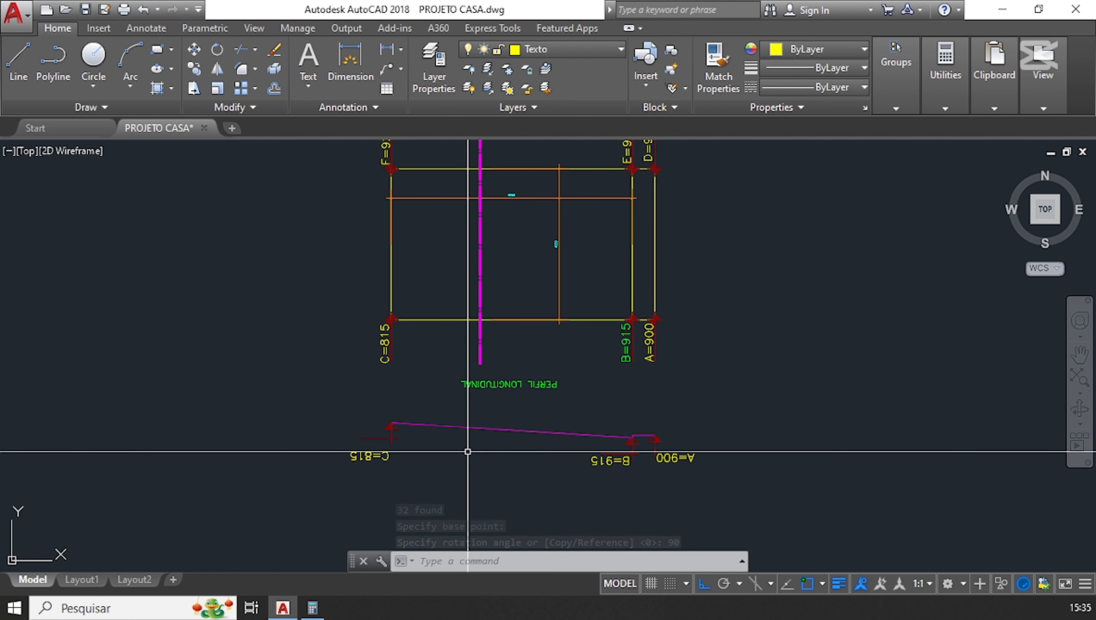
{"action": "scroll", "coordinate": [387, 421], "scroll_direction": "up", "scroll_amount": 2}
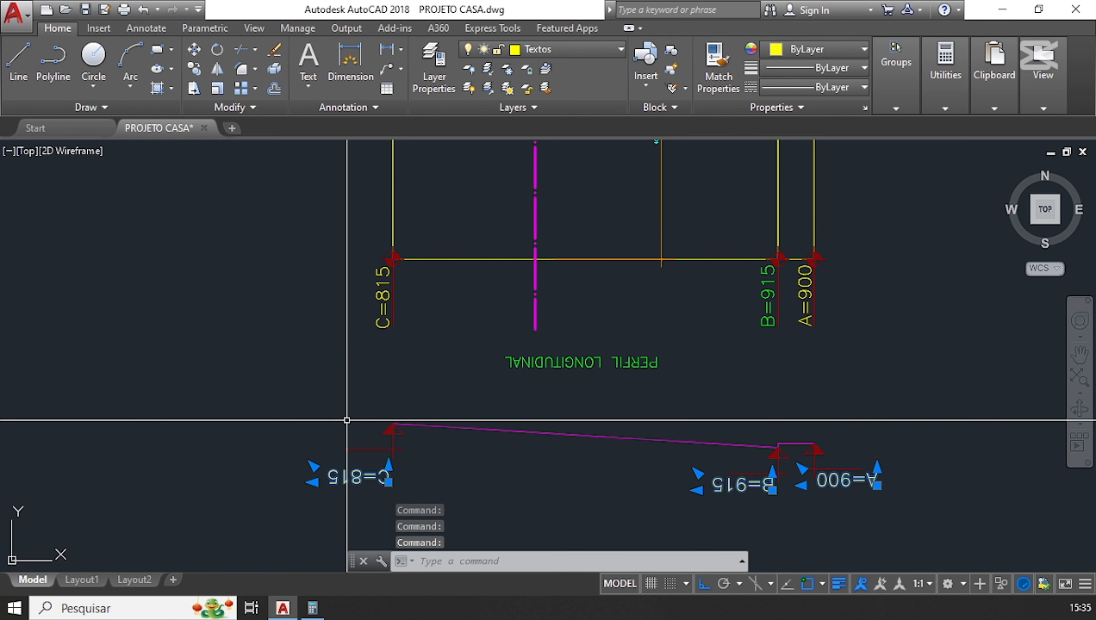
{"action": "type", "text": "h"}
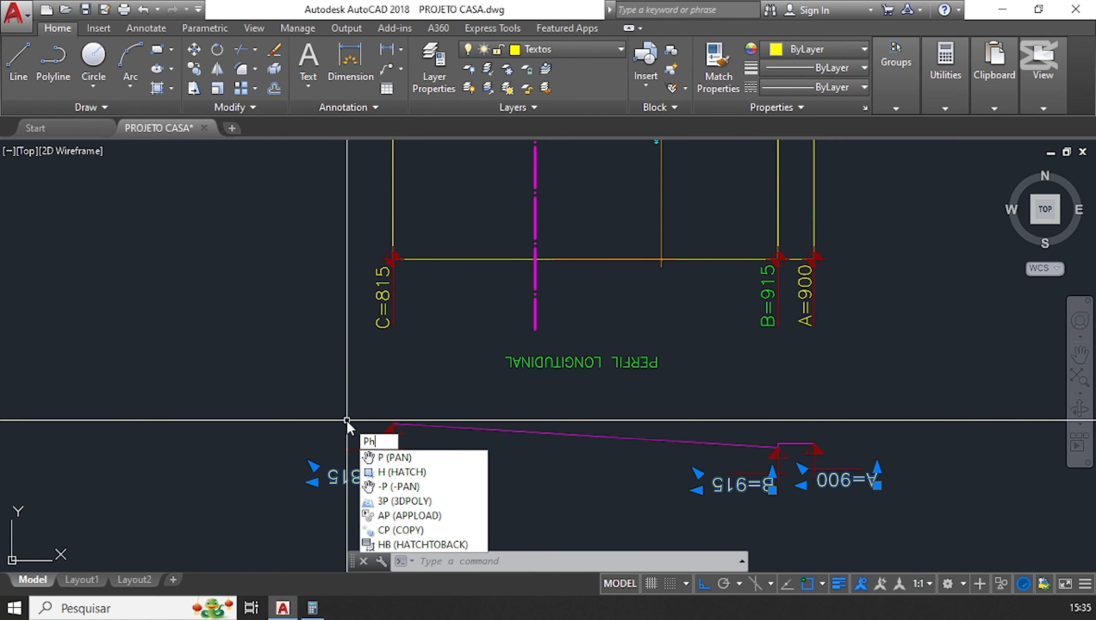
{"action": "key", "text": "Return"}
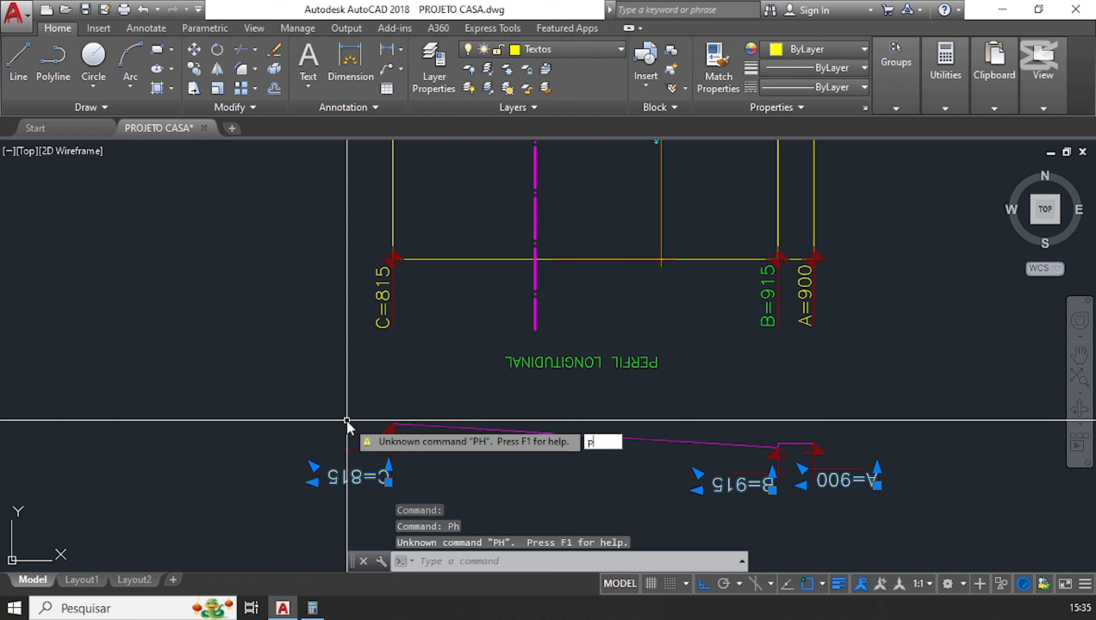
{"action": "type", "text": "Pr"}
{"action": "key", "text": "Return"}
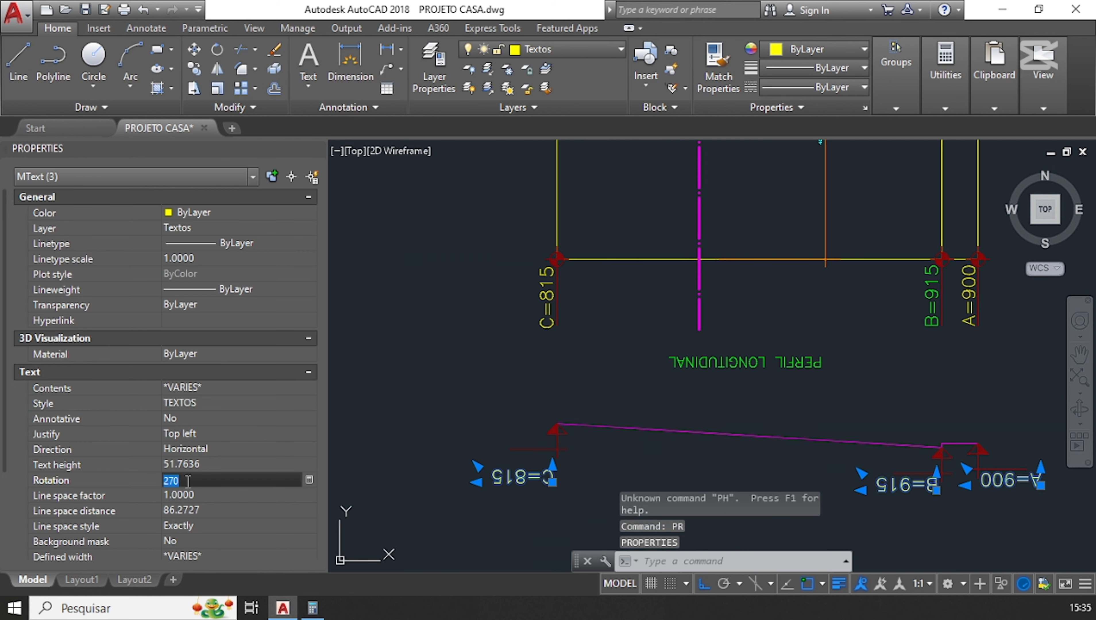
{"action": "type", "text": "90"}
{"action": "key", "text": "Tab"}
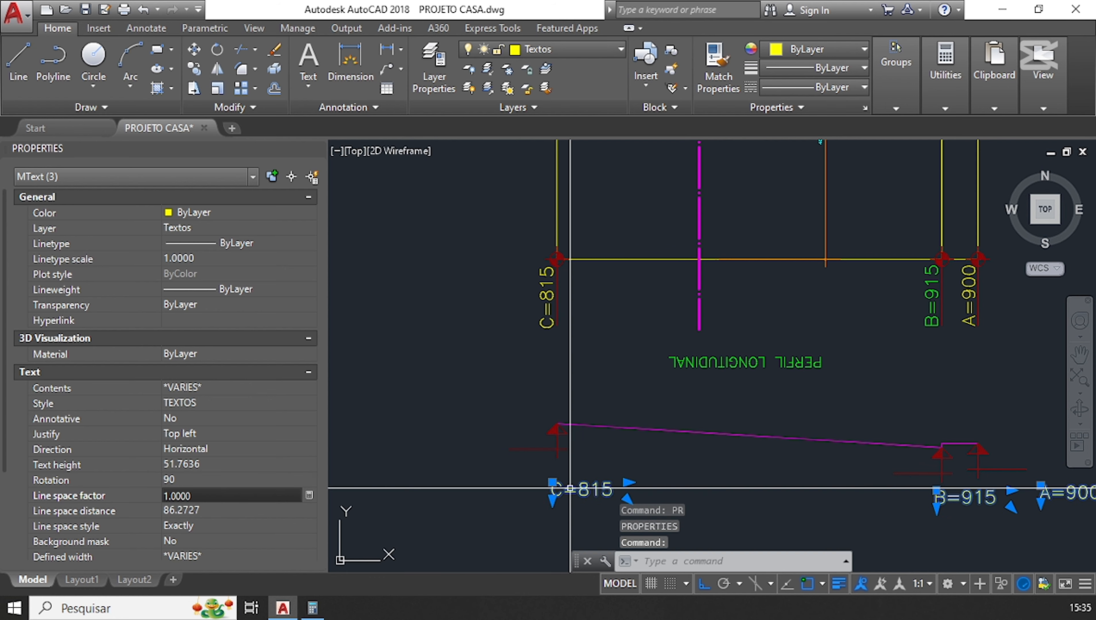
- Deselect the profile labels and close the Properties palette
{"action": "scroll", "coordinate": [512, 428], "scroll_direction": "down", "scroll_amount": 9}
{"action": "key", "text": "Escape"}
{"action": "middle_click", "coordinate": [391, 312]}
{"action": "middle_click_drag", "start_coordinate": [390, 312], "coordinate": [362, 285]}
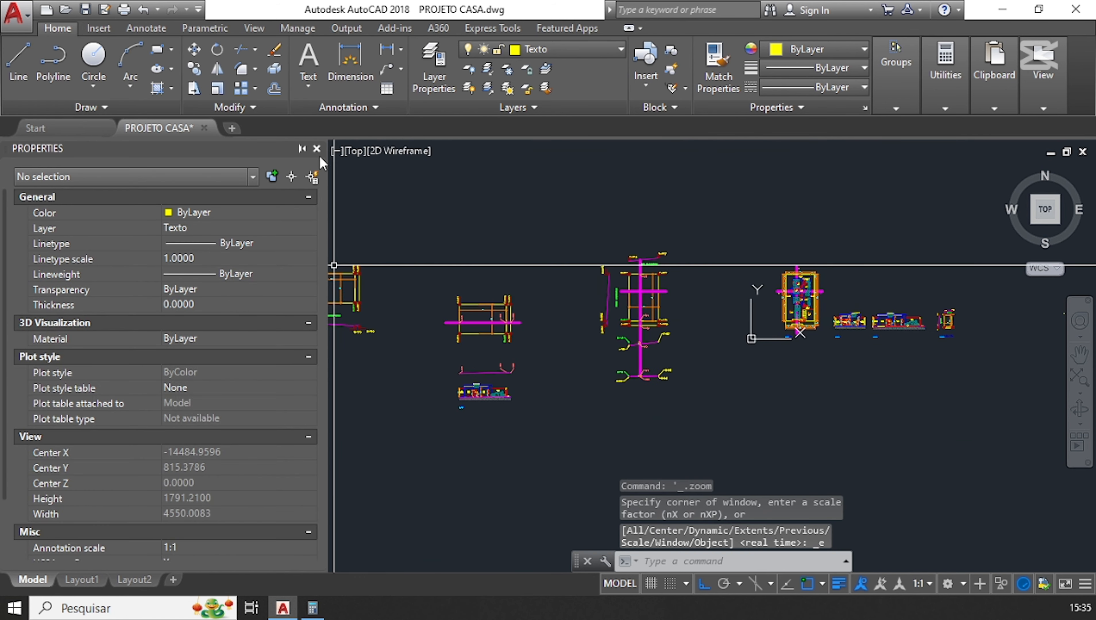
{"action": "left_click", "coordinate": [316, 148]}
{"action": "scroll", "coordinate": [295, 375], "scroll_direction": "up", "scroll_amount": 10}
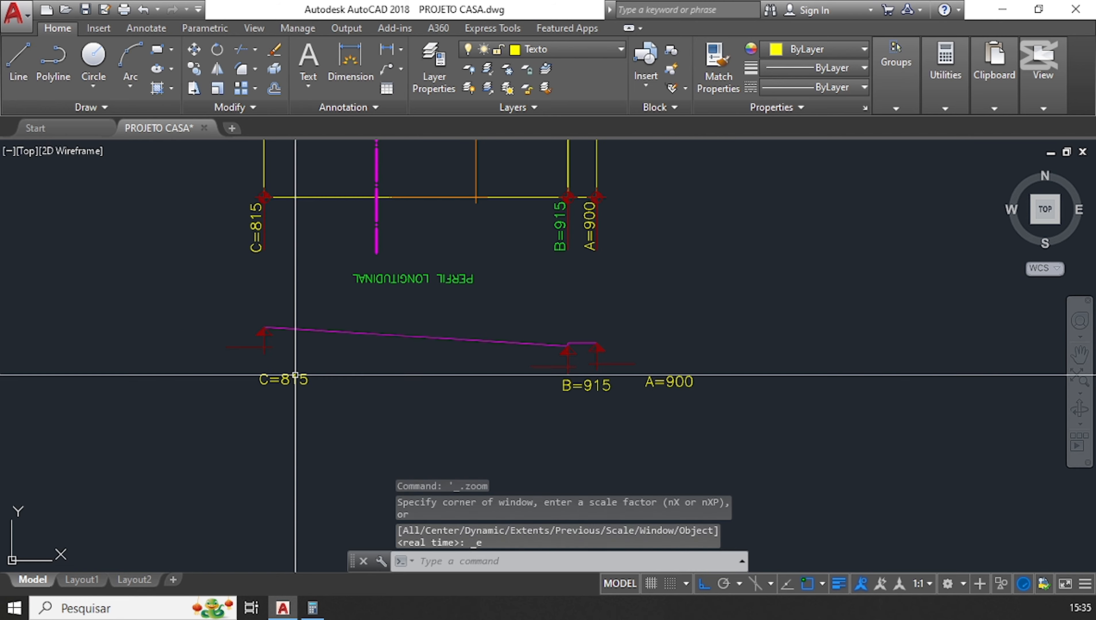
- Move the C=815 and B=915 labels together up beside their level markers on the longitudinal profile, with Ortho off
{"action": "left_click", "coordinate": [666, 391]}
{"action": "left_click", "coordinate": [578, 386]}
{"action": "left_click", "coordinate": [301, 384]}
{"action": "left_click", "coordinate": [273, 376]}
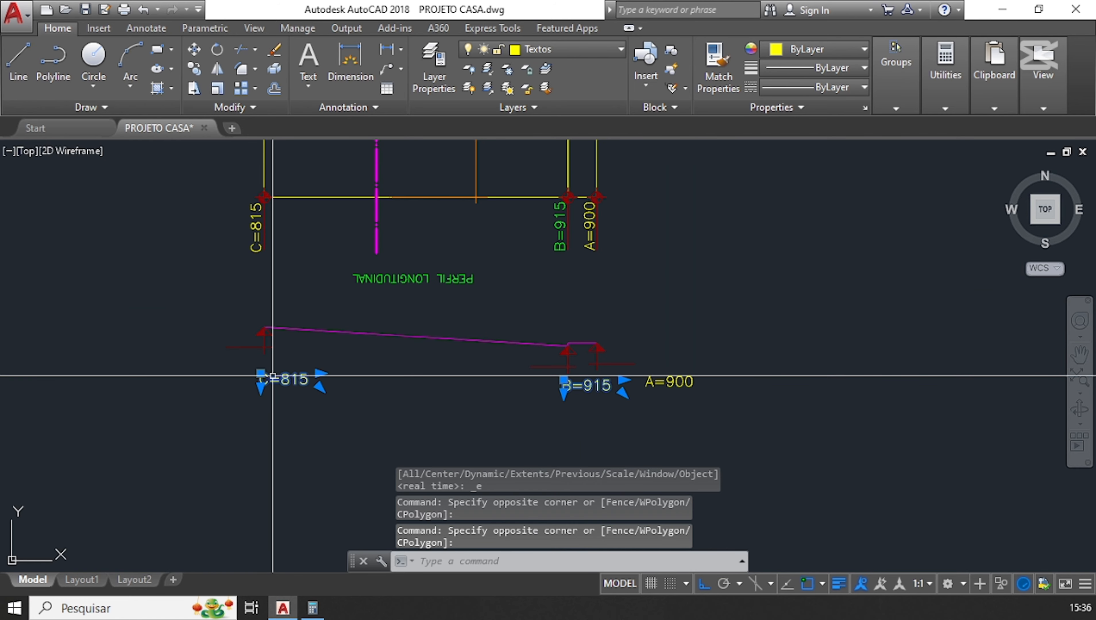
{"action": "type", "text": "m"}
{"action": "key", "text": "Return"}
{"action": "left_click", "coordinate": [273, 376]}
{"action": "scroll", "coordinate": [273, 376], "scroll_direction": "up", "scroll_amount": 4}
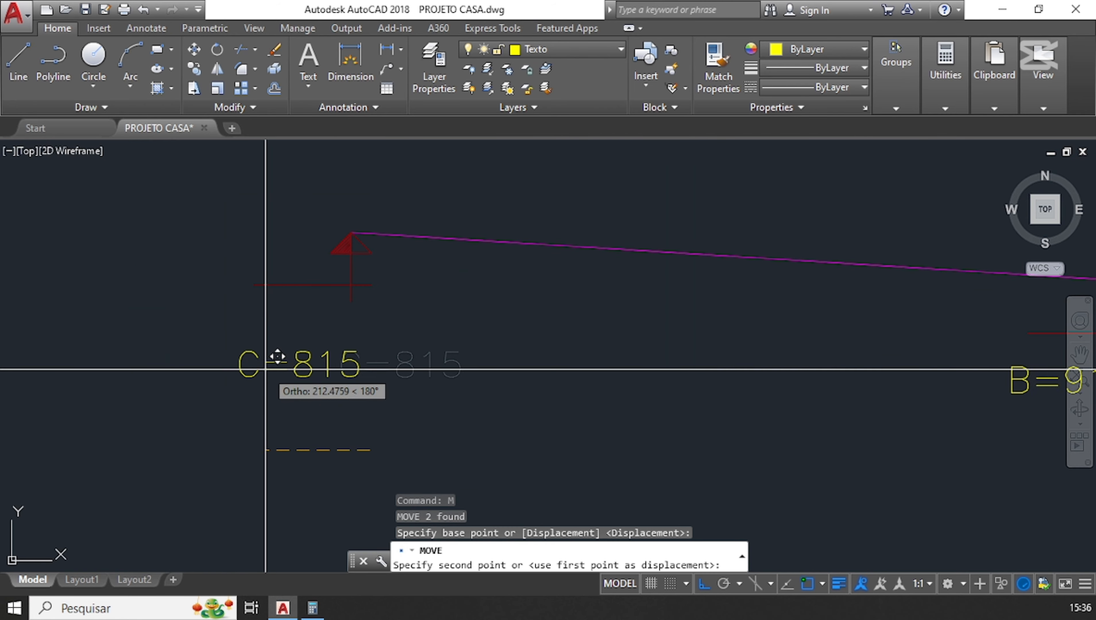
{"action": "key", "text": "F8"}
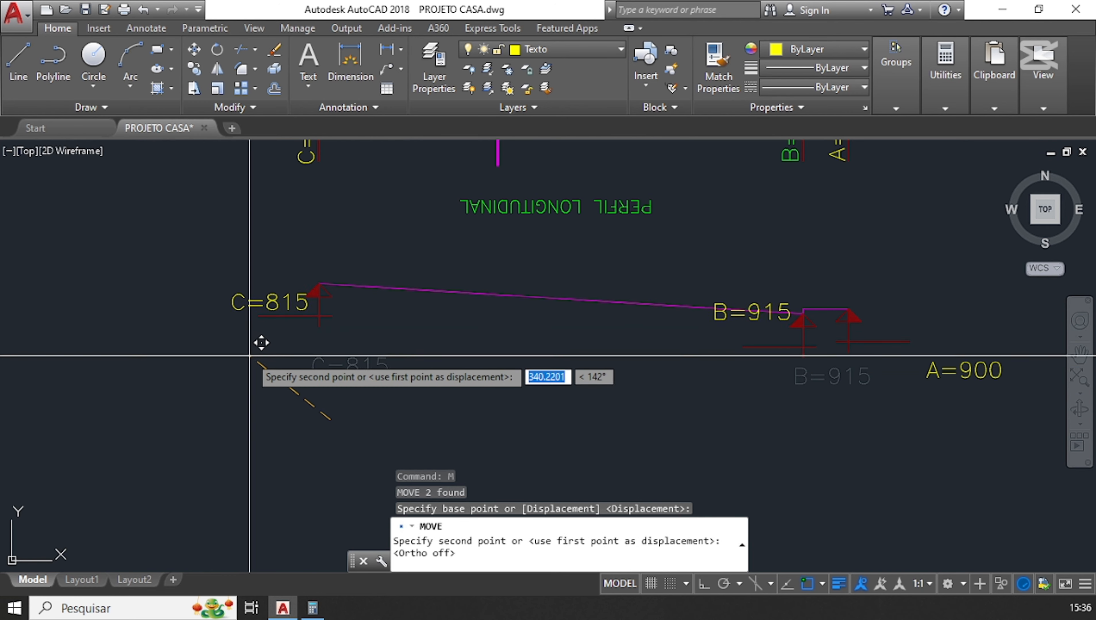
{"action": "left_click", "coordinate": [248, 356]}
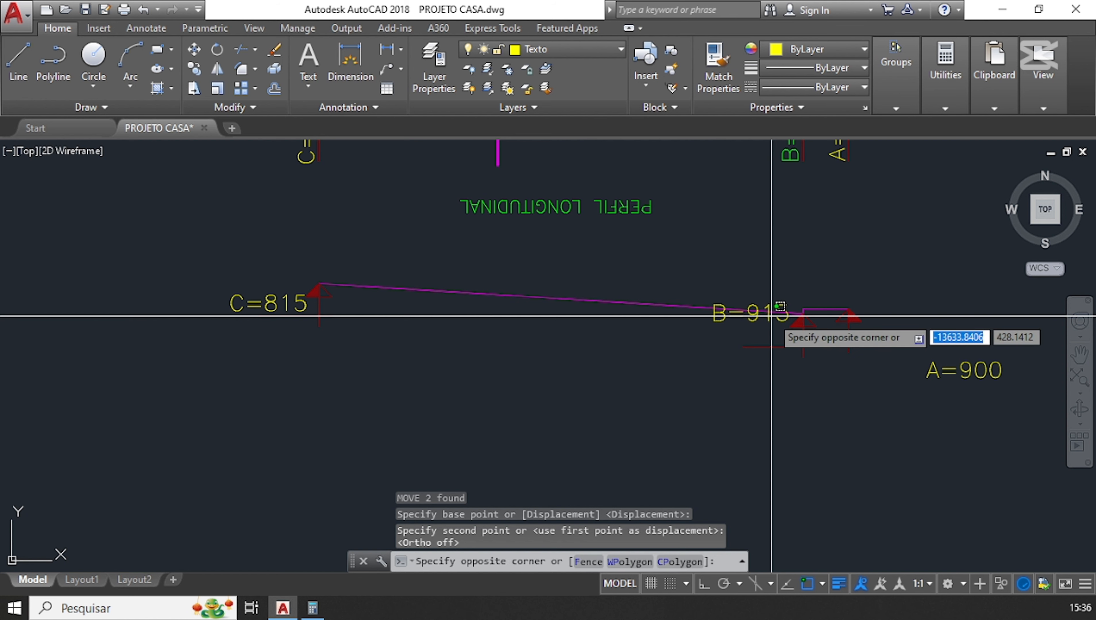
{"action": "key", "text": "Escape"}
{"action": "key", "text": "Escape"}
- Move the profile's B=915 label down below the magenta line, beside its level marker
{"action": "left_click", "coordinate": [780, 310]}
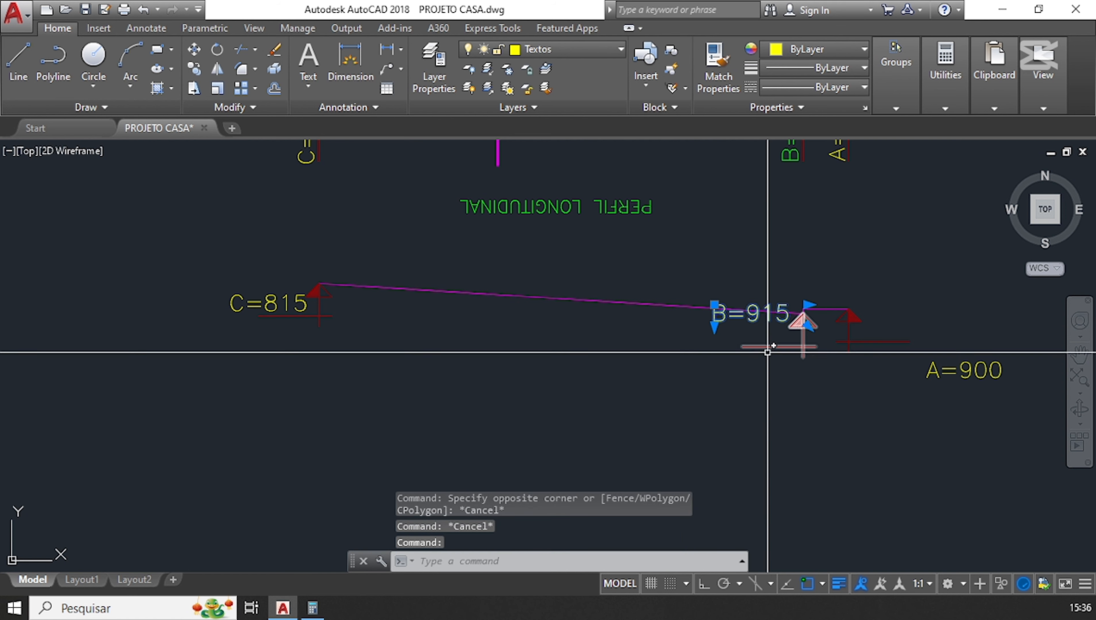
{"action": "type", "text": "m"}
{"action": "key", "text": "Return"}
{"action": "left_click", "coordinate": [787, 420]}
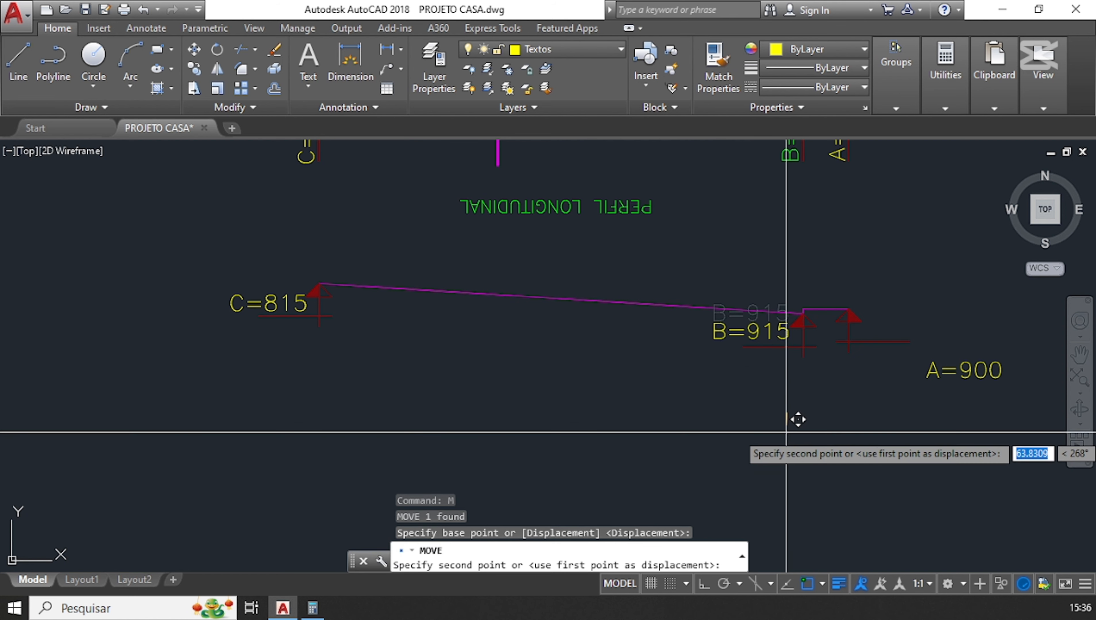
{"action": "scroll", "coordinate": [804, 439], "scroll_direction": "up", "scroll_amount": 2}
{"action": "left_click", "coordinate": [797, 435]}
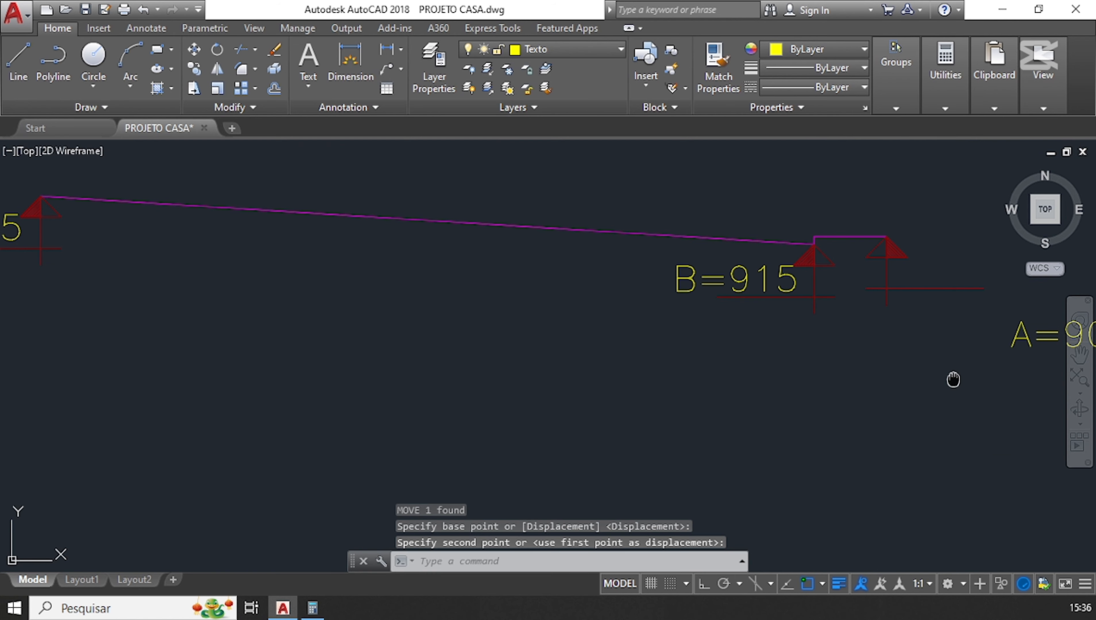
- Move the profile's A=900 label up beside its level marker at the end of the magenta line
{"action": "left_click", "coordinate": [980, 398]}
{"action": "left_click", "coordinate": [899, 381]}
{"action": "type", "text": "m"}
{"action": "key", "text": "Return"}
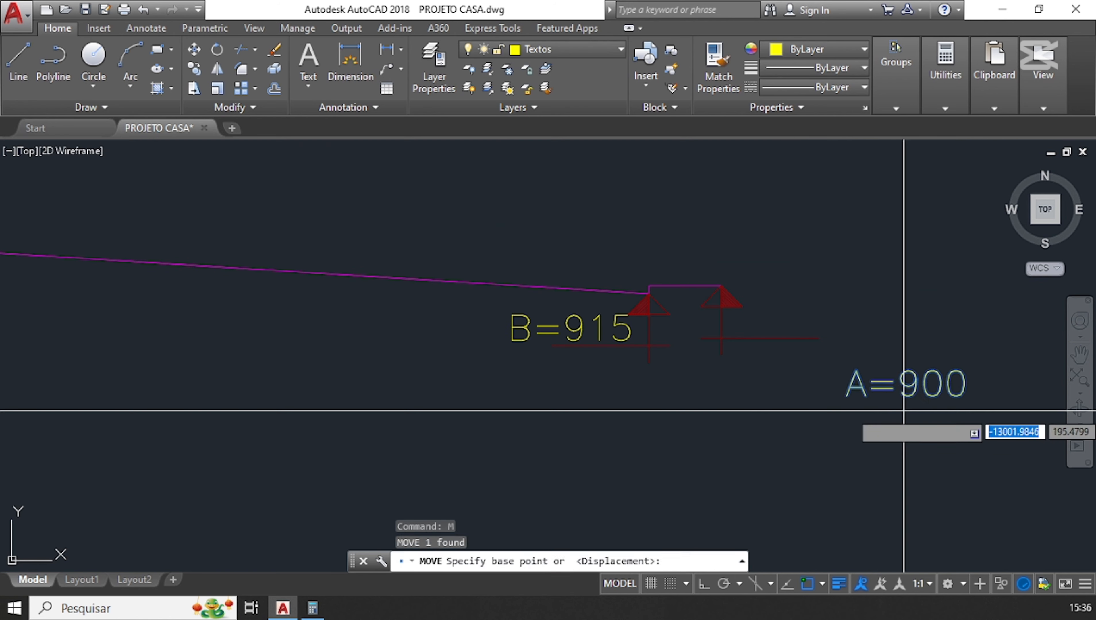
{"action": "left_click", "coordinate": [908, 410]}
{"action": "key", "text": "Escape"}
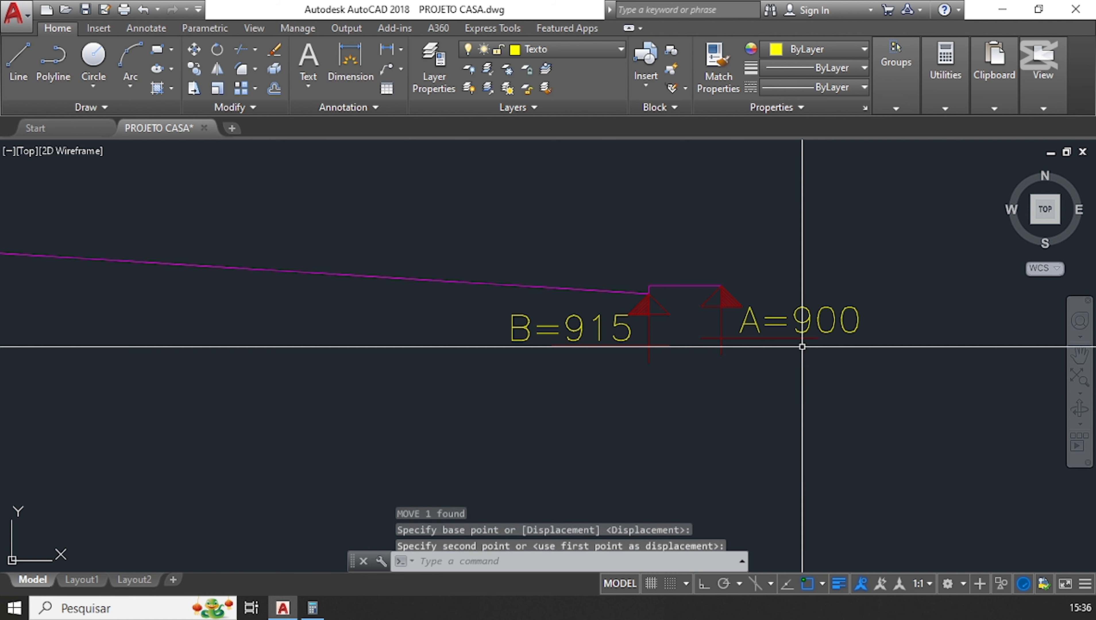
{"action": "scroll", "coordinate": [816, 369], "scroll_direction": "down", "scroll_amount": 3}
{"action": "key", "text": "Escape"}
{"action": "middle_click_drag", "start_coordinate": [562, 387], "coordinate": [590, 426]}
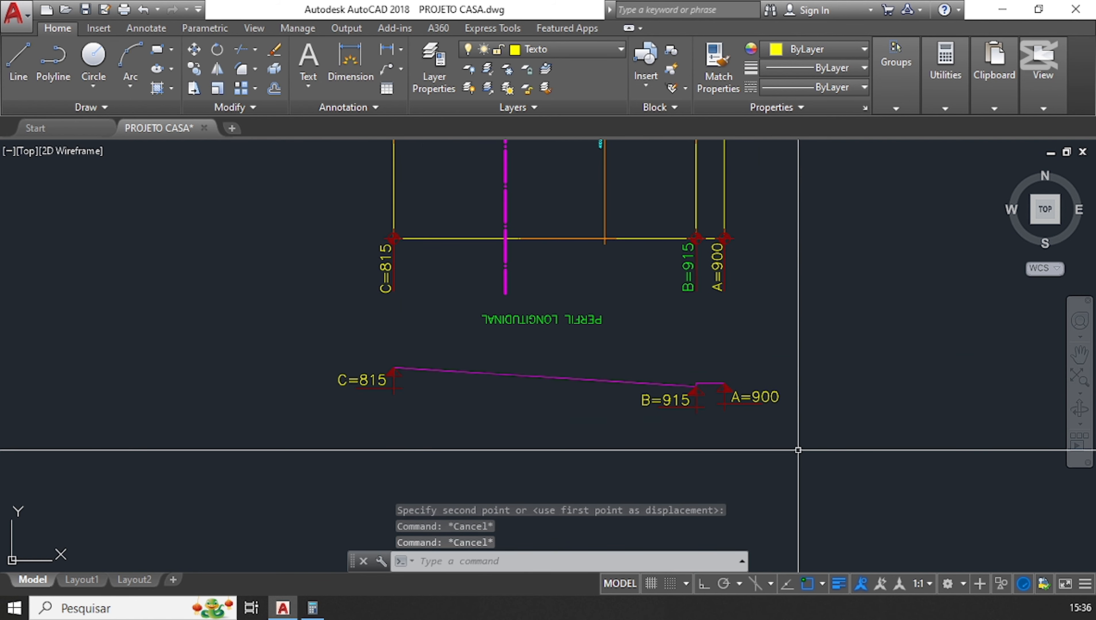
{"action": "scroll", "coordinate": [695, 435], "scroll_direction": "down", "scroll_amount": 2}
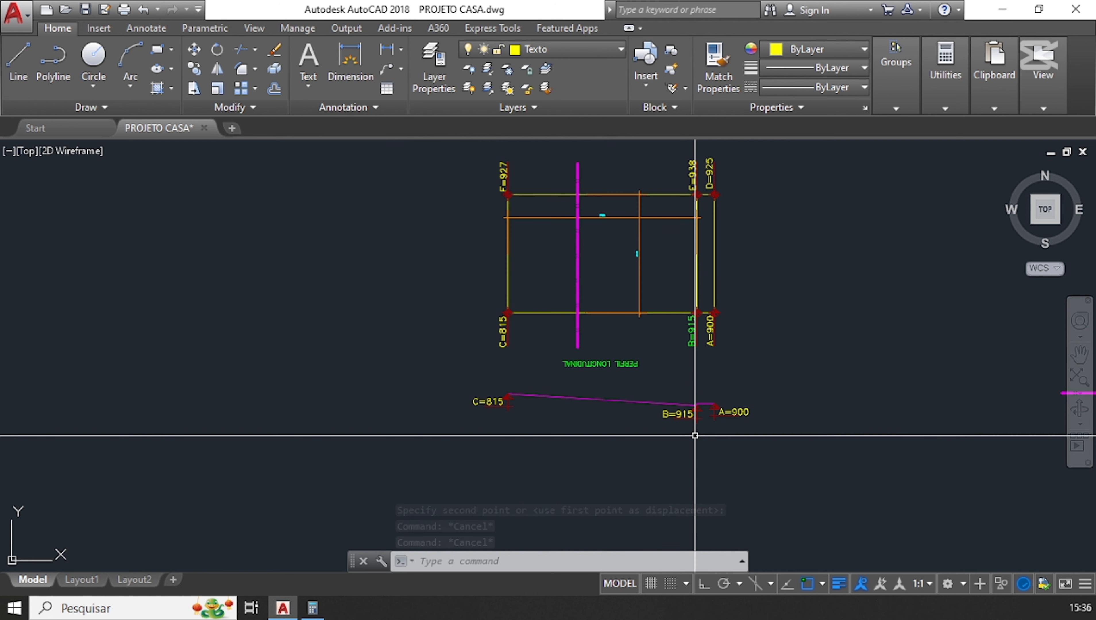
{"action": "scroll", "coordinate": [645, 323], "scroll_direction": "up", "scroll_amount": 2}
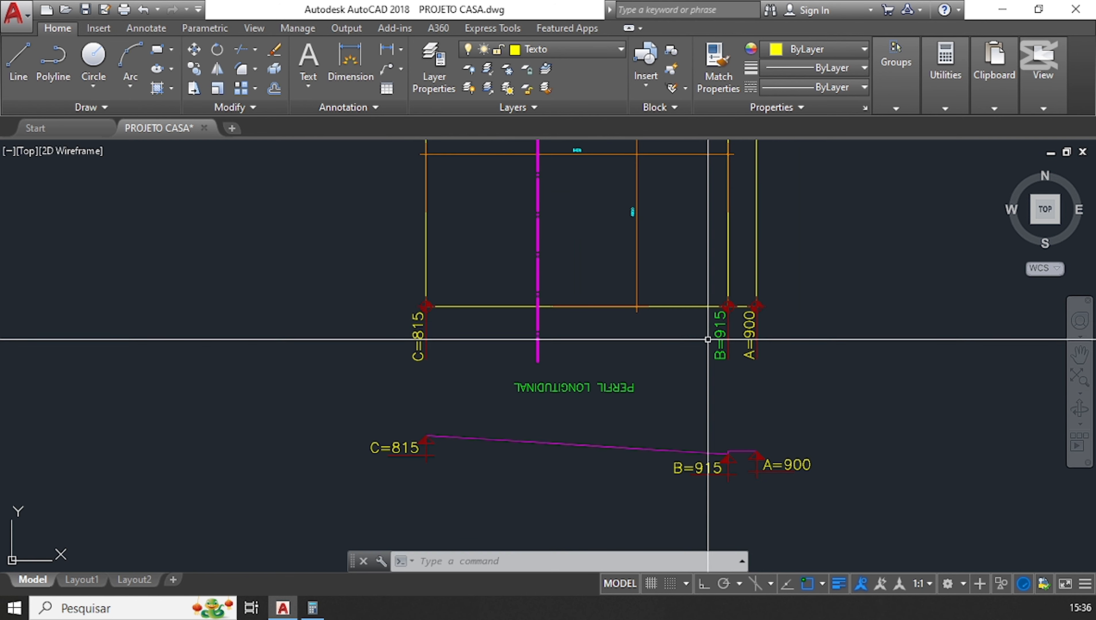
{"action": "left_click", "coordinate": [720, 324]}
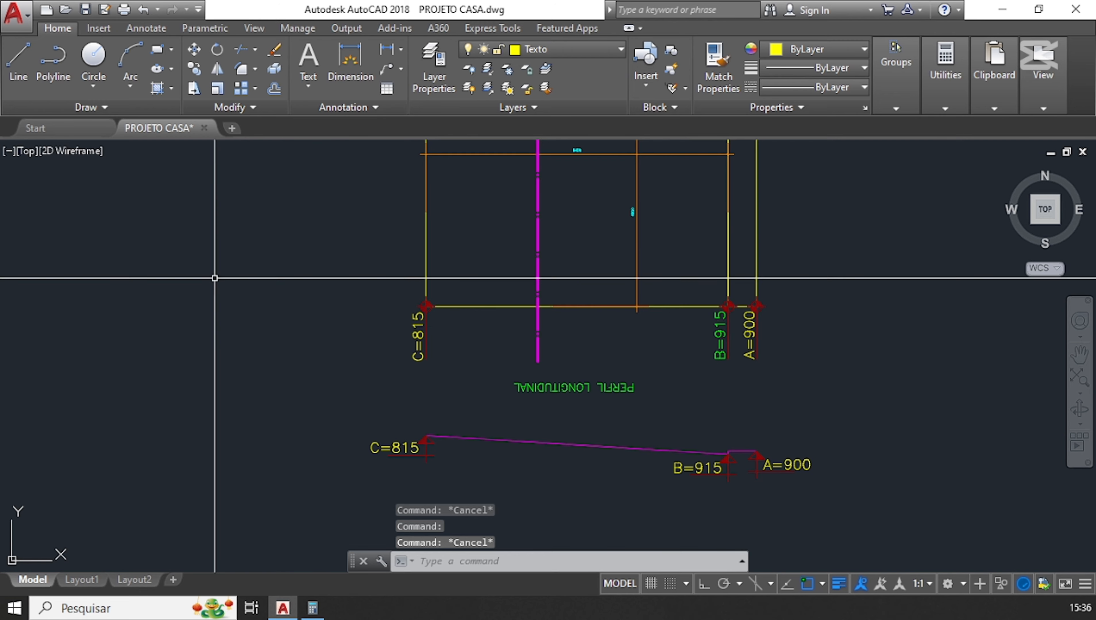
{"action": "scroll", "coordinate": [538, 341], "scroll_direction": "down", "scroll_amount": 3}
{"action": "scroll", "coordinate": [538, 342], "scroll_direction": "up", "scroll_amount": 2}
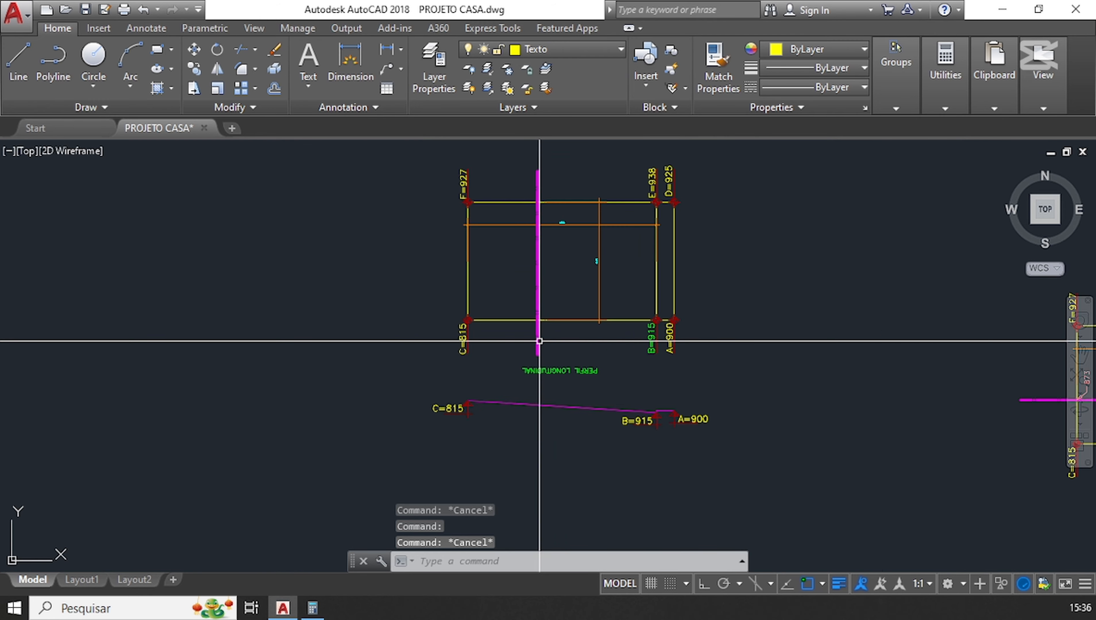
{"action": "middle_click_drag", "start_coordinate": [835, 406], "coordinate": [518, 345]}
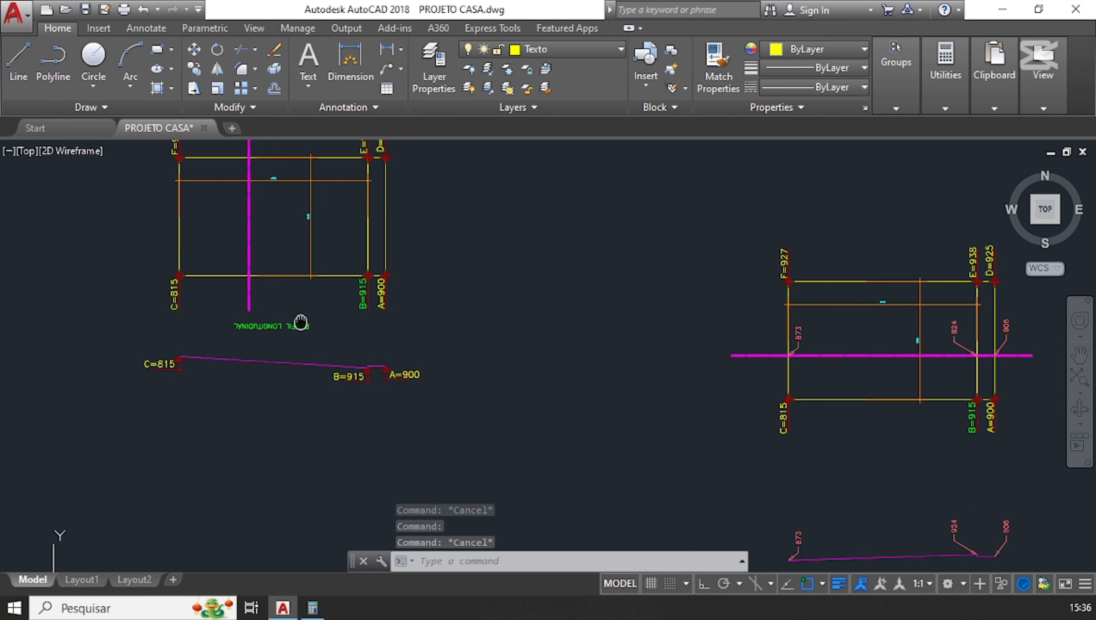
{"action": "middle_click_drag", "start_coordinate": [294, 318], "coordinate": [502, 416]}
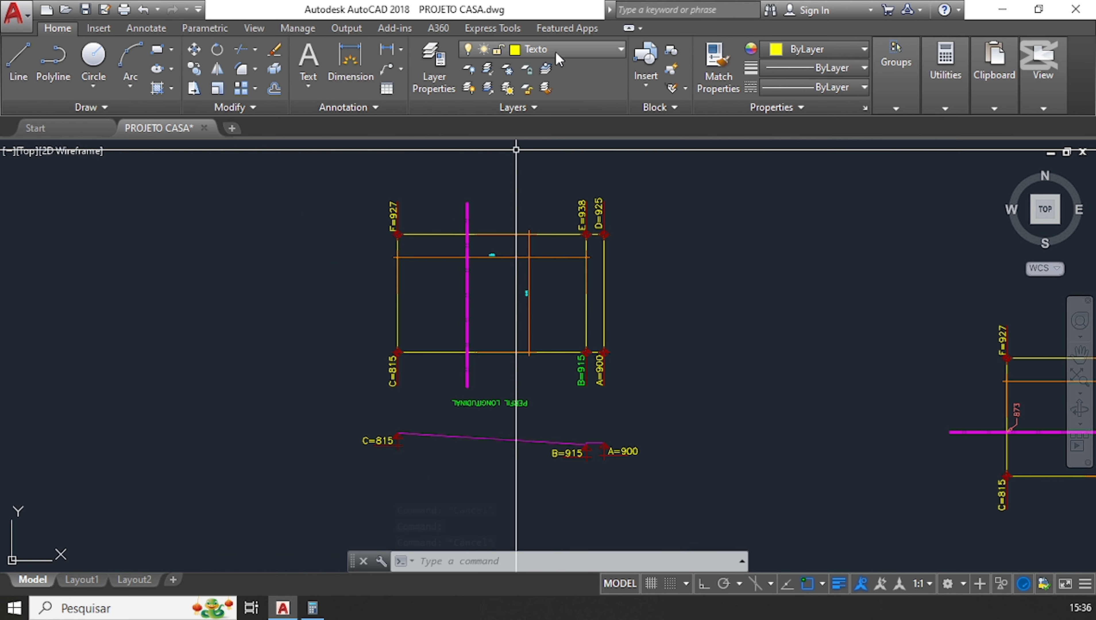
- Make Linha de Referência the current layer and draw a vertical construction line through the plan's A=900 level point
{"action": "left_click", "coordinate": [641, 50]}
{"action": "left_click", "coordinate": [599, 360]}
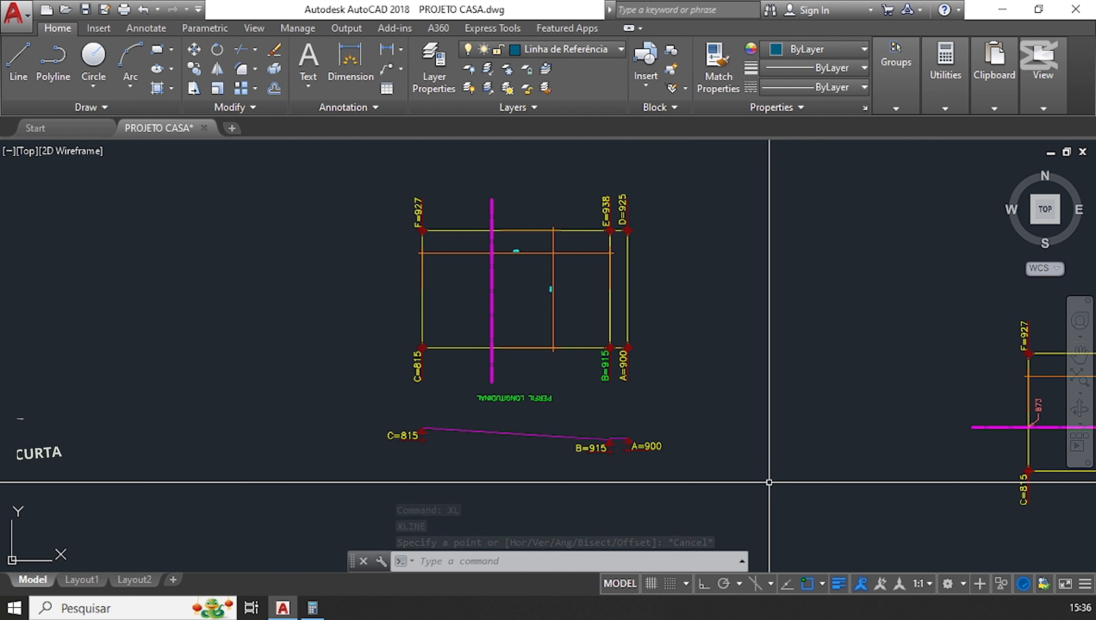
{"action": "type", "text": "XL"}
{"action": "key", "text": "Return"}
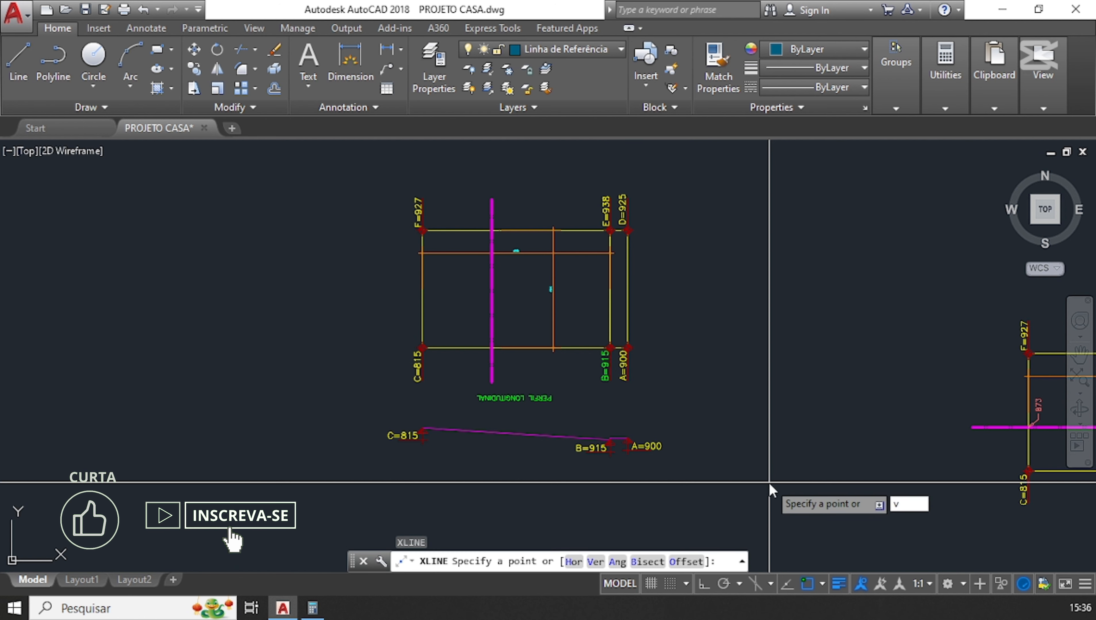
{"action": "type", "text": "v"}
{"action": "key", "text": "Return"}
{"action": "scroll", "coordinate": [628, 347], "scroll_direction": "up", "scroll_amount": 4}
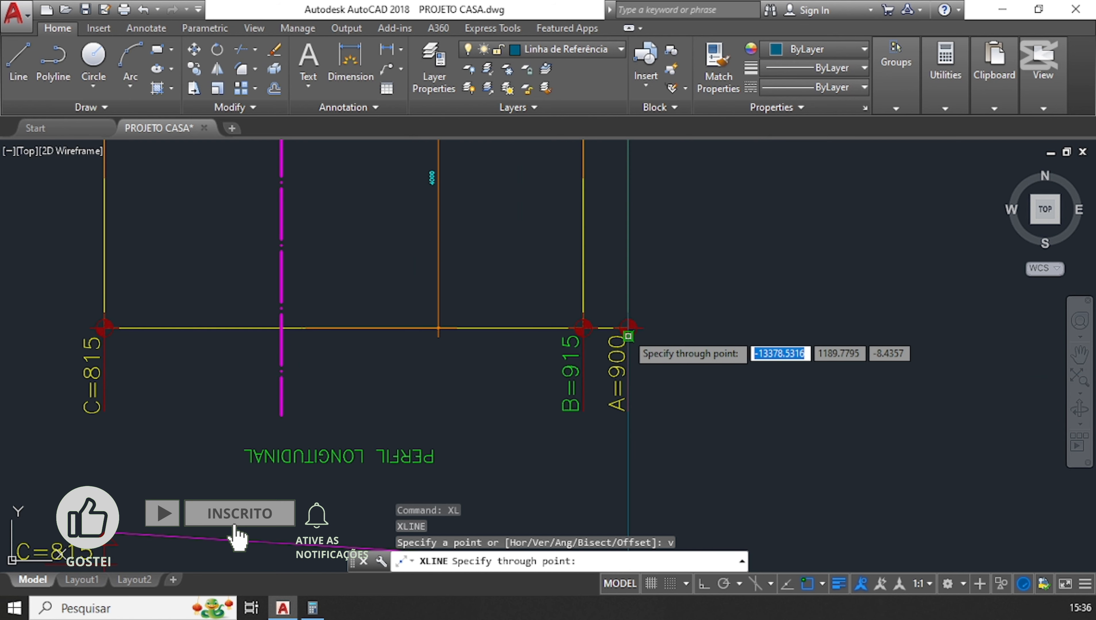
- Draw vertical construction lines through the plan's B=915 and C=815 level points and end the XLINE command
{"action": "scroll", "coordinate": [628, 328], "scroll_direction": "down", "scroll_amount": 2}
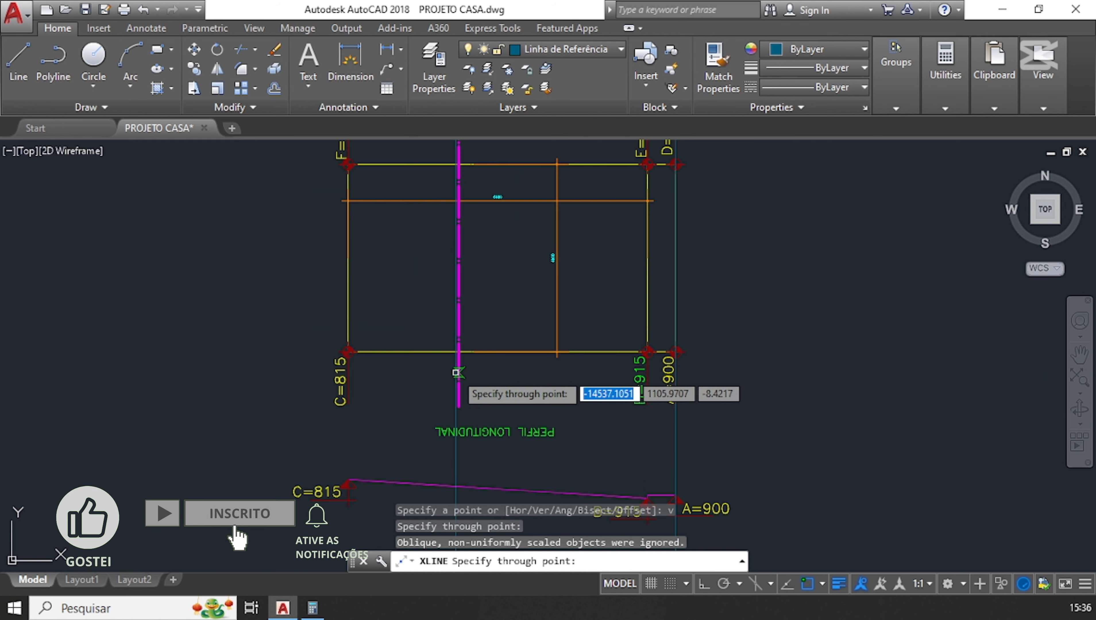
{"action": "scroll", "coordinate": [678, 378], "scroll_direction": "down", "scroll_amount": 1}
{"action": "scroll", "coordinate": [710, 378], "scroll_direction": "up", "scroll_amount": 4}
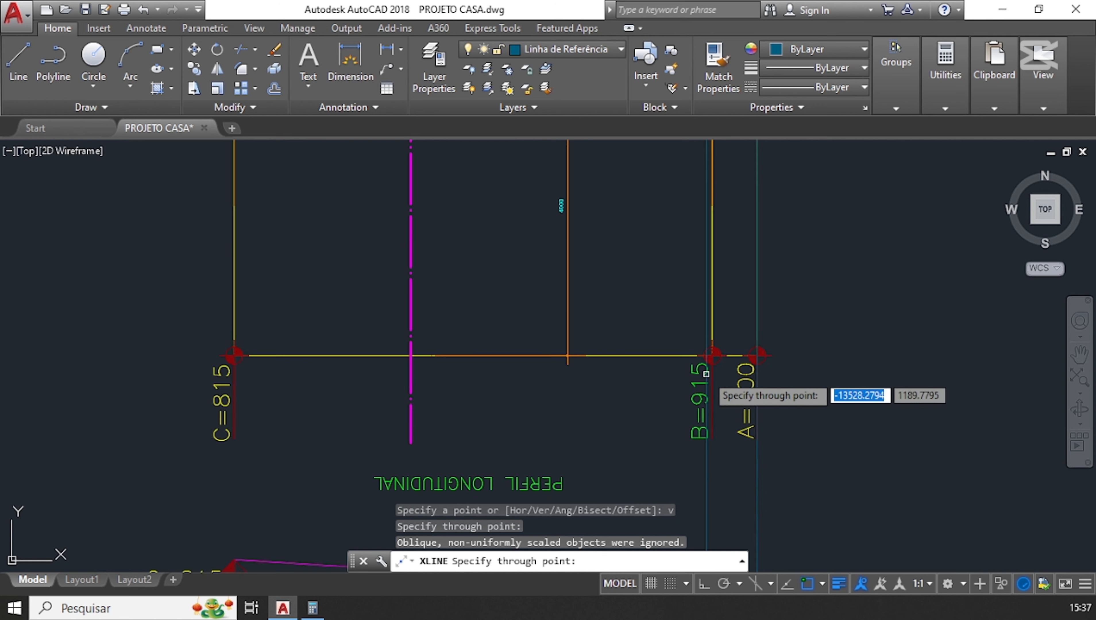
{"action": "scroll", "coordinate": [717, 344], "scroll_direction": "down", "scroll_amount": 3}
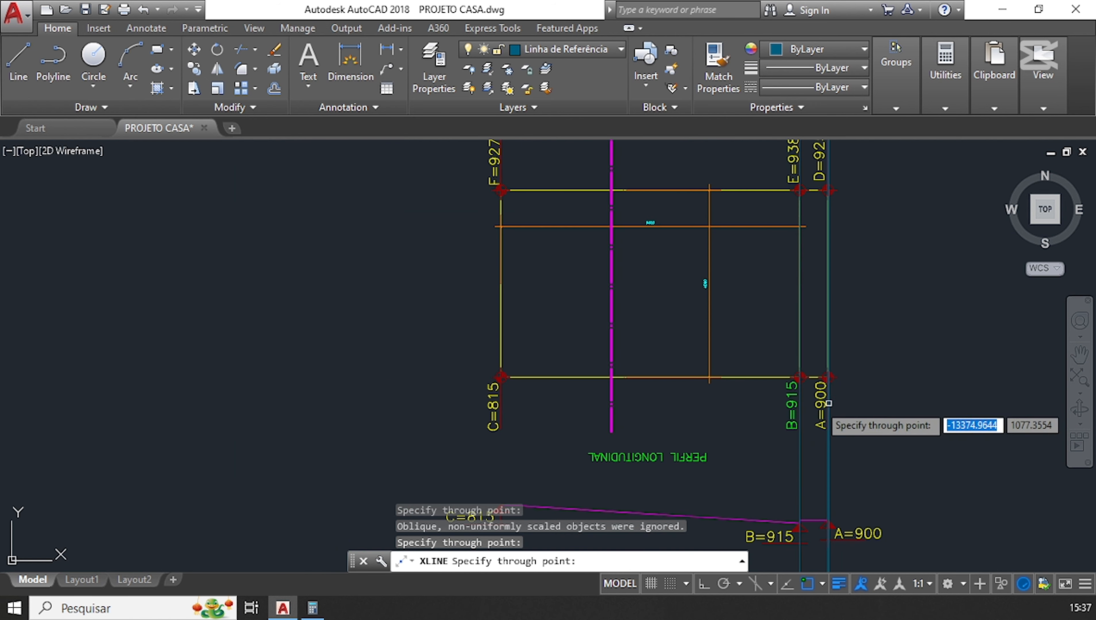
{"action": "scroll", "coordinate": [562, 372], "scroll_direction": "up", "scroll_amount": 4}
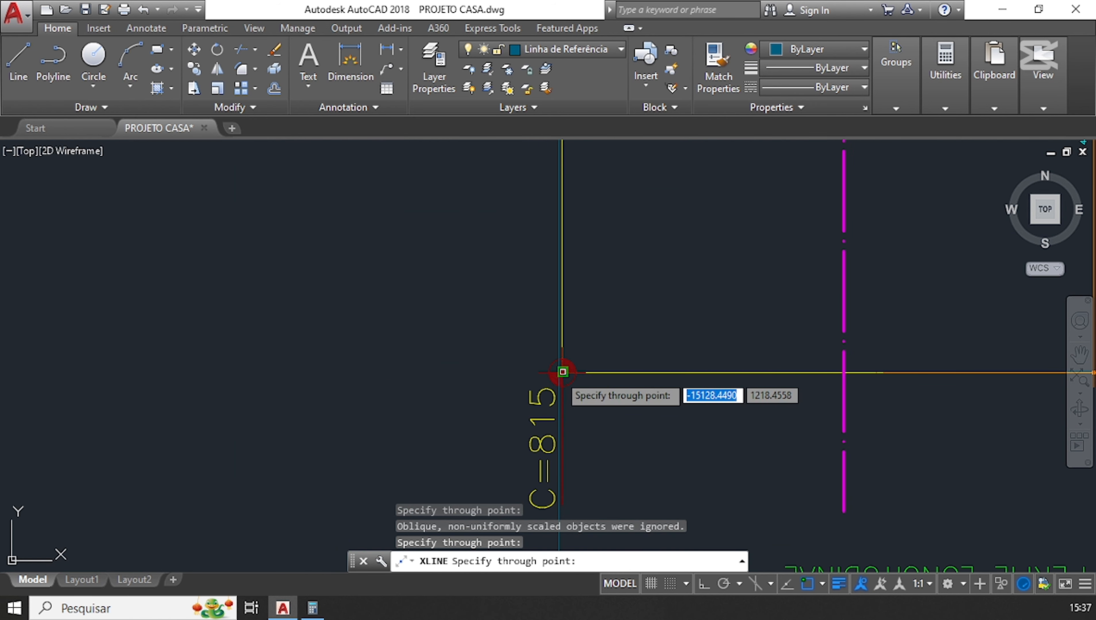
{"action": "scroll", "coordinate": [563, 373], "scroll_direction": "up", "scroll_amount": 2}
{"action": "scroll", "coordinate": [565, 365], "scroll_direction": "down", "scroll_amount": 4}
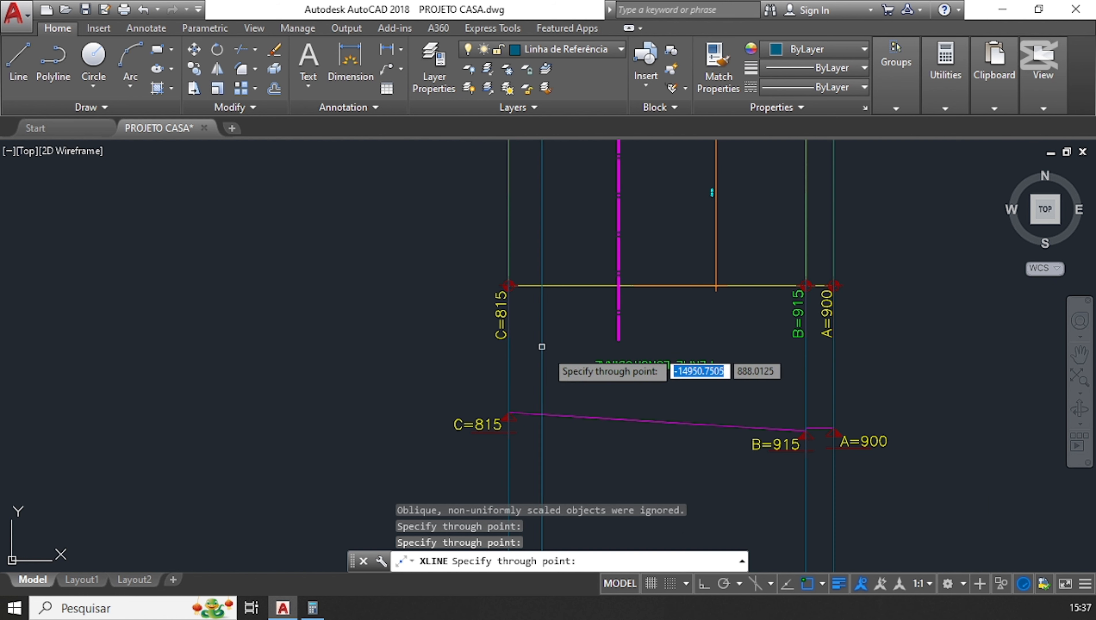
{"action": "key", "text": "Escape"}
{"action": "key", "text": "Escape"}
{"action": "key", "text": "Escape"}
- Change the colour of the longitudinal profile's B=915 label to green
{"action": "scroll", "coordinate": [578, 375], "scroll_direction": "down", "scroll_amount": 4}
{"action": "scroll", "coordinate": [637, 394], "scroll_direction": "up", "scroll_amount": 4}
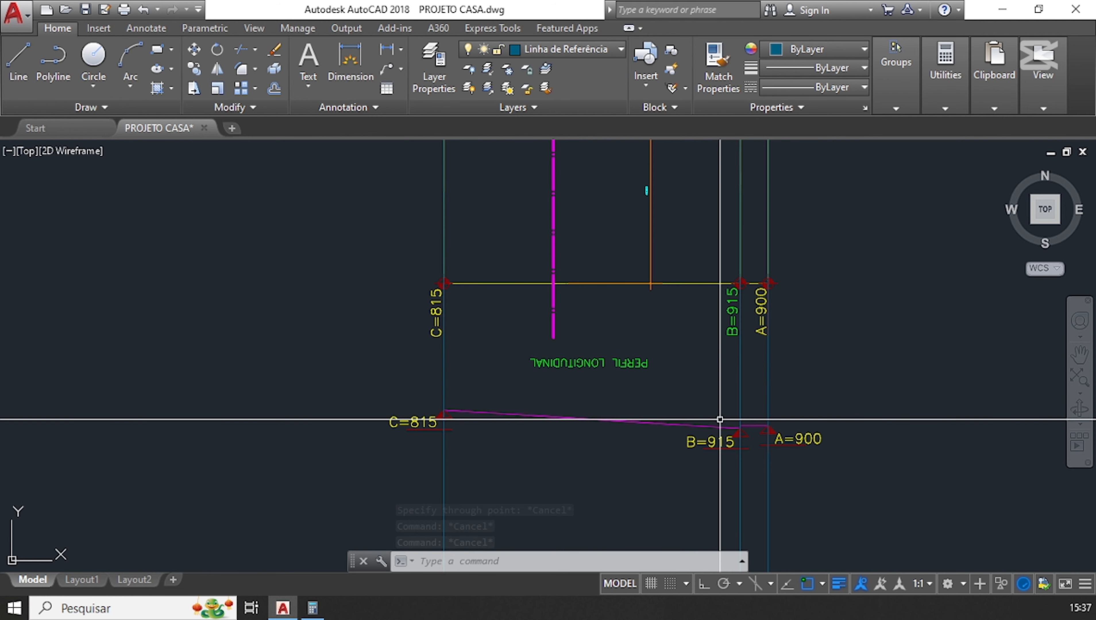
{"action": "left_click", "coordinate": [711, 440]}
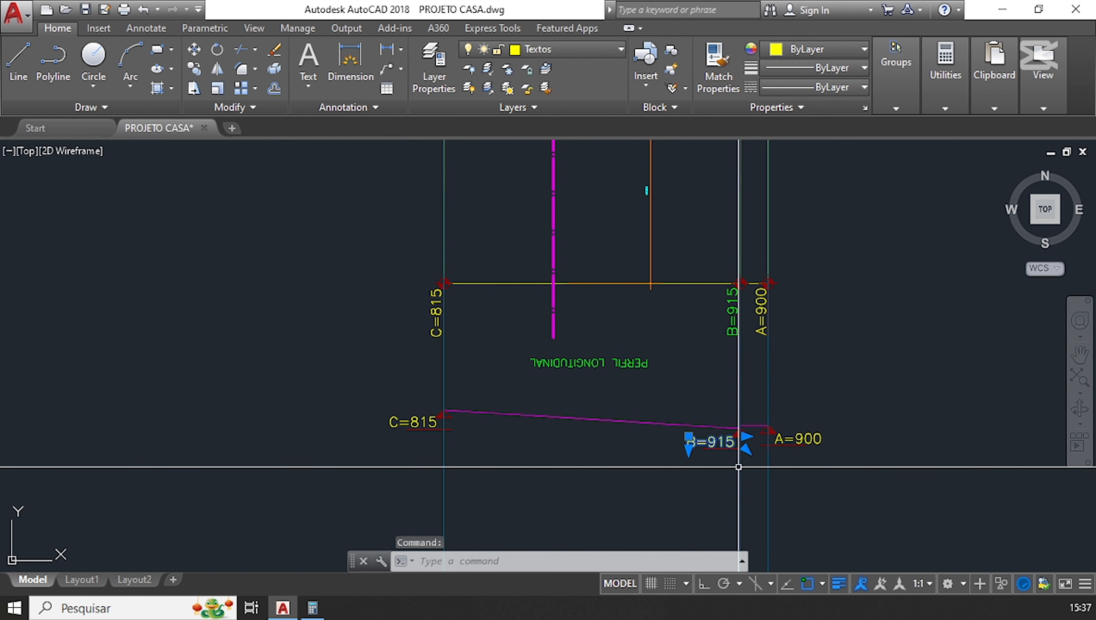
{"action": "left_click", "coordinate": [812, 49]}
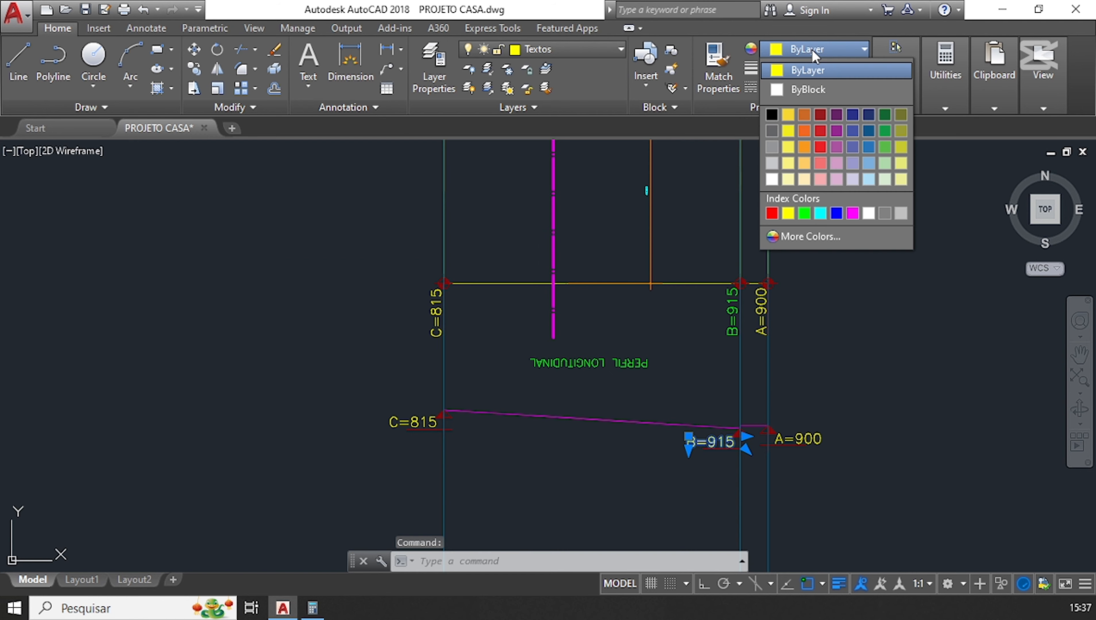
{"action": "left_click", "coordinate": [806, 220]}
{"action": "key", "text": "Escape"}
{"action": "key", "text": "Escape"}
- Draw a horizontal construction line through the profile's B=915 level point
{"action": "scroll", "coordinate": [760, 439], "scroll_direction": "up", "scroll_amount": 3}
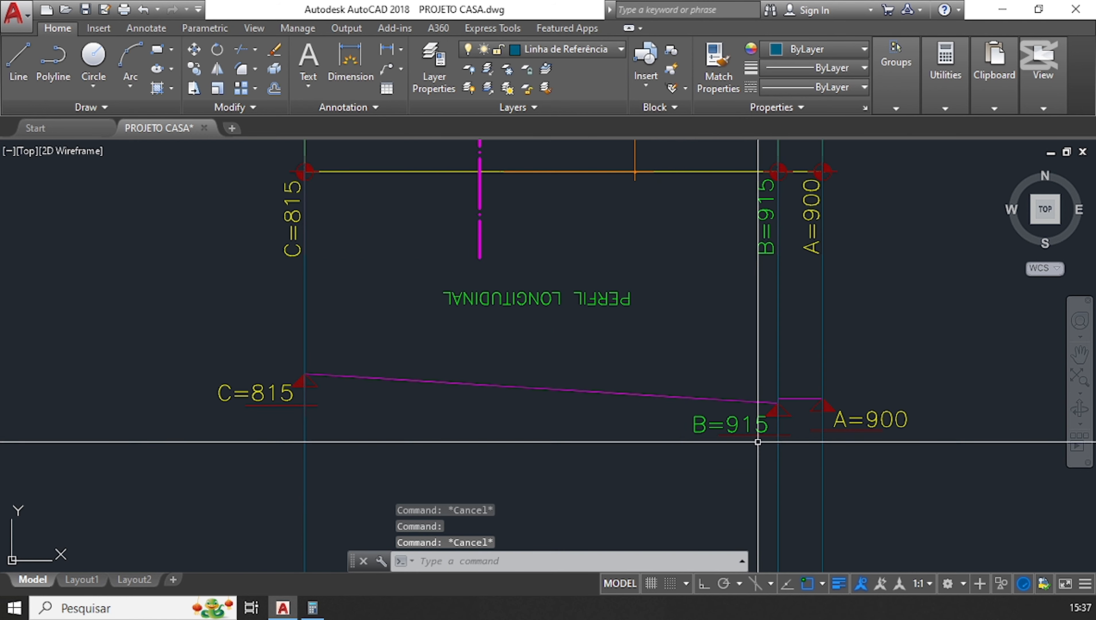
{"action": "type", "text": "x"}
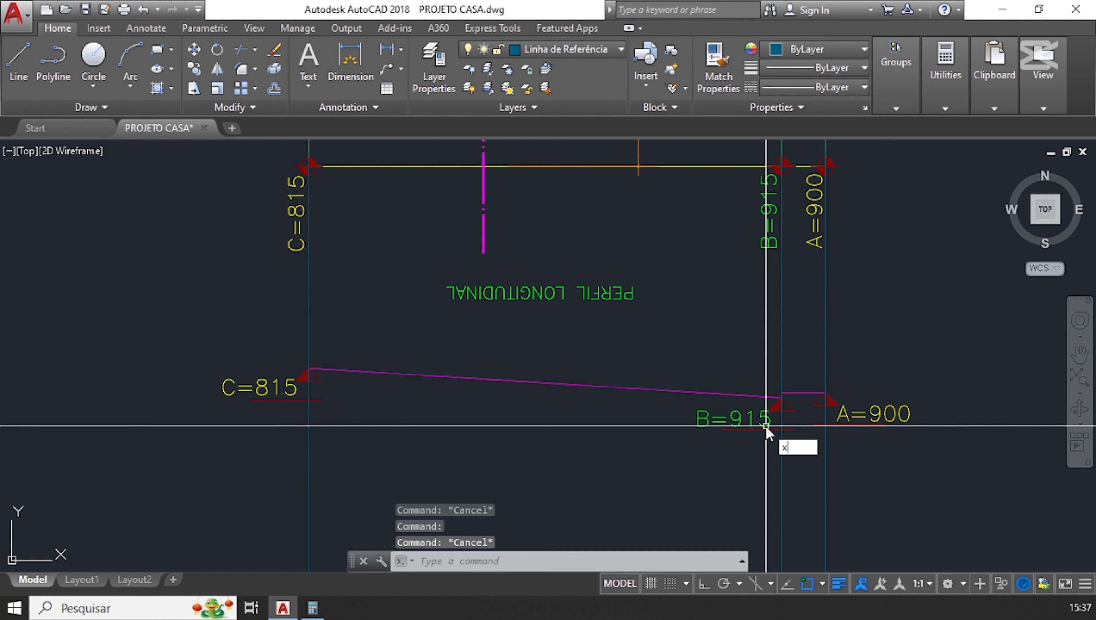
{"action": "type", "text": "l"}
{"action": "key", "text": "Return"}
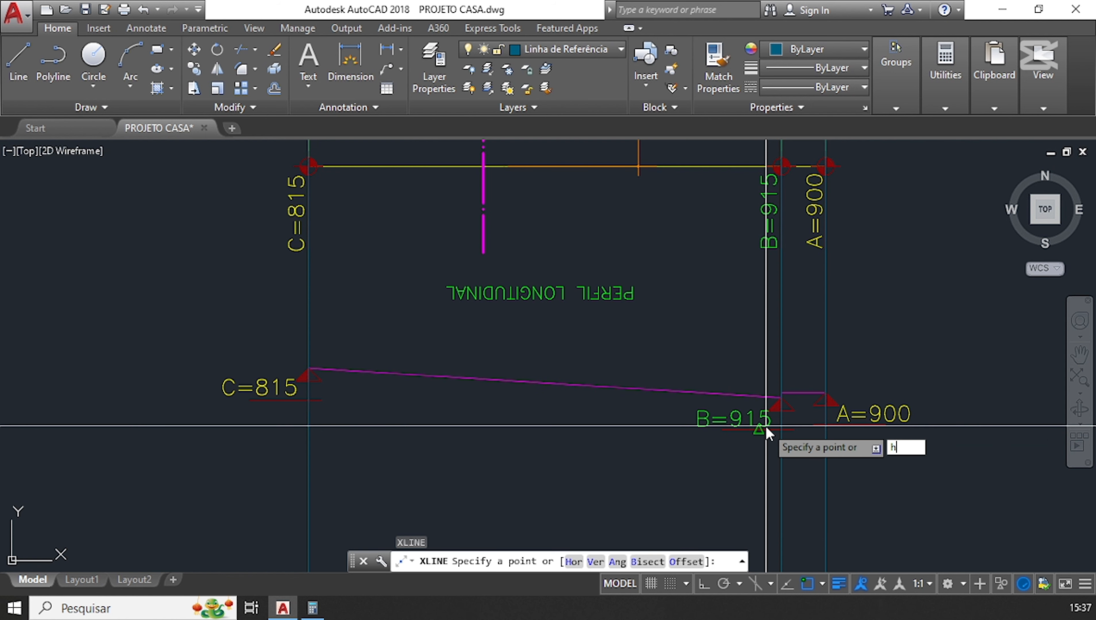
{"action": "key", "text": "Return"}
{"action": "scroll", "coordinate": [765, 426], "scroll_direction": "up", "scroll_amount": 4}
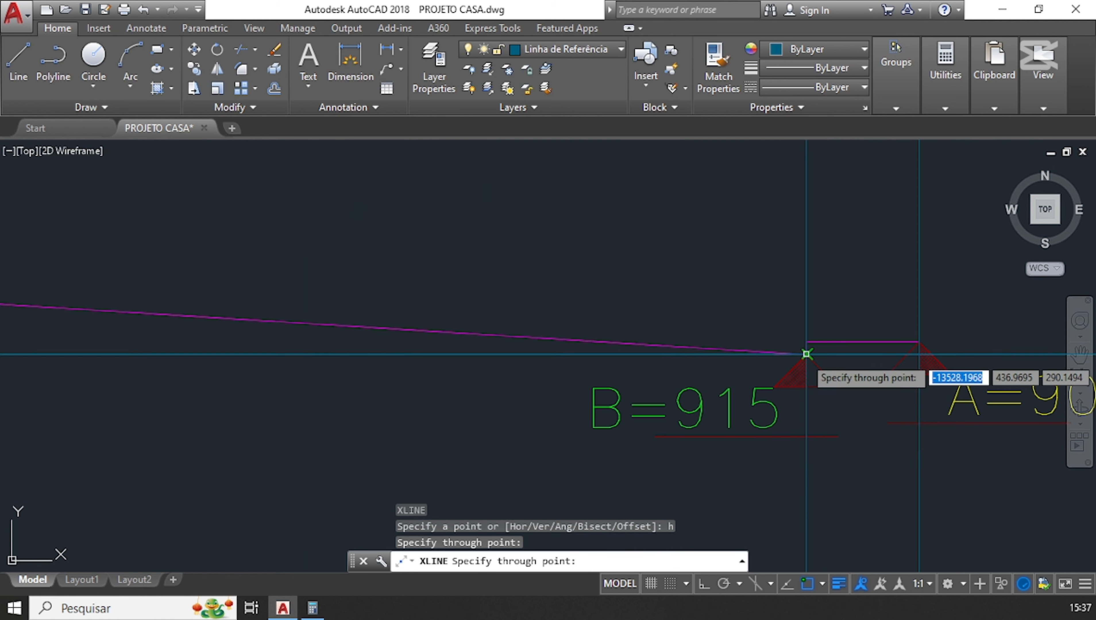
{"action": "key", "text": "Escape"}
- Change the colour of the horizontal construction line at the B=915 level to green
{"action": "left_click", "coordinate": [961, 350]}
{"action": "left_click", "coordinate": [961, 354]}
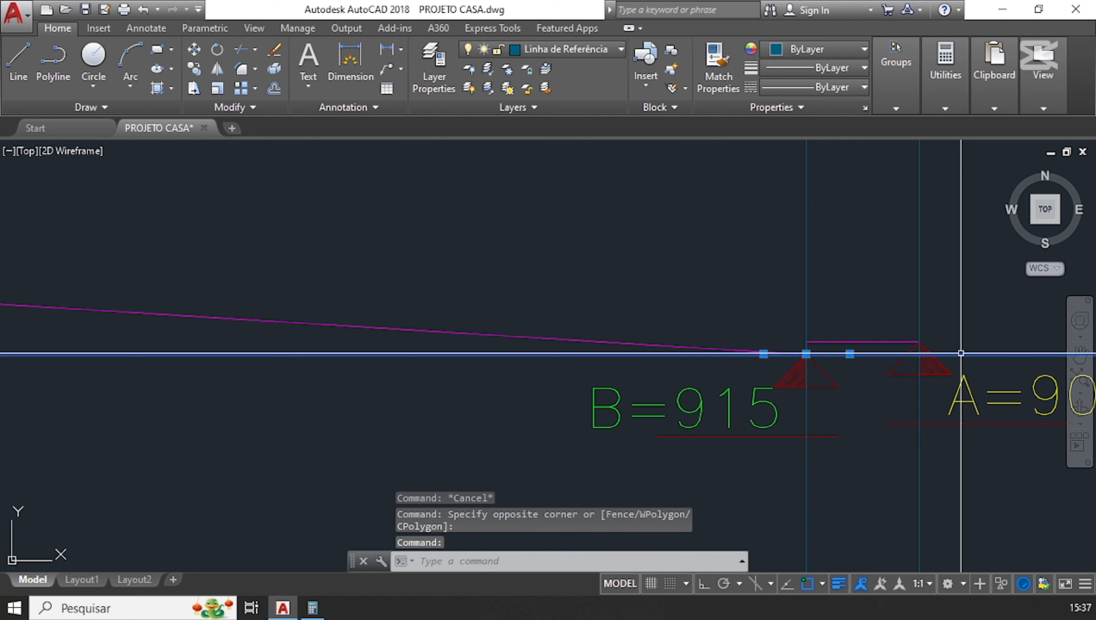
{"action": "left_click", "coordinate": [812, 49]}
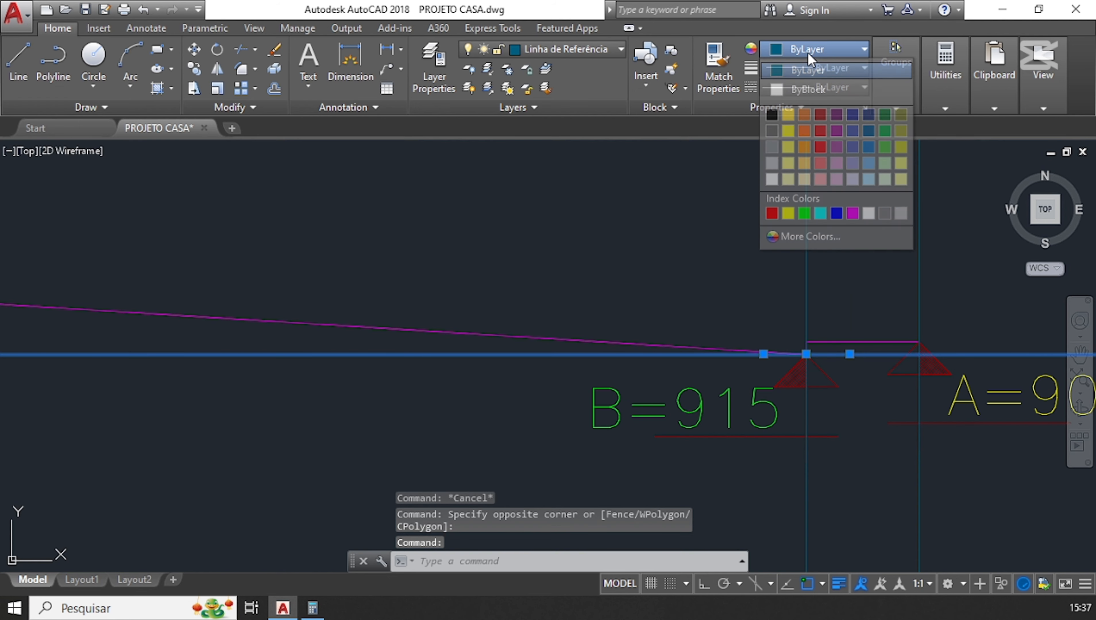
{"action": "left_click", "coordinate": [804, 214]}
{"action": "scroll", "coordinate": [564, 391], "scroll_direction": "down", "scroll_amount": 3}
{"action": "key", "text": "Escape"}
{"action": "key", "text": "Escape"}
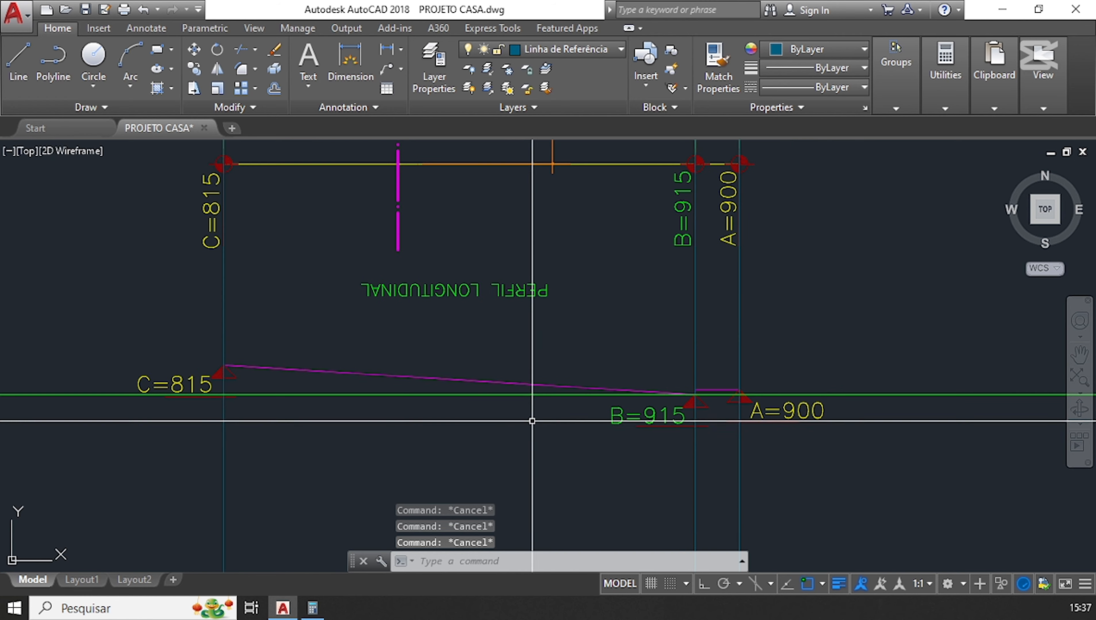
- Erase the upside-down PERFIL LONGITUDINAL title between the site plan and the profile
{"action": "left_click", "coordinate": [444, 284]}
{"action": "key", "text": "Delete"}
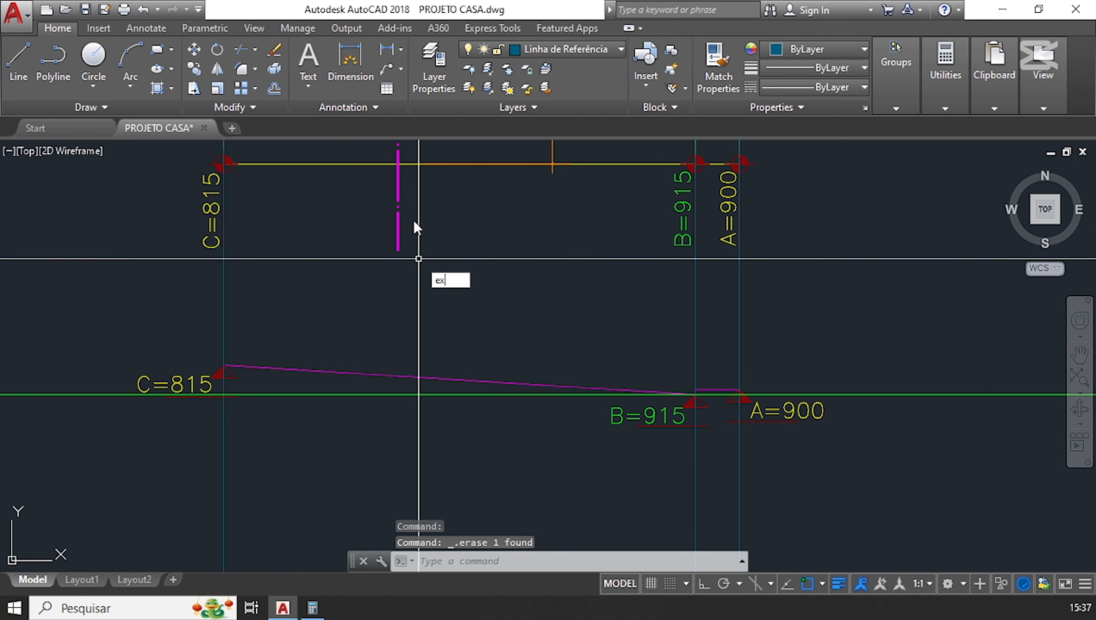
- Extend the magenta section line from the site plan down to the sloped line of the longitudinal profile
{"action": "key", "text": "Return"}
{"action": "key", "text": "Return"}
{"action": "left_click", "coordinate": [435, 237]}
{"action": "left_click", "coordinate": [349, 231]}
{"action": "key", "text": "Escape"}
{"action": "key", "text": "Escape"}
{"action": "key", "text": "Escape"}
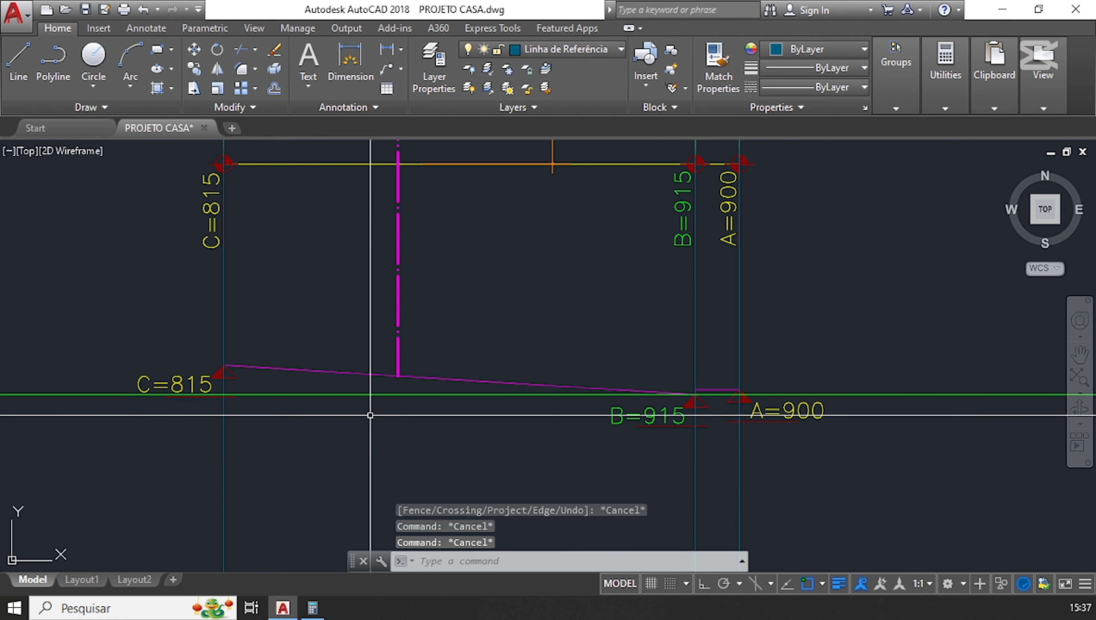
{"action": "scroll", "coordinate": [370, 416], "scroll_direction": "up", "scroll_amount": 2}
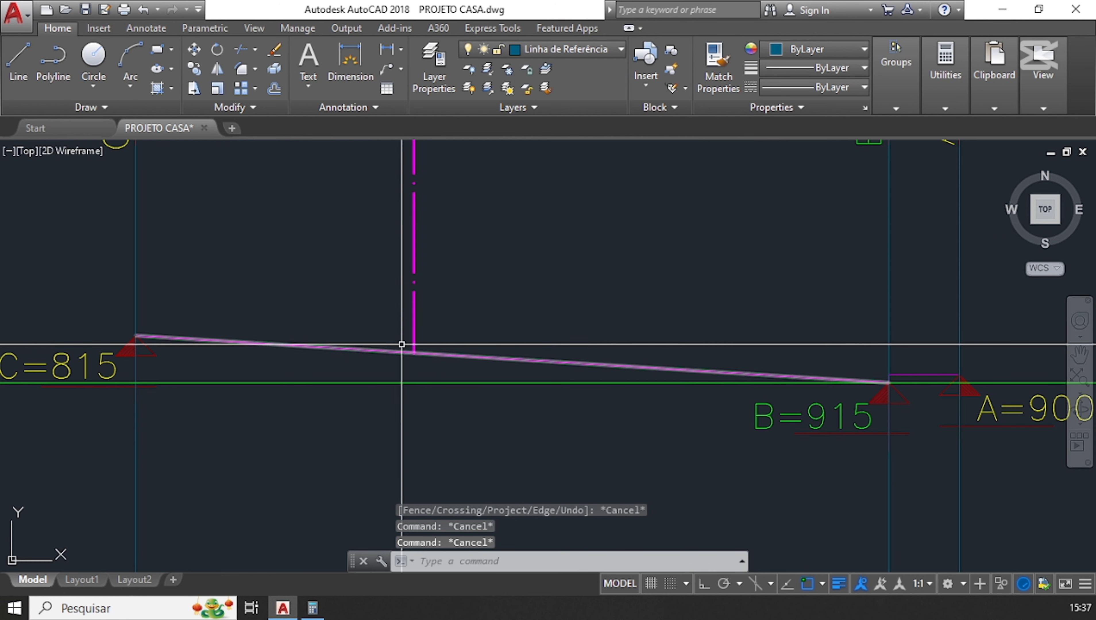
{"action": "left_click", "coordinate": [354, 52]}
{"action": "left_click", "coordinate": [414, 353]}
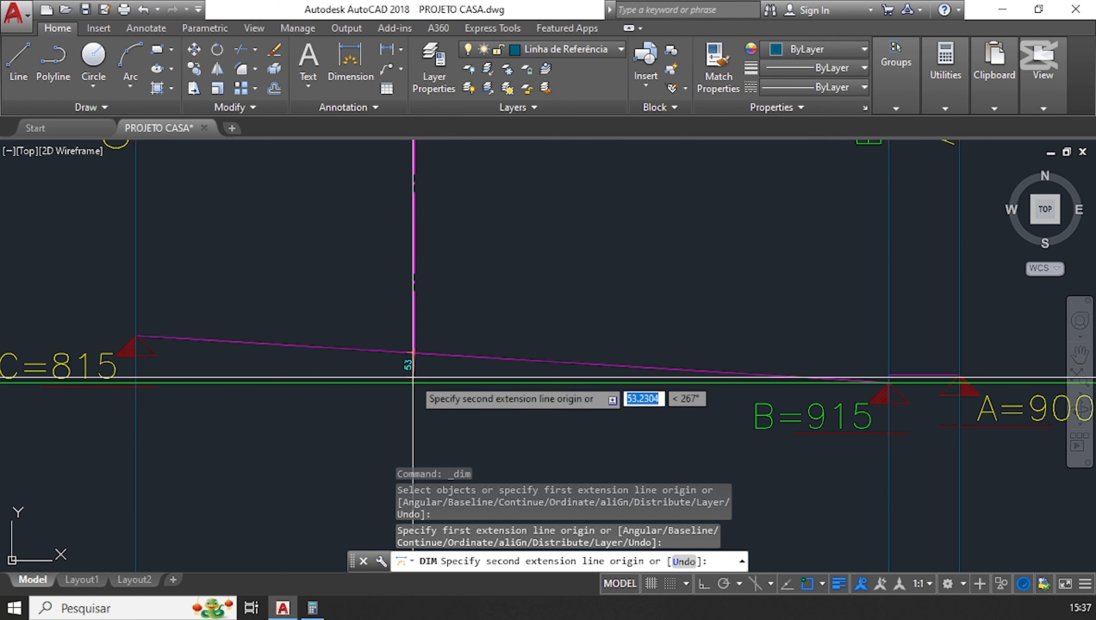
{"action": "scroll", "coordinate": [415, 370], "scroll_direction": "up", "scroll_amount": 4}
{"action": "key", "text": "Escape"}
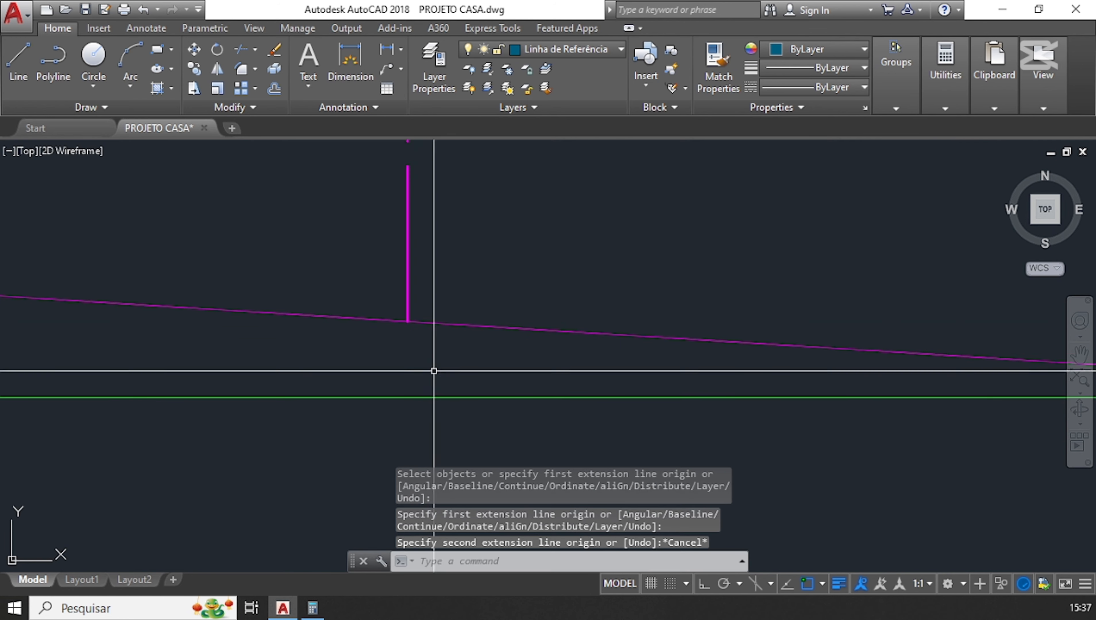
- Turn on Ortho and dimension the vertical distance between the section line's lower end and the green horizontal construction line
{"action": "left_click", "coordinate": [703, 585]}
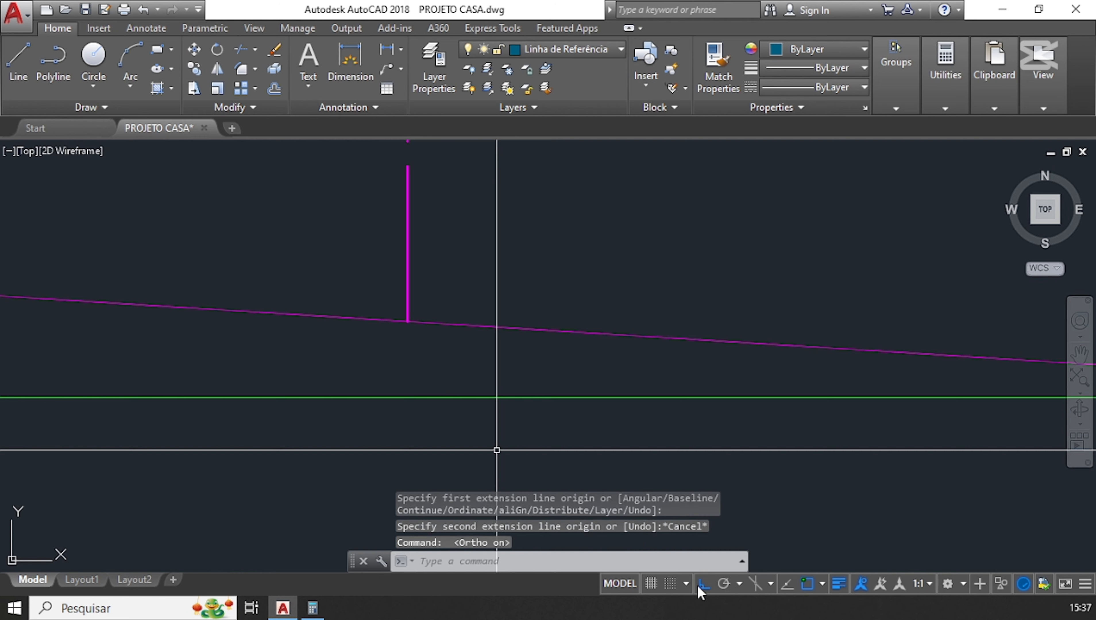
{"action": "left_click", "coordinate": [350, 59]}
{"action": "left_click", "coordinate": [407, 320]}
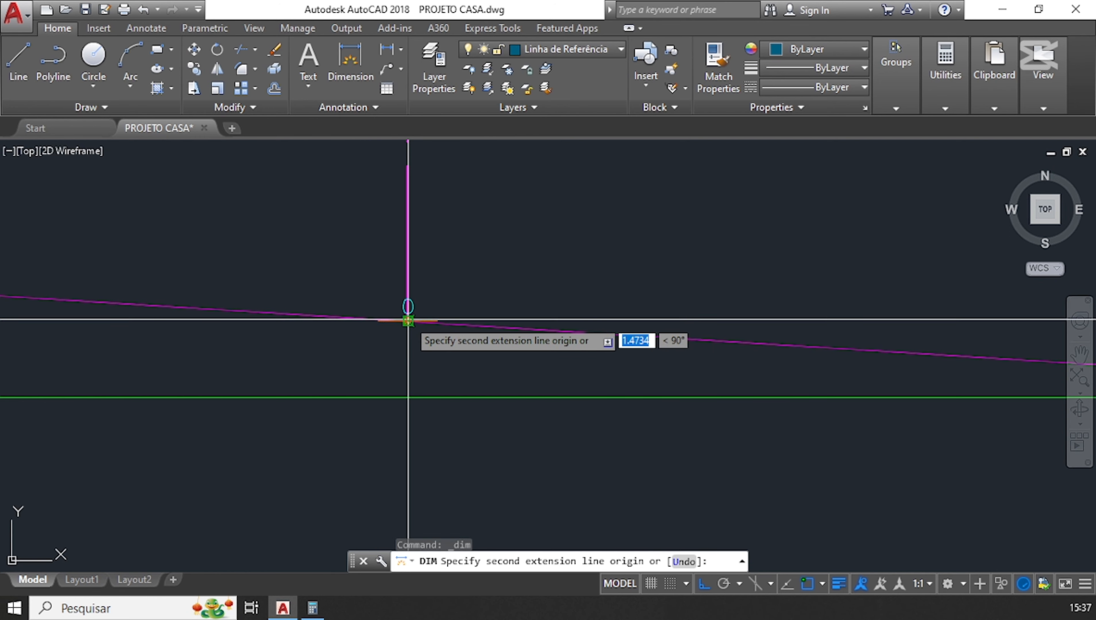
{"action": "left_click", "coordinate": [408, 398]}
{"action": "scroll", "coordinate": [408, 396], "scroll_direction": "down", "scroll_amount": 2}
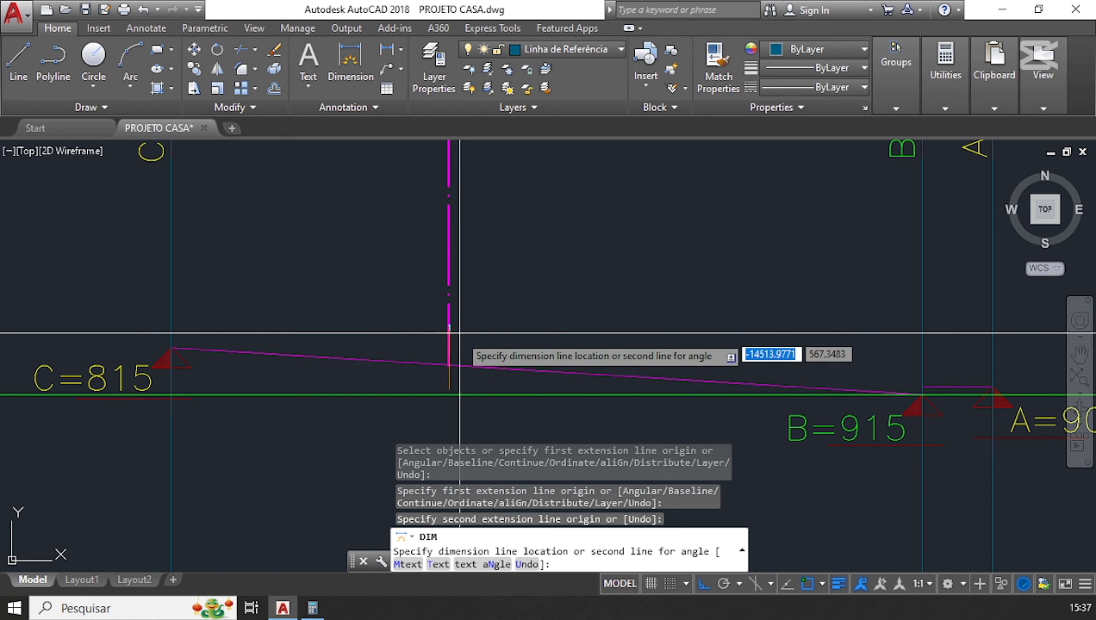
{"action": "scroll", "coordinate": [402, 383], "scroll_direction": "up", "scroll_amount": 4}
{"action": "left_click", "coordinate": [405, 365]}
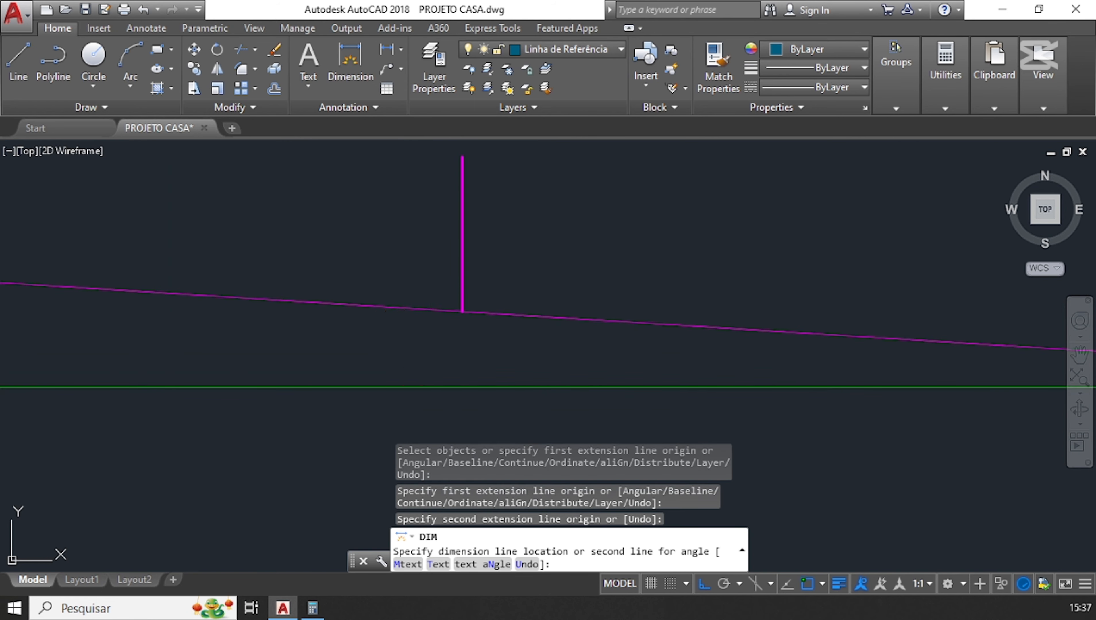
{"action": "scroll", "coordinate": [416, 296], "scroll_direction": "down", "scroll_amount": 3}
{"action": "key", "text": "Escape"}
{"action": "key", "text": "Escape"}
{"action": "scroll", "coordinate": [384, 313], "scroll_direction": "up", "scroll_amount": 1}
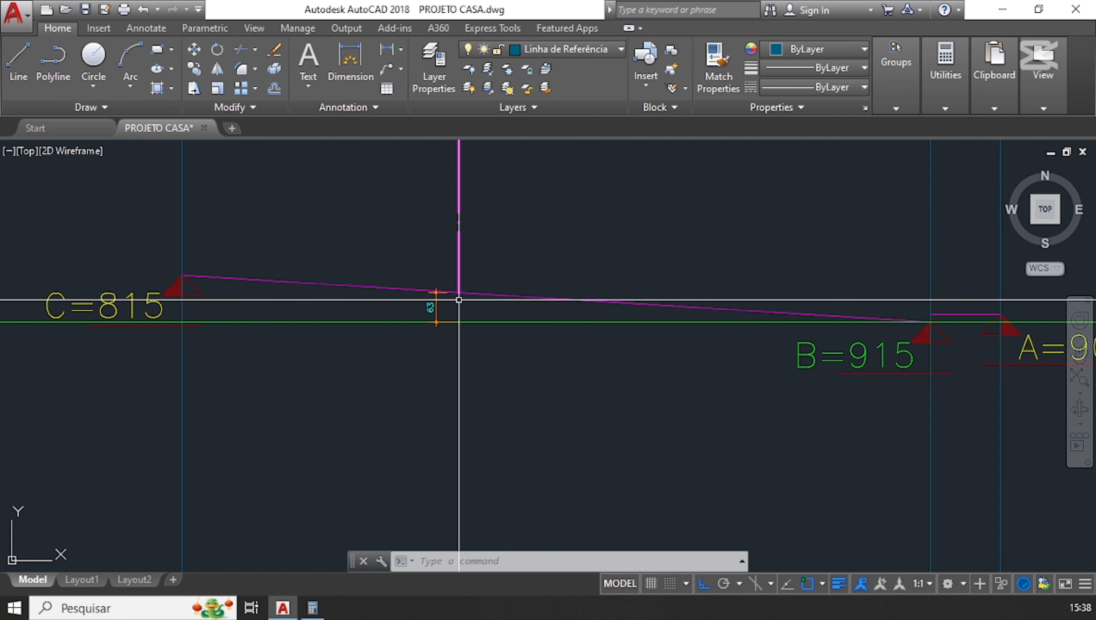
- Switch to Calculator and compute 815 - 63, then minimise it to return to the drawing
{"action": "left_click", "coordinate": [321, 613]}
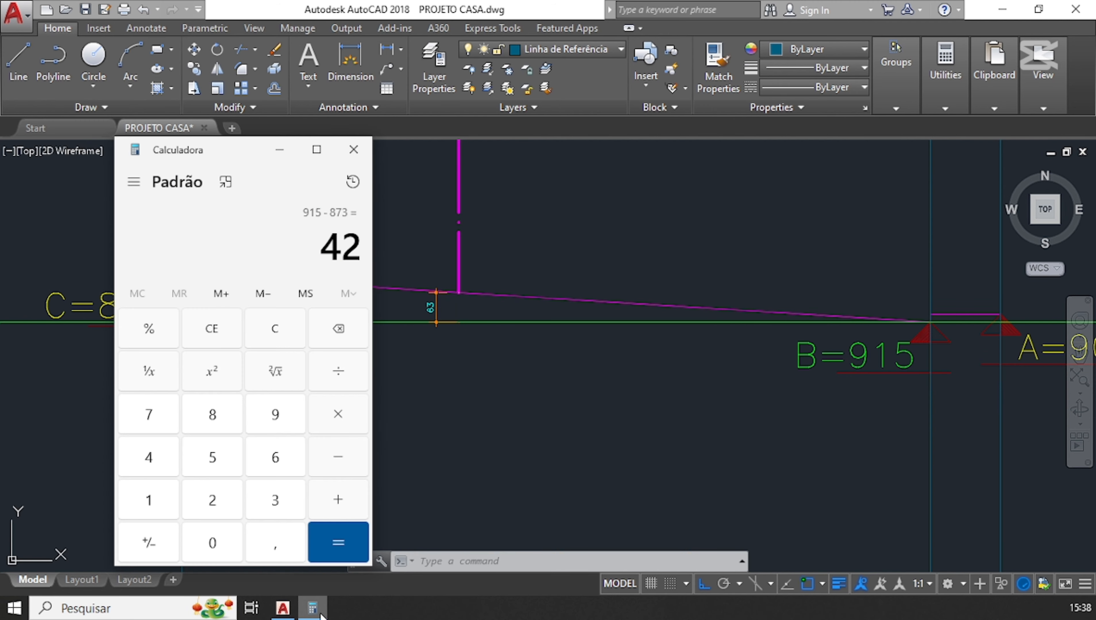
{"action": "left_click_drag", "start_coordinate": [203, 145], "coordinate": [753, 141]}
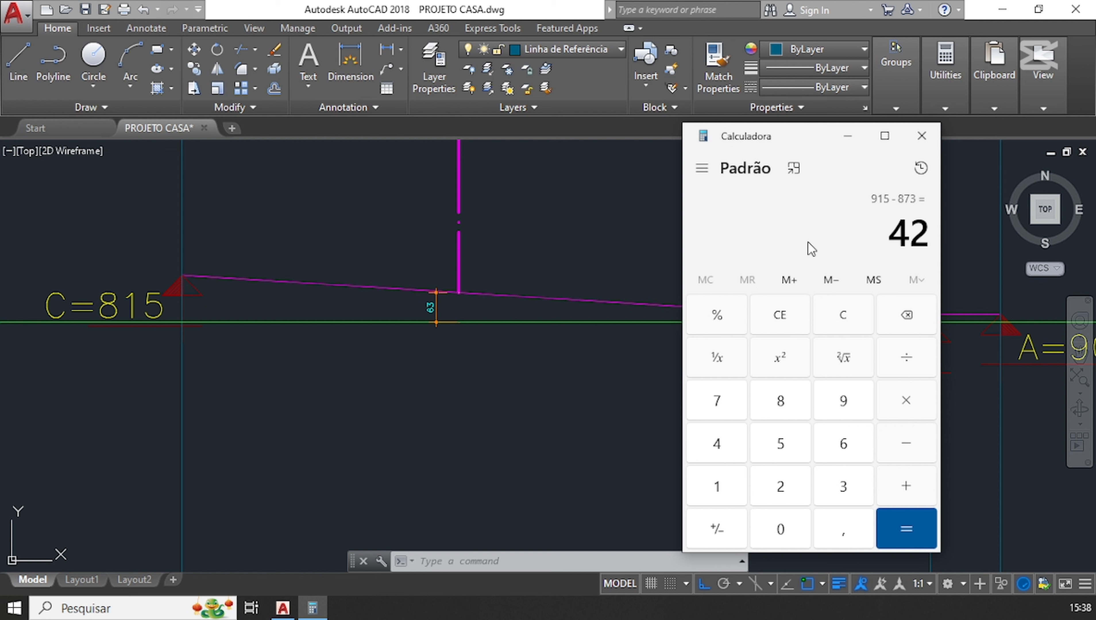
{"action": "key", "text": "Escape"}
{"action": "type", "text": "81"}
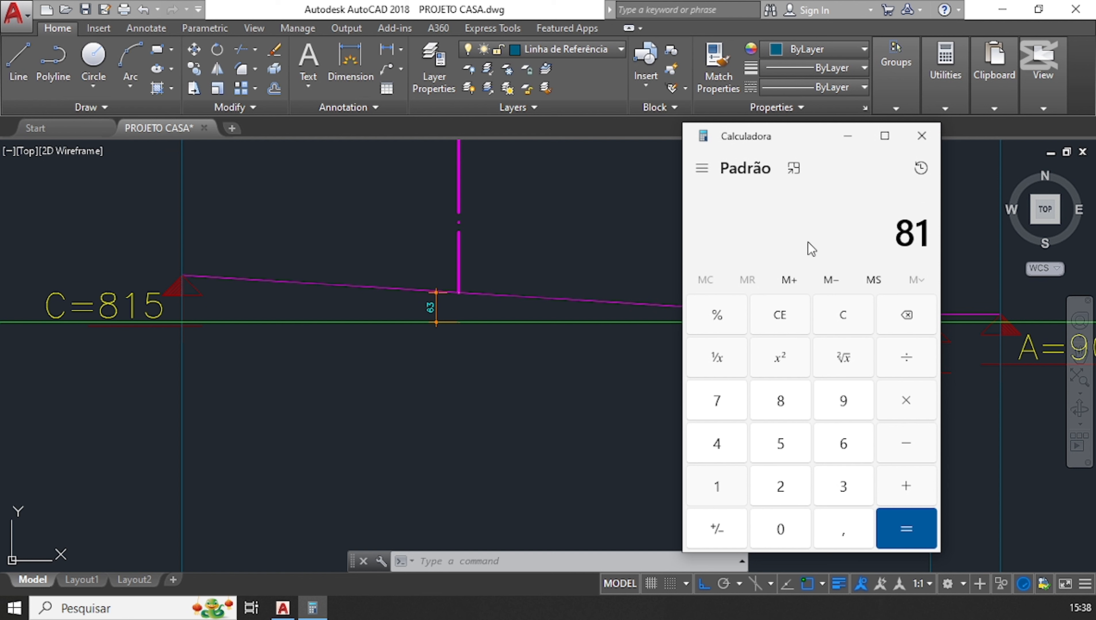
{"action": "type", "text": "5 - 63"}
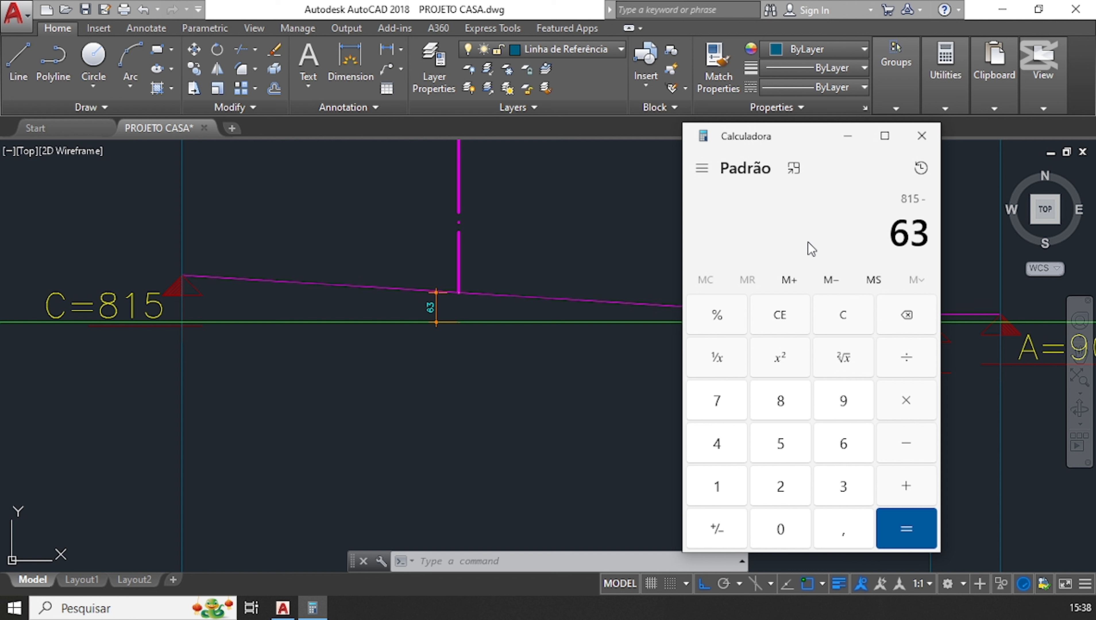
{"action": "key", "text": "Return"}
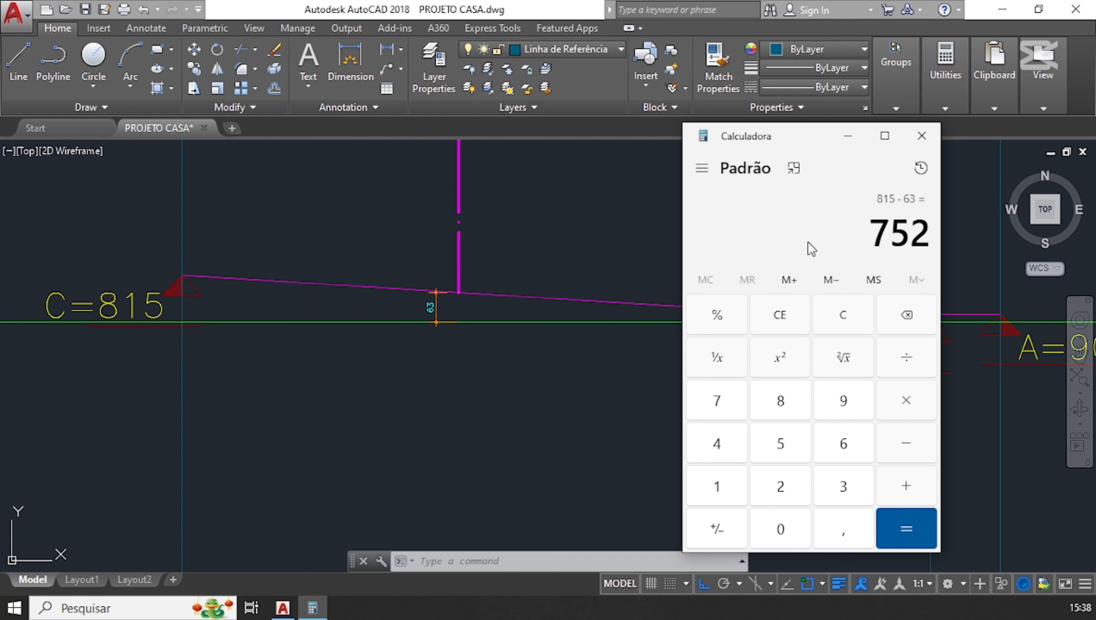
{"action": "left_click", "coordinate": [848, 135]}
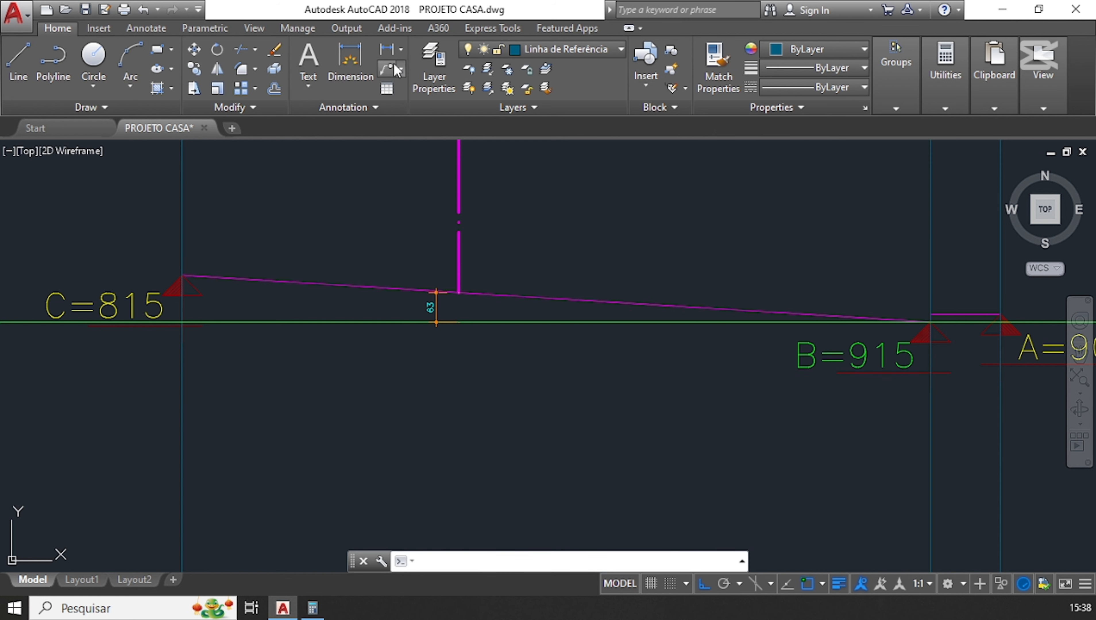
- Add a multileader reading 752 that points to where the section line meets the profile, using an angled leader
{"action": "scroll", "coordinate": [455, 322], "scroll_direction": "up", "scroll_amount": 4}
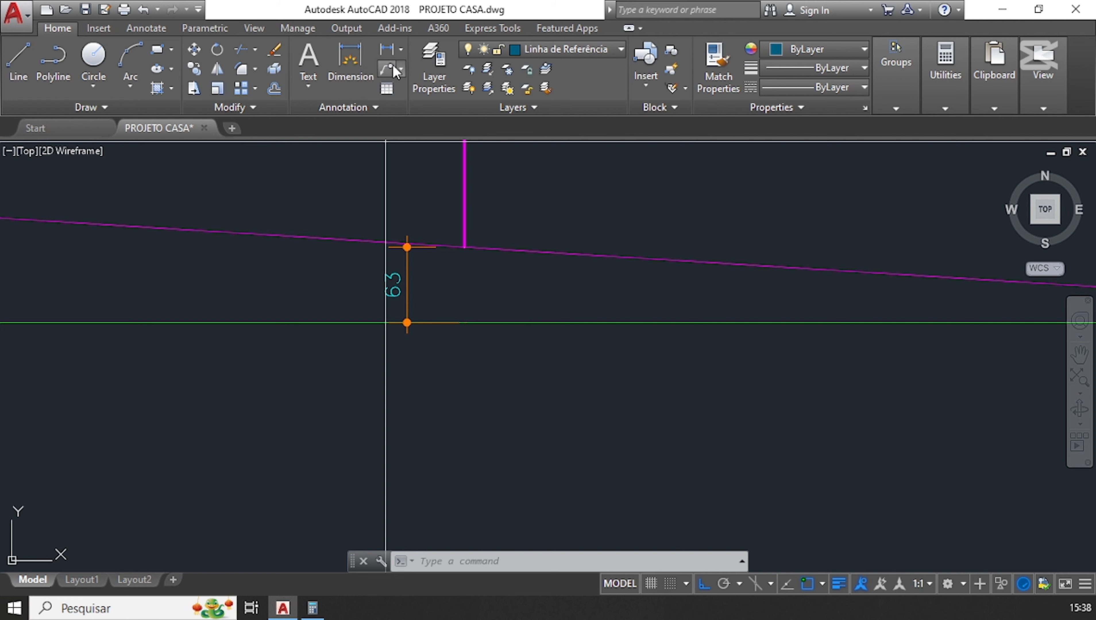
{"action": "left_click", "coordinate": [393, 67]}
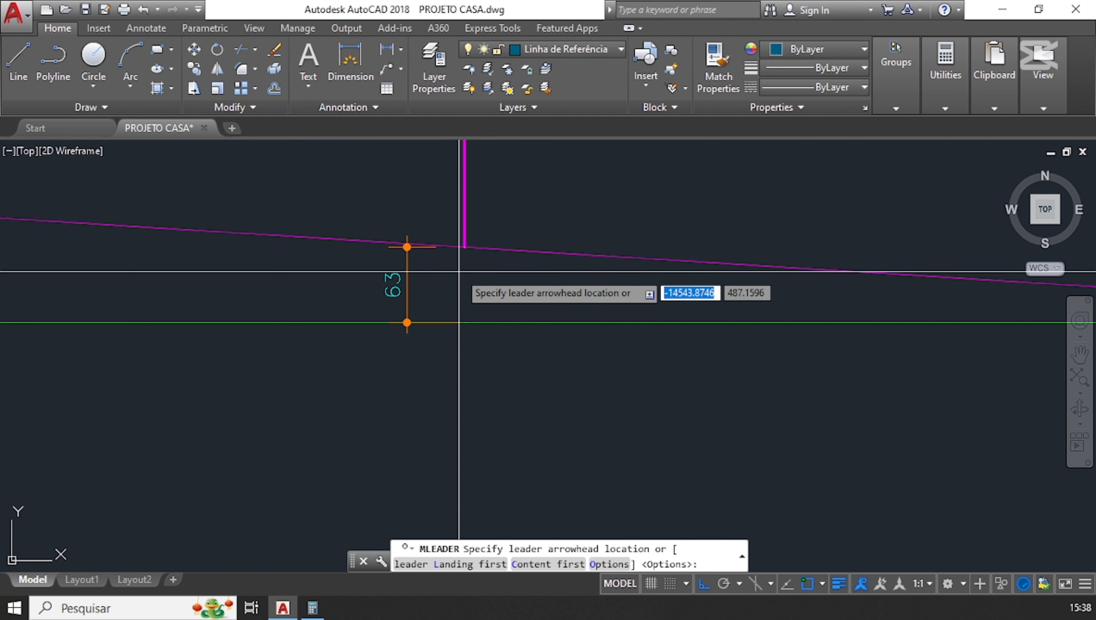
{"action": "left_click", "coordinate": [463, 247]}
{"action": "scroll", "coordinate": [467, 333], "scroll_direction": "down", "scroll_amount": 3}
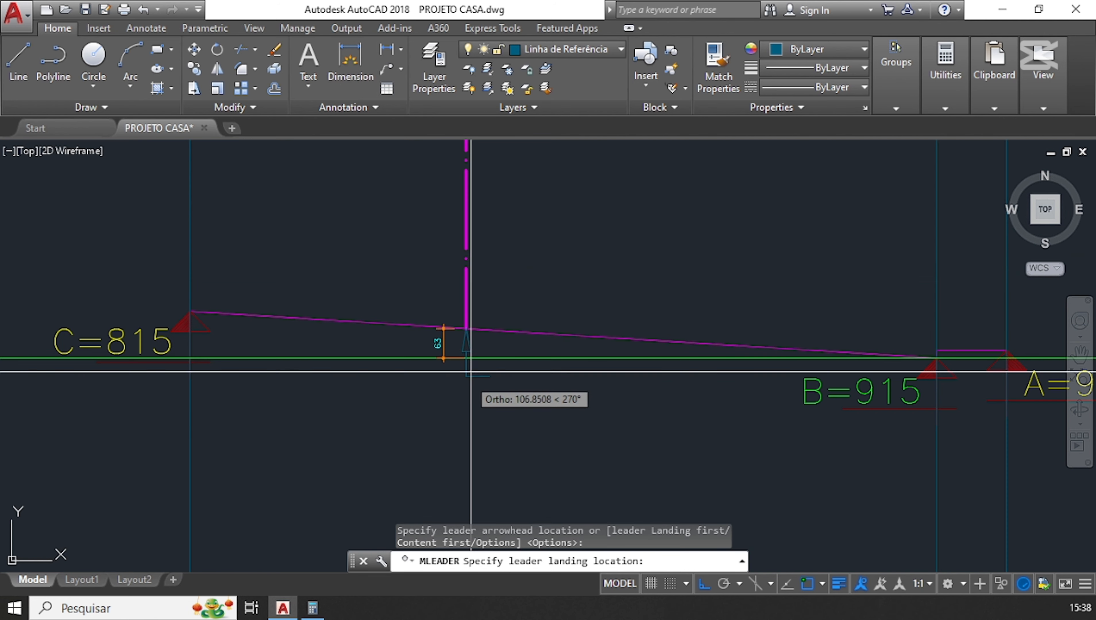
{"action": "left_click", "coordinate": [525, 246]}
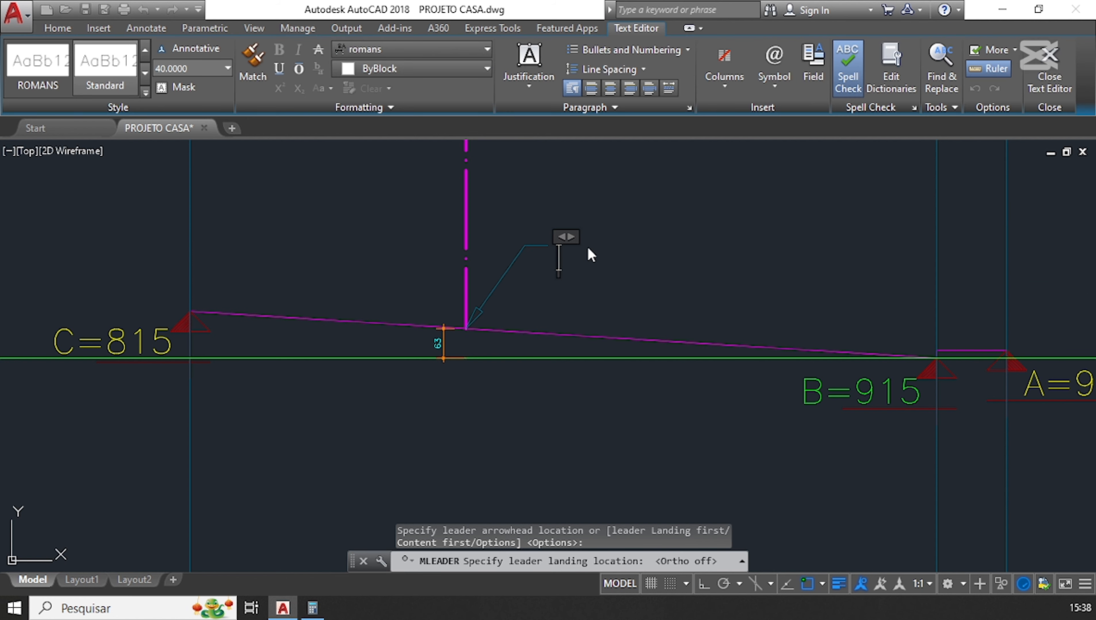
{"action": "left_click", "coordinate": [666, 245]}
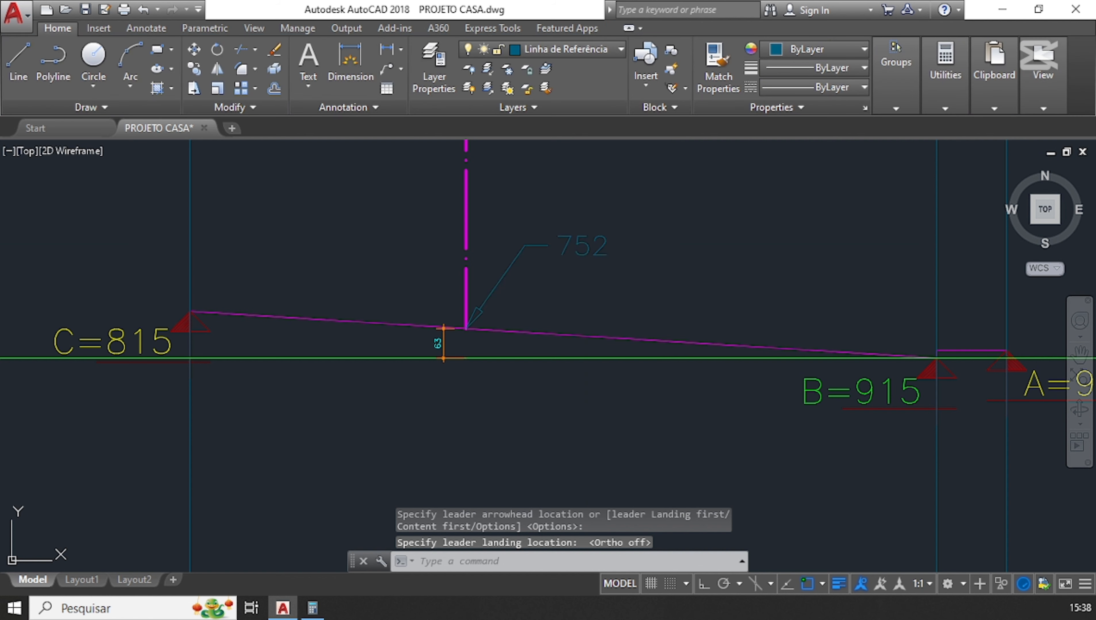
- Change the colour of the 752 leader to light red 242,113,114
{"action": "left_click", "coordinate": [596, 243]}
{"action": "left_click", "coordinate": [812, 49]}
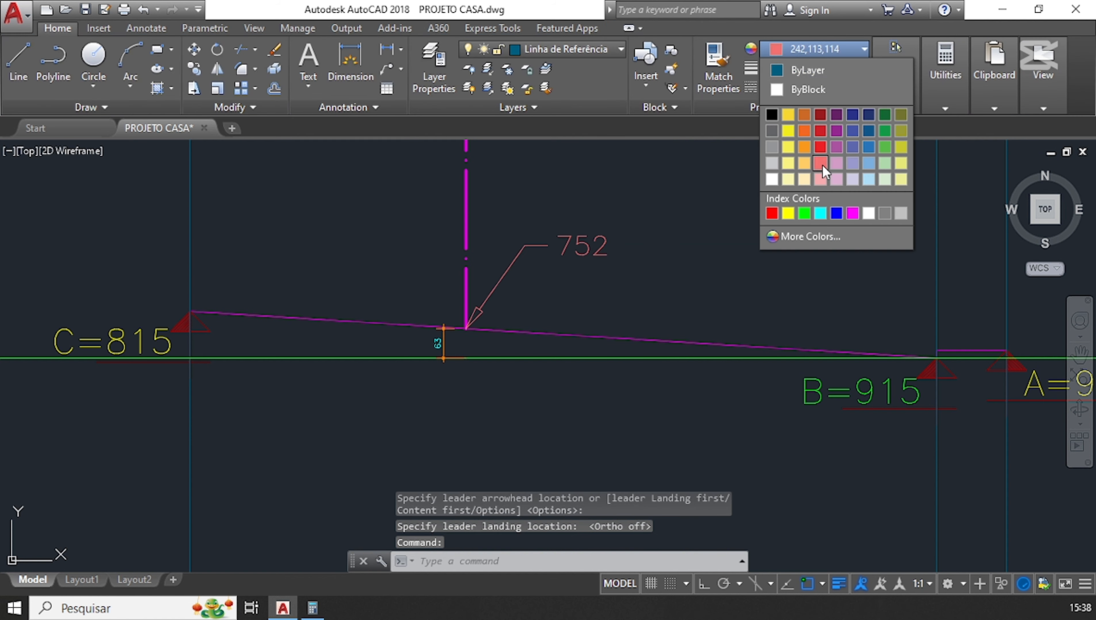
{"action": "key", "text": "Escape"}
- Examine how the section line and level points of the rotated site plan align with the profile
{"action": "scroll", "coordinate": [641, 310], "scroll_direction": "down", "scroll_amount": 5}
{"action": "scroll", "coordinate": [472, 367], "scroll_direction": "up", "scroll_amount": 3}
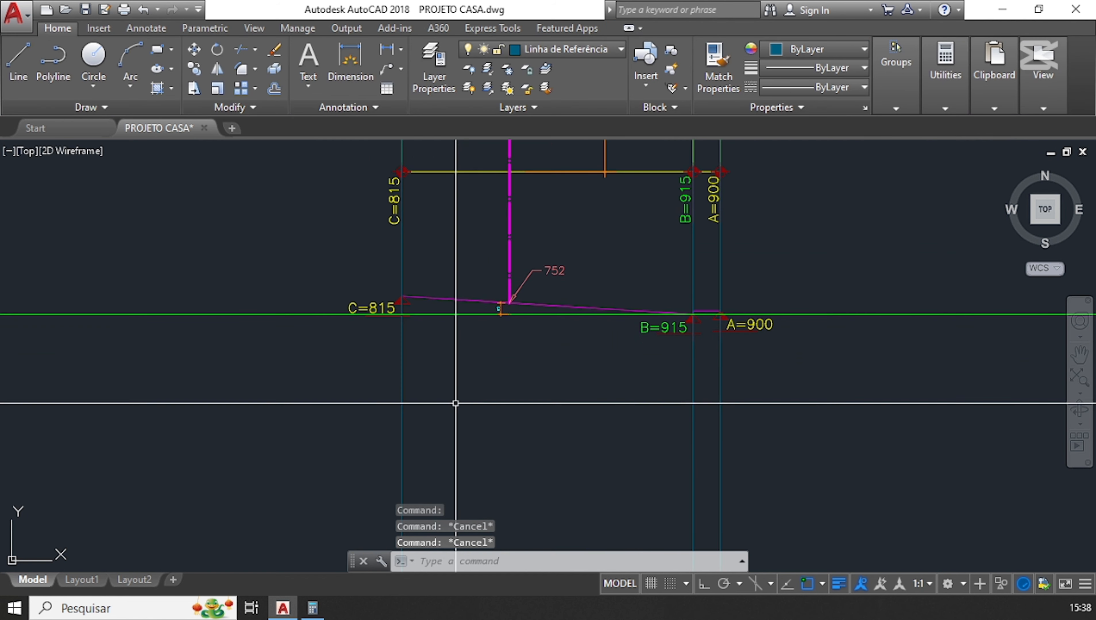
{"action": "middle_click_drag", "start_coordinate": [416, 321], "coordinate": [424, 363]}
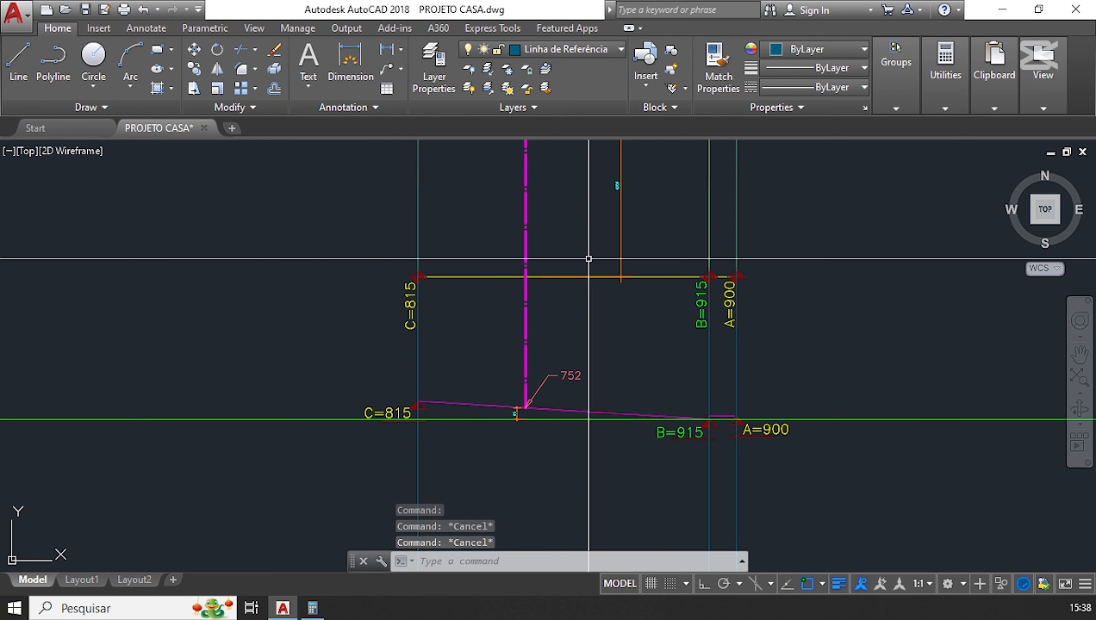
{"action": "middle_click_drag", "start_coordinate": [550, 206], "coordinate": [550, 383]}
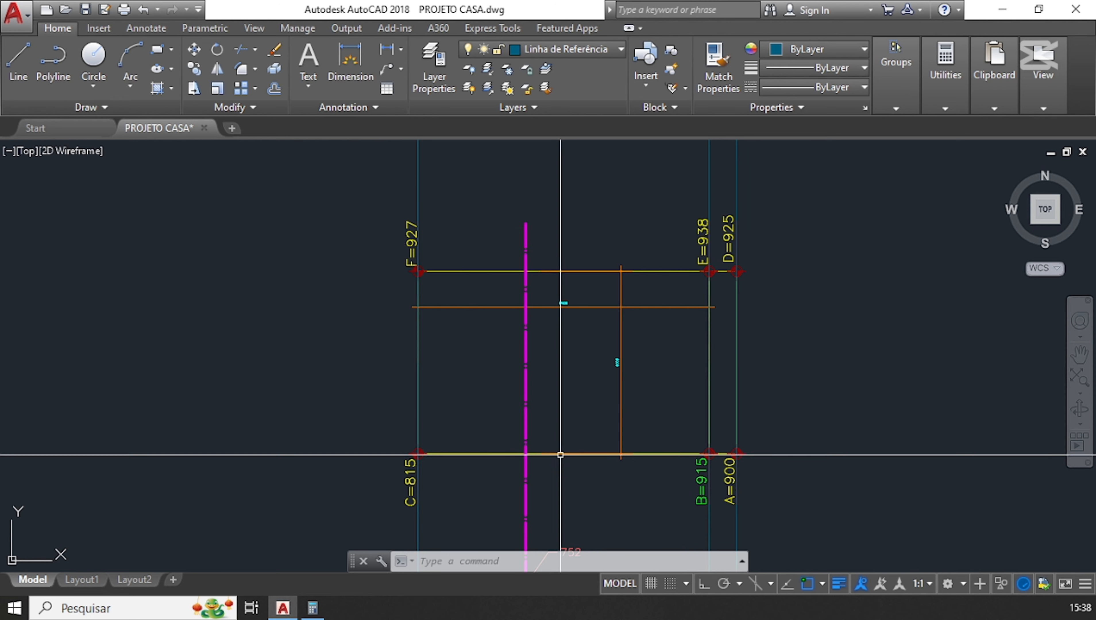
{"action": "scroll", "coordinate": [546, 273], "scroll_direction": "down", "scroll_amount": 4}
{"action": "middle_click_drag", "start_coordinate": [543, 456], "coordinate": [542, 401]}
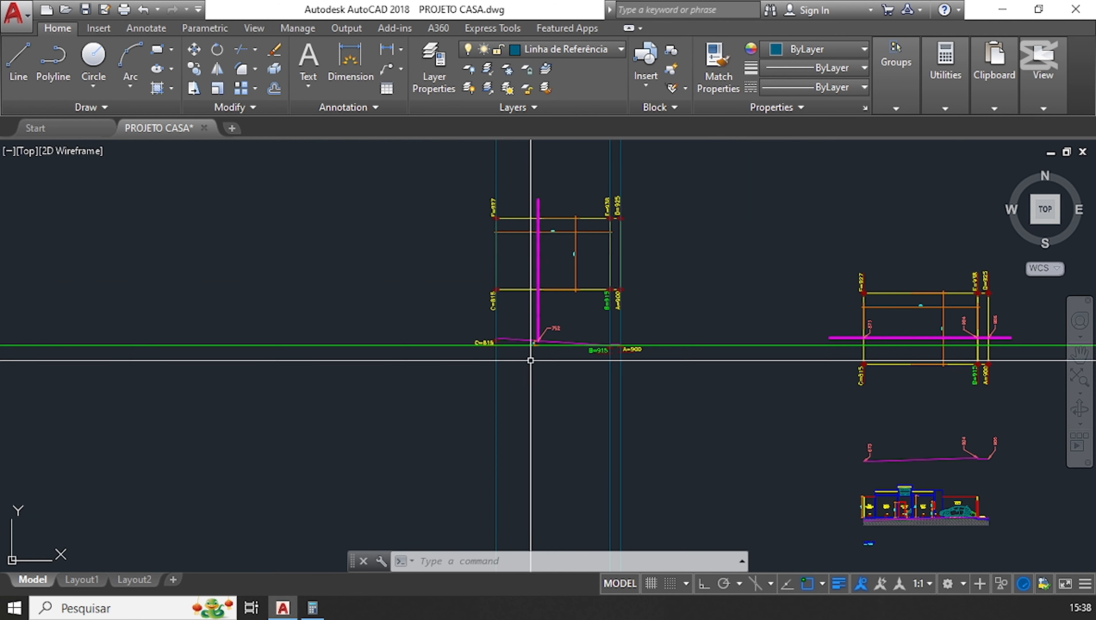
- Copy the green horizontal construction line and its B=915 label straight down below the longitudinal profile with Ortho on
{"action": "scroll", "coordinate": [493, 346], "scroll_direction": "up", "scroll_amount": 4}
{"action": "scroll", "coordinate": [721, 323], "scroll_direction": "up", "scroll_amount": 2}
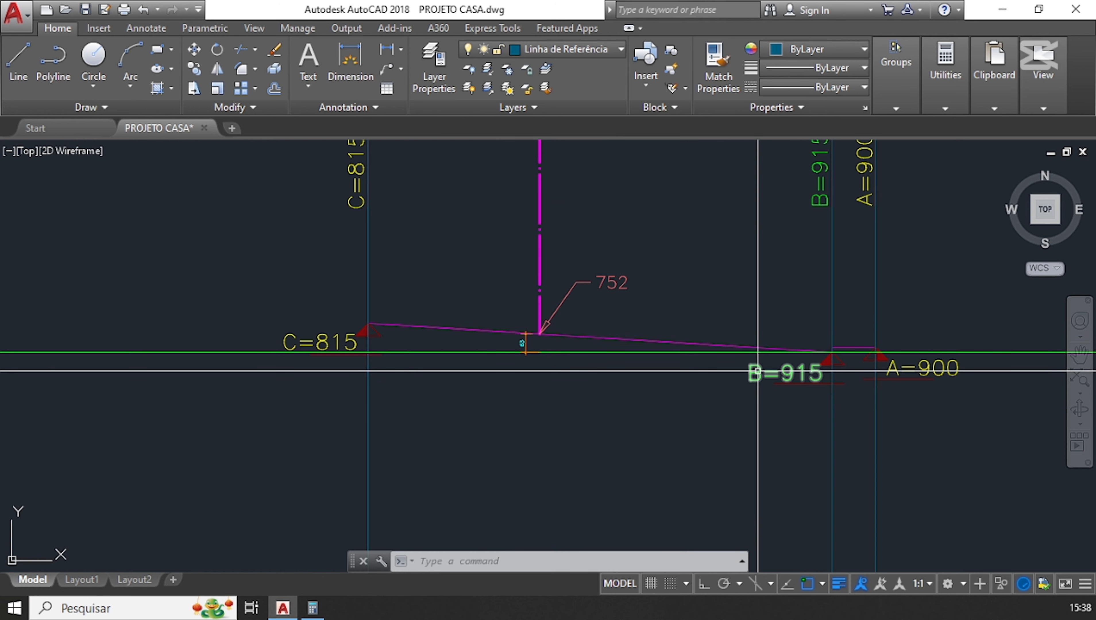
{"action": "left_click", "coordinate": [715, 341]}
{"action": "type", "text": "c"}
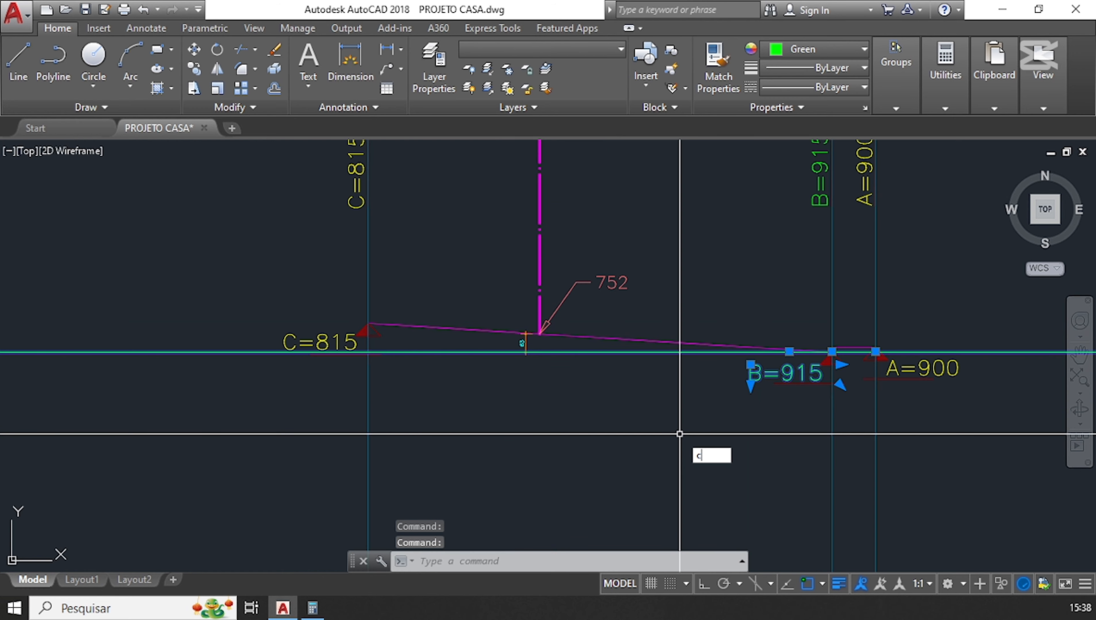
{"action": "type", "text": "o"}
{"action": "key", "text": "space"}
{"action": "scroll", "coordinate": [665, 307], "scroll_direction": "down", "scroll_amount": 2}
{"action": "left_click", "coordinate": [654, 386]}
{"action": "middle_click_drag", "start_coordinate": [655, 482], "coordinate": [643, 315]}
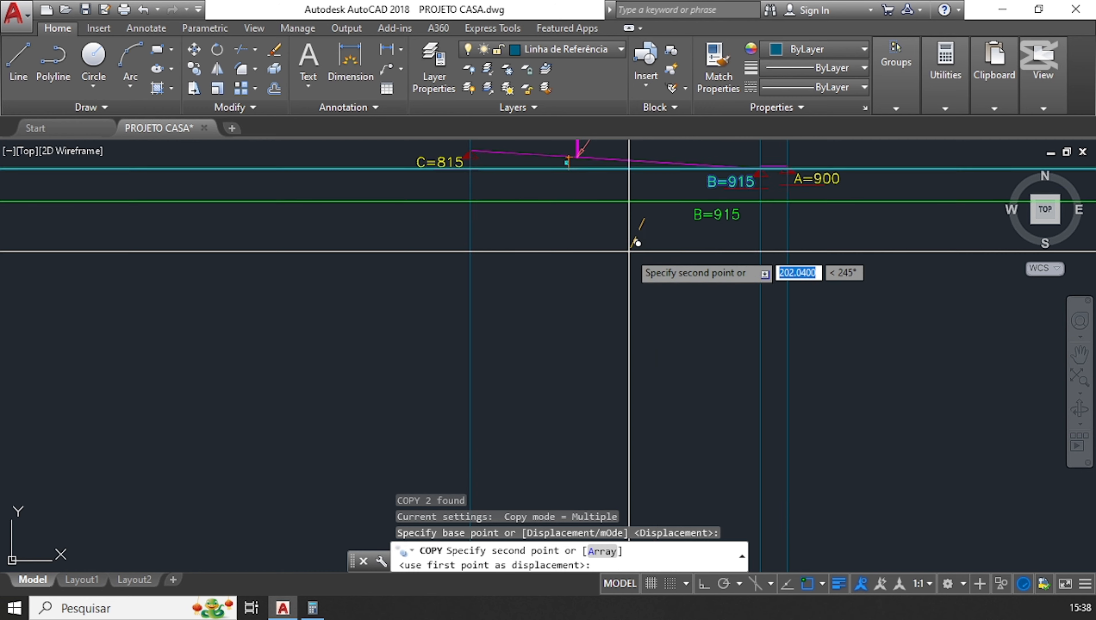
{"action": "scroll", "coordinate": [629, 252], "scroll_direction": "down", "scroll_amount": 2}
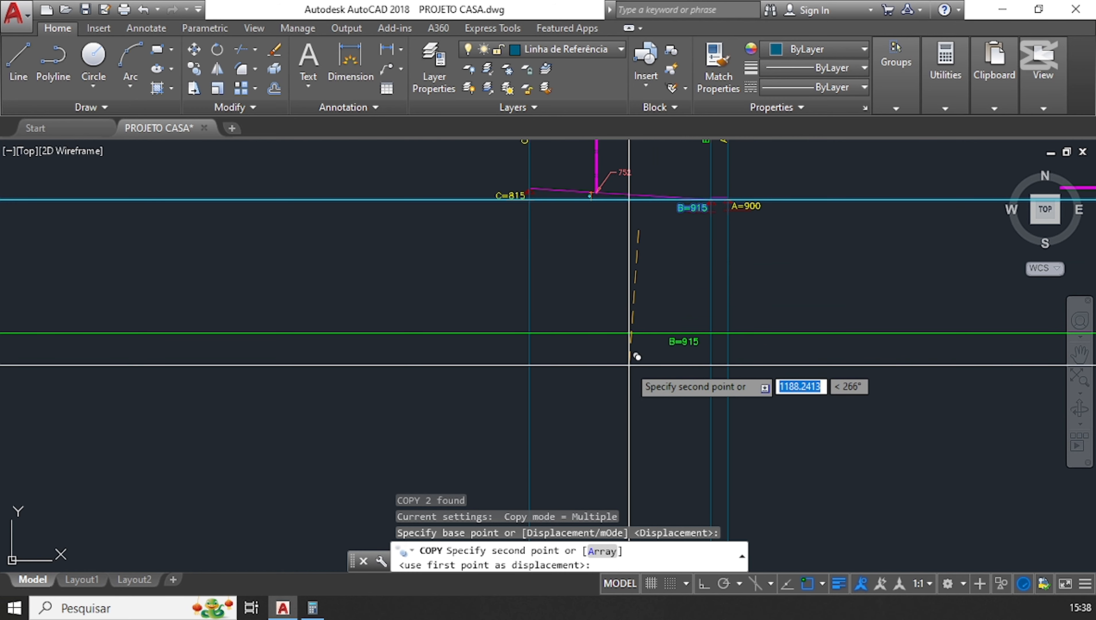
{"action": "key", "text": "F8"}
{"action": "left_click", "coordinate": [647, 377]}
{"action": "key", "text": "Escape"}
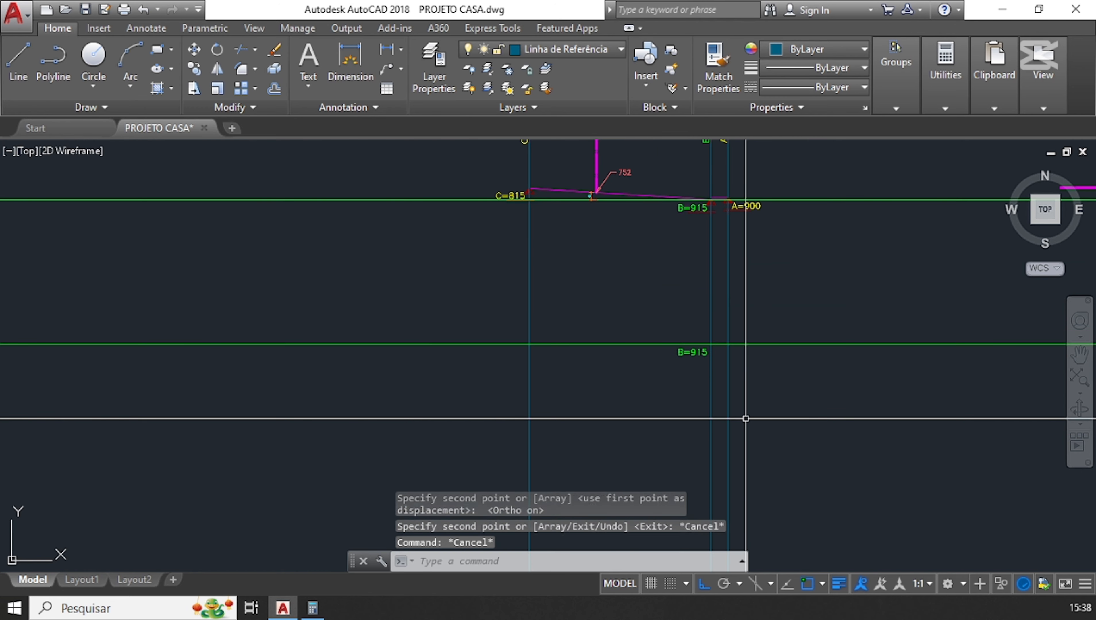
{"action": "key", "text": "Escape"}
- Examine the F, E and D level labels along the upper boundary of the rotated site plan
{"action": "middle_click_drag", "start_coordinate": [584, 248], "coordinate": [581, 410]}
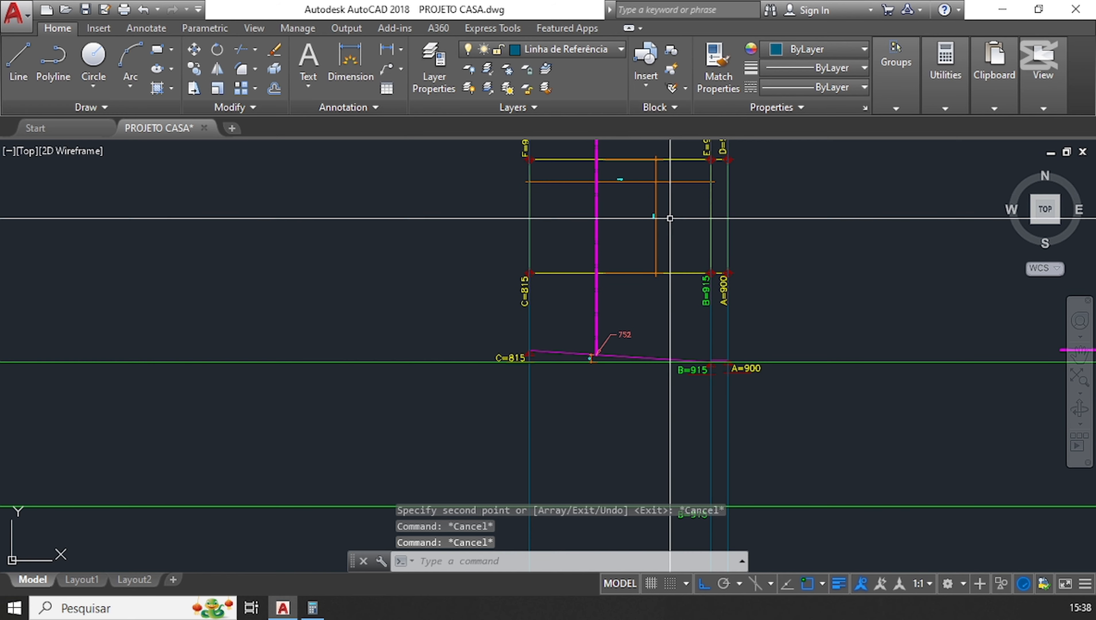
{"action": "middle_click_drag", "start_coordinate": [673, 200], "coordinate": [674, 296]}
{"action": "middle_click_drag", "start_coordinate": [648, 248], "coordinate": [614, 142]}
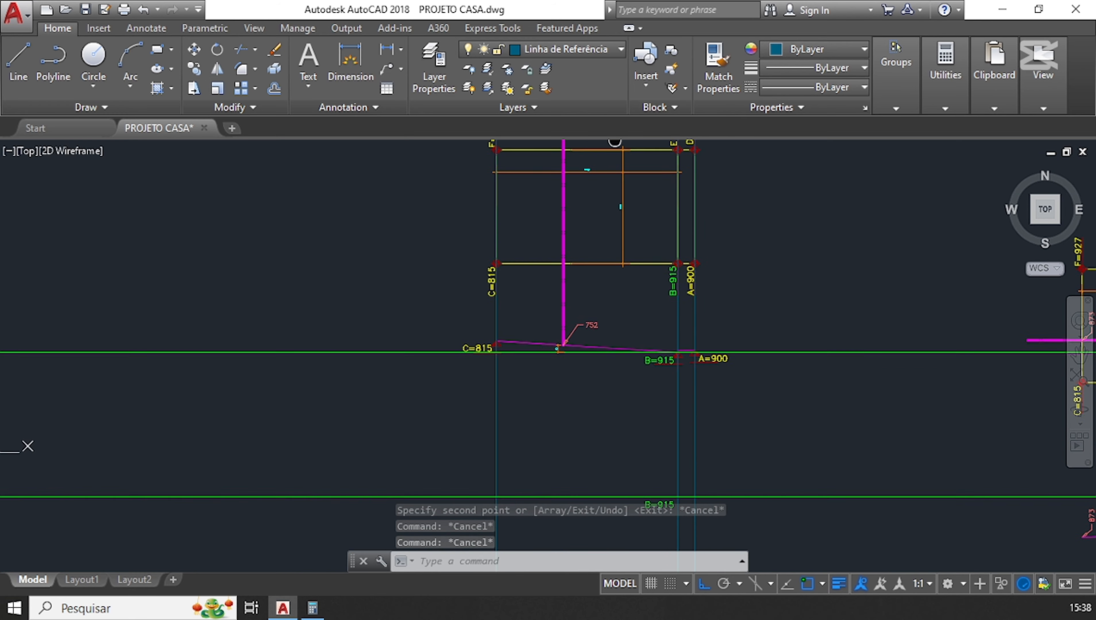
{"action": "middle_click_drag", "start_coordinate": [659, 318], "coordinate": [654, 250]}
{"action": "middle_click_drag", "start_coordinate": [506, 208], "coordinate": [551, 347]}
{"action": "scroll", "coordinate": [538, 185], "scroll_direction": "up", "scroll_amount": 2}
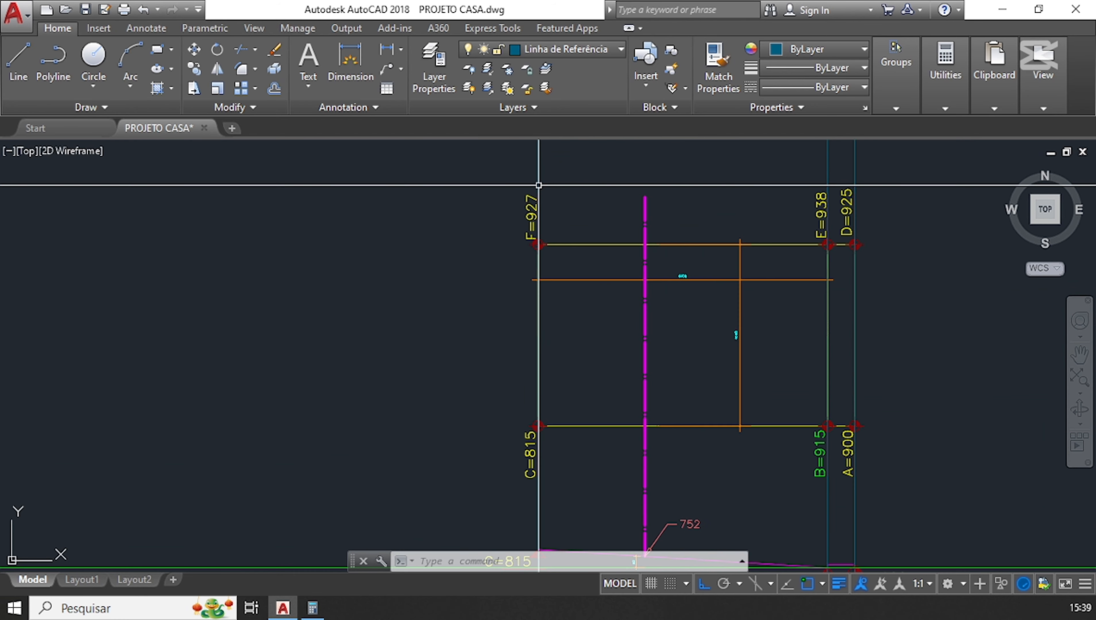
{"action": "scroll", "coordinate": [539, 186], "scroll_direction": "up", "scroll_amount": 2}
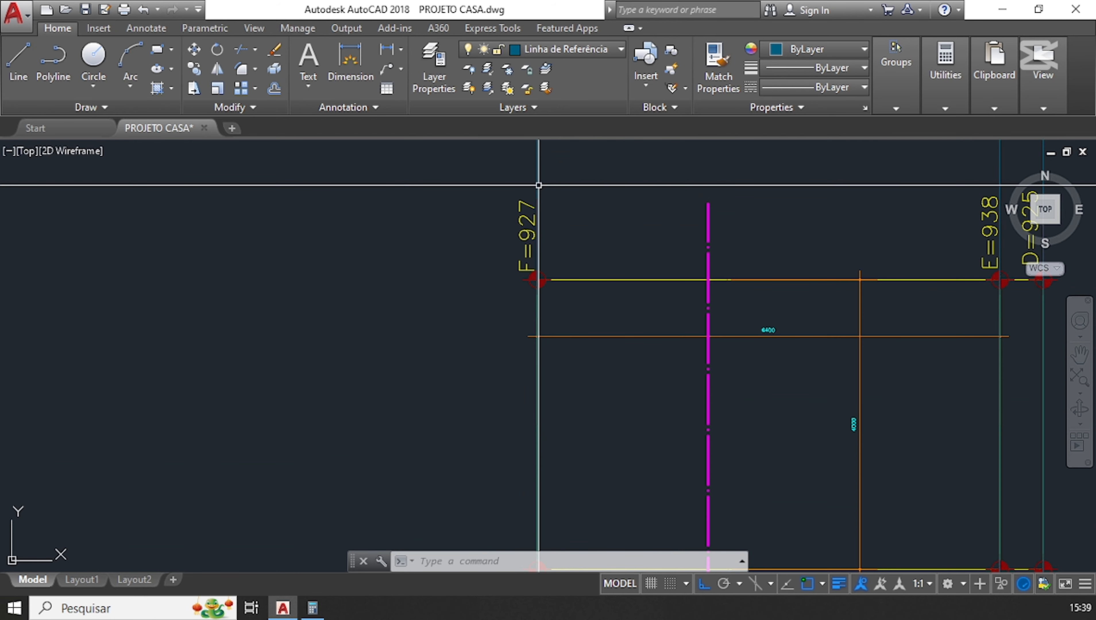
{"action": "scroll", "coordinate": [539, 186], "scroll_direction": "down", "scroll_amount": 2}
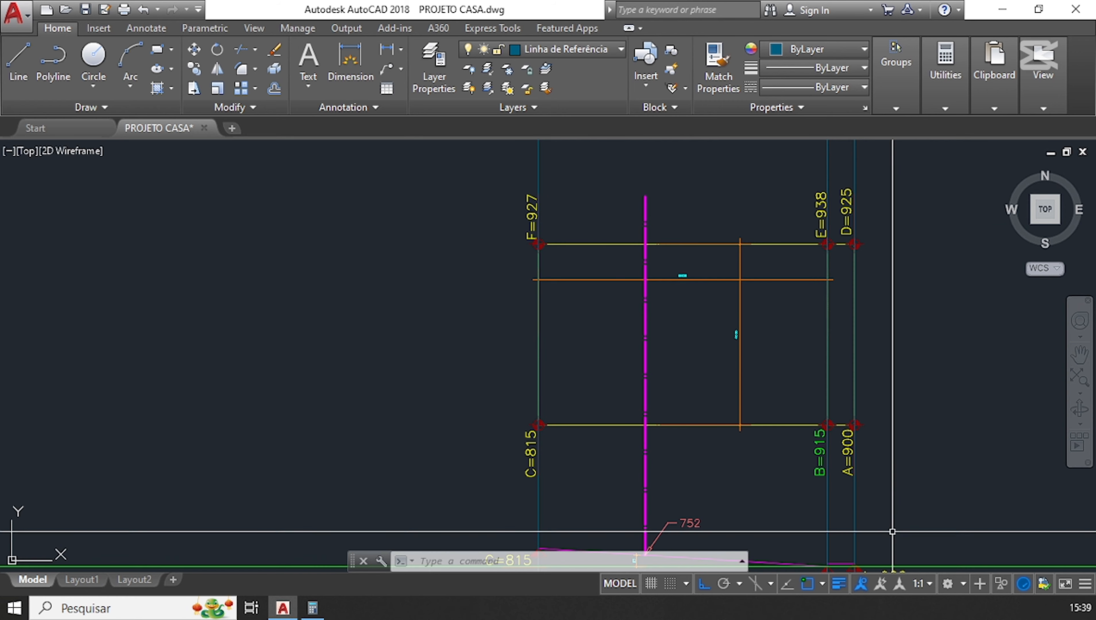
- Switch to Calculator and calculate the level difference 927 - 915
{"action": "left_click", "coordinate": [313, 608]}
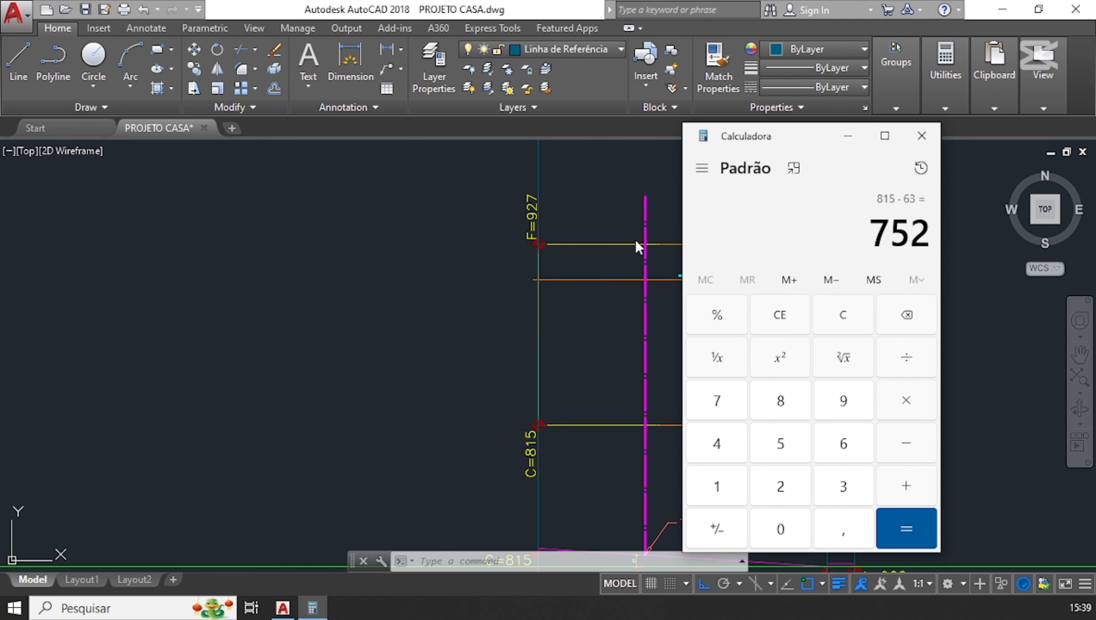
{"action": "mouse_move", "coordinate": [814, 147]}
{"action": "left_mouse_down"}
{"action": "mouse_move", "coordinate": [281, 152]}
{"action": "mouse_move", "coordinate": [279, 123]}
{"action": "left_mouse_up"}
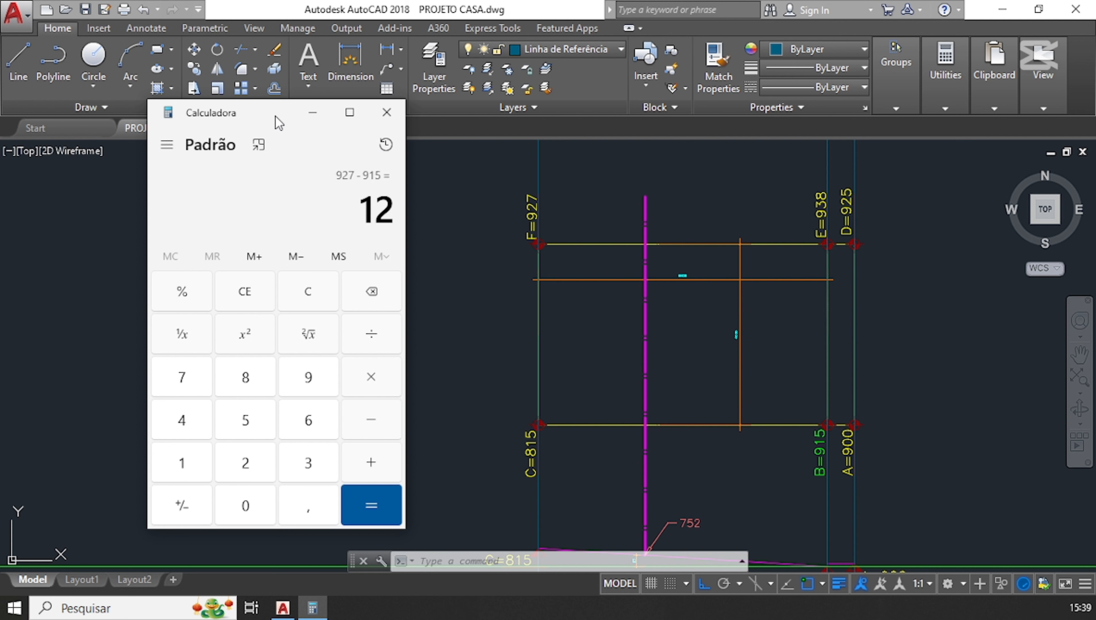
{"action": "left_click", "coordinate": [387, 111]}
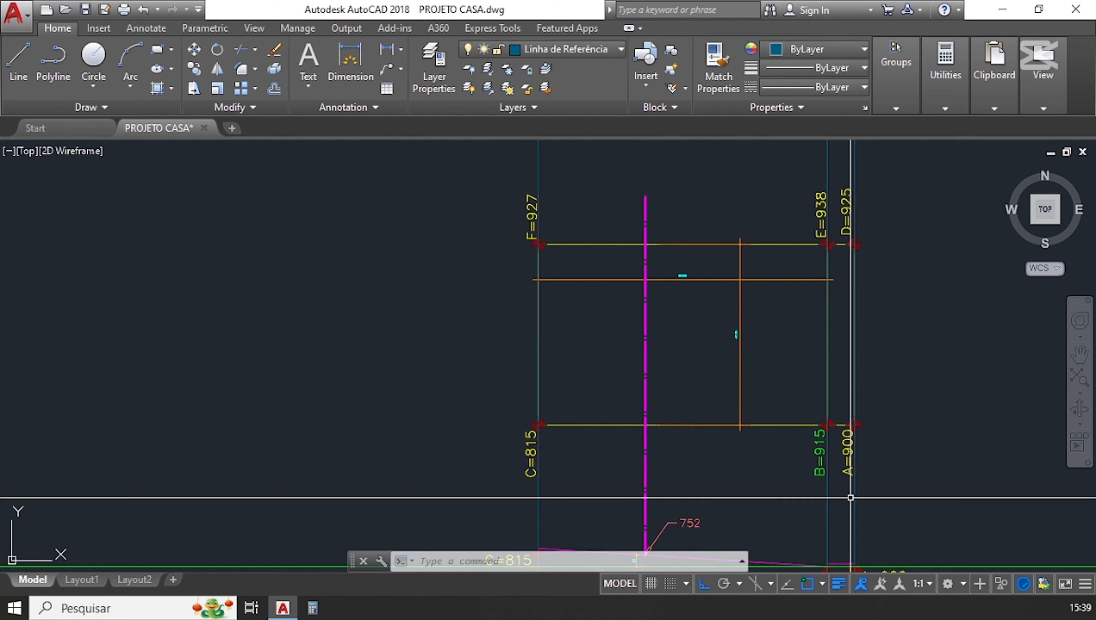
- Offset the lower green B=915 reference line upward by 12
{"action": "middle_click_drag", "start_coordinate": [656, 449], "coordinate": [641, 180]}
{"action": "middle_click_drag", "start_coordinate": [580, 553], "coordinate": [583, 466]}
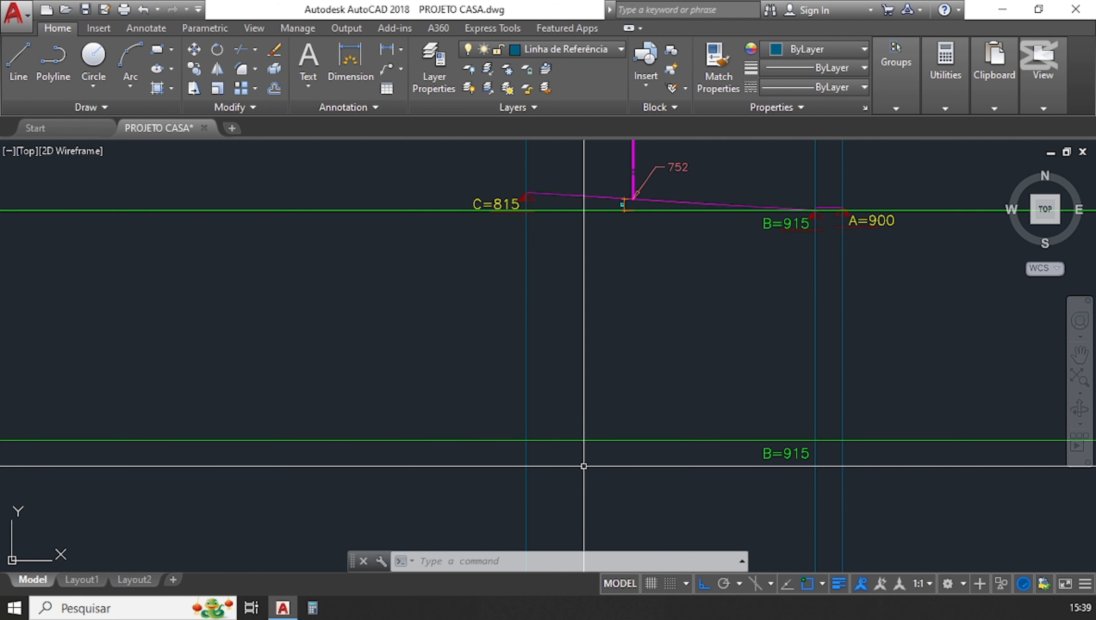
{"action": "key", "text": "Return"}
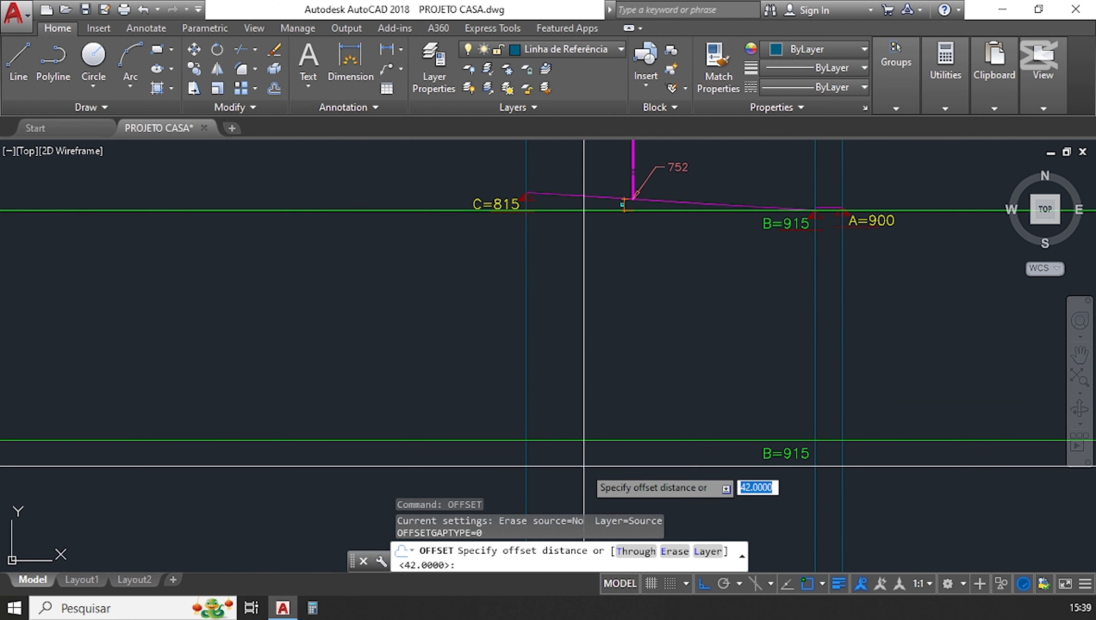
{"action": "type", "text": "12"}
{"action": "key", "text": "Return"}
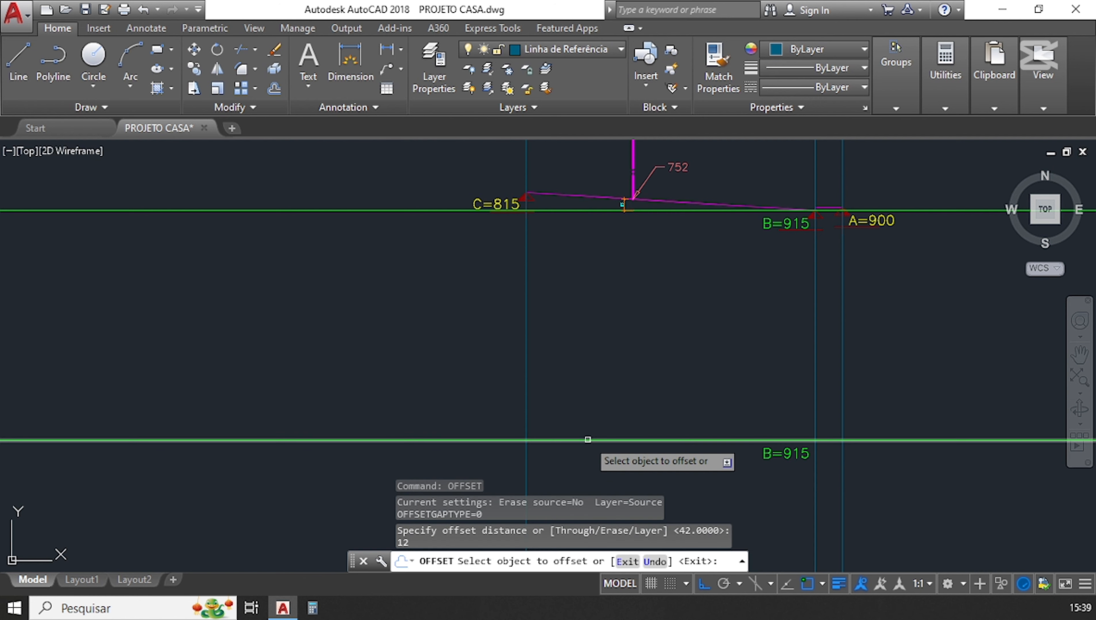
{"action": "left_click", "coordinate": [590, 439]}
{"action": "left_click", "coordinate": [593, 338]}
{"action": "key", "text": "Escape"}
{"action": "key", "text": "Escape"}
{"action": "key", "text": "Escape"}
- Change the colour of the line just above the lower B=915 reference line to light yellow
{"action": "scroll", "coordinate": [513, 426], "scroll_direction": "up", "scroll_amount": 5}
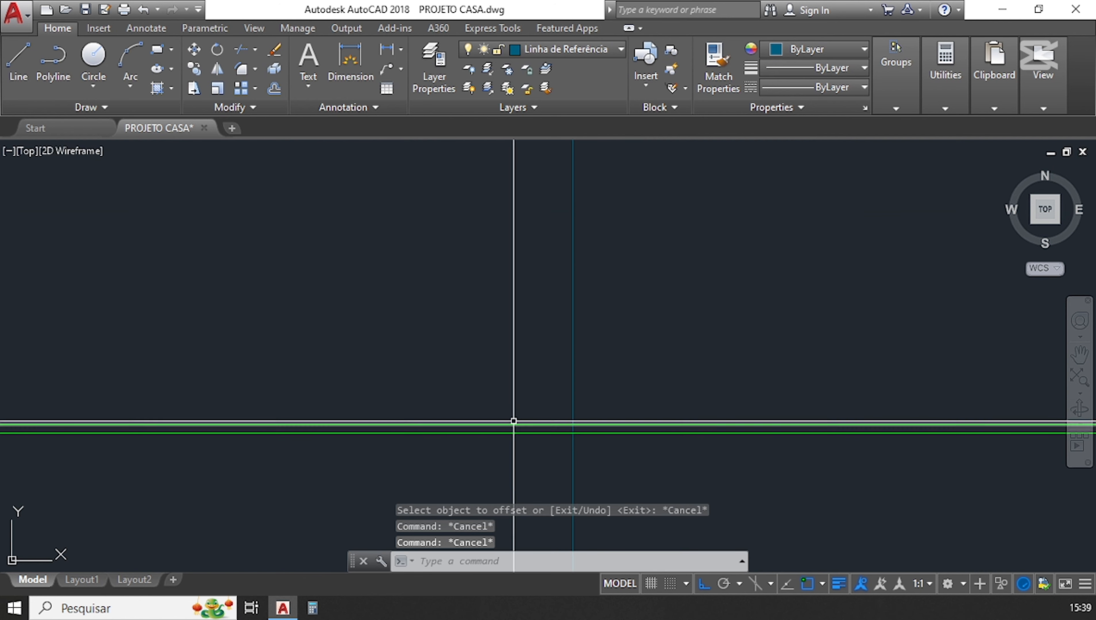
{"action": "left_click", "coordinate": [514, 417]}
{"action": "left_click", "coordinate": [506, 427]}
{"action": "left_click", "coordinate": [825, 49]}
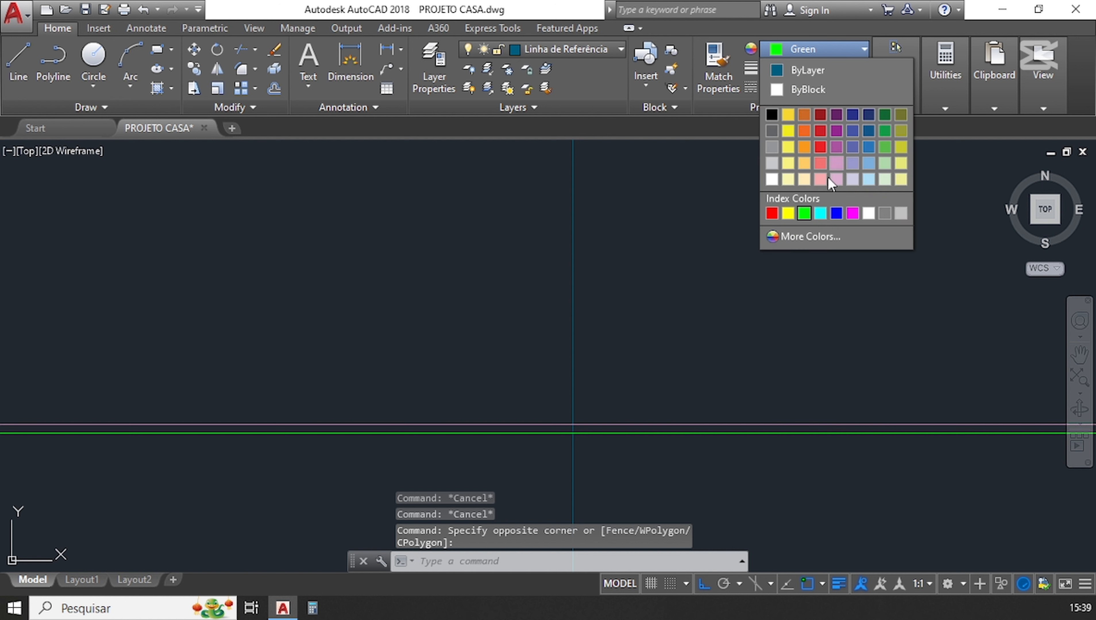
{"action": "left_click", "coordinate": [805, 149]}
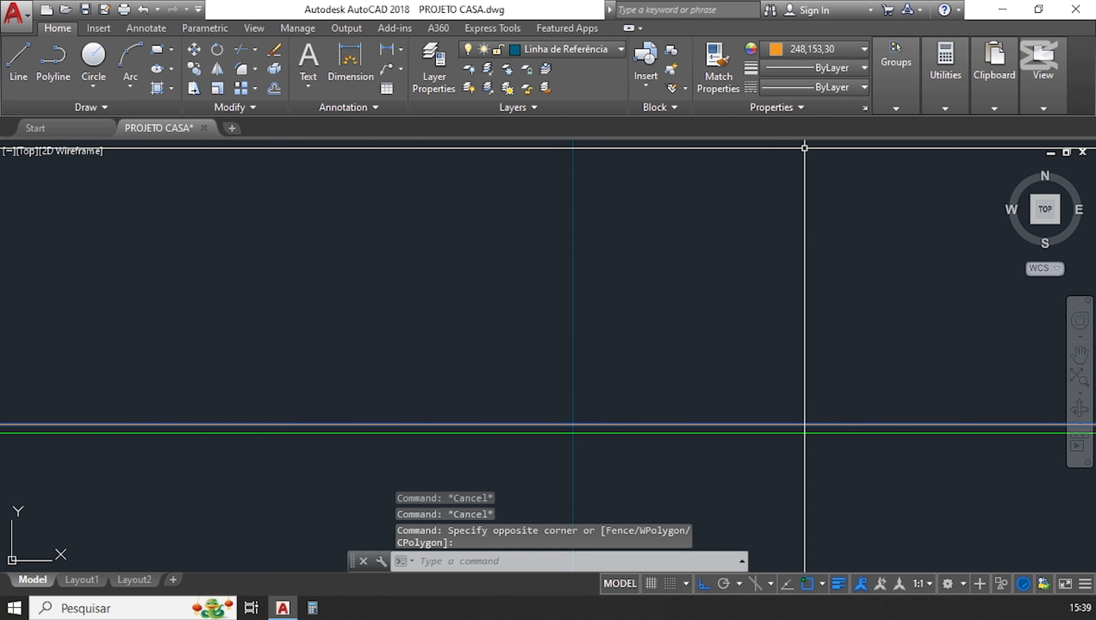
{"action": "left_click", "coordinate": [839, 49]}
{"action": "left_click", "coordinate": [790, 164]}
{"action": "key", "text": "Escape"}
{"action": "key", "text": "Escape"}
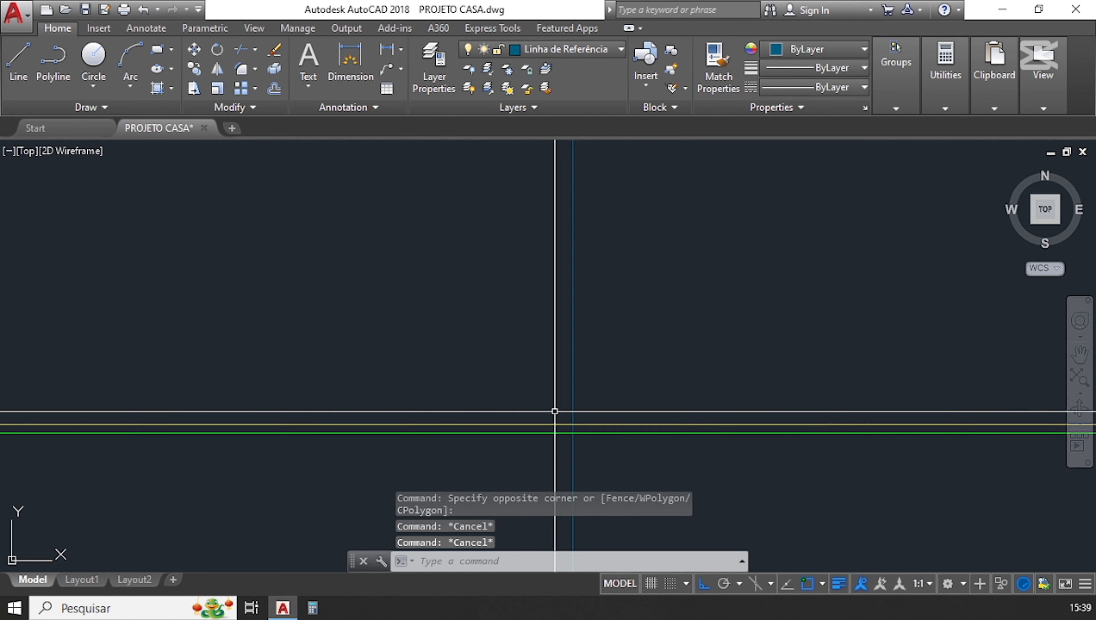
- Examine how the vertical line from point F in the site plan runs down to the light yellow level line
{"action": "scroll", "coordinate": [553, 411], "scroll_direction": "down", "scroll_amount": 4}
{"action": "scroll", "coordinate": [528, 374], "scroll_direction": "down", "scroll_amount": 3}
{"action": "scroll", "coordinate": [535, 150], "scroll_direction": "up", "scroll_amount": 1}
{"action": "middle_click_drag", "start_coordinate": [535, 150], "coordinate": [531, 186]}
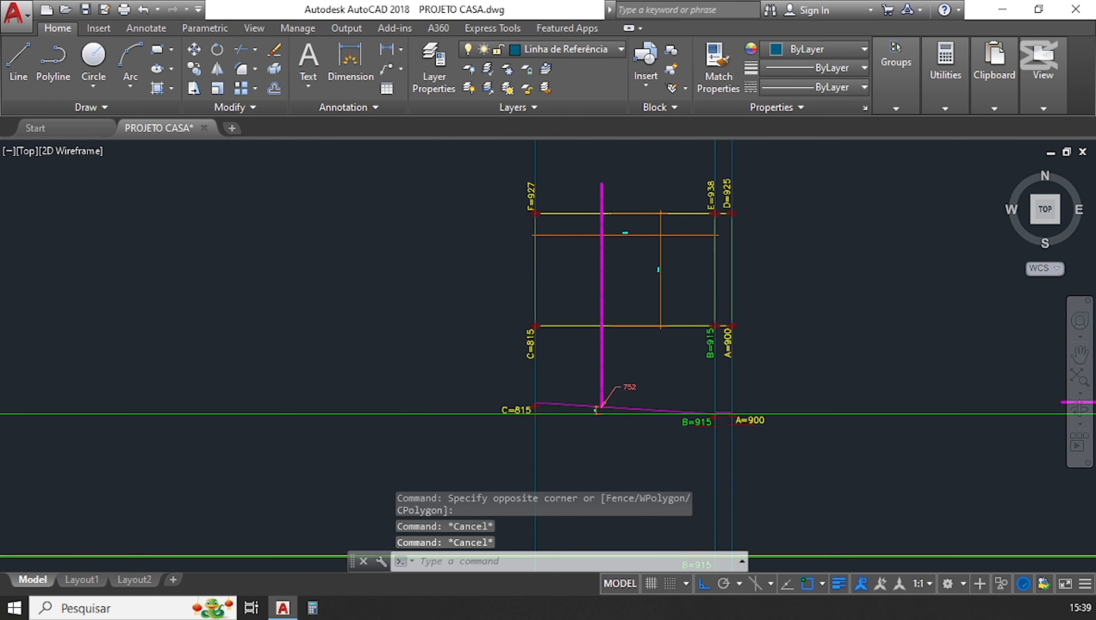
{"action": "scroll", "coordinate": [529, 186], "scroll_direction": "up", "scroll_amount": 1}
{"action": "scroll", "coordinate": [528, 186], "scroll_direction": "down", "scroll_amount": 1}
{"action": "middle_click_drag", "start_coordinate": [525, 456], "coordinate": [526, 406]}
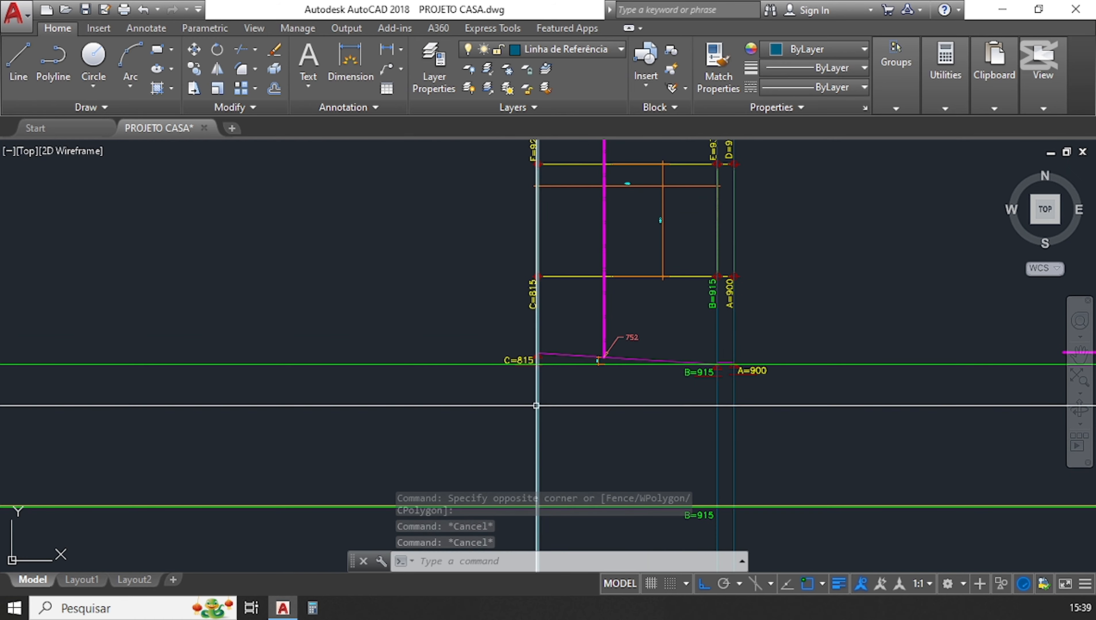
{"action": "middle_click_drag", "start_coordinate": [531, 354], "coordinate": [532, 180]}
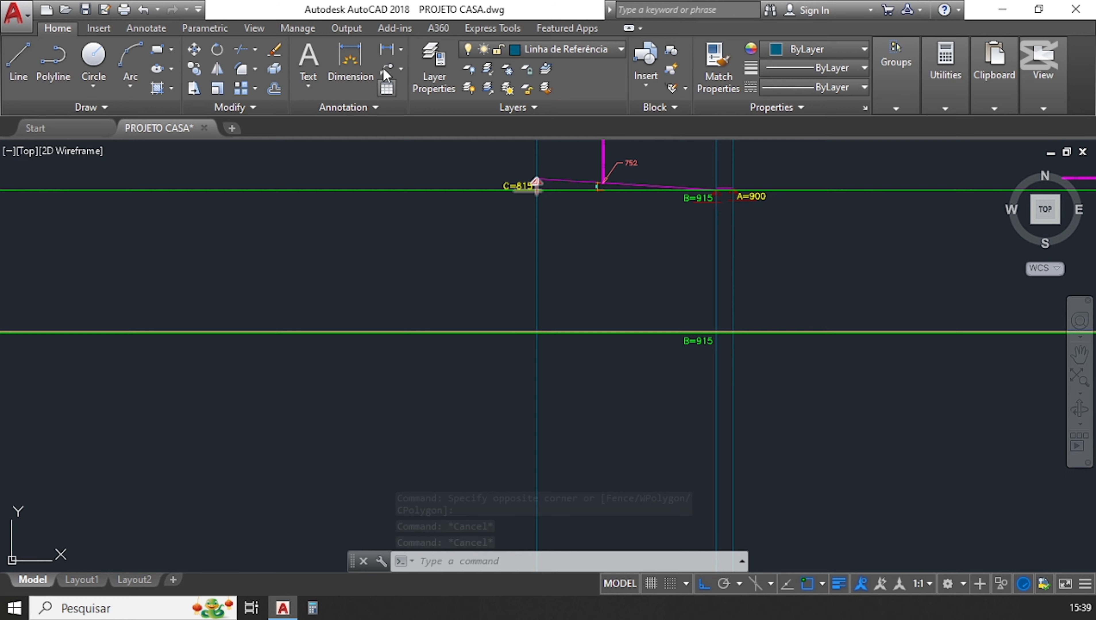
- Add a multileader reading F=927 where the F vertical line meets the light yellow line, with Ortho off
{"action": "left_click", "coordinate": [387, 88]}
{"action": "key", "text": "Escape"}
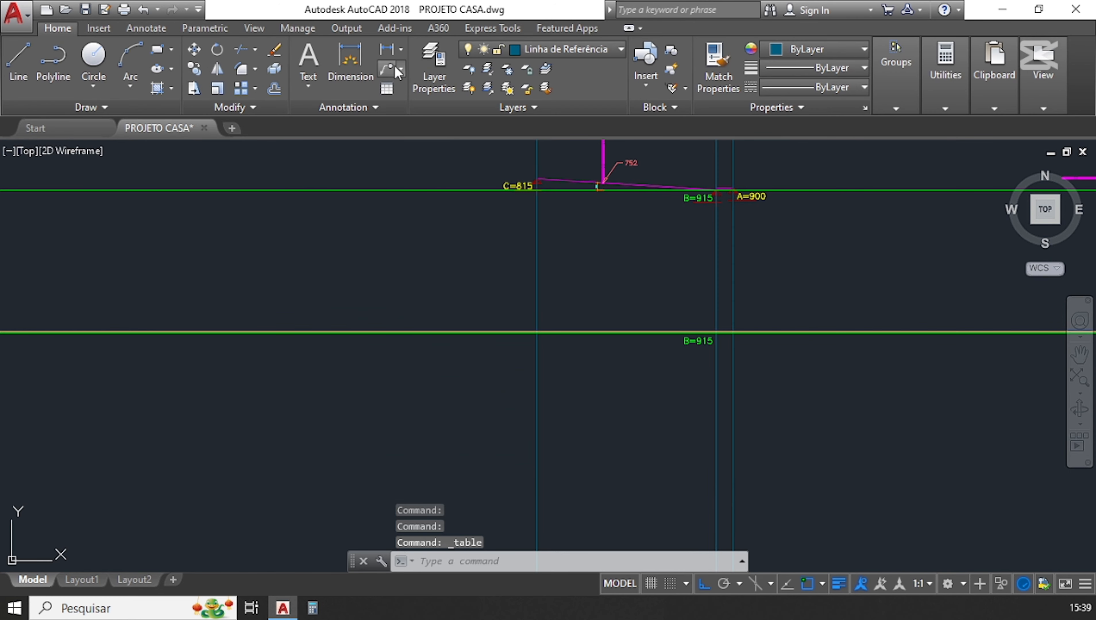
{"action": "left_click", "coordinate": [386, 69]}
{"action": "scroll", "coordinate": [499, 290], "scroll_direction": "up", "scroll_amount": 2}
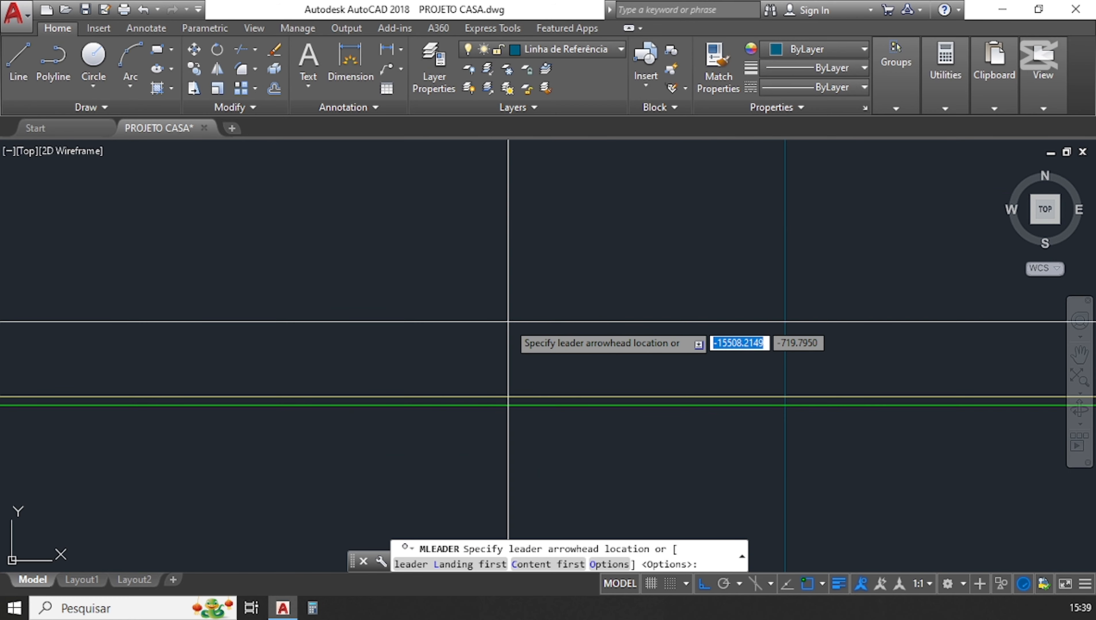
{"action": "left_click", "coordinate": [785, 396]}
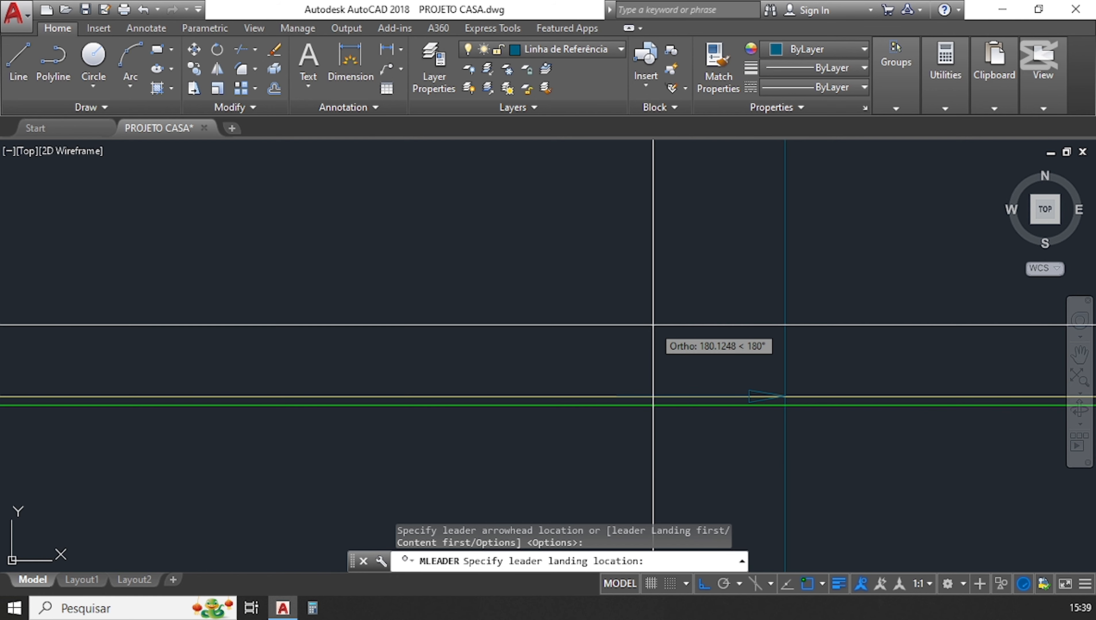
{"action": "key", "text": "F8"}
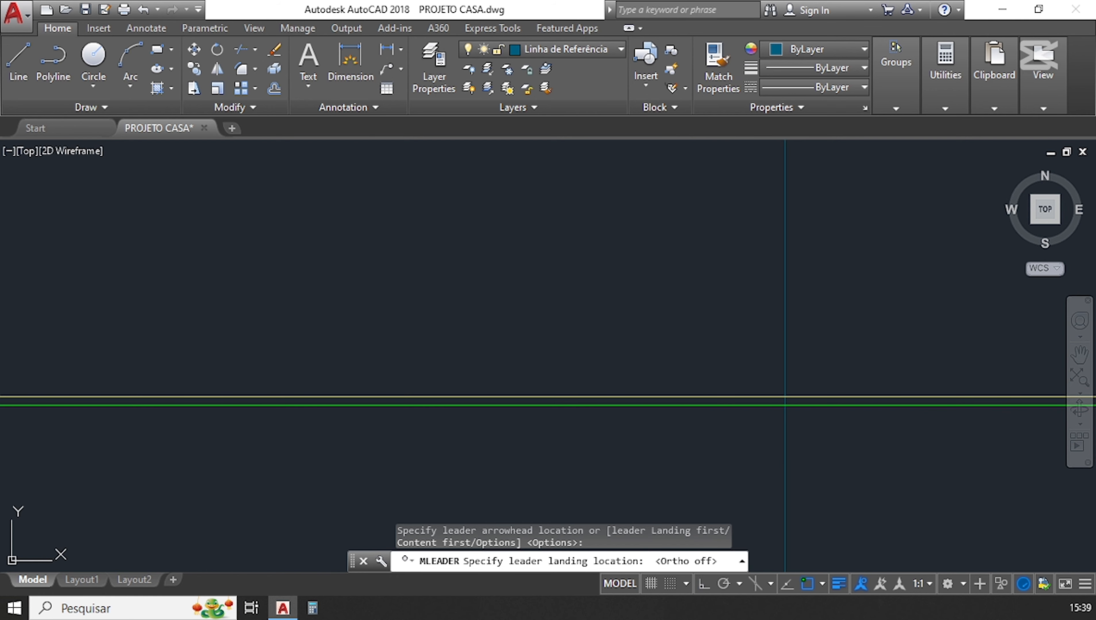
{"action": "left_click", "coordinate": [659, 312]}
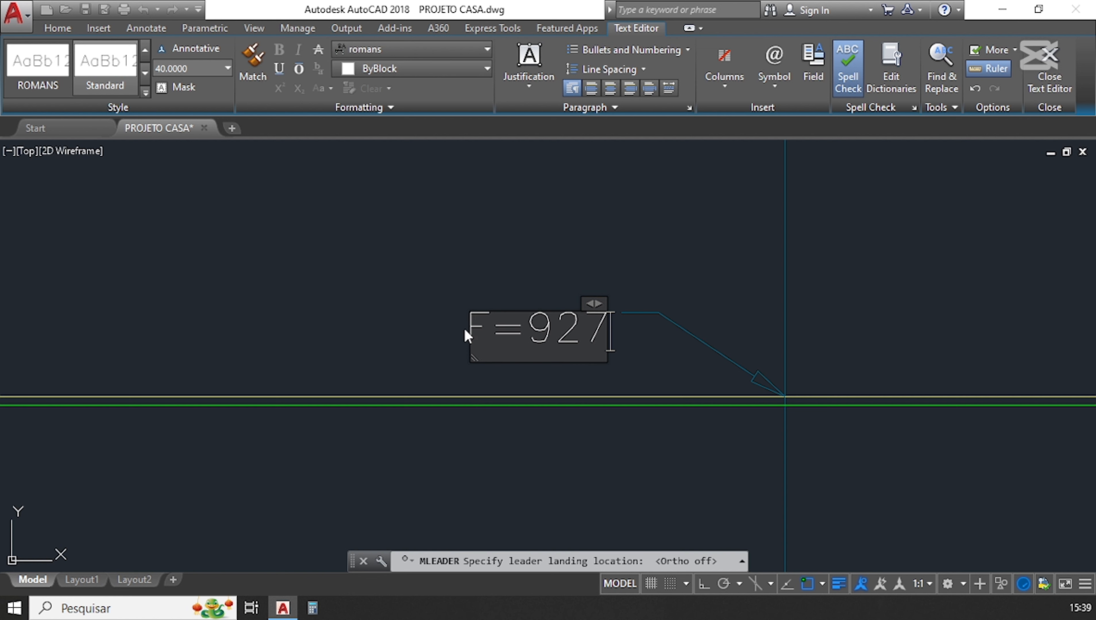
{"action": "left_click", "coordinate": [526, 250]}
- Move the F=927 leader to the Texto layer
{"action": "left_click", "coordinate": [665, 324]}
{"action": "left_click", "coordinate": [578, 289]}
{"action": "left_click", "coordinate": [597, 49]}
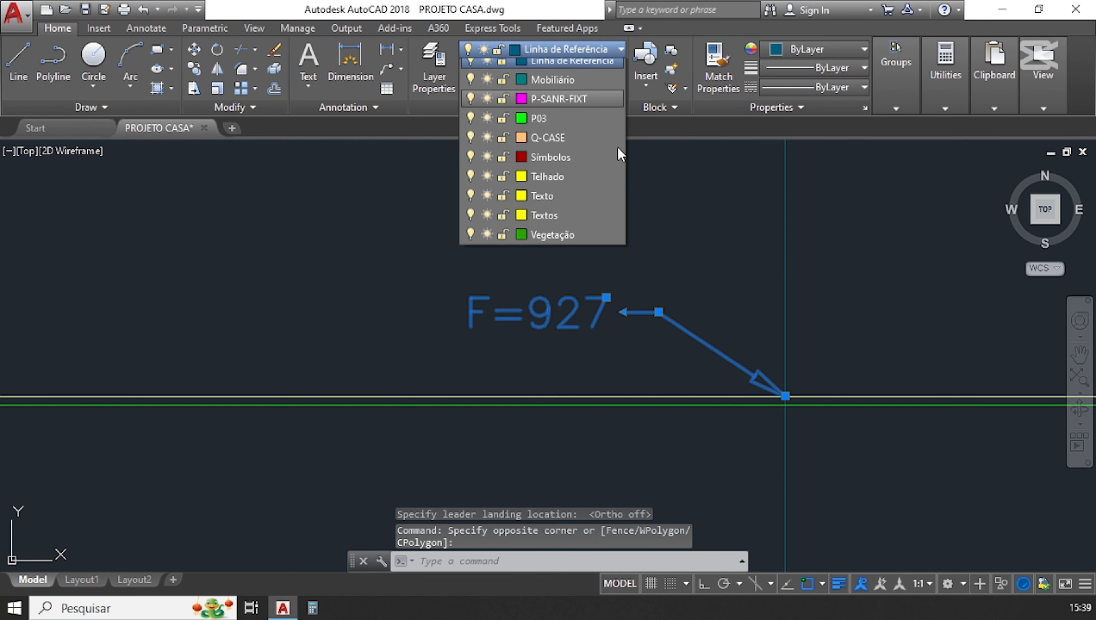
{"action": "left_click", "coordinate": [542, 495]}
{"action": "scroll", "coordinate": [578, 431], "scroll_direction": "down", "scroll_amount": 3}
{"action": "key", "text": "Escape"}
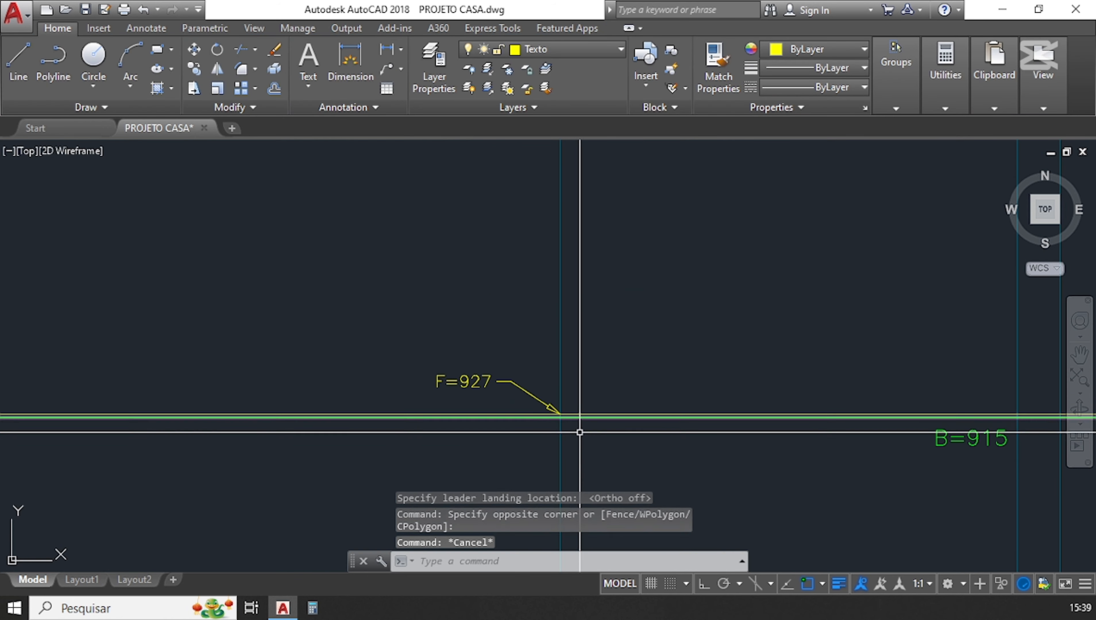
{"action": "scroll", "coordinate": [526, 449], "scroll_direction": "up", "scroll_amount": 3}
{"action": "key", "text": "Escape"}
- Check the E and F levels on the site plan's upper boundary and calculate 938 - 927 in Calculator
{"action": "scroll", "coordinate": [463, 424], "scroll_direction": "down", "scroll_amount": 4}
{"action": "middle_click_drag", "start_coordinate": [675, 407], "coordinate": [491, 433]}
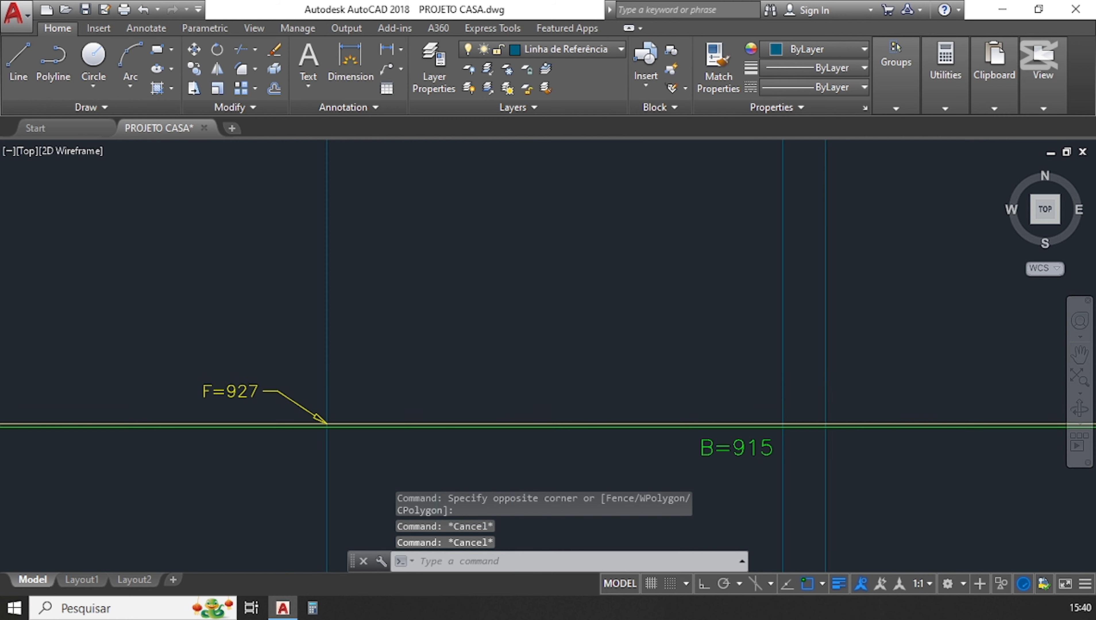
{"action": "scroll", "coordinate": [439, 384], "scroll_direction": "down", "scroll_amount": 4}
{"action": "middle_click_drag", "start_coordinate": [424, 211], "coordinate": [408, 317]}
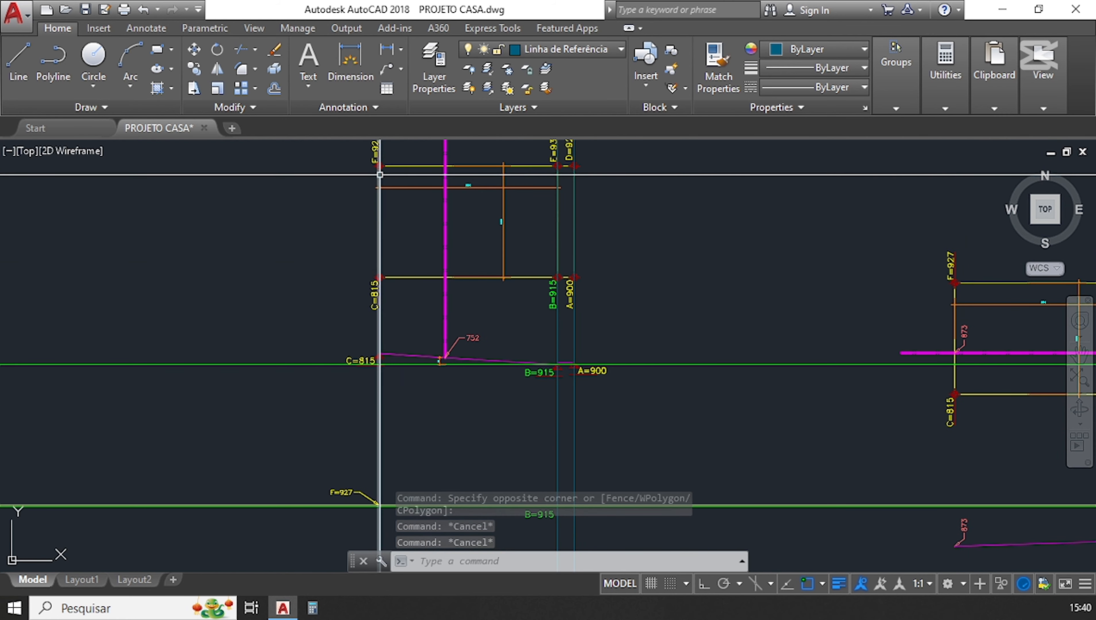
{"action": "middle_click_drag", "start_coordinate": [378, 172], "coordinate": [374, 253]}
{"action": "scroll", "coordinate": [373, 252], "scroll_direction": "up", "scroll_amount": 4}
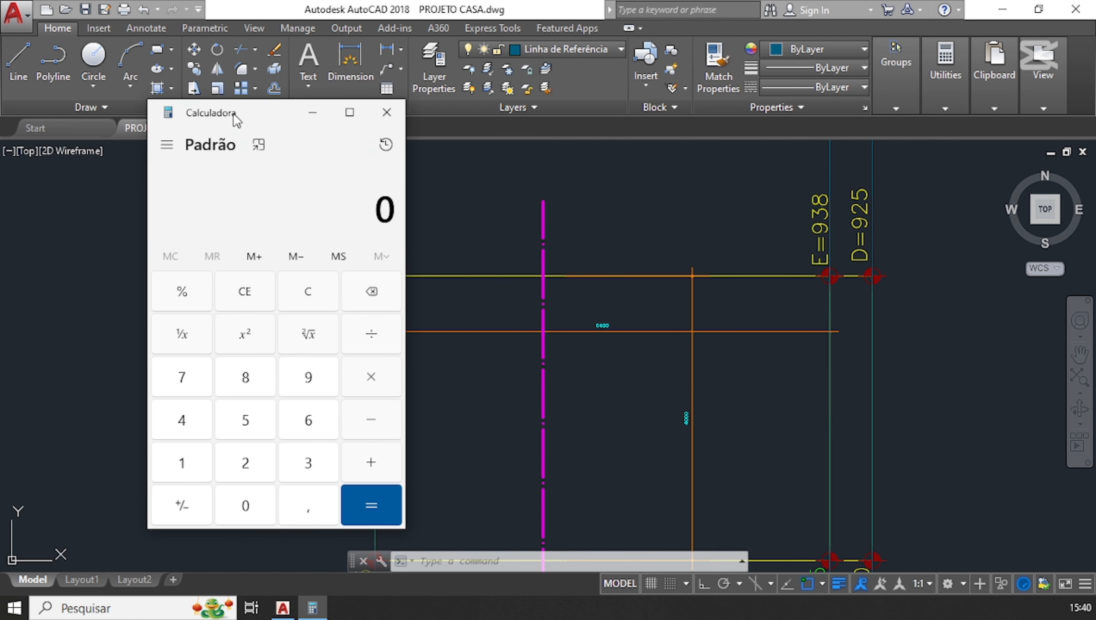
{"action": "left_click_drag", "start_coordinate": [232, 115], "coordinate": [135, 115]}
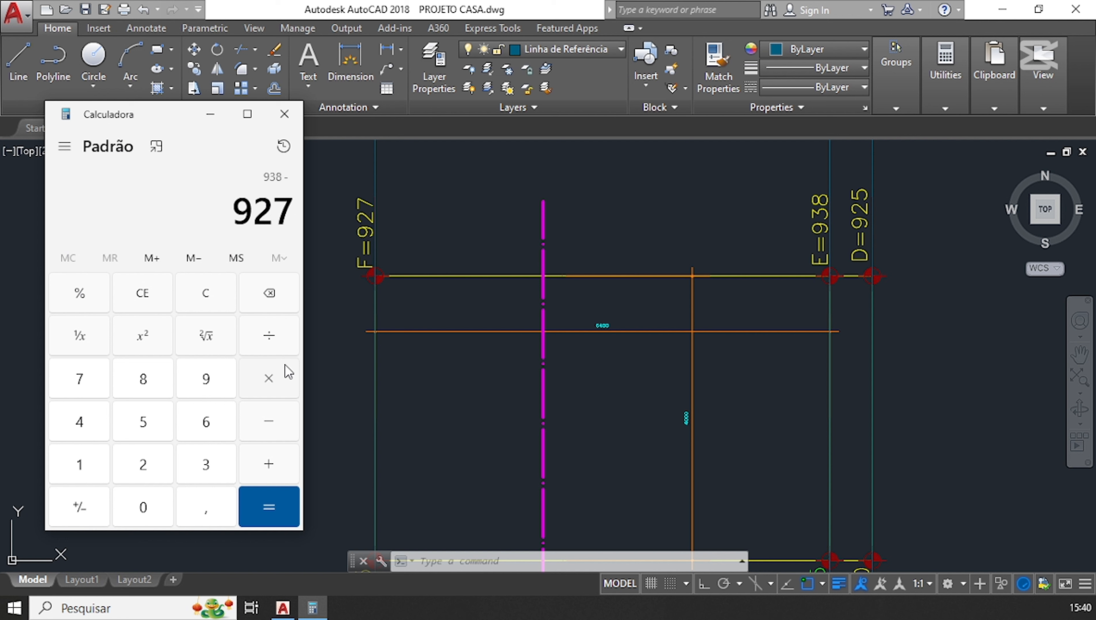
{"action": "left_click", "coordinate": [203, 118]}
- Offset the light yellow F=927 level line upward by 11
{"action": "scroll", "coordinate": [484, 324], "scroll_direction": "down", "scroll_amount": 2}
{"action": "middle_click_drag", "start_coordinate": [419, 515], "coordinate": [388, 227]}
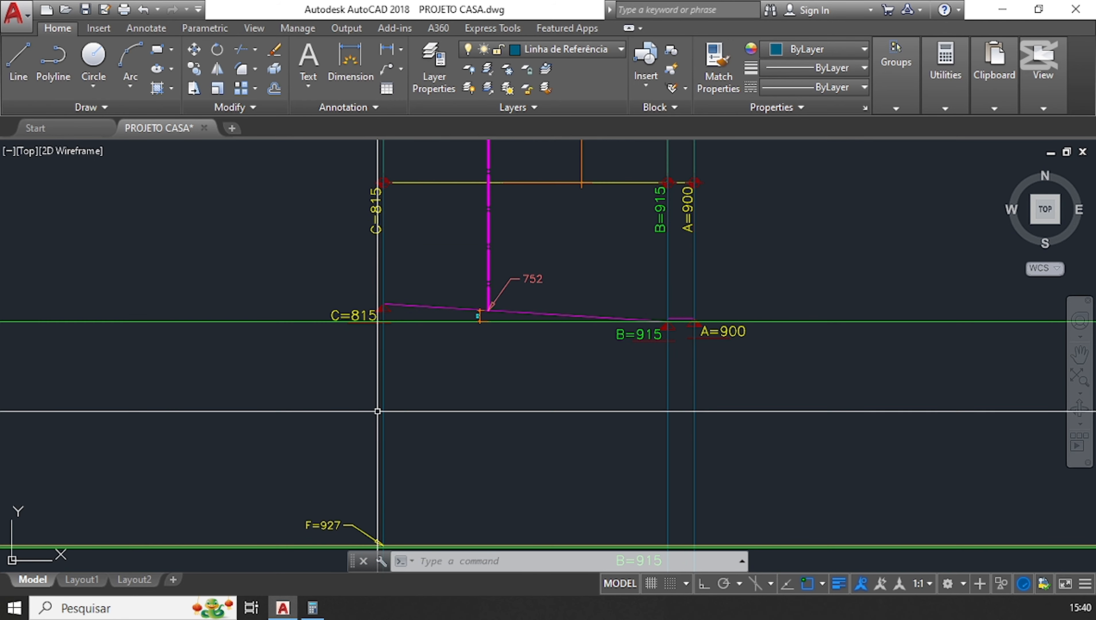
{"action": "middle_click_drag", "start_coordinate": [378, 412], "coordinate": [388, 322]}
{"action": "scroll", "coordinate": [353, 474], "scroll_direction": "up", "scroll_amount": 4}
{"action": "type", "text": "O"}
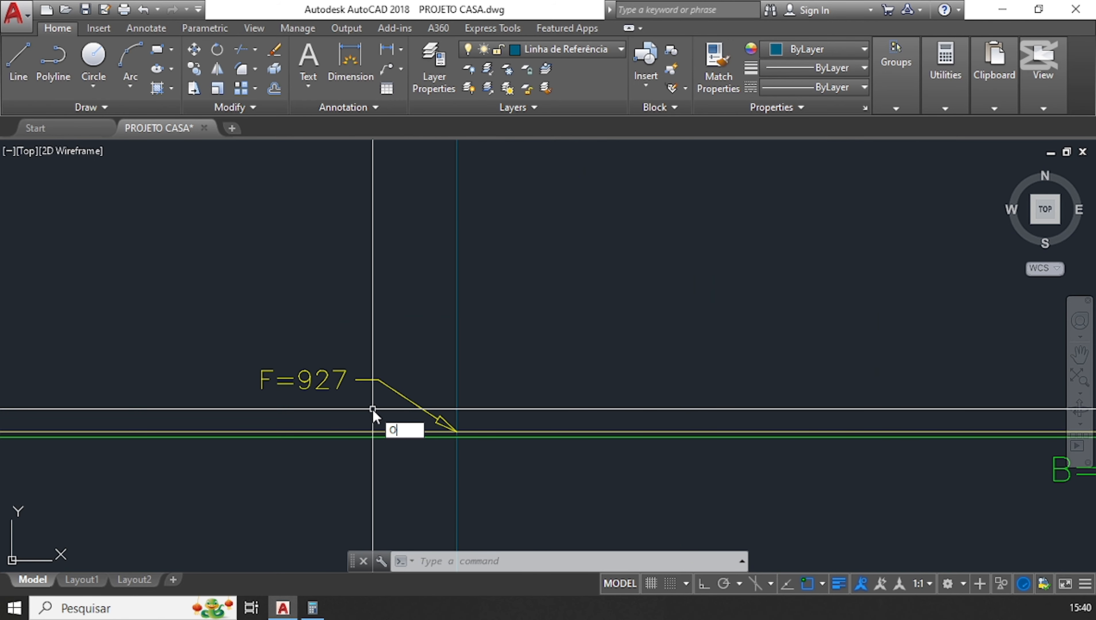
{"action": "type", "text": "FFSET"}
{"action": "key", "text": "Return"}
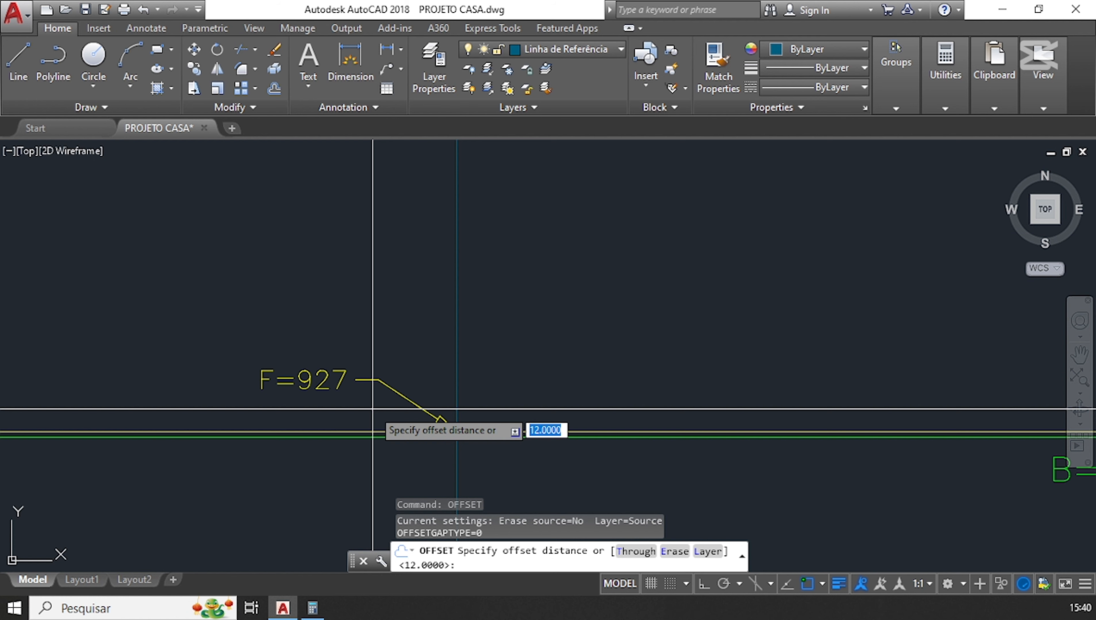
{"action": "key", "text": "Return"}
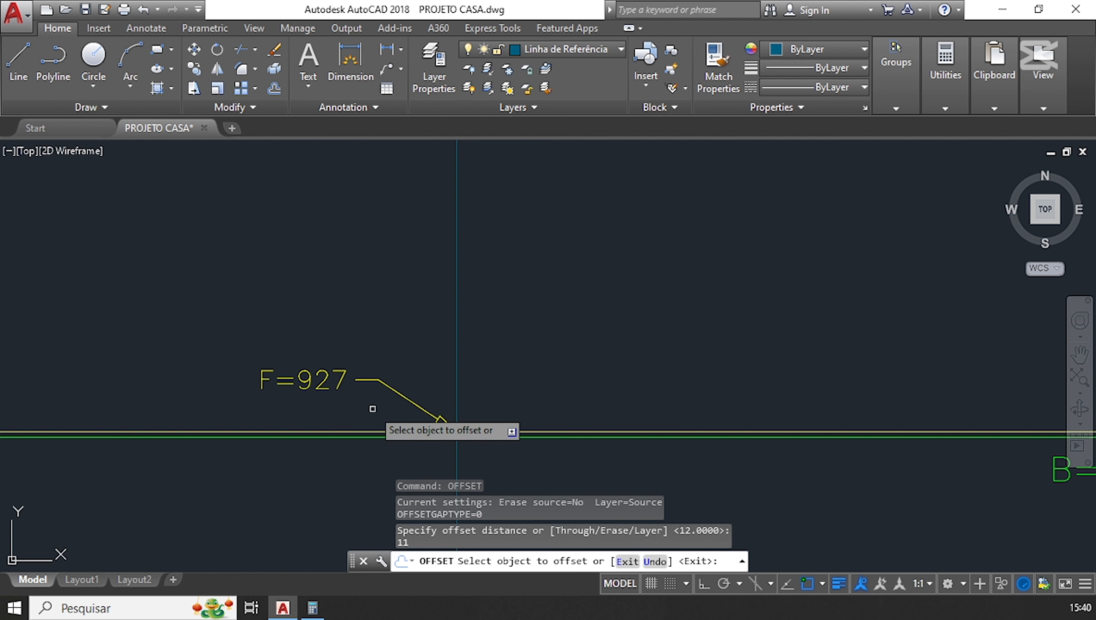
{"action": "left_click", "coordinate": [569, 433]}
{"action": "left_click", "coordinate": [538, 305]}
{"action": "key", "text": "Escape"}
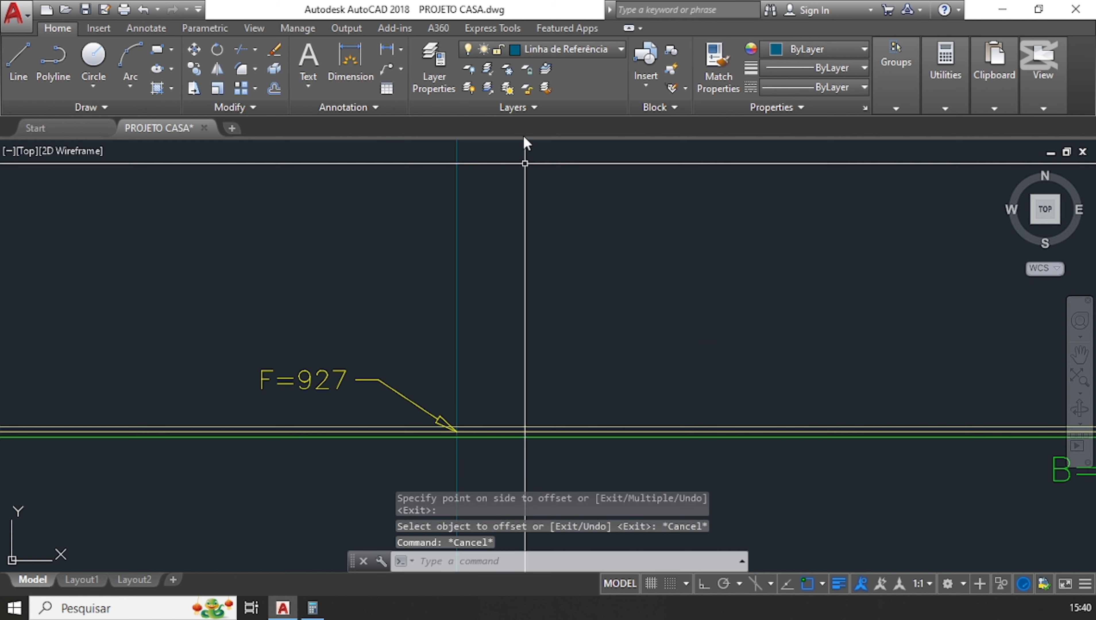
- On the Linha de perfil layer, draw a line from the F=927 point to where the E vertical meets the upper yellow line
{"action": "left_click", "coordinate": [561, 50]}
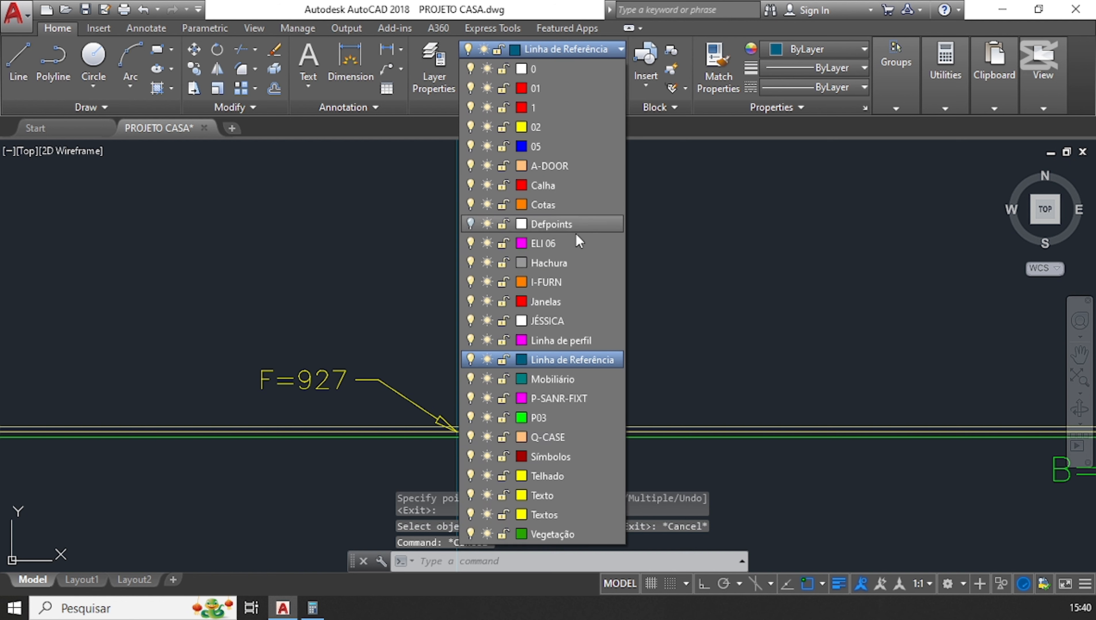
{"action": "left_click", "coordinate": [550, 341]}
{"action": "left_click", "coordinate": [17, 69]}
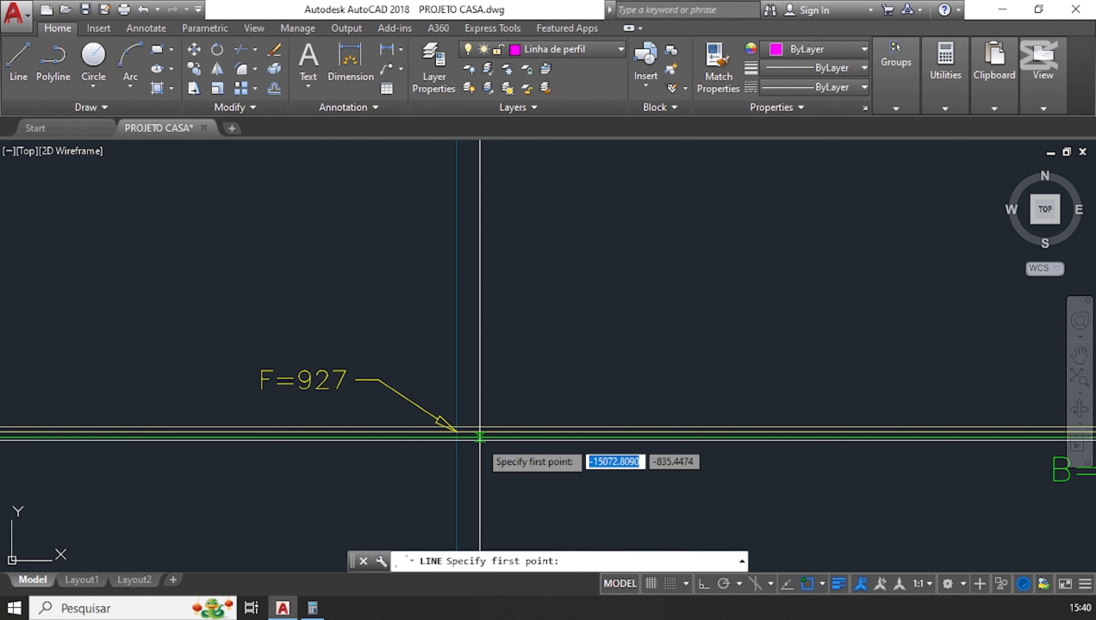
{"action": "scroll", "coordinate": [456, 422], "scroll_direction": "up", "scroll_amount": 3}
{"action": "left_click", "coordinate": [396, 393]}
{"action": "scroll", "coordinate": [367, 424], "scroll_direction": "down", "scroll_amount": 2}
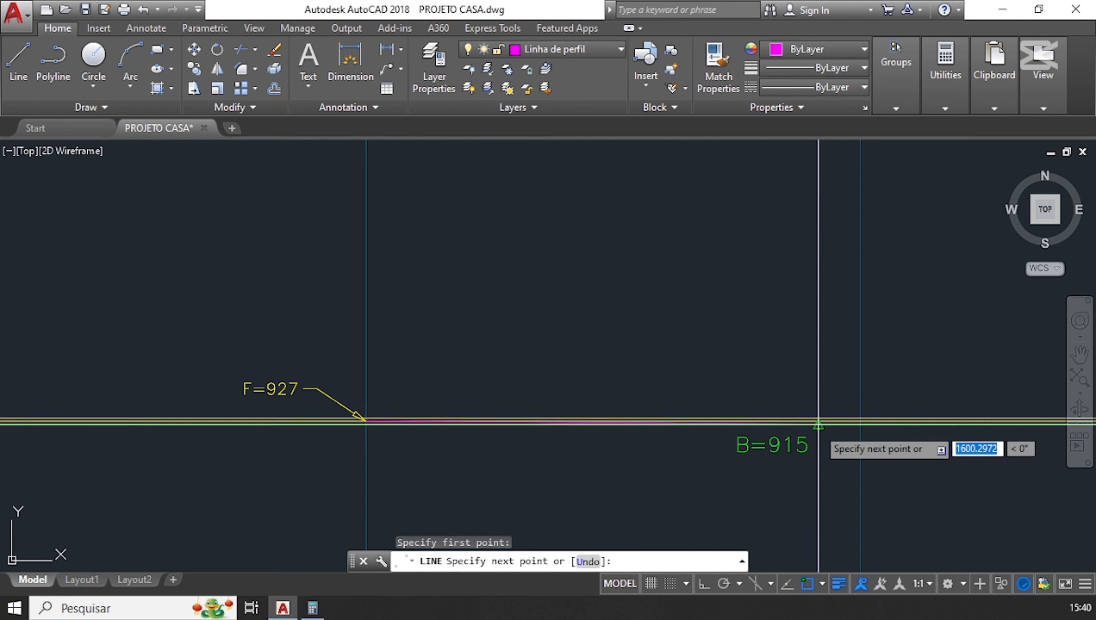
{"action": "scroll", "coordinate": [819, 417], "scroll_direction": "up", "scroll_amount": 2}
{"action": "left_click", "coordinate": [820, 378]}
{"action": "scroll", "coordinate": [692, 485], "scroll_direction": "down", "scroll_amount": 3}
{"action": "key", "text": "Escape"}
{"action": "key", "text": "Escape"}
{"action": "key", "text": "Escape"}
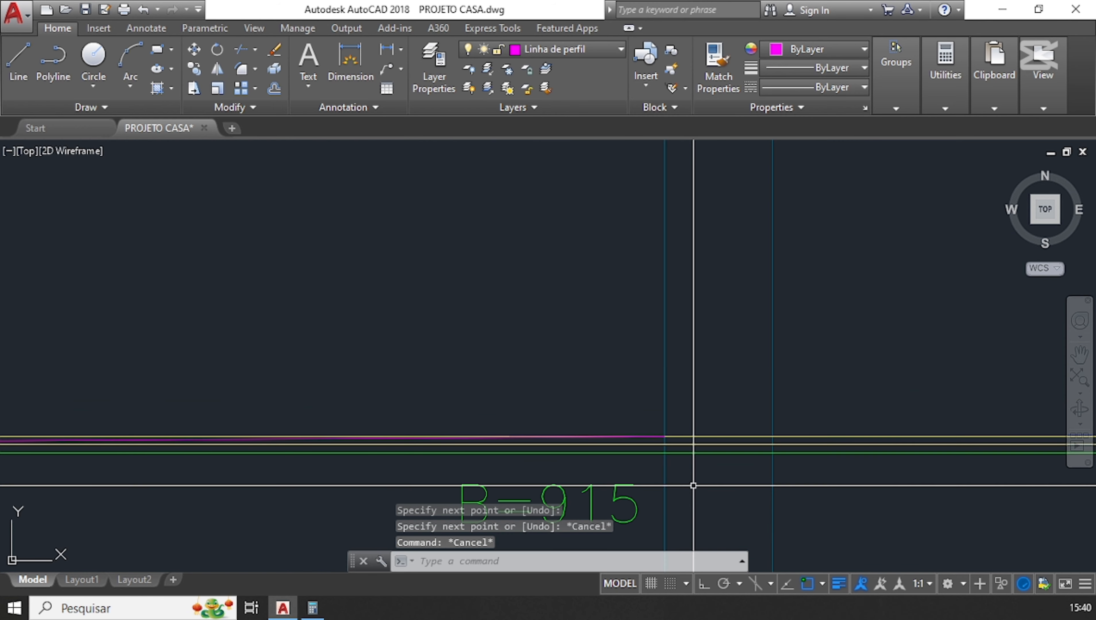
- Delete the light yellow F=927 level line between the green reference line and the upper yellow line
{"action": "left_click", "coordinate": [625, 445]}
{"action": "key", "text": "Delete"}
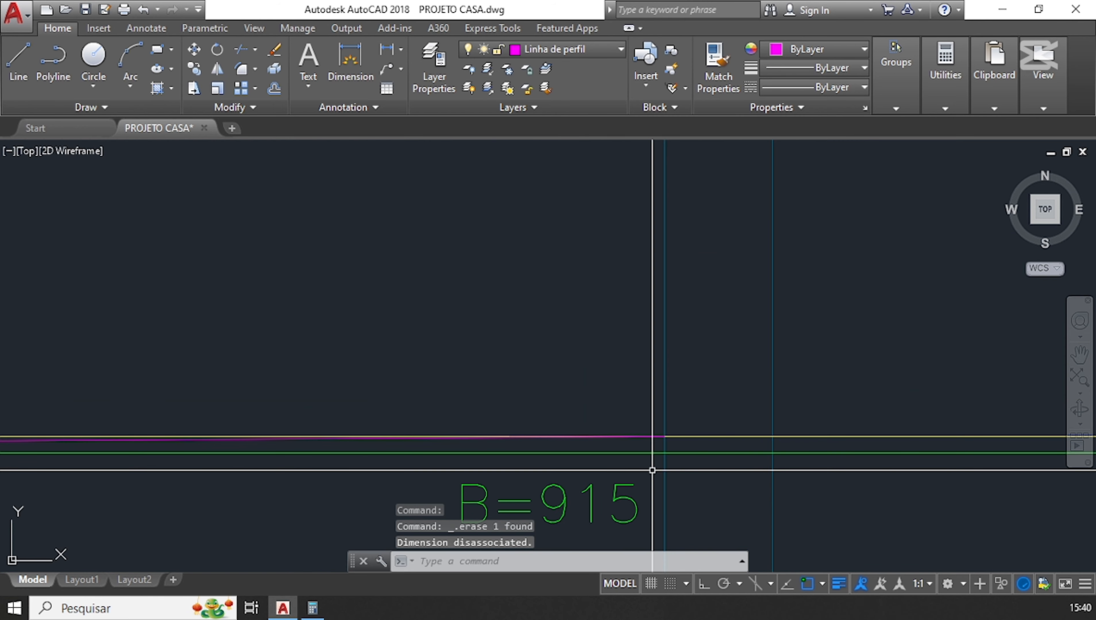
{"action": "scroll", "coordinate": [653, 465], "scroll_direction": "down", "scroll_amount": 4}
{"action": "scroll", "coordinate": [634, 348], "scroll_direction": "up", "scroll_amount": 6}
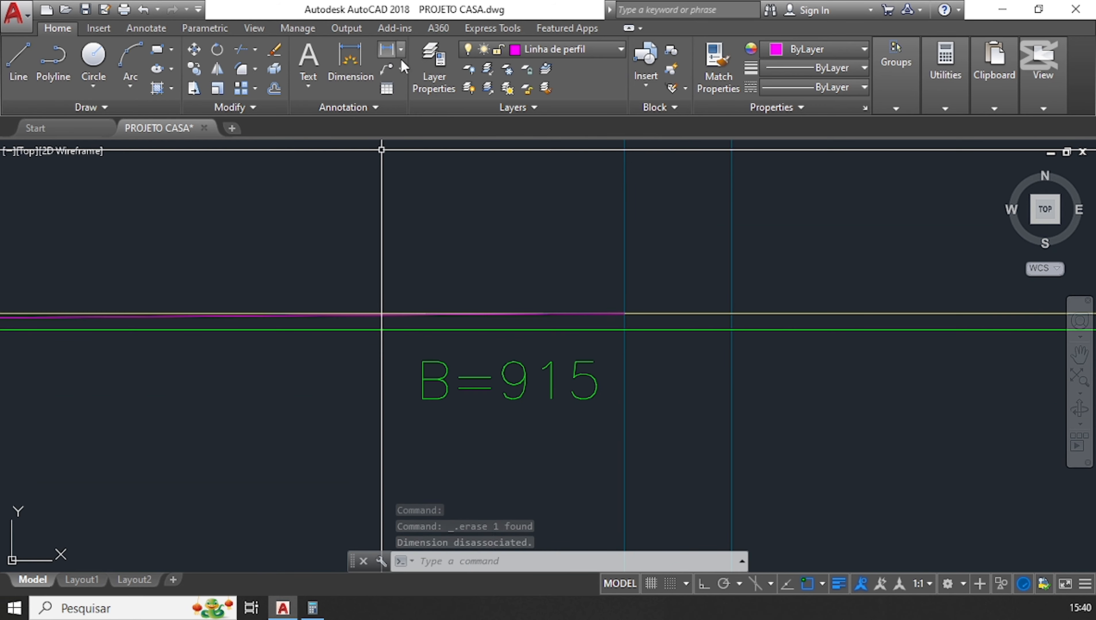
- Add a multileader reading E=938 that points at the end of the profile line on the E vertical
{"action": "scroll", "coordinate": [504, 377], "scroll_direction": "down", "scroll_amount": 6}
{"action": "mouse_move", "coordinate": [558, 163]}
{"action": "middle_mouse_down"}
{"action": "mouse_move", "coordinate": [558, 432]}
{"action": "mouse_move", "coordinate": [568, 208]}
{"action": "middle_mouse_up"}
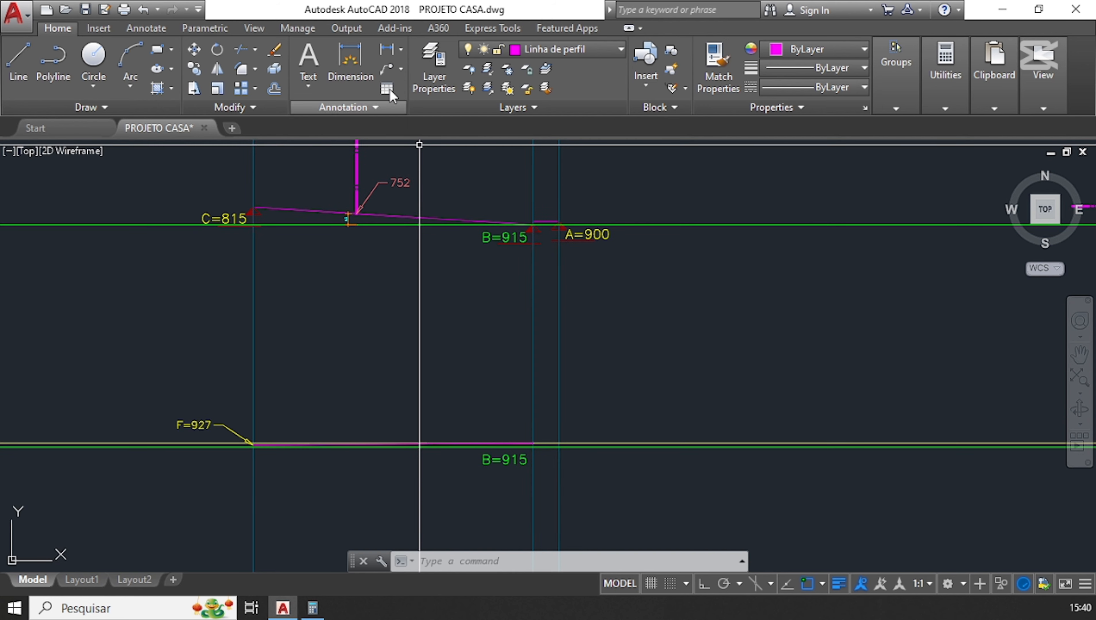
{"action": "left_click", "coordinate": [387, 68]}
{"action": "scroll", "coordinate": [532, 467], "scroll_direction": "up", "scroll_amount": 5}
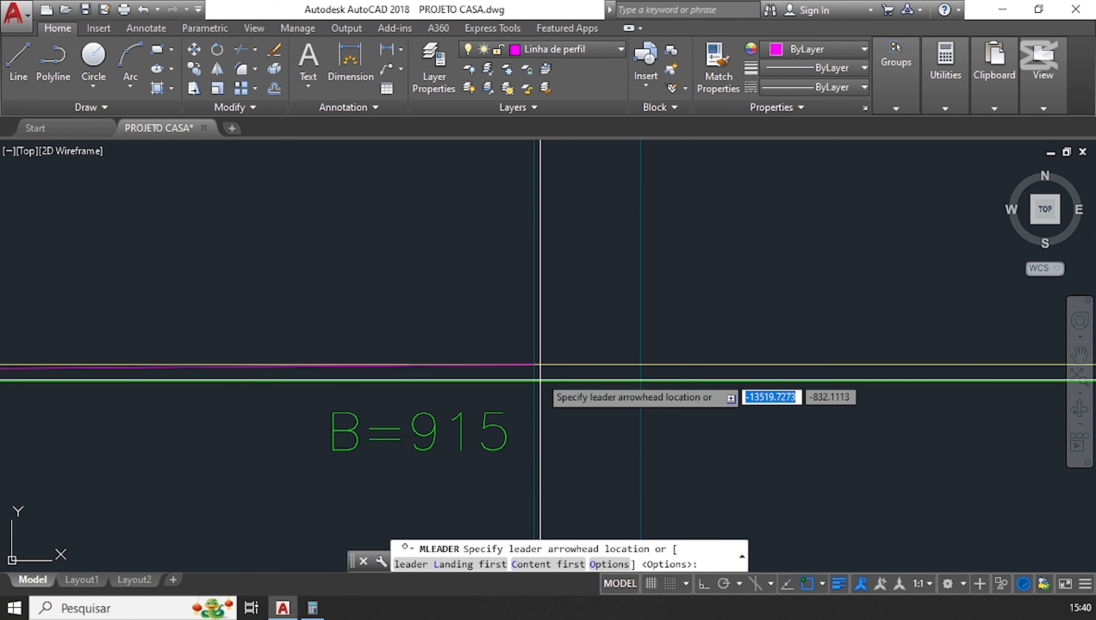
{"action": "left_click", "coordinate": [535, 365]}
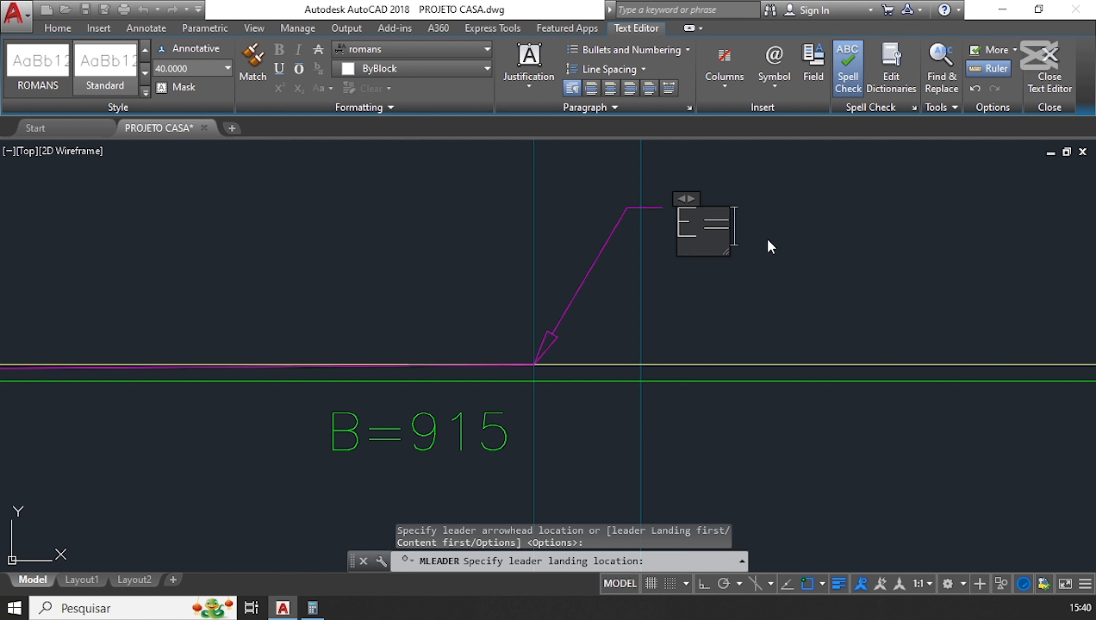
{"action": "type", "text": "938"}
{"action": "left_click", "coordinate": [929, 268]}
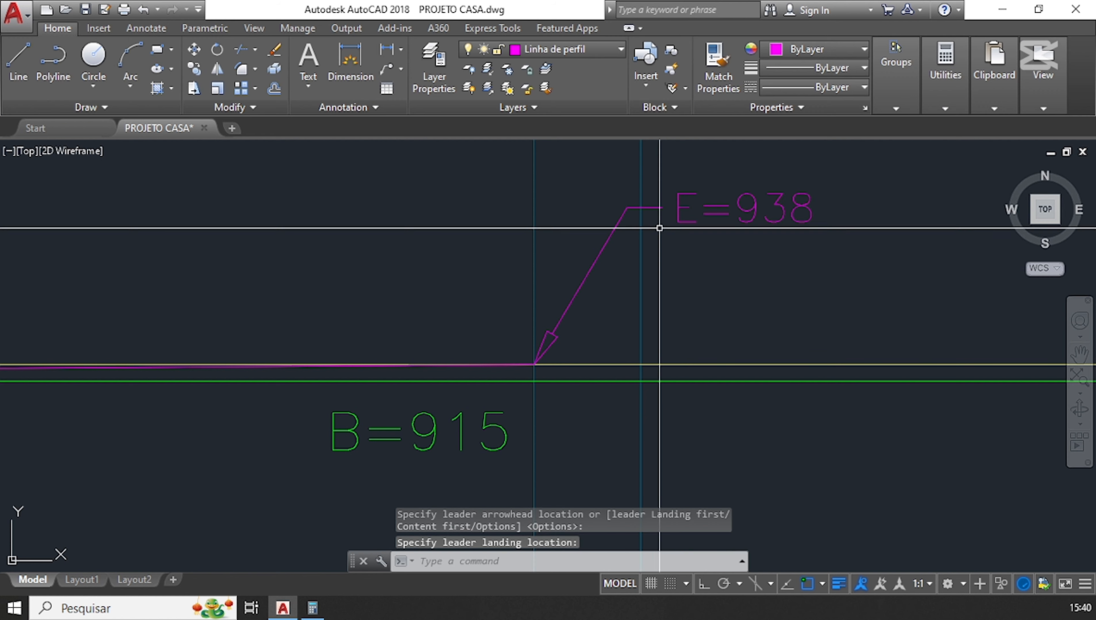
- Move the E=938 leader label to the Texto layer
{"action": "left_click", "coordinate": [725, 196]}
{"action": "left_click", "coordinate": [675, 233]}
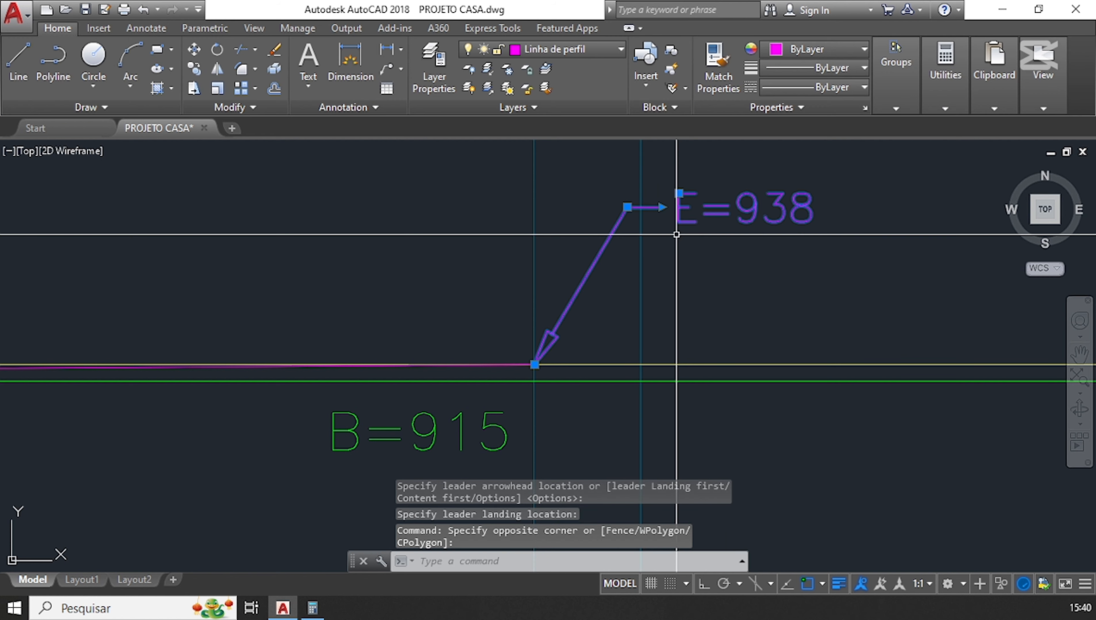
{"action": "left_click", "coordinate": [560, 43]}
{"action": "left_click", "coordinate": [543, 492]}
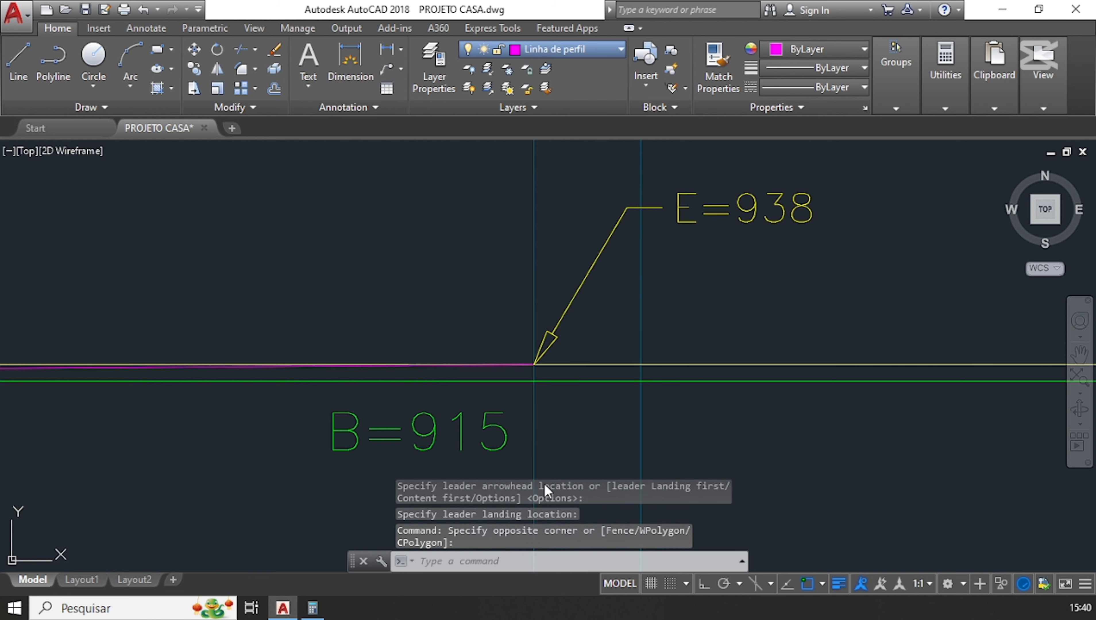
{"action": "key", "text": "Escape"}
{"action": "key", "text": "Escape"}
- Check the E and D levels on the site plan's upper boundary and calculate 938 - 925 in Calculator
{"action": "scroll", "coordinate": [654, 438], "scroll_direction": "down", "scroll_amount": 6}
{"action": "middle_click_drag", "start_coordinate": [661, 402], "coordinate": [661, 531]}
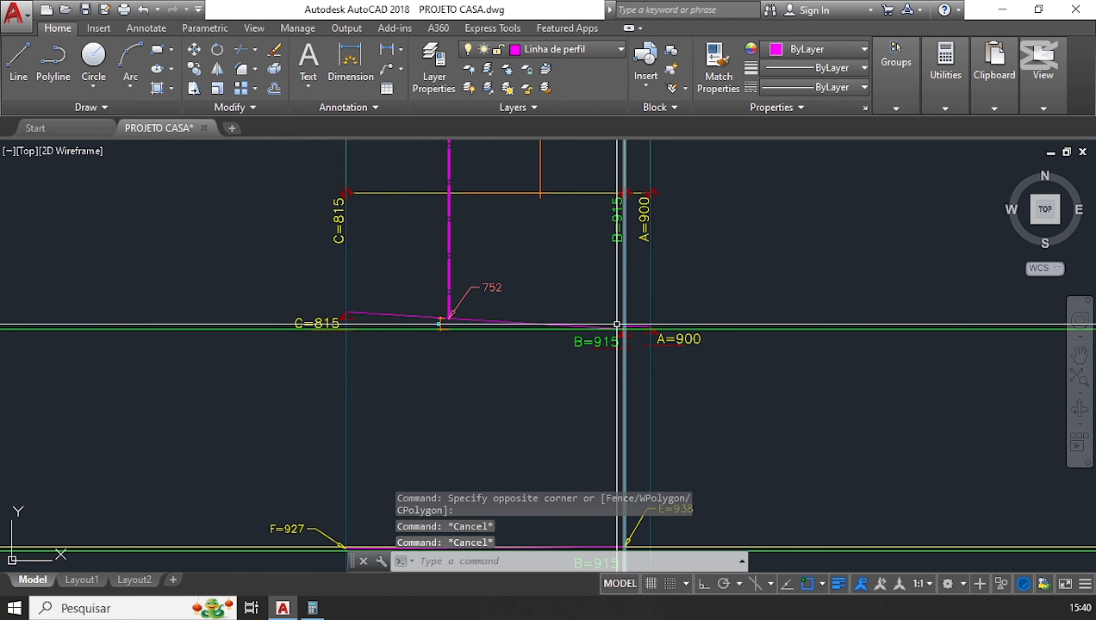
{"action": "middle_click_drag", "start_coordinate": [632, 184], "coordinate": [636, 221]}
{"action": "scroll", "coordinate": [629, 219], "scroll_direction": "up", "scroll_amount": 6}
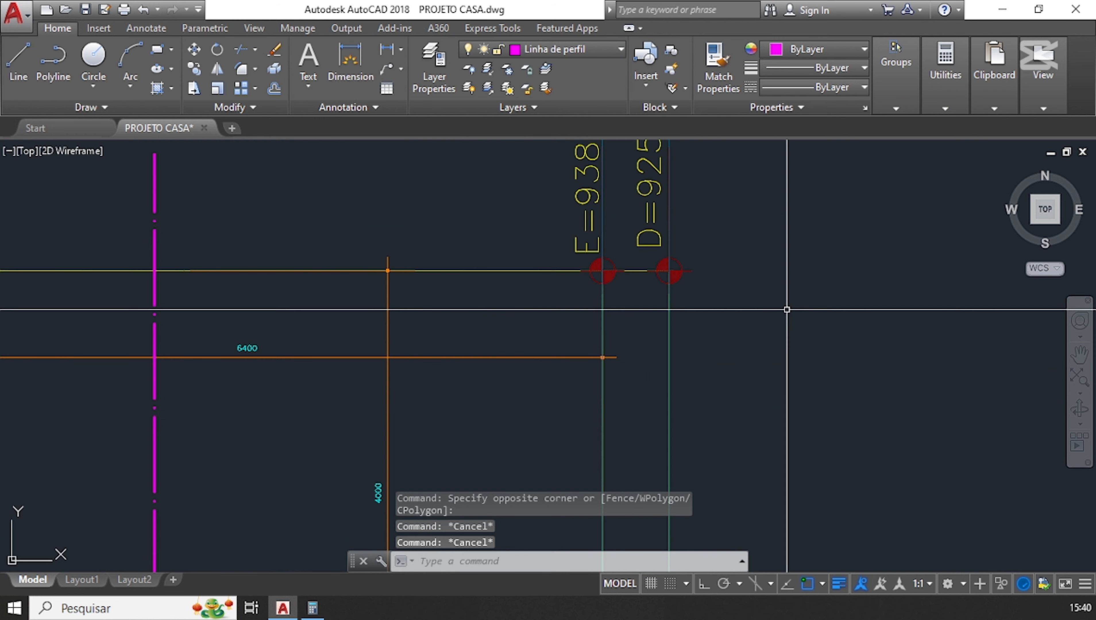
{"action": "scroll", "coordinate": [785, 308], "scroll_direction": "down", "scroll_amount": 2}
{"action": "left_click", "coordinate": [312, 608]}
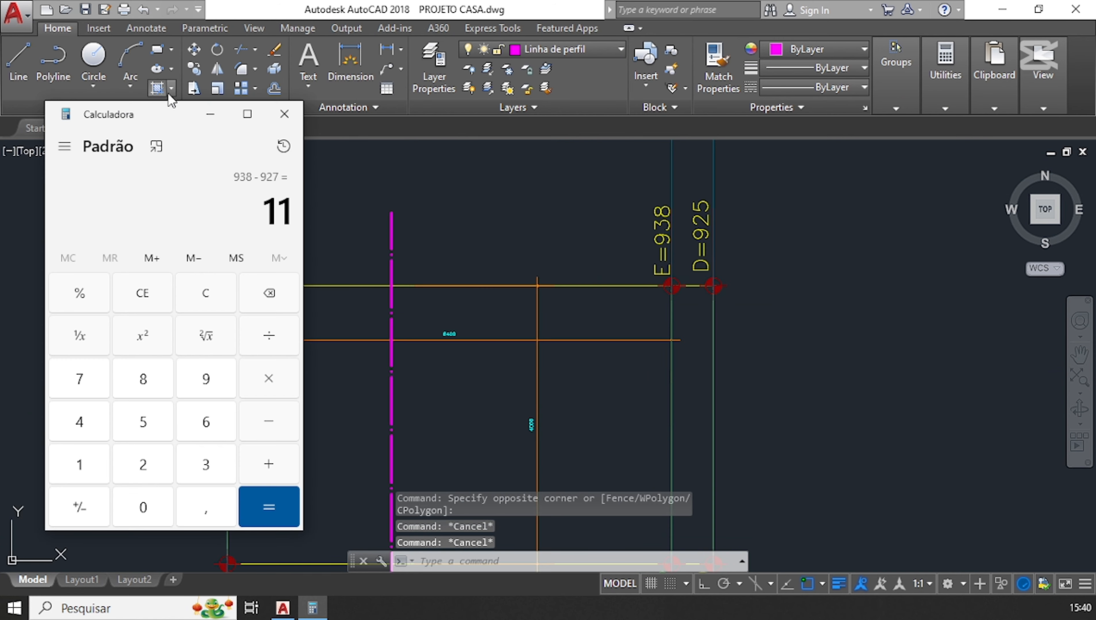
{"action": "left_click", "coordinate": [156, 146]}
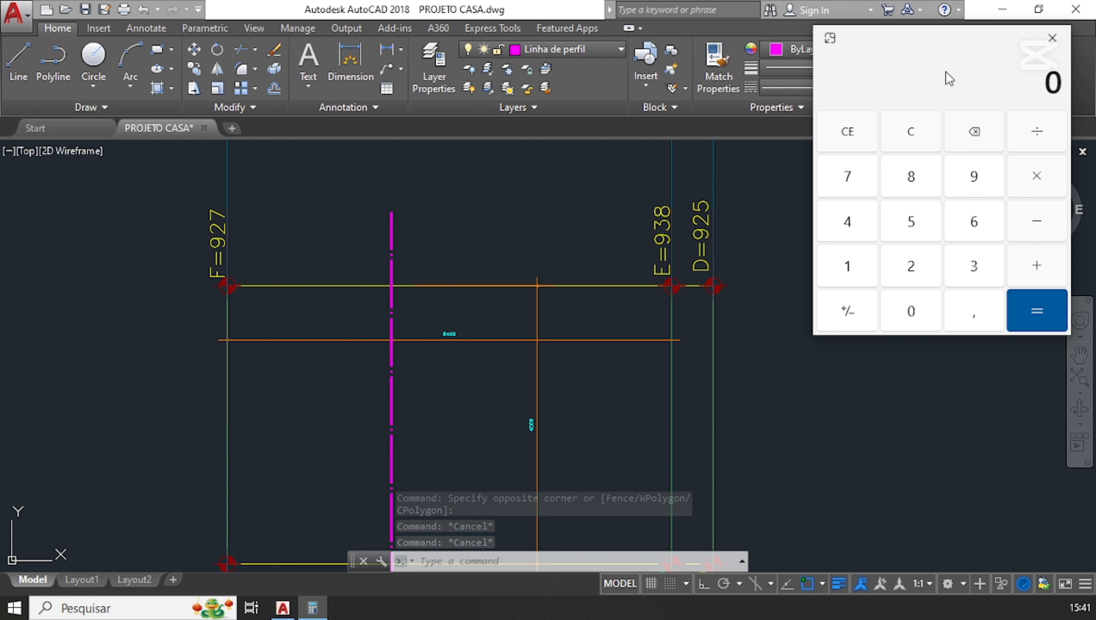
{"action": "type", "text": "938"}
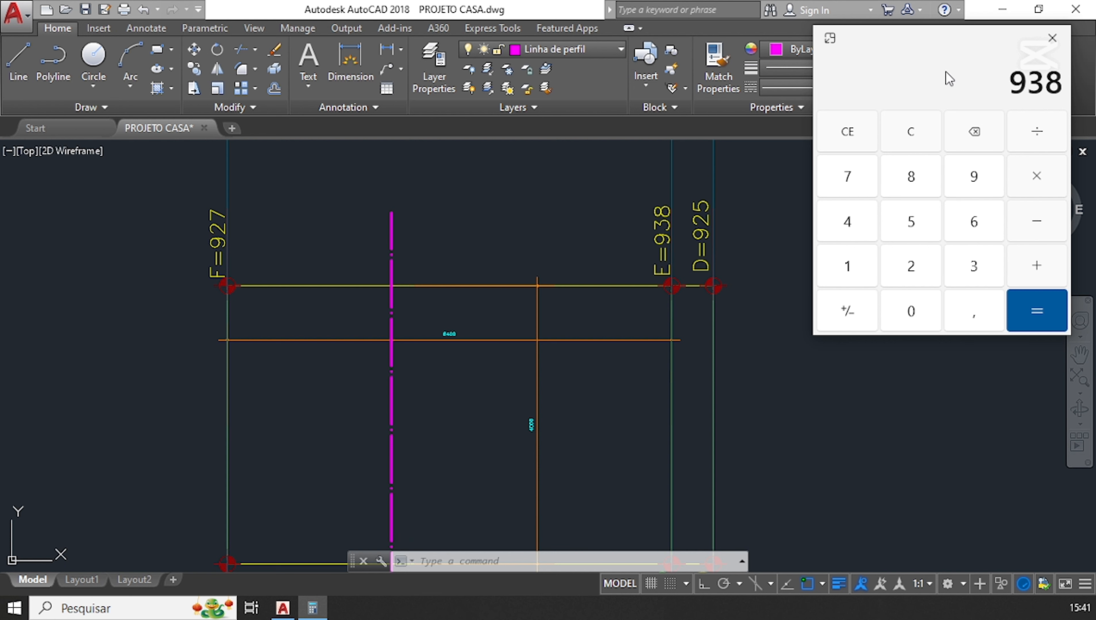
{"action": "type", "text": "-925"}
{"action": "key", "text": "Return"}
{"action": "left_click", "coordinate": [1052, 38]}
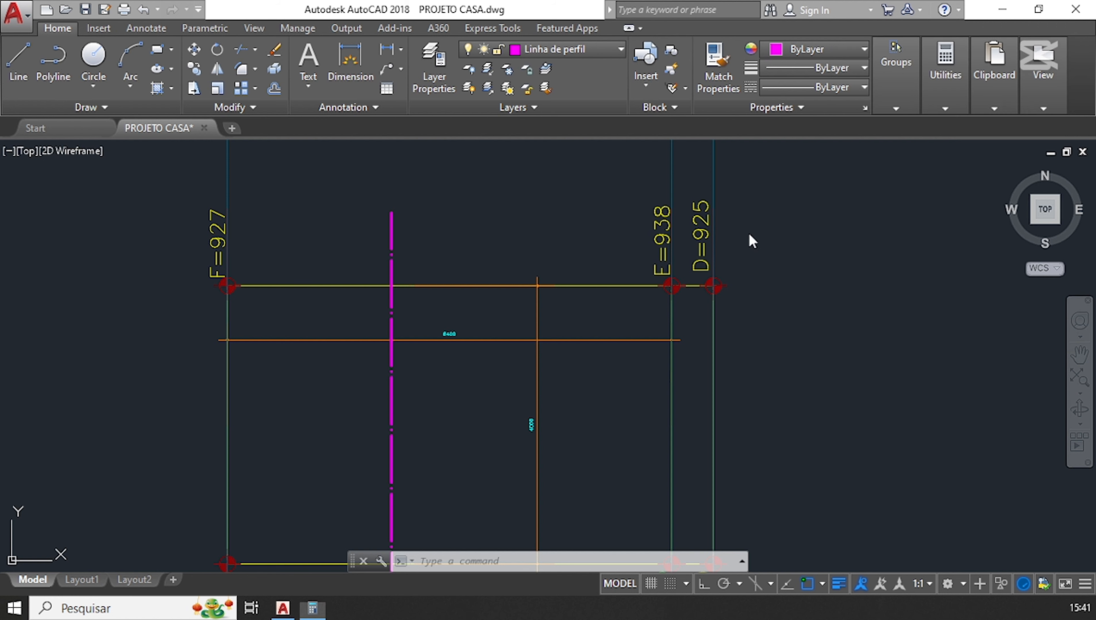
- Offset the light yellow E=938 level line downward by 13
{"action": "scroll", "coordinate": [468, 315], "scroll_direction": "down", "scroll_amount": 8}
{"action": "scroll", "coordinate": [483, 351], "scroll_direction": "up", "scroll_amount": 4}
{"action": "scroll", "coordinate": [482, 352], "scroll_direction": "up", "scroll_amount": 4}
{"action": "scroll", "coordinate": [531, 412], "scroll_direction": "down", "scroll_amount": 3}
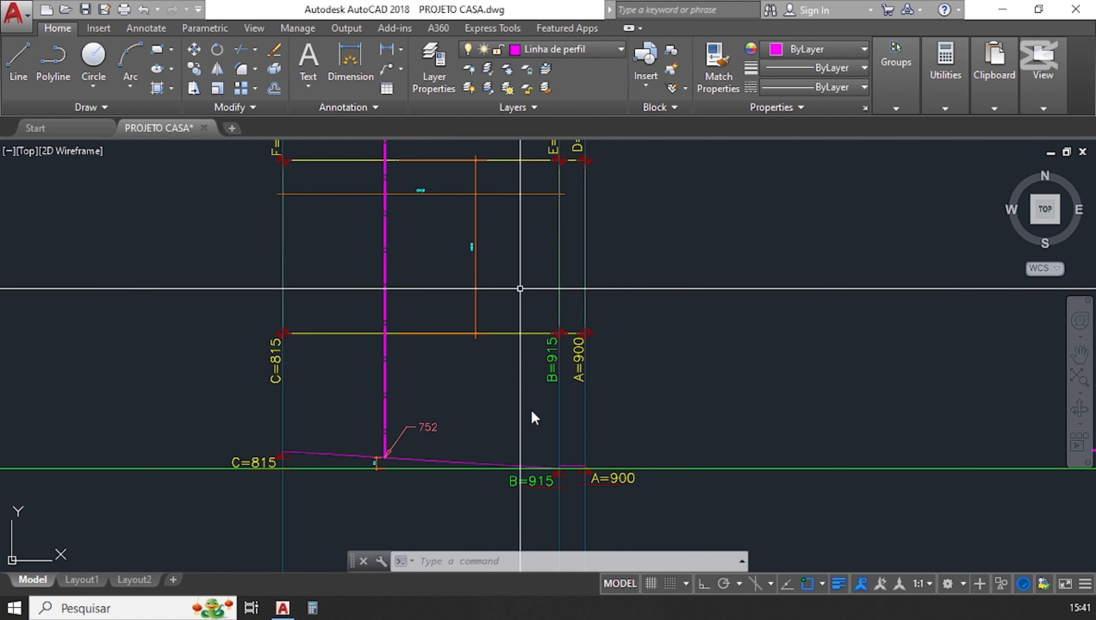
{"action": "mouse_move", "coordinate": [542, 250]}
{"action": "middle_mouse_down"}
{"action": "mouse_move", "coordinate": [556, 343]}
{"action": "mouse_move", "coordinate": [546, 221]}
{"action": "middle_mouse_up"}
{"action": "middle_click_drag", "start_coordinate": [559, 501], "coordinate": [565, 306]}
{"action": "scroll", "coordinate": [580, 469], "scroll_direction": "up", "scroll_amount": 6}
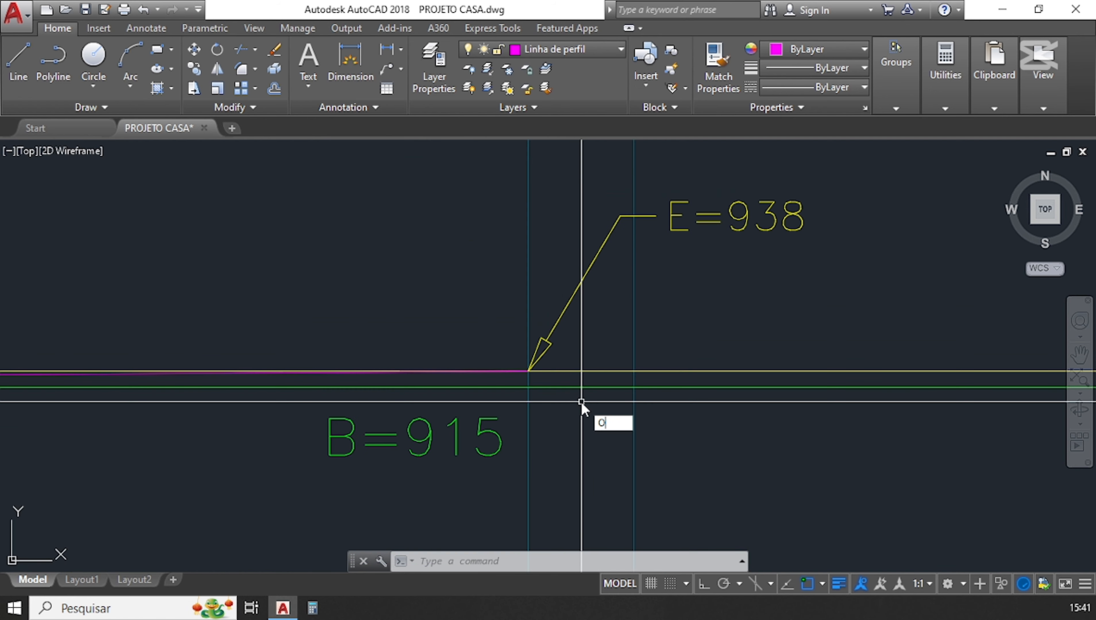
{"action": "type", "text": "ff"}
{"action": "key", "text": "Return"}
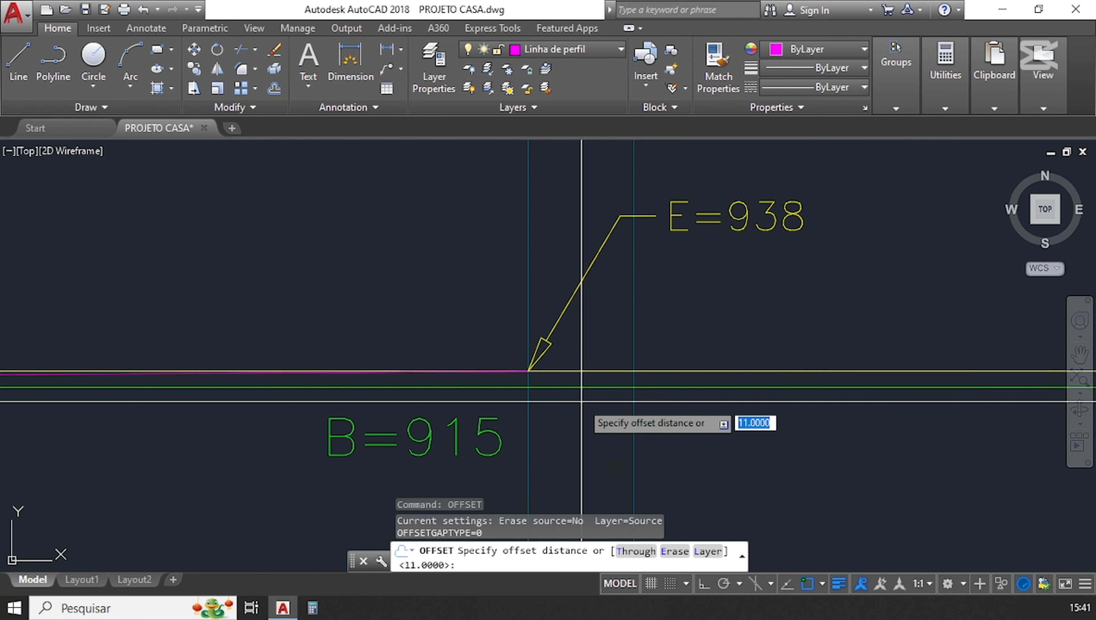
{"action": "key", "text": "Return"}
{"action": "scroll", "coordinate": [538, 367], "scroll_direction": "up", "scroll_amount": 2}
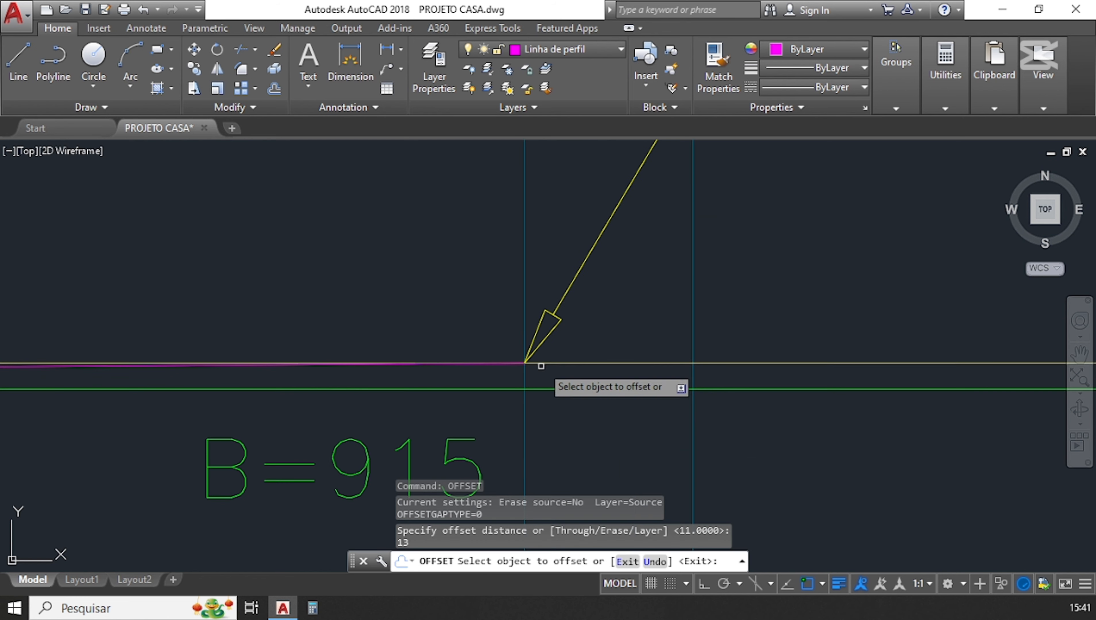
{"action": "left_click", "coordinate": [553, 363]}
{"action": "left_click", "coordinate": [558, 454]}
{"action": "key", "text": "Escape"}
{"action": "key", "text": "Escape"}
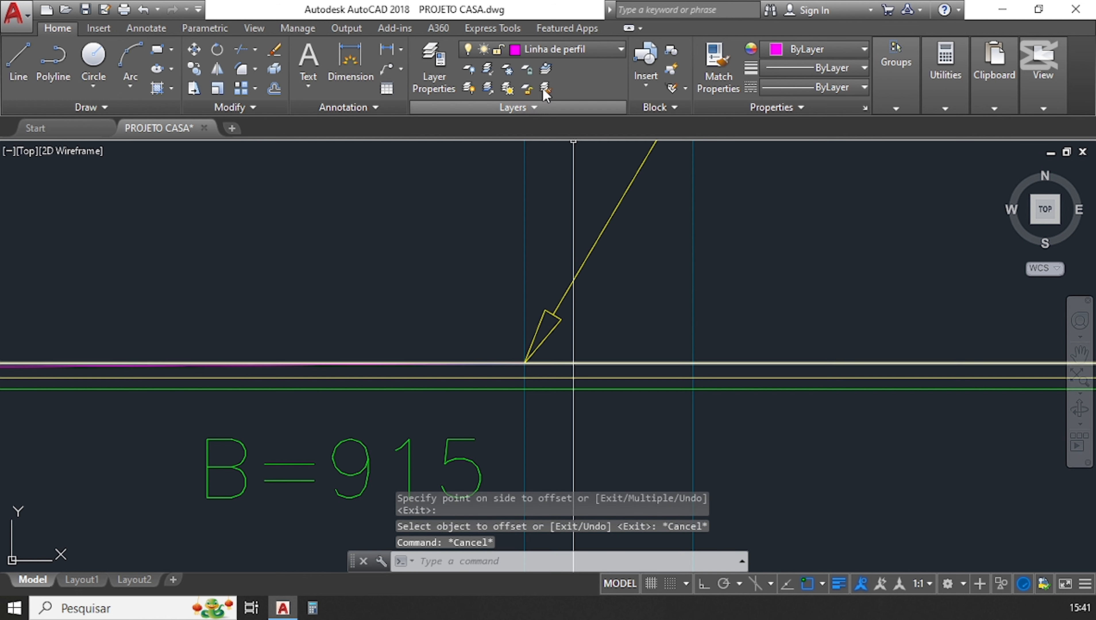
- Draw the profile's E-D step from the E=938 point, 13 down to the lower yellow line and 150 across to the D vertical
{"action": "left_click", "coordinate": [381, 71]}
{"action": "left_click", "coordinate": [350, 65]}
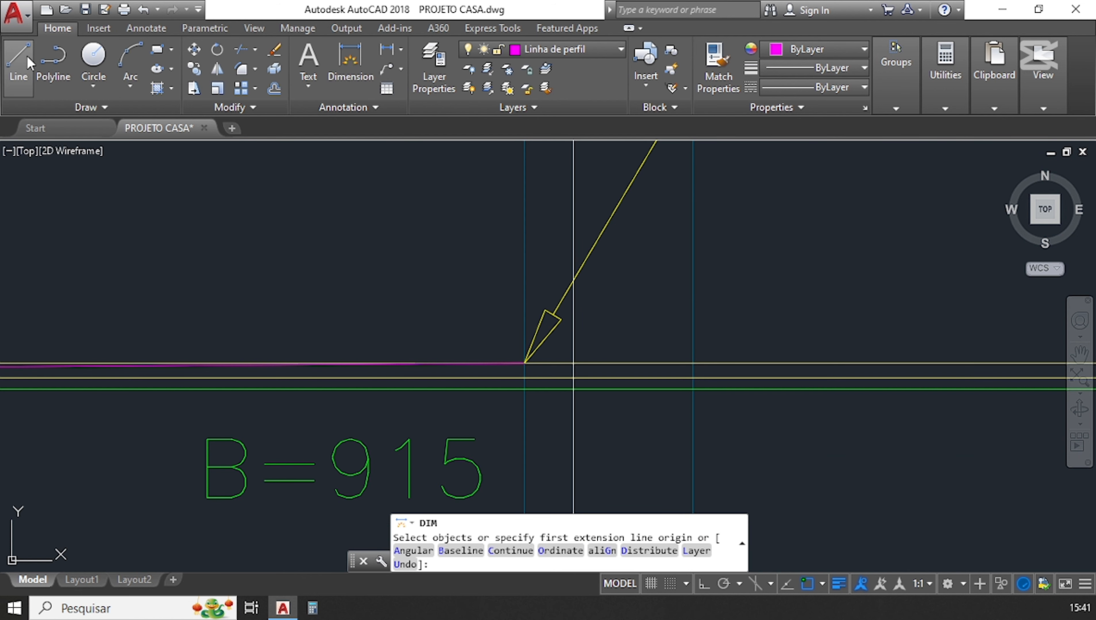
{"action": "left_click", "coordinate": [29, 63]}
{"action": "scroll", "coordinate": [524, 364], "scroll_direction": "up", "scroll_amount": 2}
{"action": "left_click", "coordinate": [520, 366]}
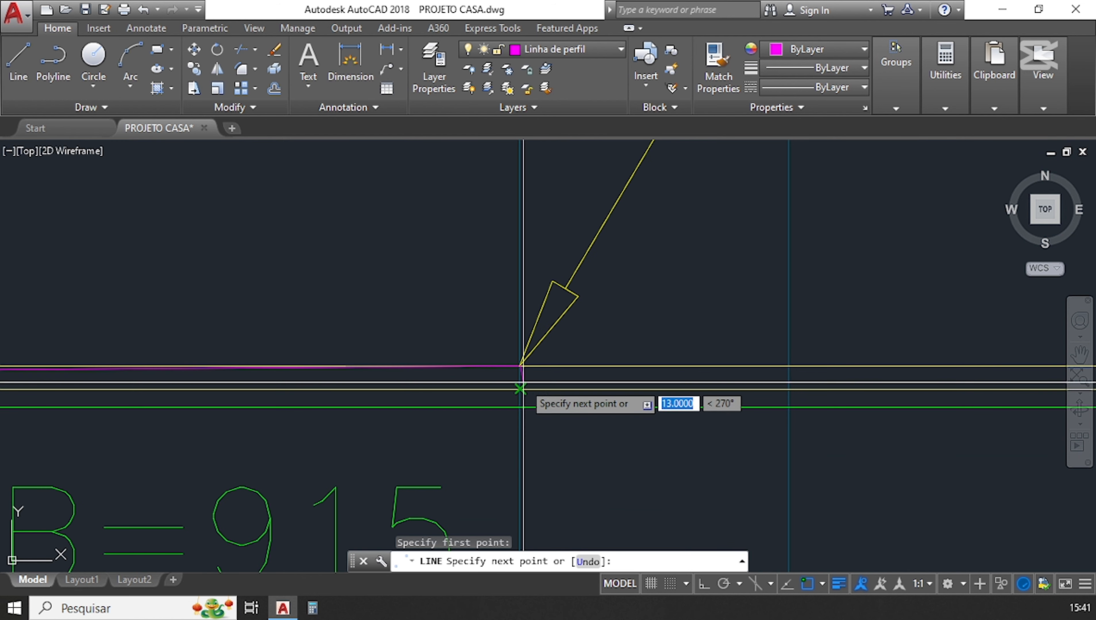
{"action": "left_click", "coordinate": [520, 389]}
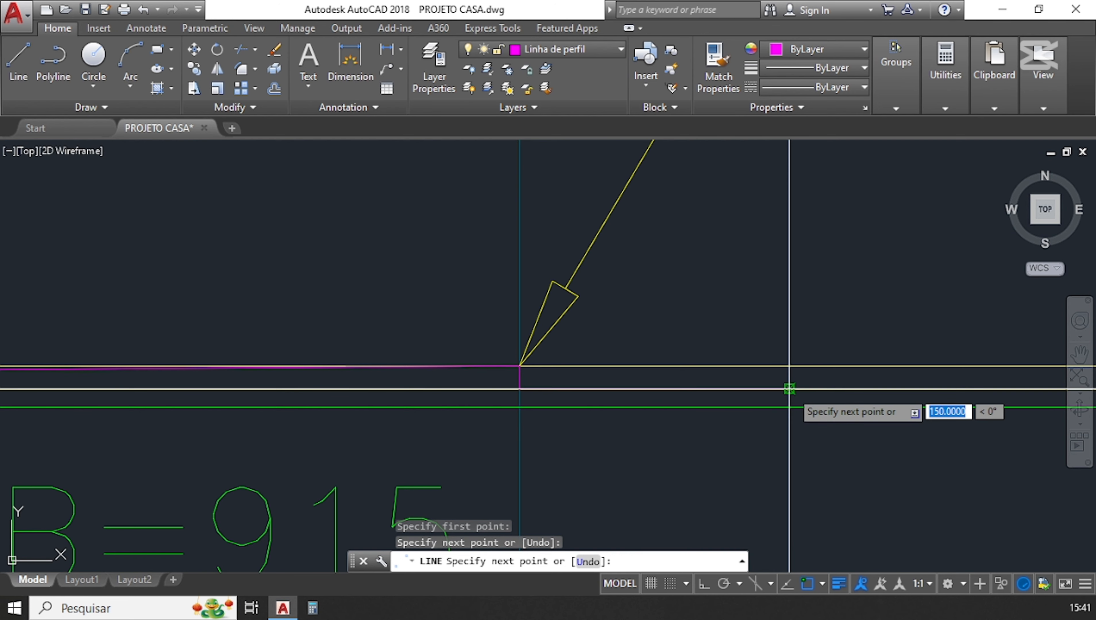
{"action": "left_click", "coordinate": [782, 389]}
{"action": "key", "text": "Escape"}
{"action": "key", "text": "Escape"}
- Delete the two light yellow level lines above the green B=915 reference line
{"action": "scroll", "coordinate": [738, 435], "scroll_direction": "down", "scroll_amount": 2}
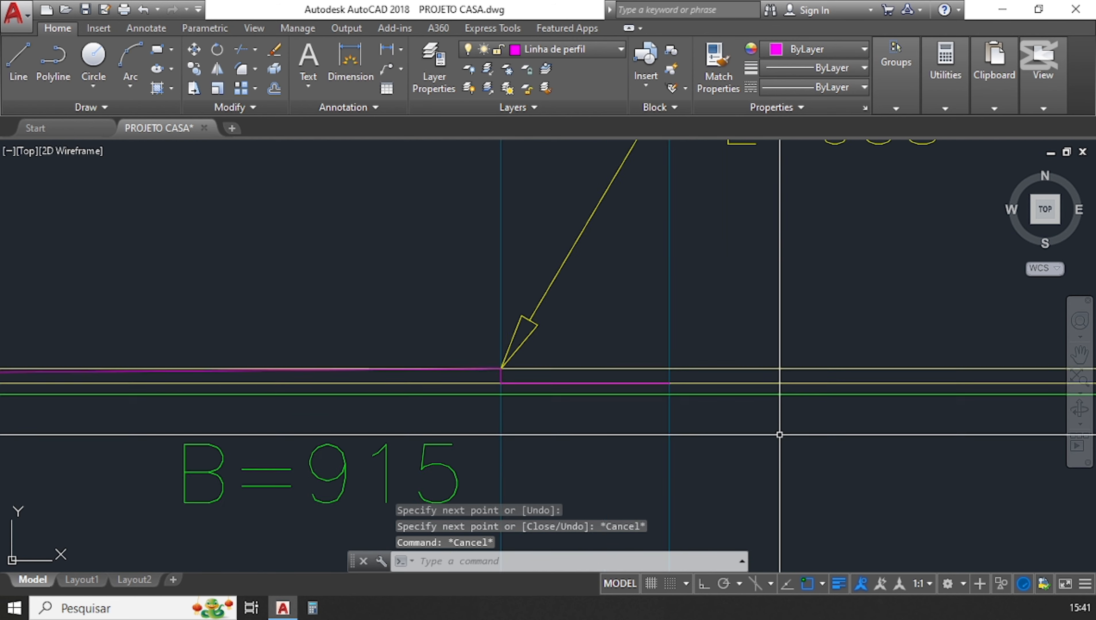
{"action": "scroll", "coordinate": [780, 434], "scroll_direction": "up", "scroll_amount": 2}
{"action": "left_click", "coordinate": [706, 348]}
{"action": "left_click", "coordinate": [696, 360]}
{"action": "left_click", "coordinate": [687, 321]}
{"action": "left_click", "coordinate": [677, 335]}
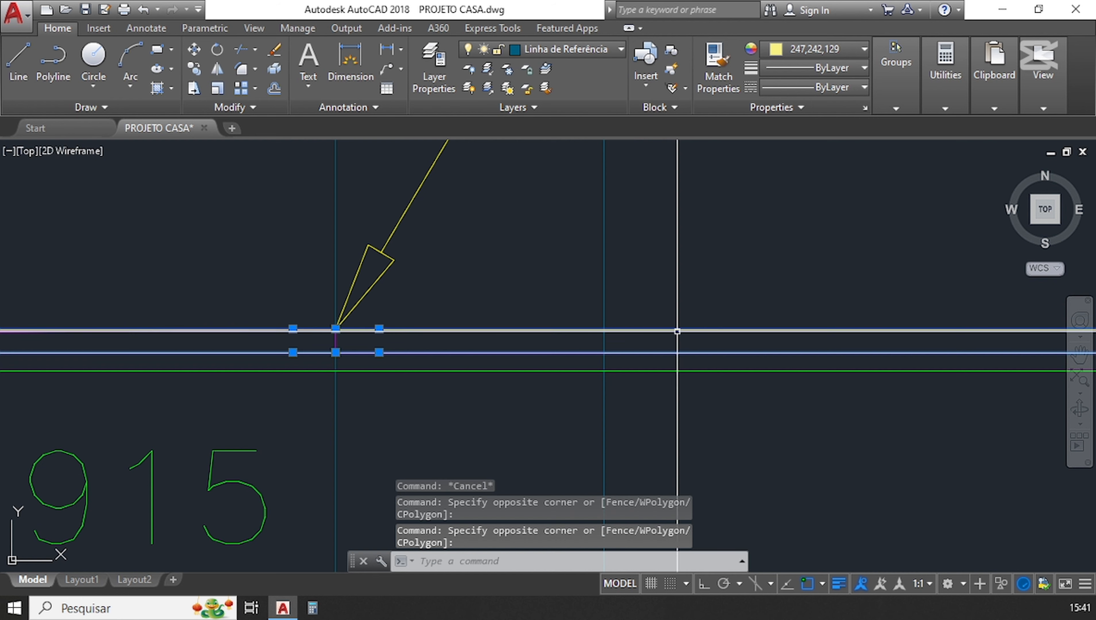
{"action": "key", "text": "Delete"}
- Add a multileader reading D=925 that points at the profile line's end on the D vertical
{"action": "scroll", "coordinate": [664, 373], "scroll_direction": "down", "scroll_amount": 2}
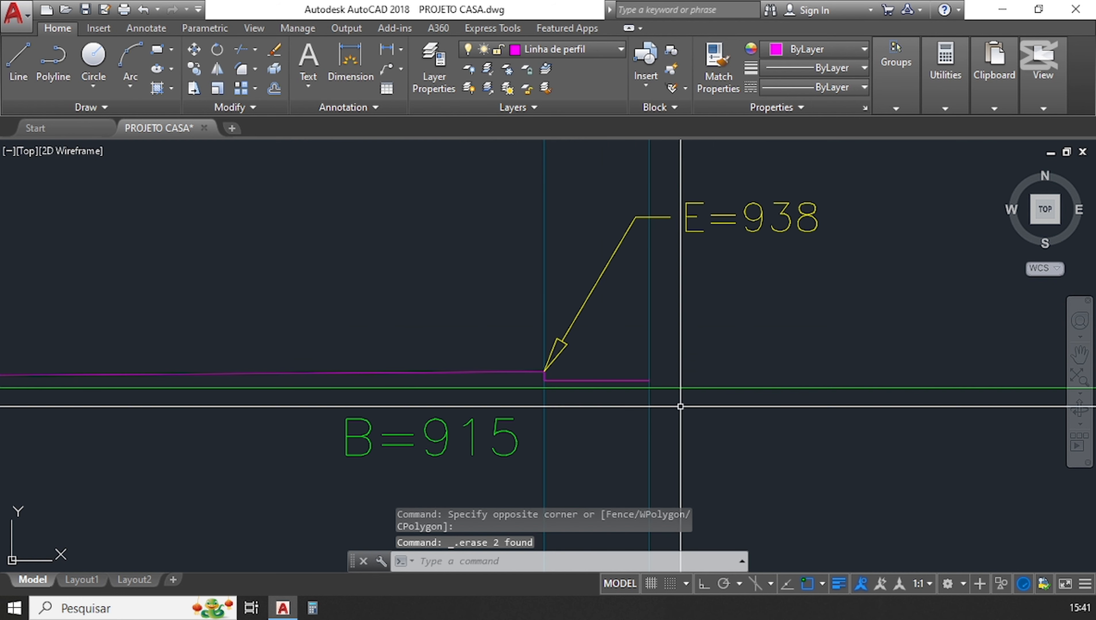
{"action": "scroll", "coordinate": [656, 404], "scroll_direction": "up", "scroll_amount": 3}
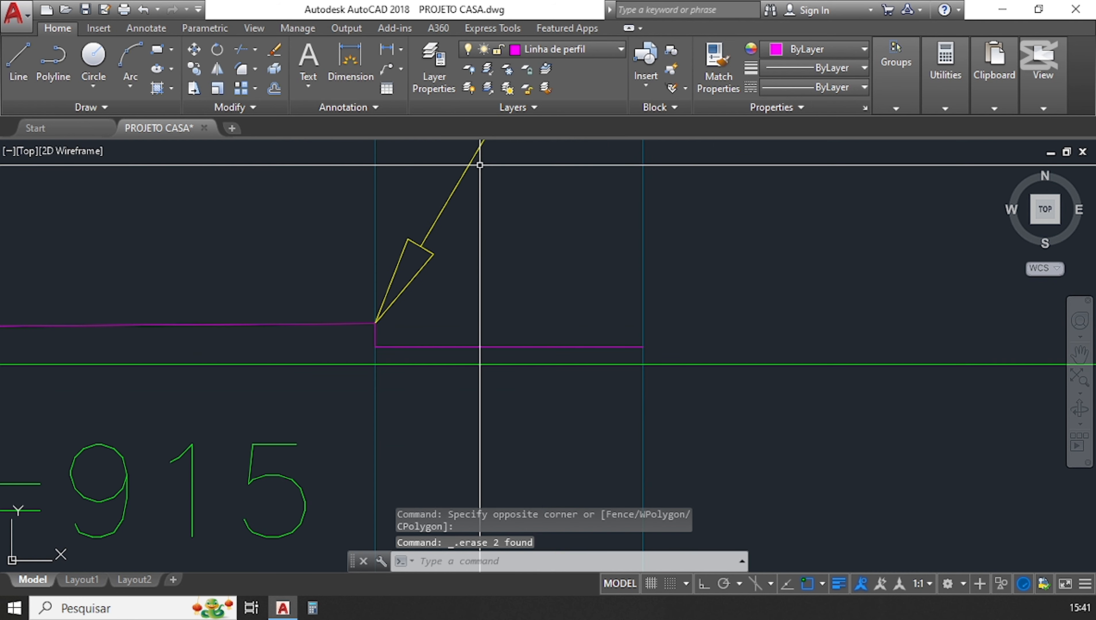
{"action": "left_click", "coordinate": [382, 68]}
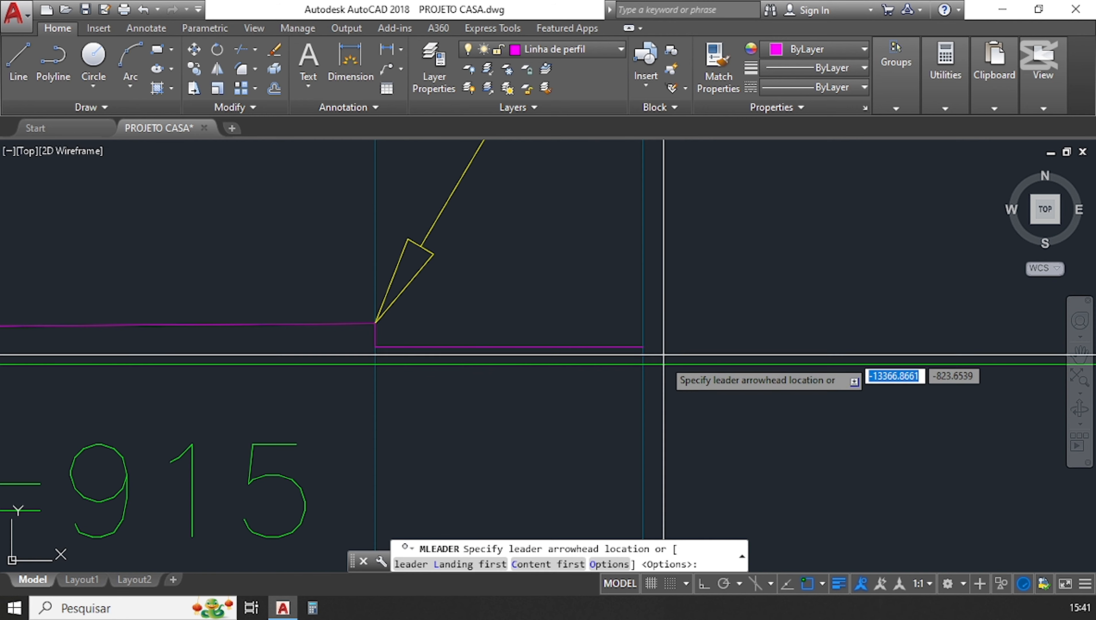
{"action": "left_click", "coordinate": [643, 348]}
{"action": "scroll", "coordinate": [635, 448], "scroll_direction": "down", "scroll_amount": 3}
{"action": "left_click", "coordinate": [661, 366]}
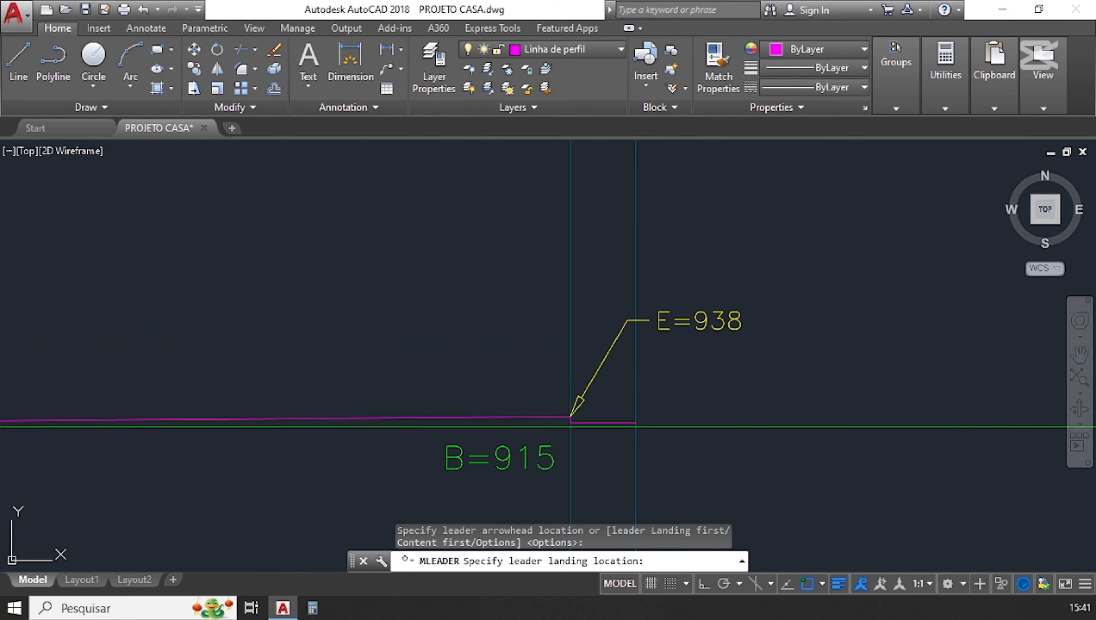
{"action": "type", "text": "D"}
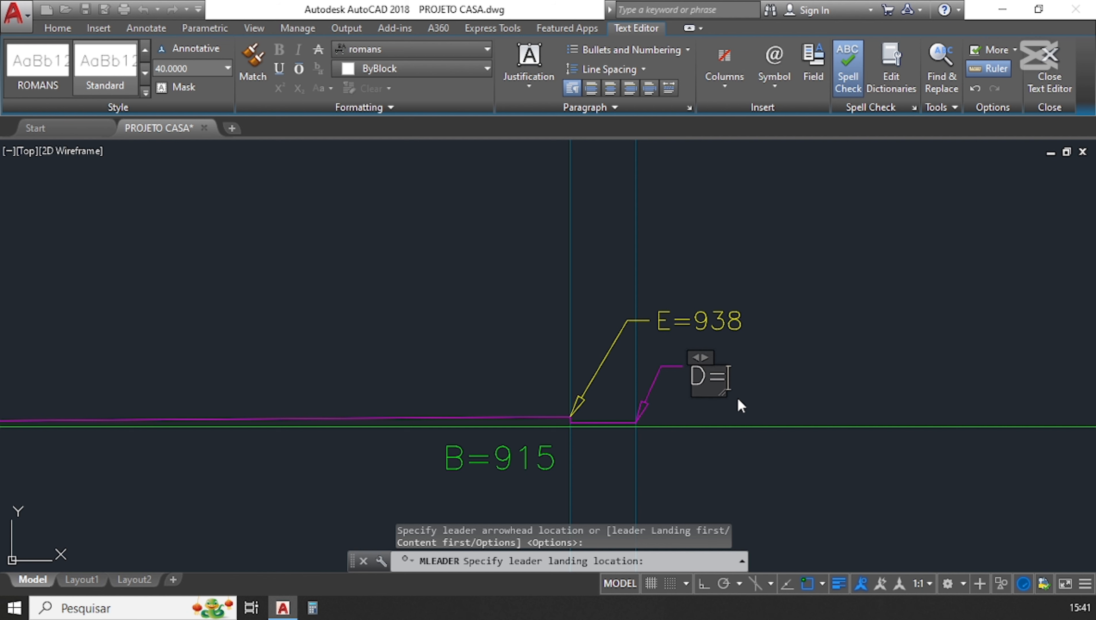
{"action": "type", "text": "=925"}
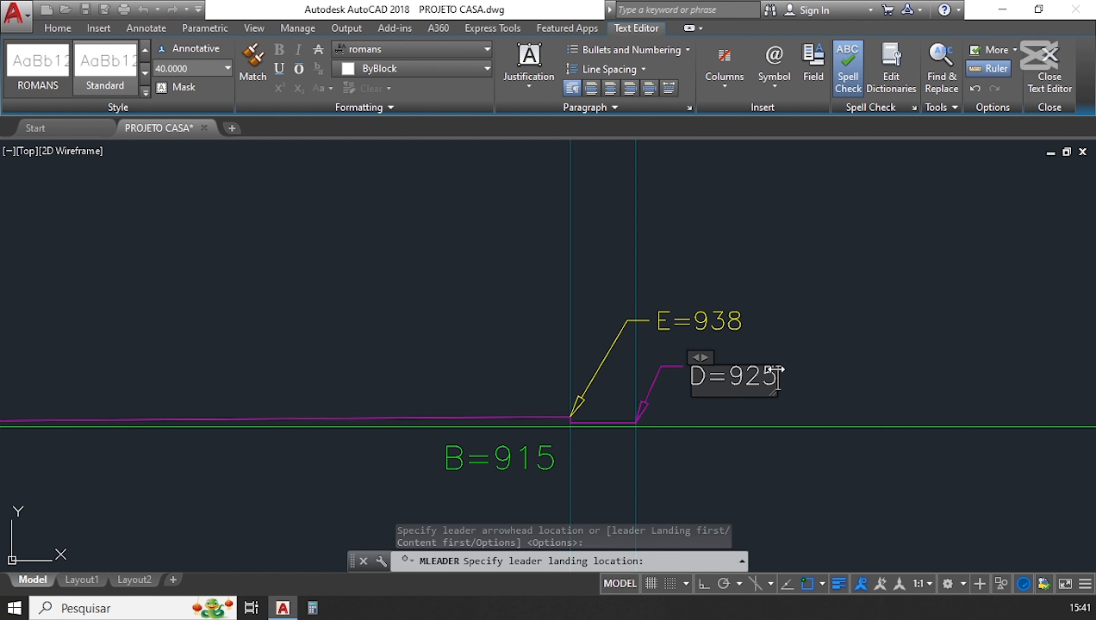
{"action": "left_click", "coordinate": [626, 404]}
- Move the D=925 leader label to the Texto layer
{"action": "left_click", "coordinate": [704, 369]}
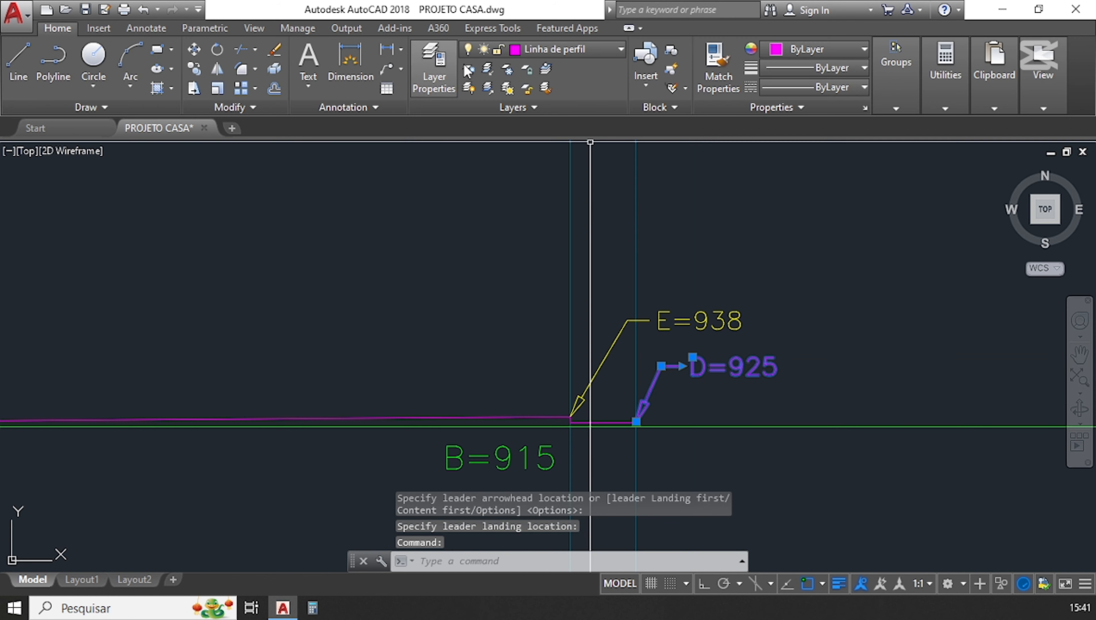
{"action": "left_click", "coordinate": [584, 51]}
{"action": "left_click", "coordinate": [540, 497]}
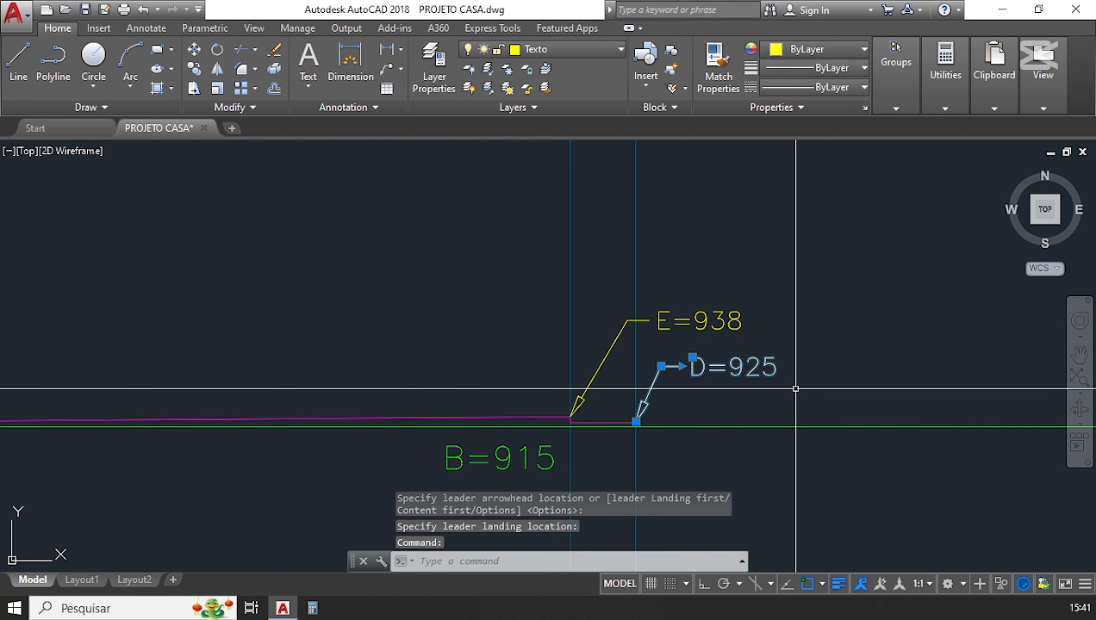
{"action": "key", "text": "Escape"}
{"action": "key", "text": "Escape"}
- Extend the magenta section line down from the C-B-A profile to the F-E line of the lower profile
{"action": "scroll", "coordinate": [796, 389], "scroll_direction": "down", "scroll_amount": 5}
{"action": "scroll", "coordinate": [652, 422], "scroll_direction": "up", "scroll_amount": 2}
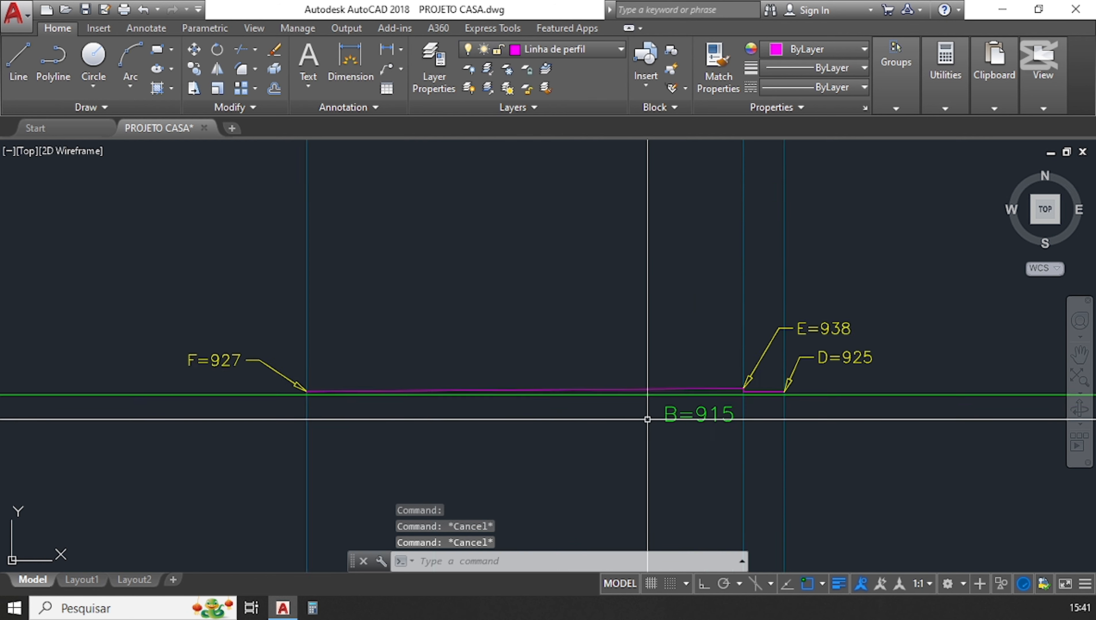
{"action": "scroll", "coordinate": [625, 388], "scroll_direction": "down", "scroll_amount": 3}
{"action": "scroll", "coordinate": [580, 421], "scroll_direction": "up", "scroll_amount": 2}
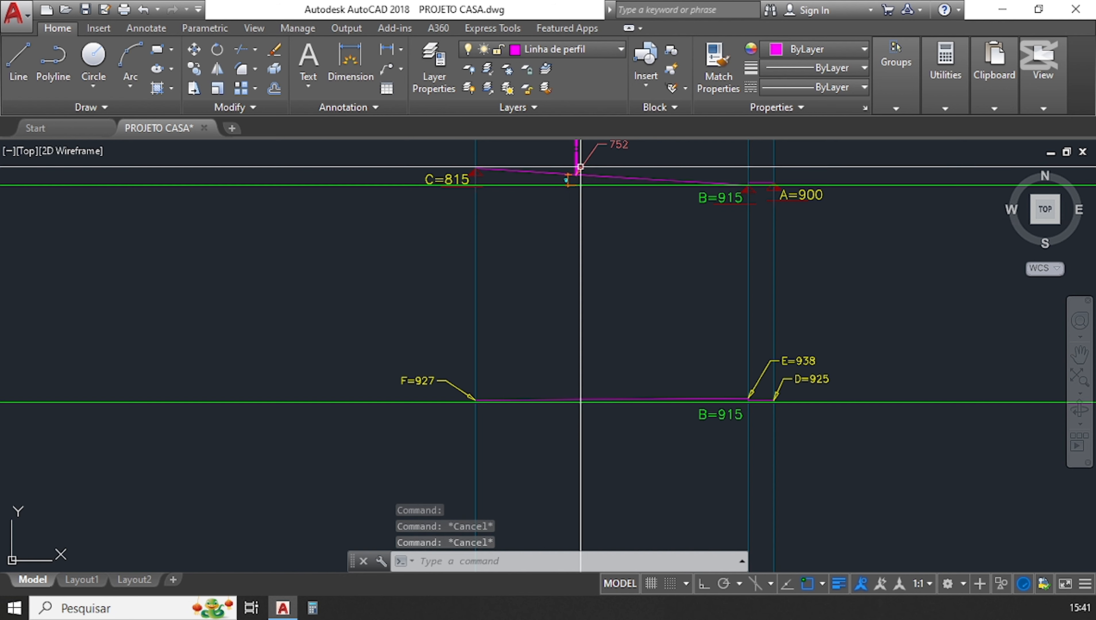
{"action": "scroll", "coordinate": [569, 467], "scroll_direction": "down", "scroll_amount": 2}
{"action": "scroll", "coordinate": [589, 474], "scroll_direction": "down", "scroll_amount": 3}
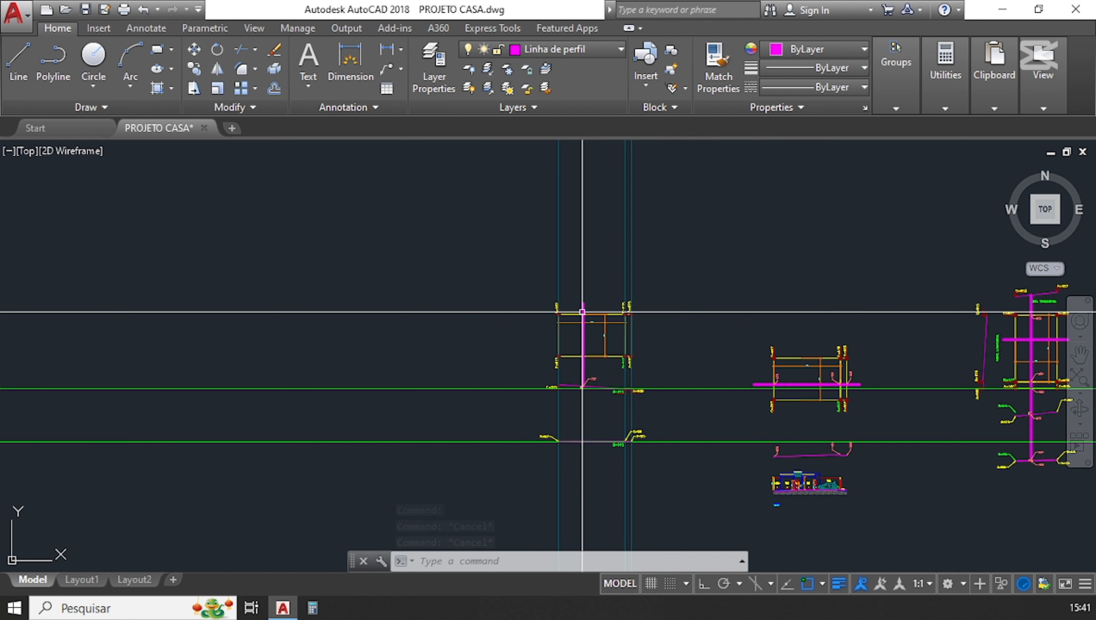
{"action": "scroll", "coordinate": [586, 435], "scroll_direction": "up", "scroll_amount": 4}
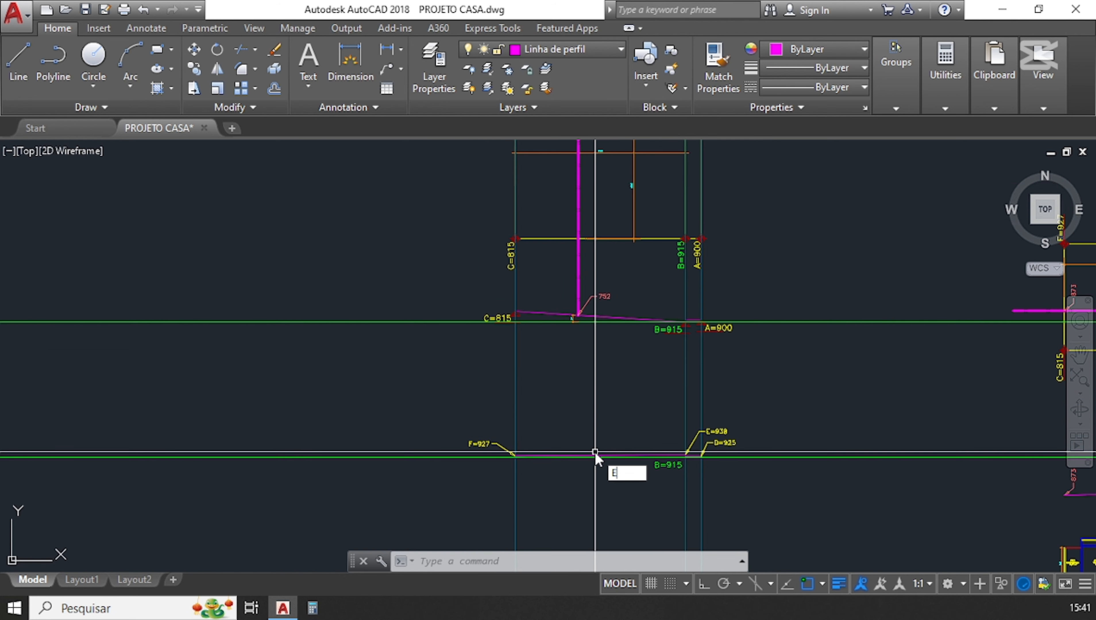
{"action": "type", "text": "x"}
{"action": "key", "text": "Return"}
{"action": "left_click", "coordinate": [588, 256]}
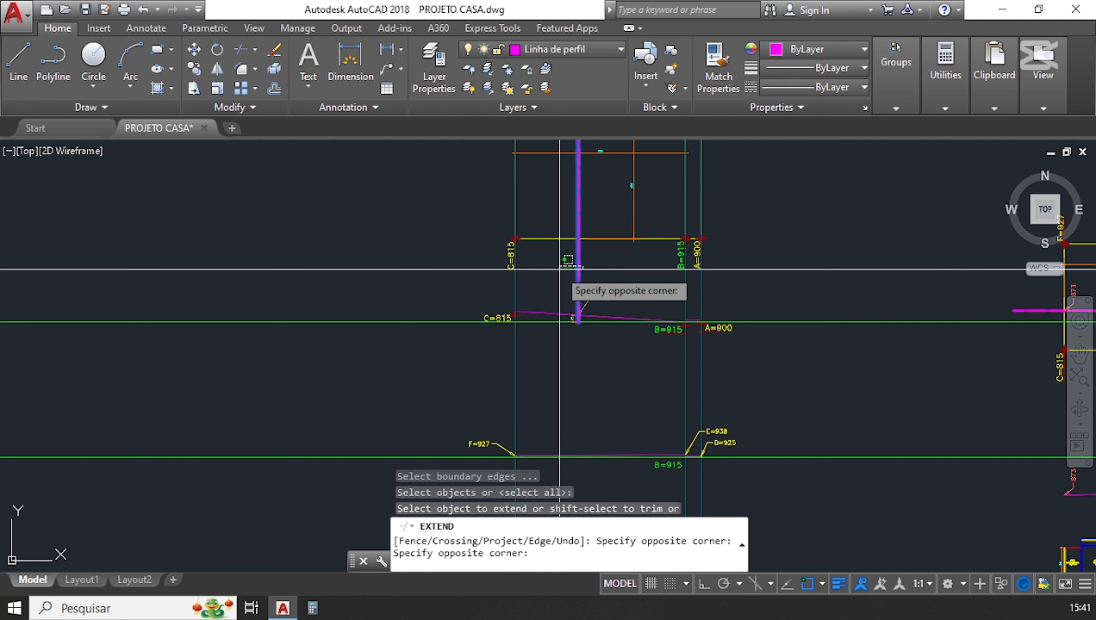
{"action": "left_click", "coordinate": [574, 319]}
{"action": "scroll", "coordinate": [573, 318], "scroll_direction": "up", "scroll_amount": 3}
{"action": "scroll", "coordinate": [565, 308], "scroll_direction": "down", "scroll_amount": 2}
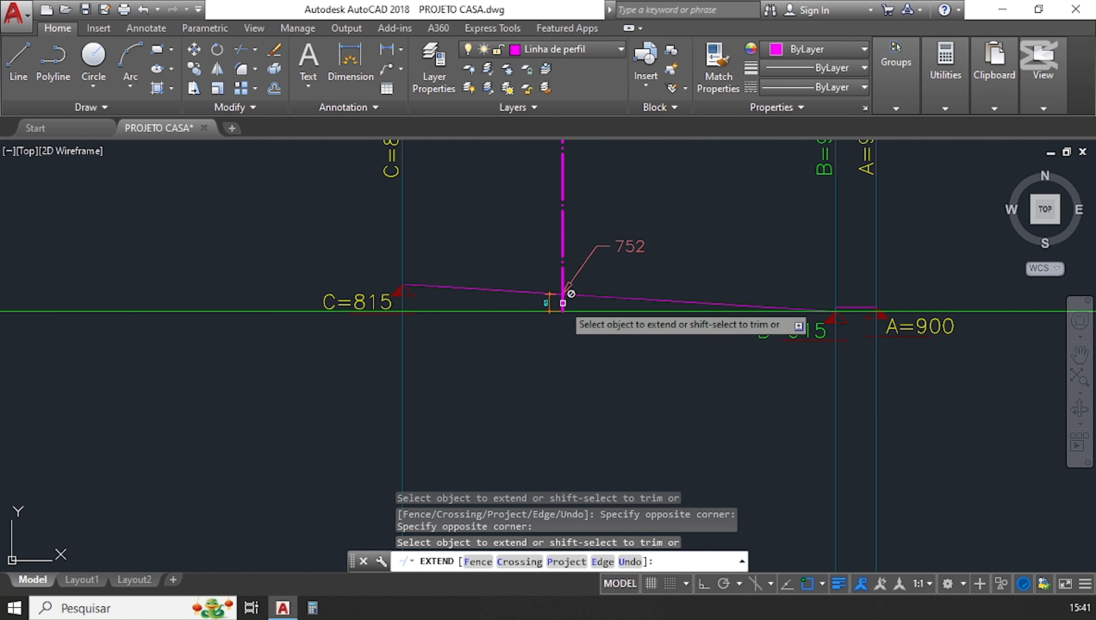
{"action": "scroll", "coordinate": [564, 304], "scroll_direction": "down", "scroll_amount": 2}
{"action": "left_click", "coordinate": [563, 303]}
{"action": "middle_click_drag", "start_coordinate": [558, 386], "coordinate": [518, 216]}
{"action": "scroll", "coordinate": [523, 351], "scroll_direction": "up", "scroll_amount": 5}
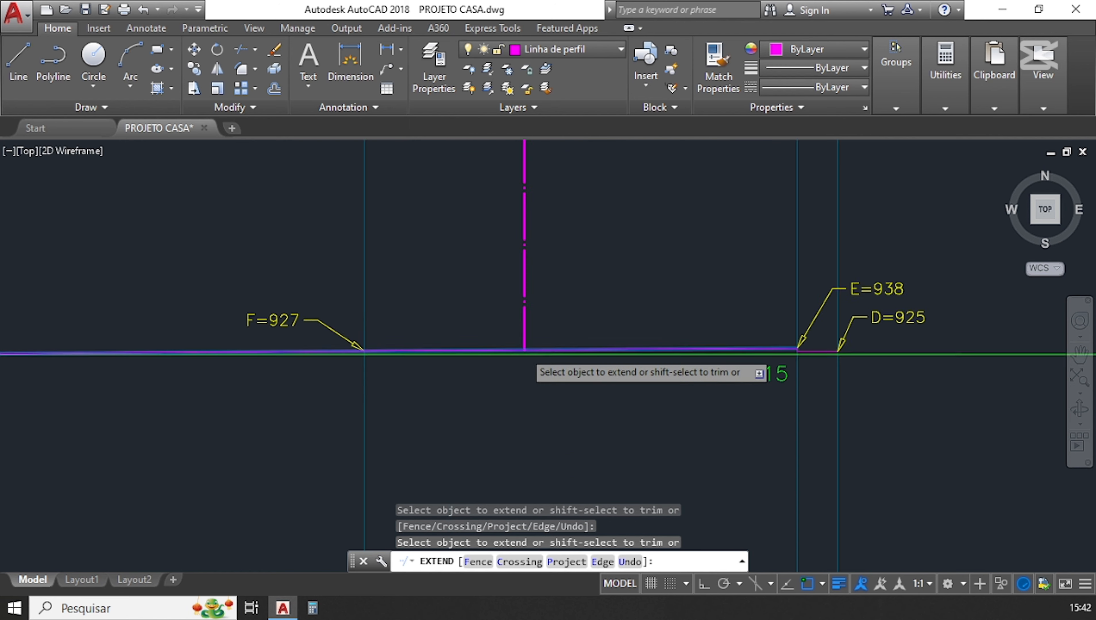
{"action": "scroll", "coordinate": [549, 405], "scroll_direction": "down", "scroll_amount": 3}
{"action": "key", "text": "Escape"}
{"action": "key", "text": "Escape"}
{"action": "key", "text": "Escape"}
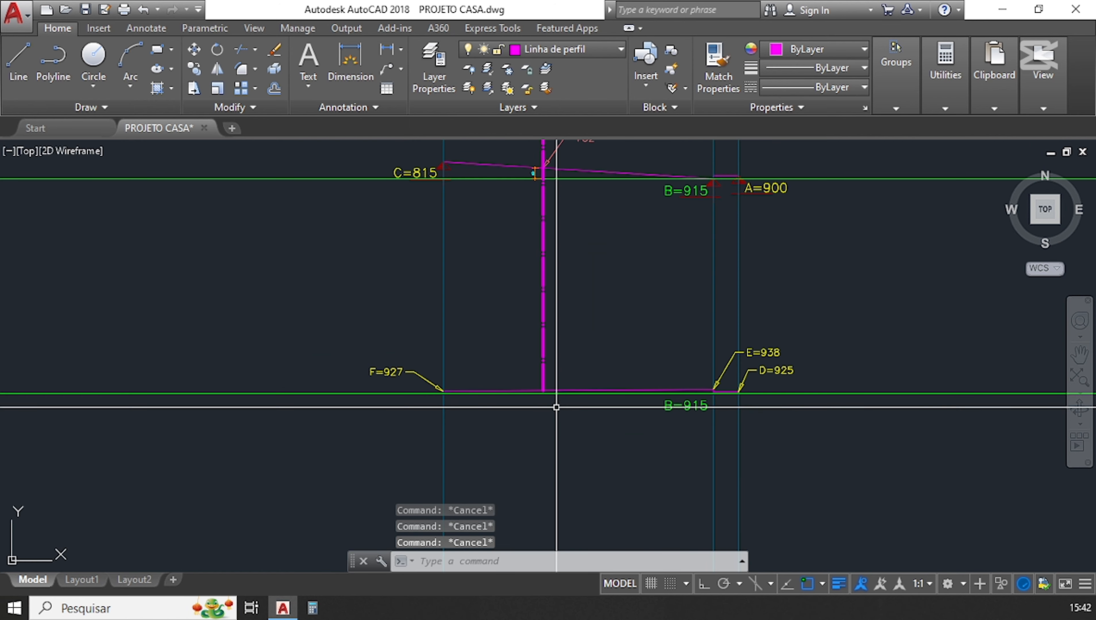
- Dimension the vertical distance from the section line's lower end to the green B=915 reference line, placing it beside the section line
{"action": "scroll", "coordinate": [558, 410], "scroll_direction": "up", "scroll_amount": 4}
{"action": "scroll", "coordinate": [511, 358], "scroll_direction": "down", "scroll_amount": 2}
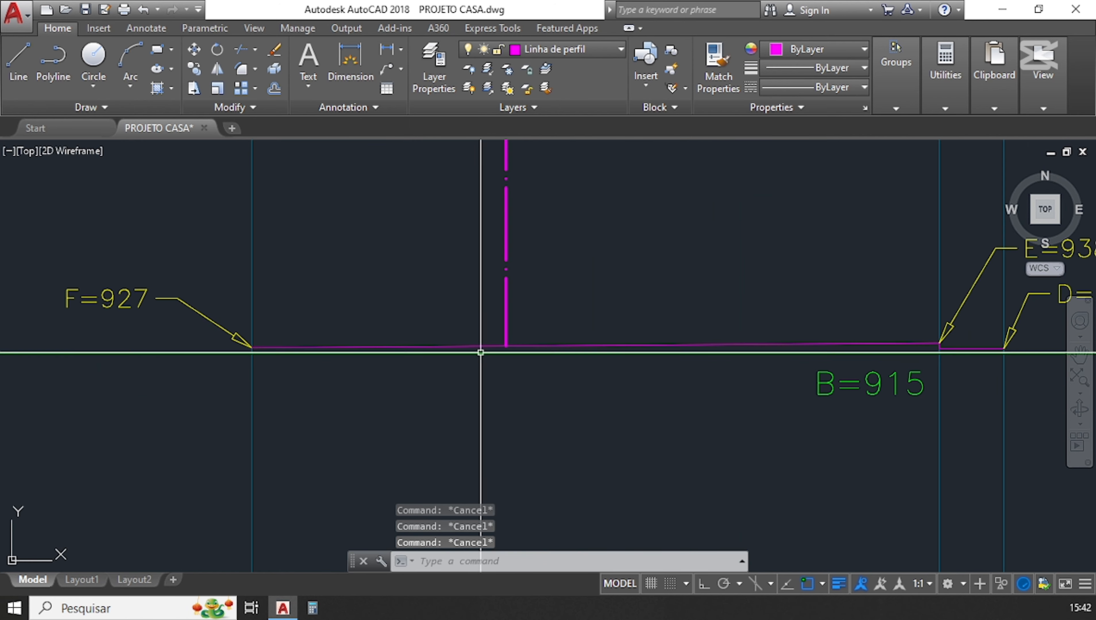
{"action": "left_click", "coordinate": [351, 60]}
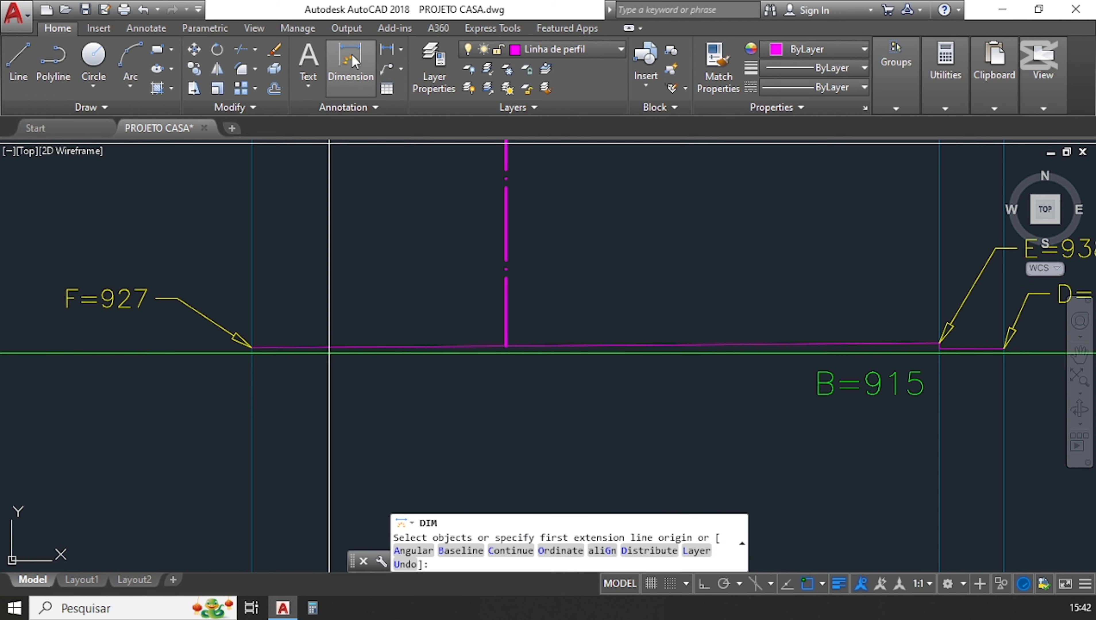
{"action": "scroll", "coordinate": [501, 370], "scroll_direction": "up", "scroll_amount": 6}
{"action": "left_click", "coordinate": [490, 206]}
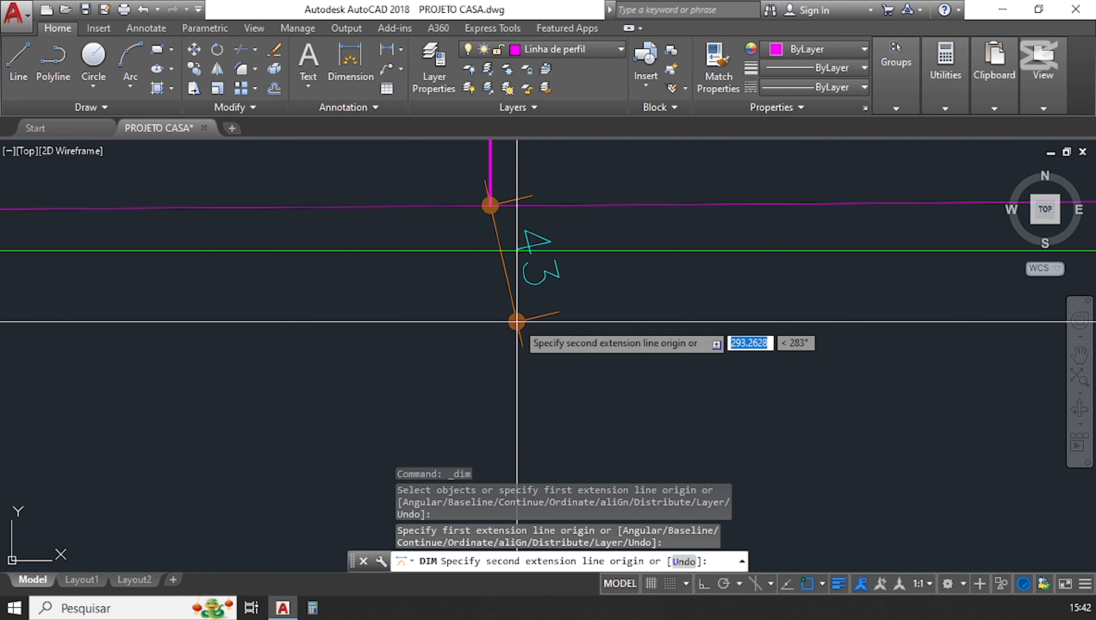
{"action": "key", "text": "F8"}
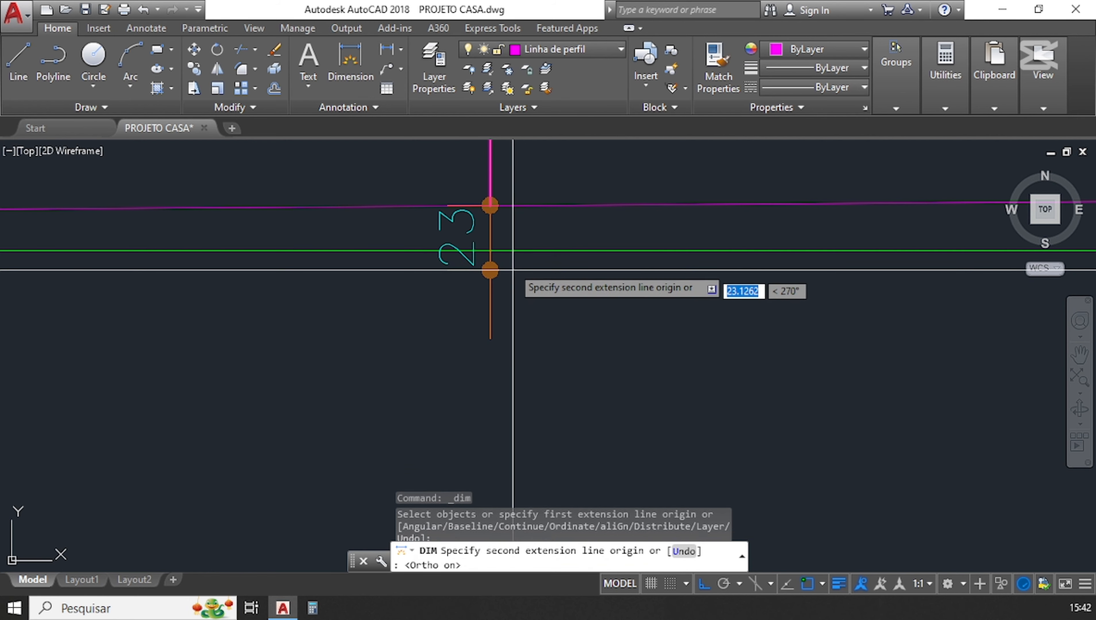
{"action": "left_click", "coordinate": [490, 248]}
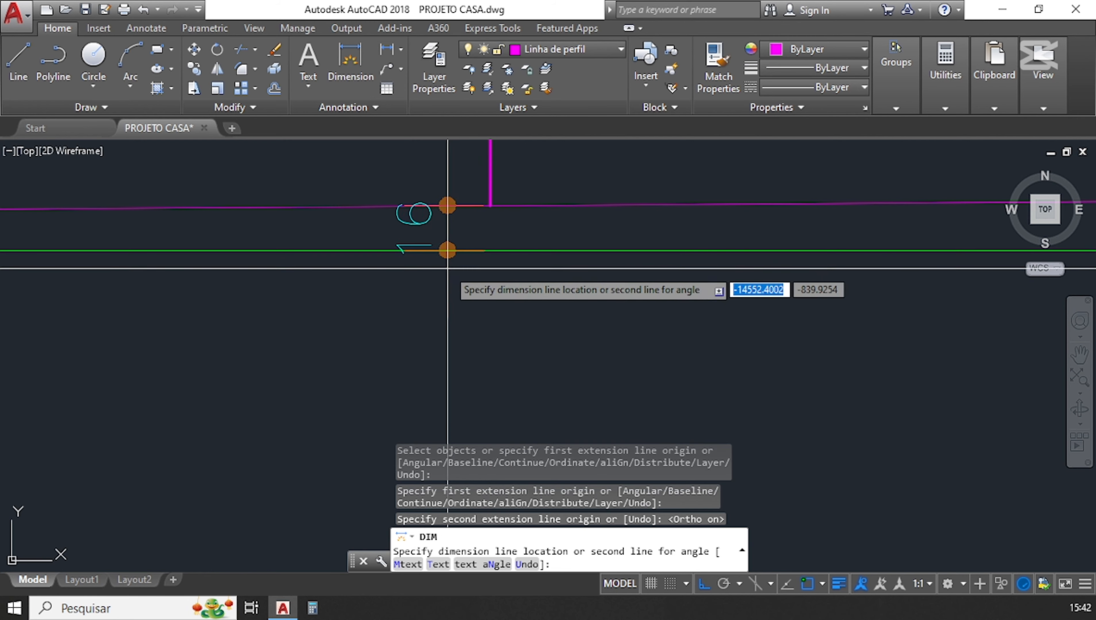
{"action": "scroll", "coordinate": [409, 294], "scroll_direction": "down", "scroll_amount": 3}
{"action": "left_click", "coordinate": [410, 293]}
{"action": "scroll", "coordinate": [487, 302], "scroll_direction": "down", "scroll_amount": 5}
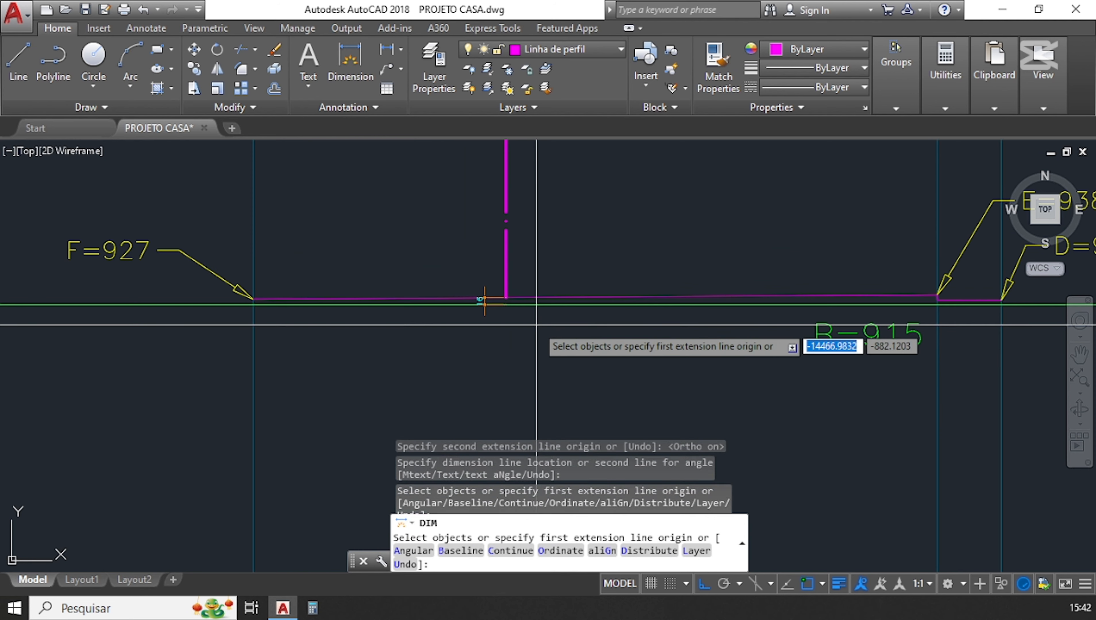
{"action": "key", "text": "Escape"}
{"action": "key", "text": "Escape"}
{"action": "scroll", "coordinate": [487, 432], "scroll_direction": "down", "scroll_amount": 2}
{"action": "scroll", "coordinate": [465, 407], "scroll_direction": "up", "scroll_amount": 2}
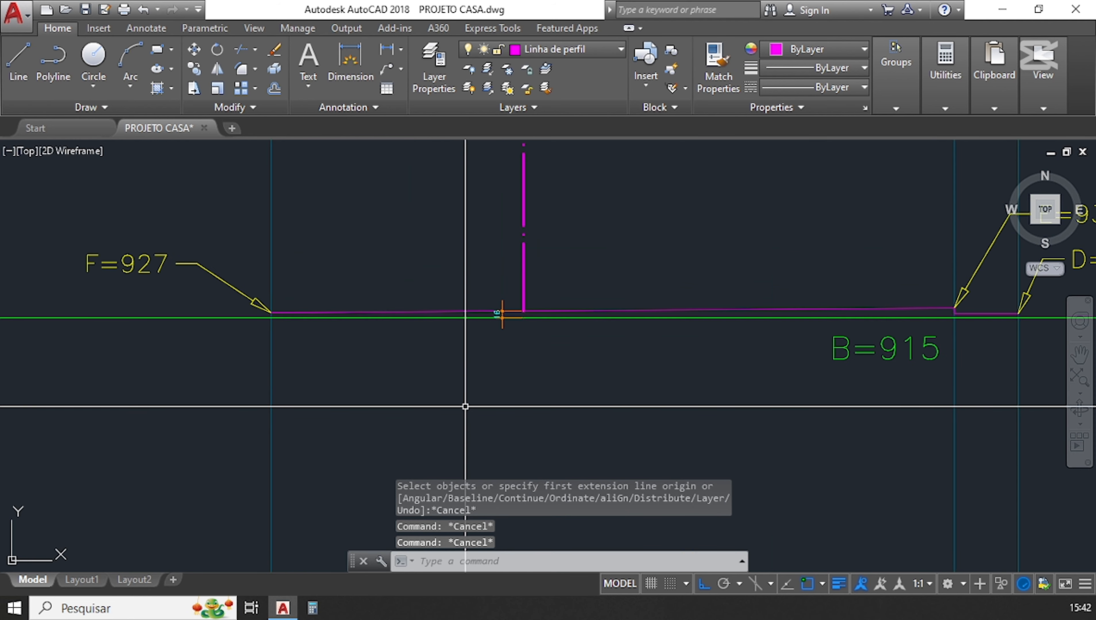
- Switch to the Calculator, compute 927 + 16 and return to the drawing
{"action": "scroll", "coordinate": [465, 406], "scroll_direction": "down", "scroll_amount": 2}
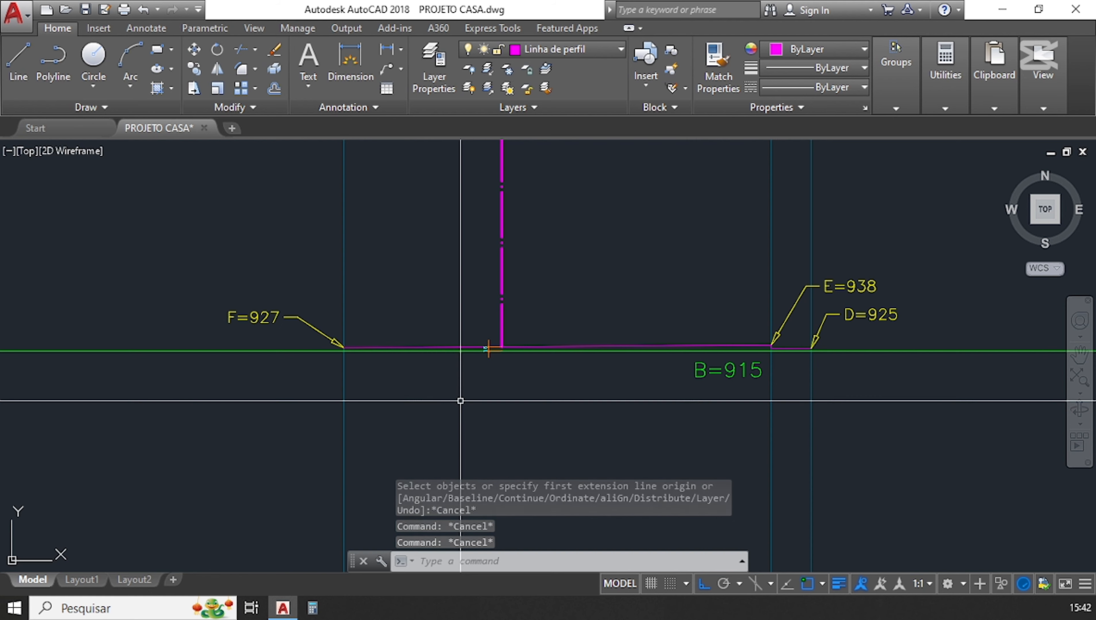
{"action": "scroll", "coordinate": [462, 402], "scroll_direction": "up", "scroll_amount": 2}
{"action": "scroll", "coordinate": [256, 326], "scroll_direction": "up", "scroll_amount": 2}
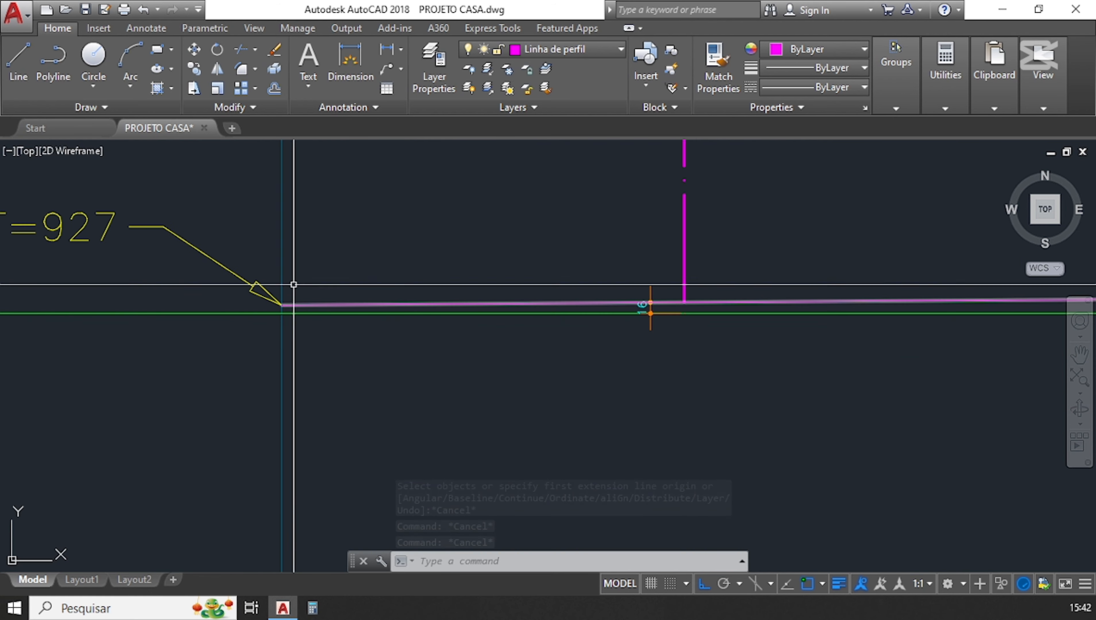
{"action": "scroll", "coordinate": [258, 312], "scroll_direction": "down", "scroll_amount": 2}
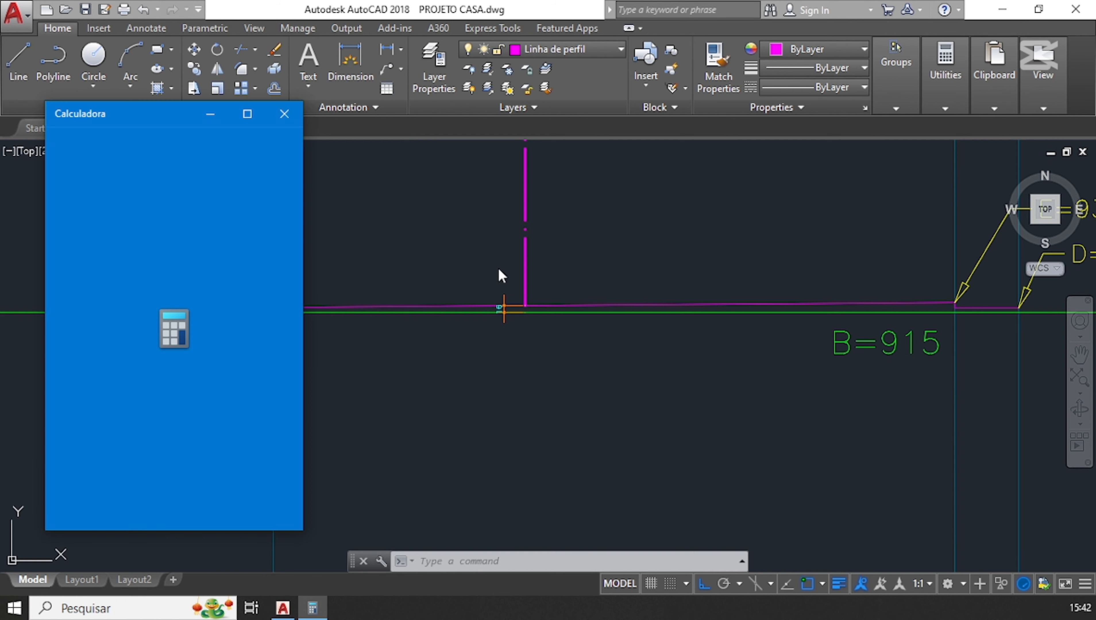
{"action": "type", "text": "92"}
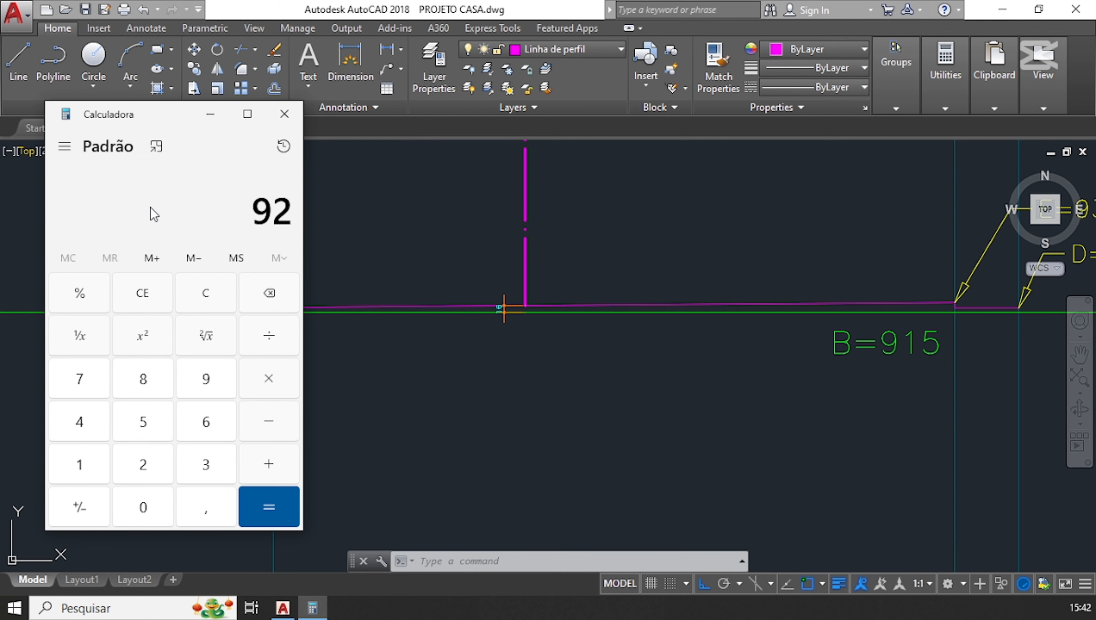
{"action": "type", "text": "7 + 16"}
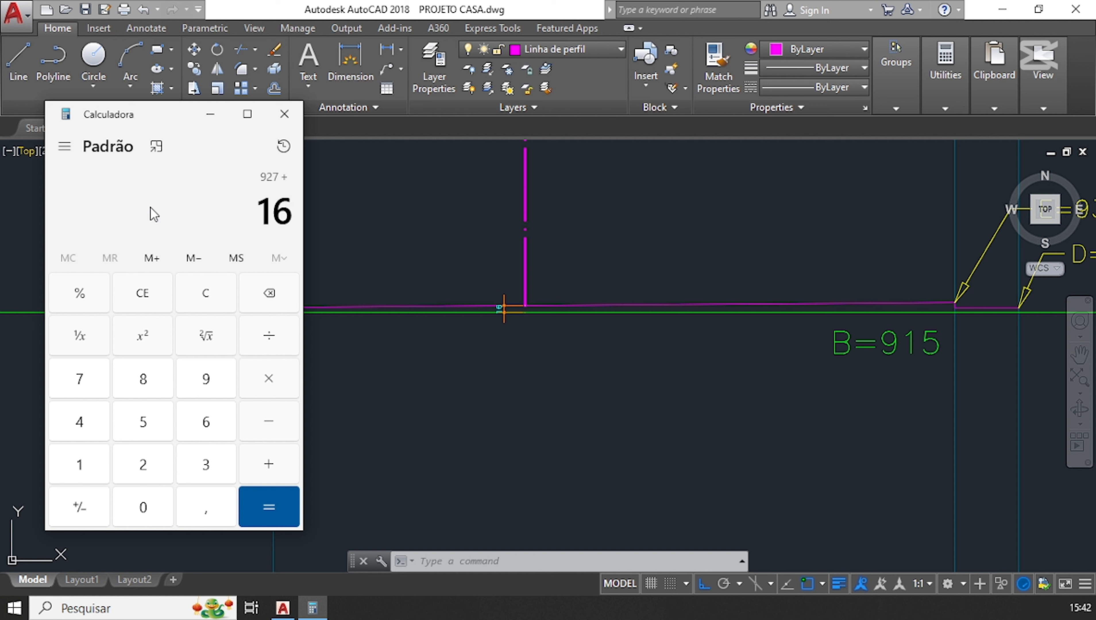
{"action": "key", "text": "Return"}
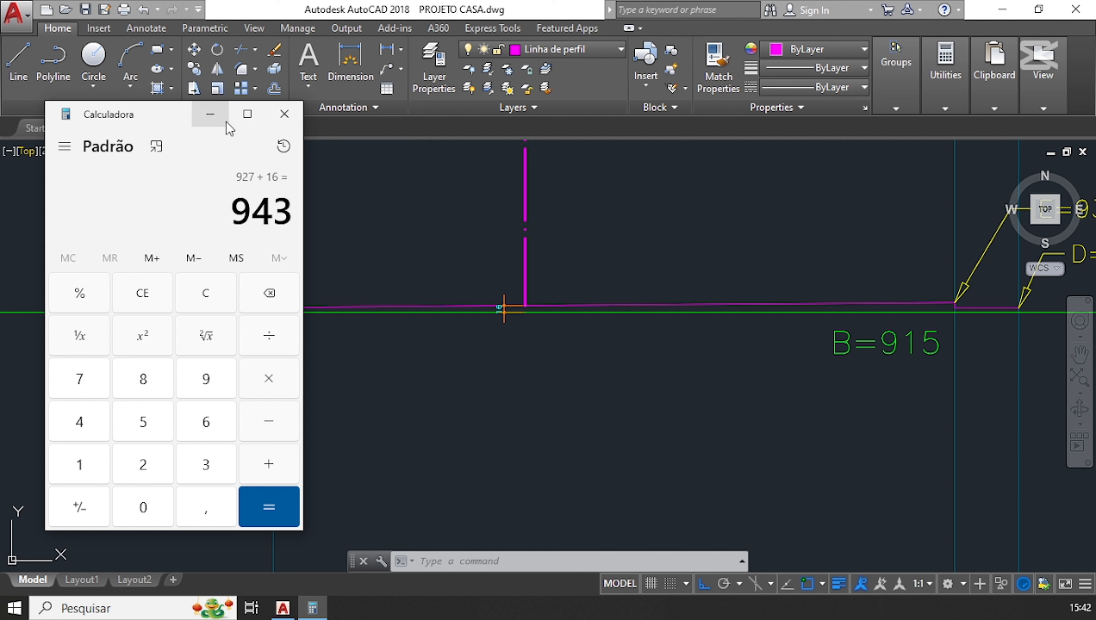
{"action": "left_click", "coordinate": [210, 117]}
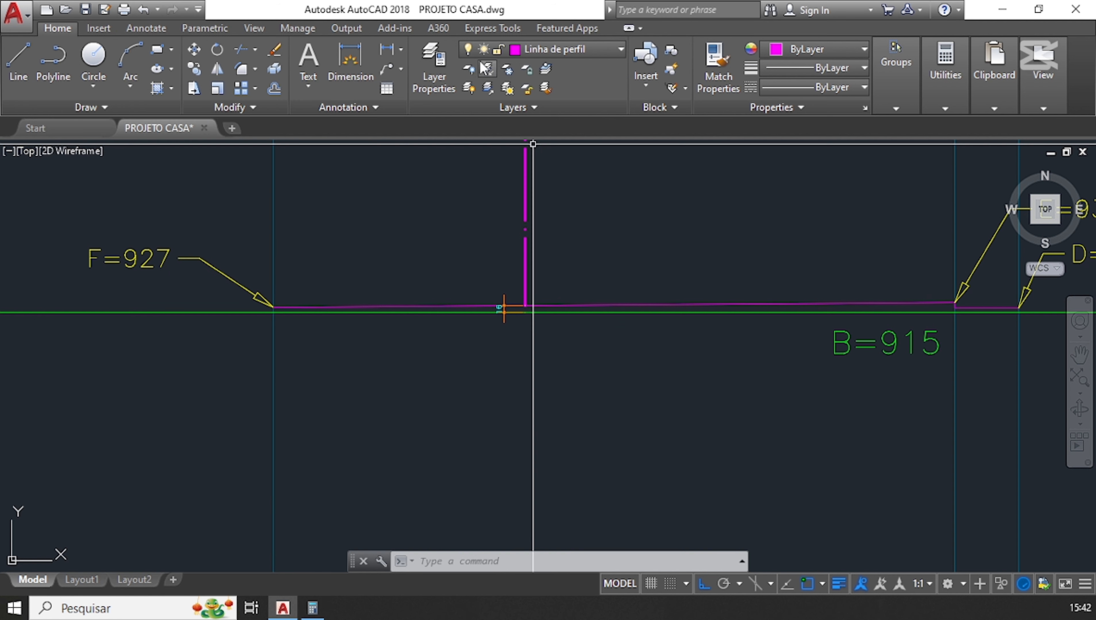
- Add a multileader reading 943 that points at the section line's lower end on the F-E profile
{"action": "left_click", "coordinate": [374, 70]}
{"action": "left_click", "coordinate": [388, 69]}
{"action": "scroll", "coordinate": [523, 339], "scroll_direction": "up", "scroll_amount": 7}
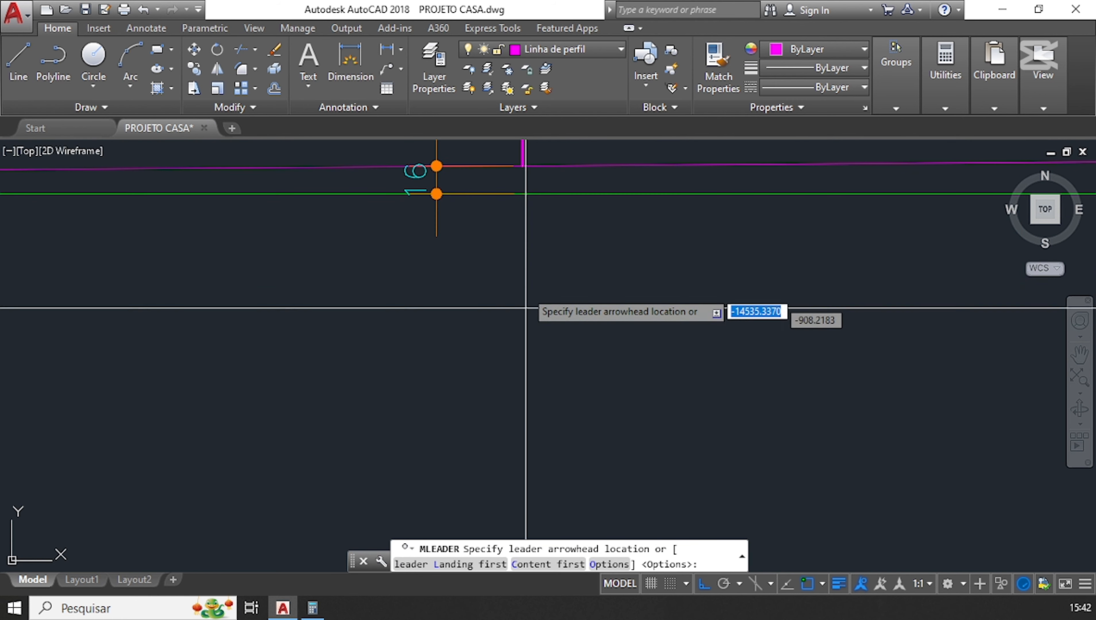
{"action": "left_click", "coordinate": [519, 167]}
{"action": "scroll", "coordinate": [517, 235], "scroll_direction": "down", "scroll_amount": 6}
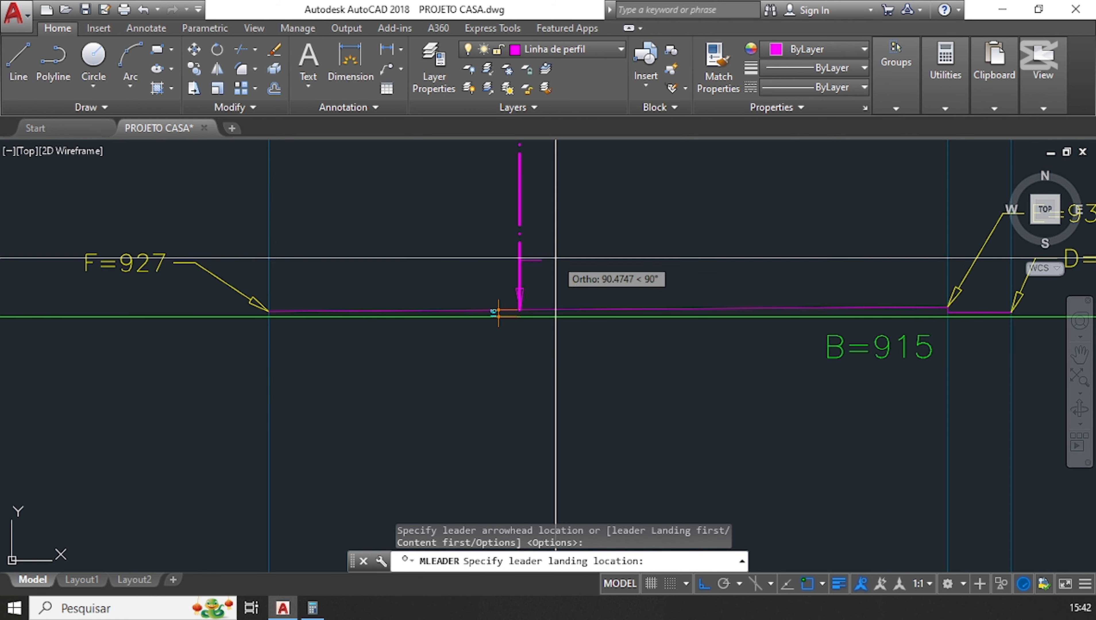
{"action": "left_click", "coordinate": [581, 213]}
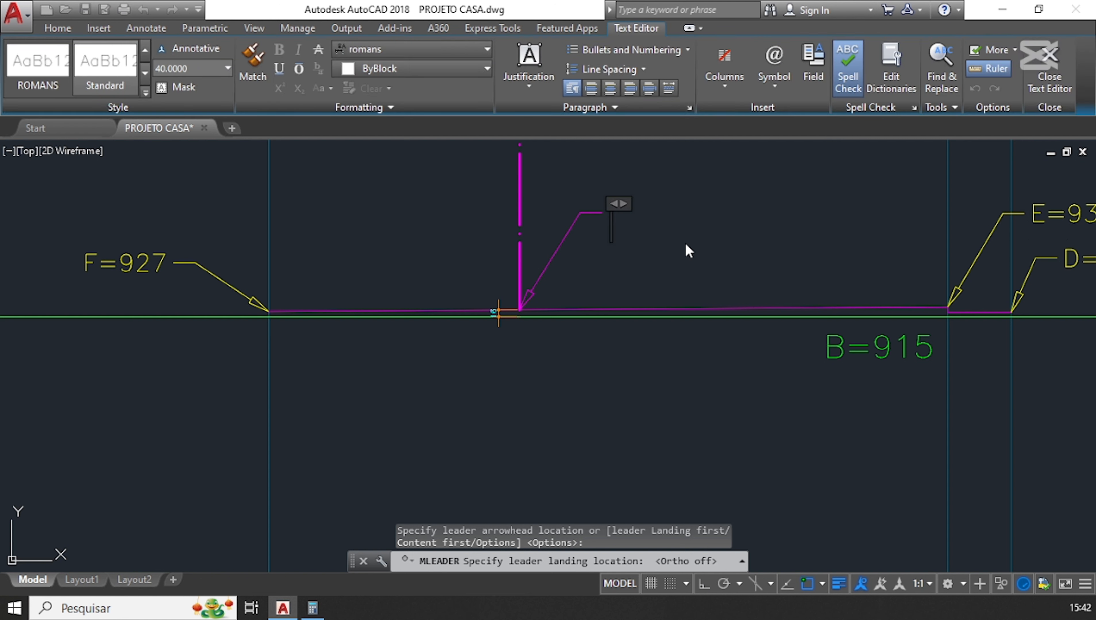
{"action": "type", "text": "94.3"}
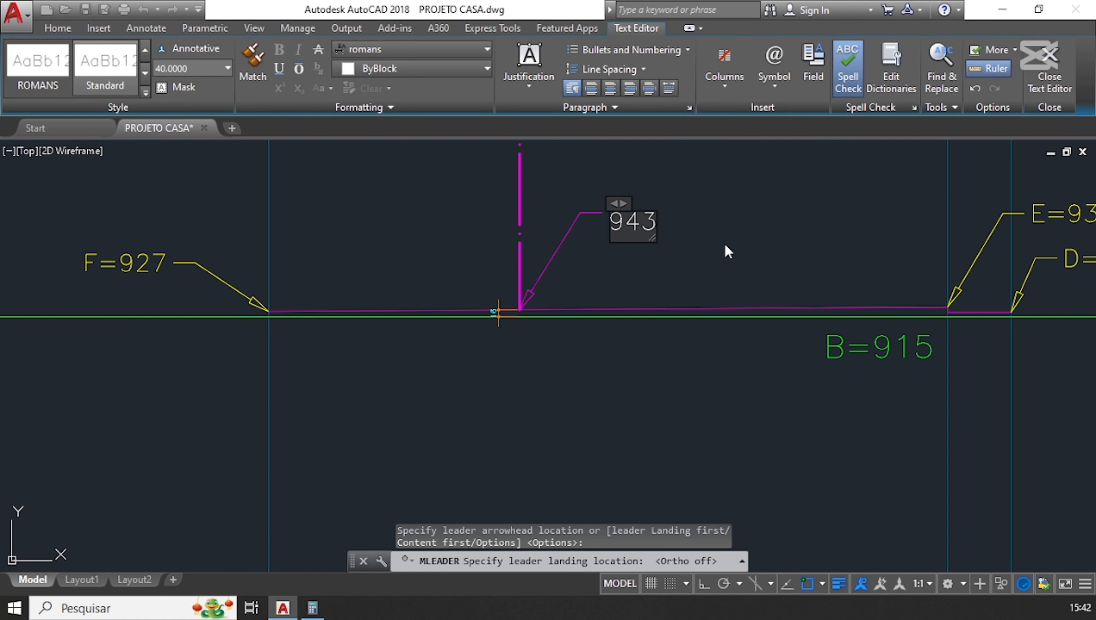
{"action": "left_click", "coordinate": [724, 247]}
- Change the colour of the 943 leader label to light red
{"action": "left_click", "coordinate": [626, 213]}
{"action": "left_click", "coordinate": [583, 208]}
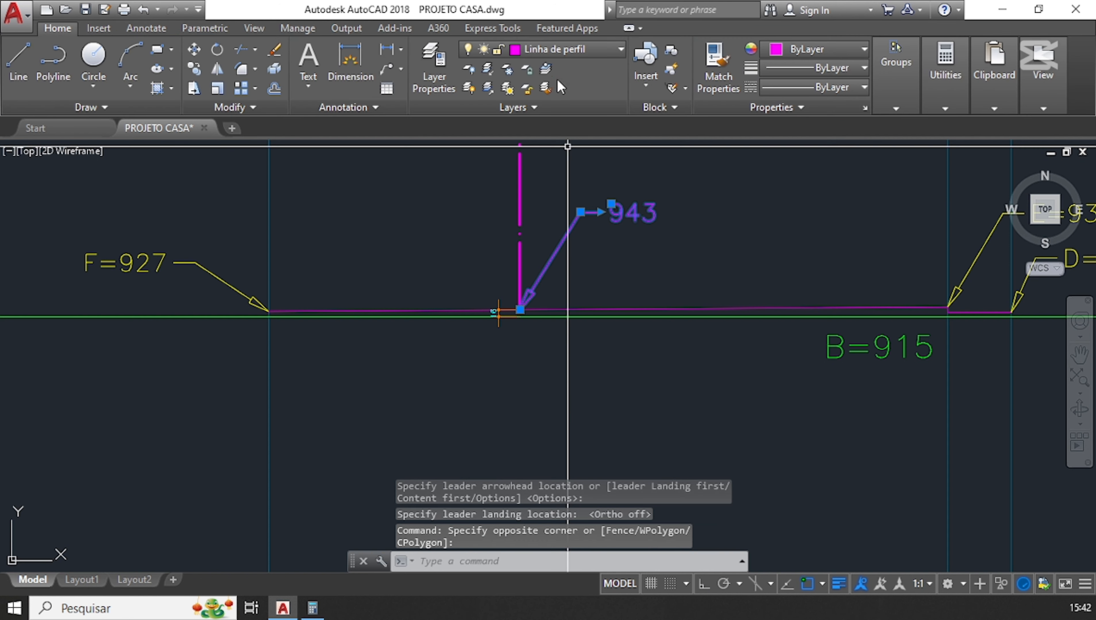
{"action": "left_click", "coordinate": [567, 49]}
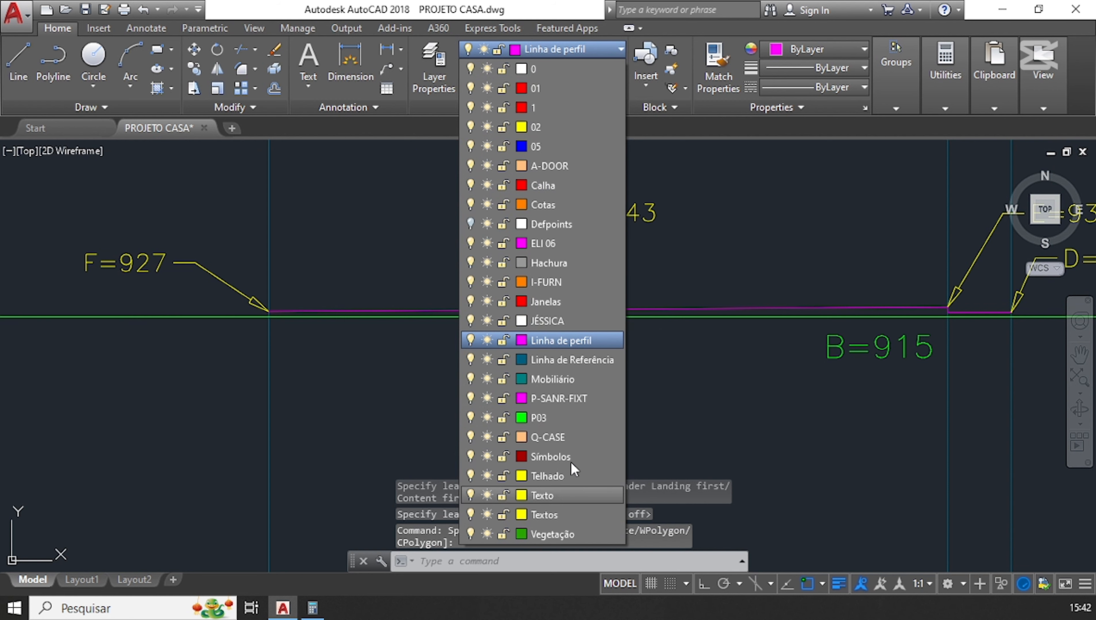
{"action": "left_click", "coordinate": [825, 45]}
{"action": "left_click", "coordinate": [824, 45]}
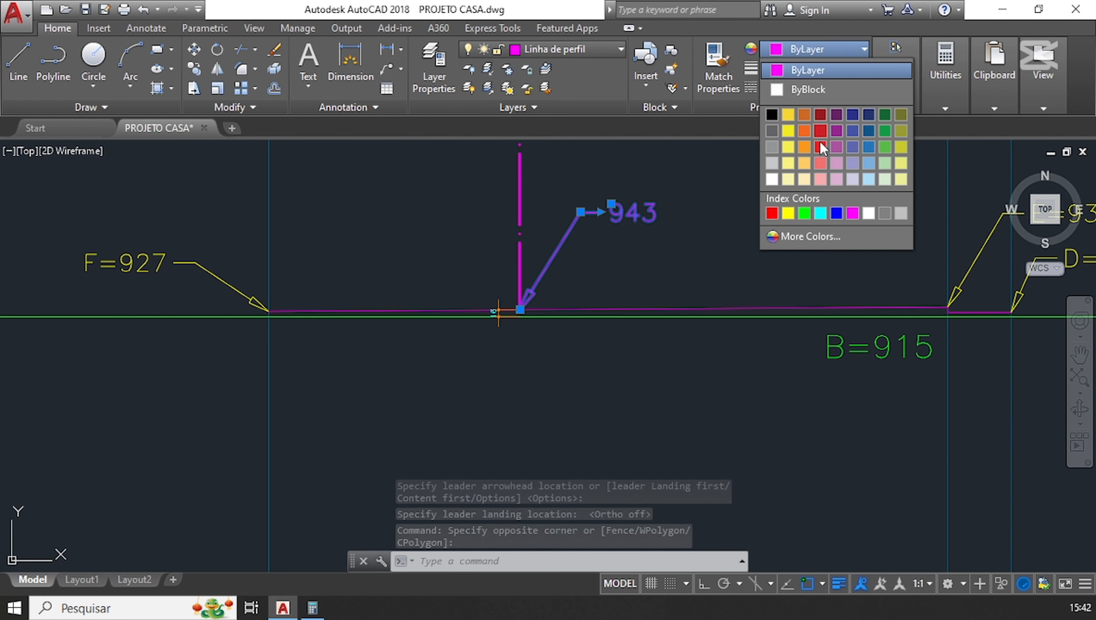
{"action": "left_click", "coordinate": [823, 183]}
{"action": "key", "text": "Escape"}
{"action": "key", "text": "Escape"}
{"action": "scroll", "coordinate": [567, 387], "scroll_direction": "down", "scroll_amount": 3}
{"action": "scroll", "coordinate": [568, 346], "scroll_direction": "up", "scroll_amount": 2}
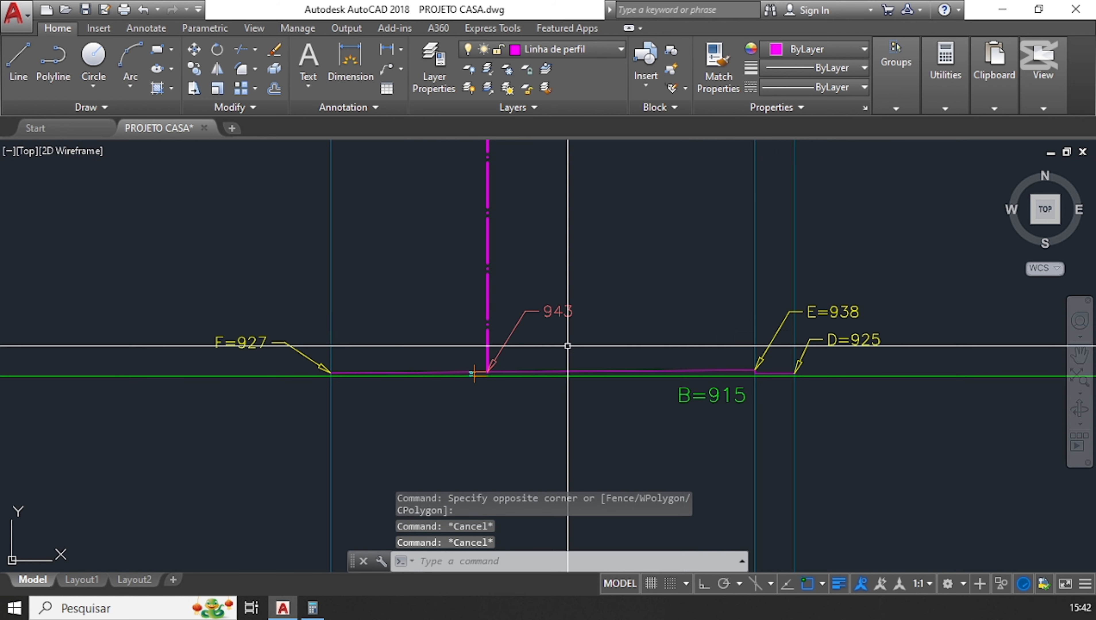
{"action": "middle_click_drag", "start_coordinate": [567, 347], "coordinate": [546, 376]}
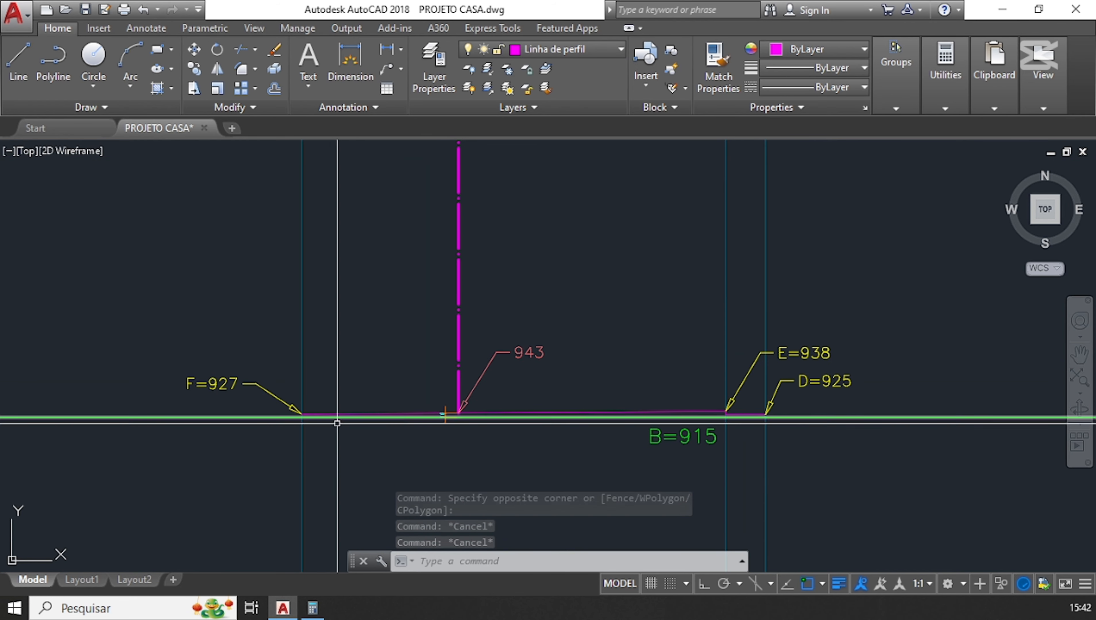
{"action": "middle_click_drag", "start_coordinate": [415, 438], "coordinate": [426, 379]}
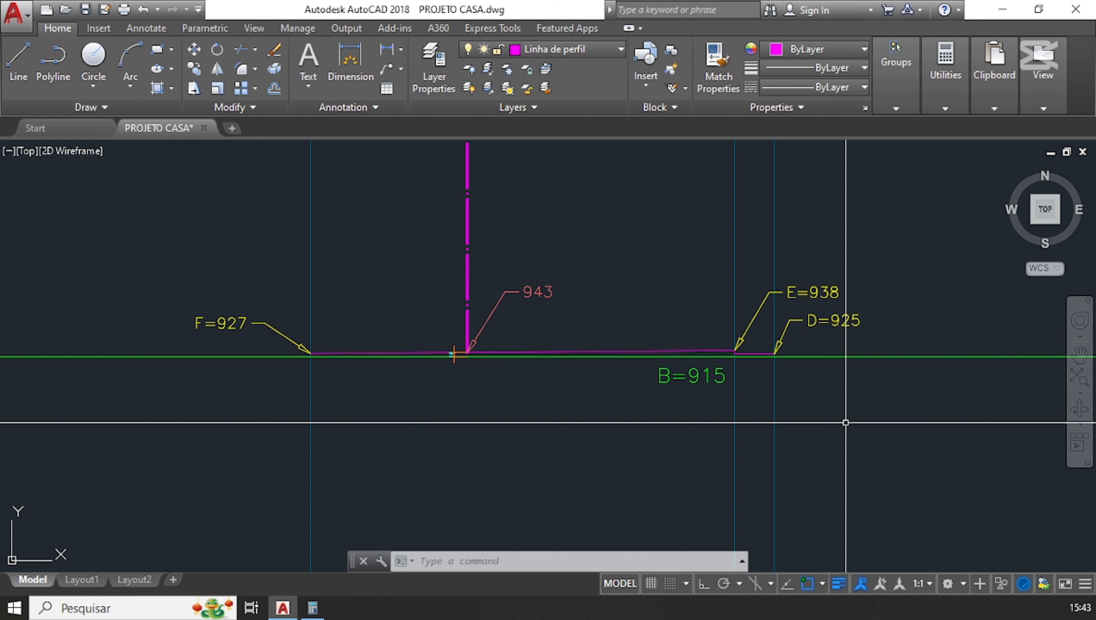
{"action": "scroll", "coordinate": [466, 400], "scroll_direction": "down", "scroll_amount": 2}
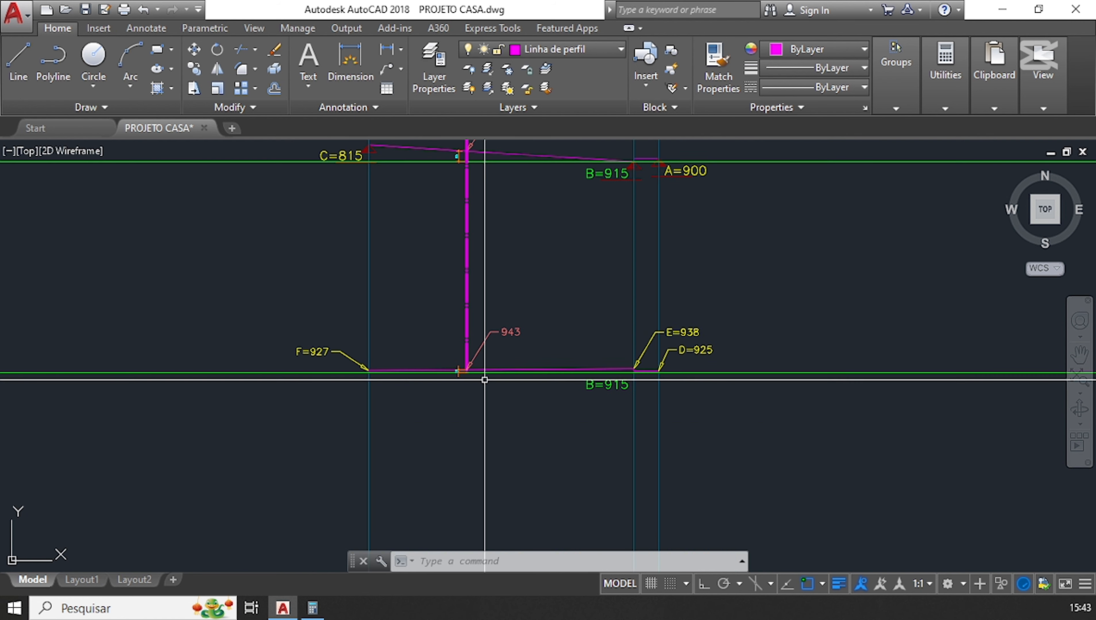
{"action": "middle_click_drag", "start_coordinate": [523, 324], "coordinate": [516, 374]}
{"action": "scroll", "coordinate": [517, 373], "scroll_direction": "down", "scroll_amount": 2}
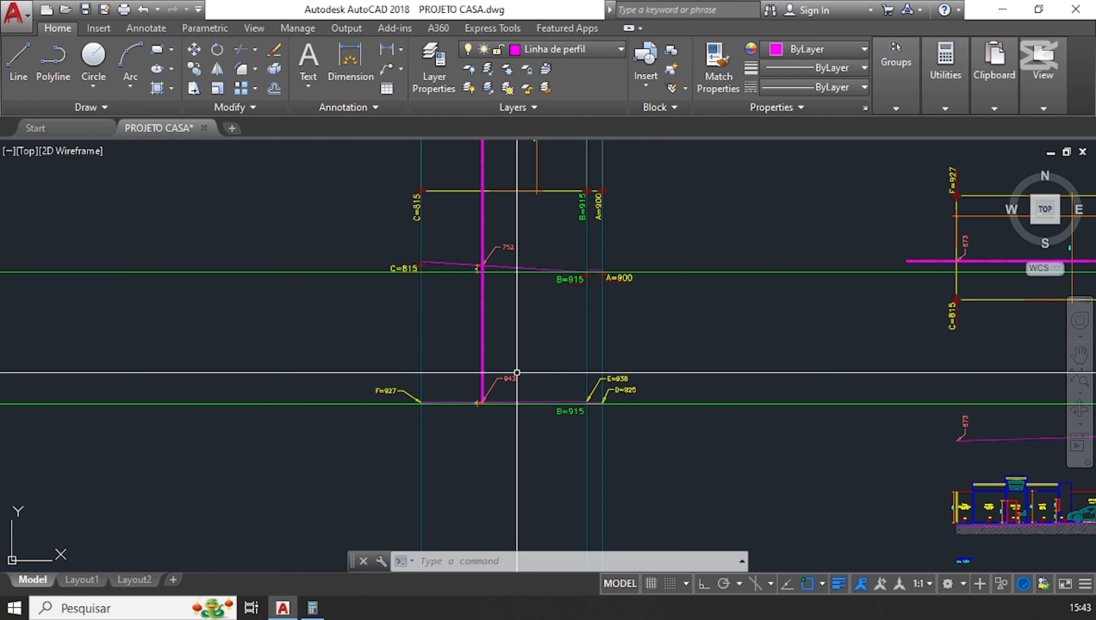
- Erase the two green horizontal construction lines running through the profiles below the lot plan
{"action": "left_click", "coordinate": [729, 272]}
{"action": "left_click", "coordinate": [723, 386]}
{"action": "left_click", "coordinate": [712, 433]}
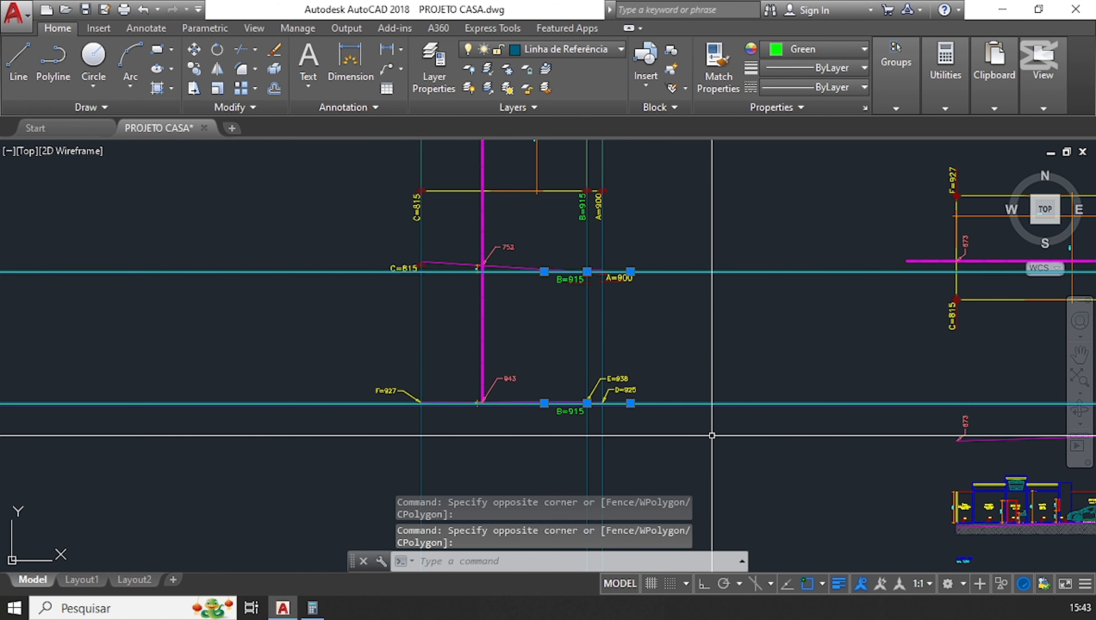
{"action": "key", "text": "Delete"}
- Copy the 752 leader from the upper profile to where the magenta section line crosses the lot plan's lower boundary
{"action": "scroll", "coordinate": [579, 318], "scroll_direction": "up", "scroll_amount": 3}
{"action": "scroll", "coordinate": [484, 299], "scroll_direction": "down", "scroll_amount": 5}
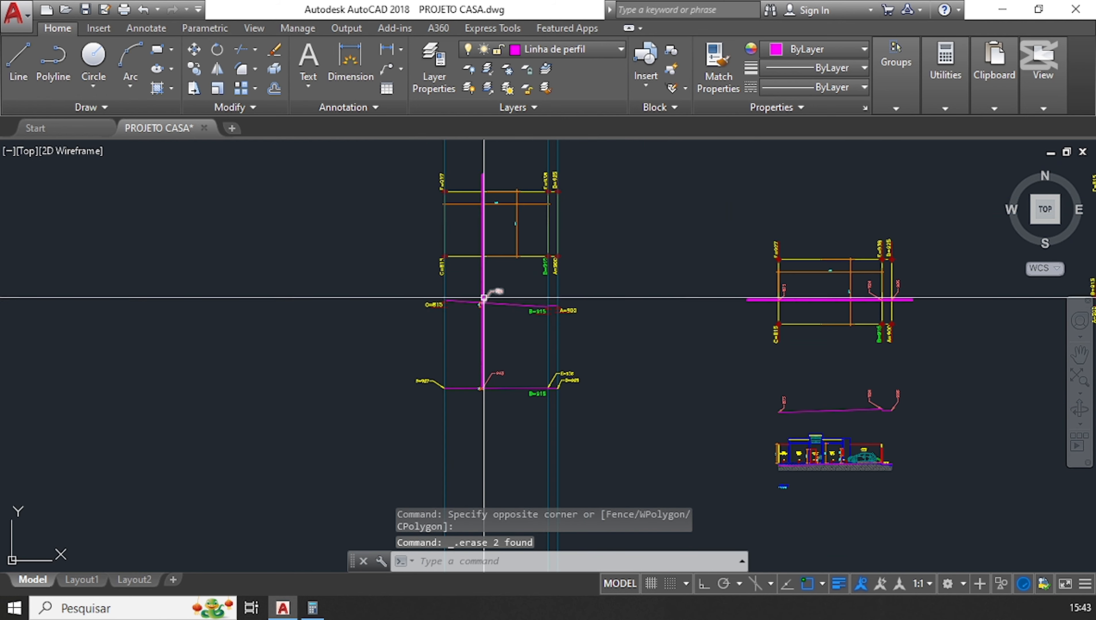
{"action": "scroll", "coordinate": [519, 302], "scroll_direction": "up", "scroll_amount": 4}
{"action": "left_click", "coordinate": [518, 301]}
{"action": "left_click", "coordinate": [488, 292]}
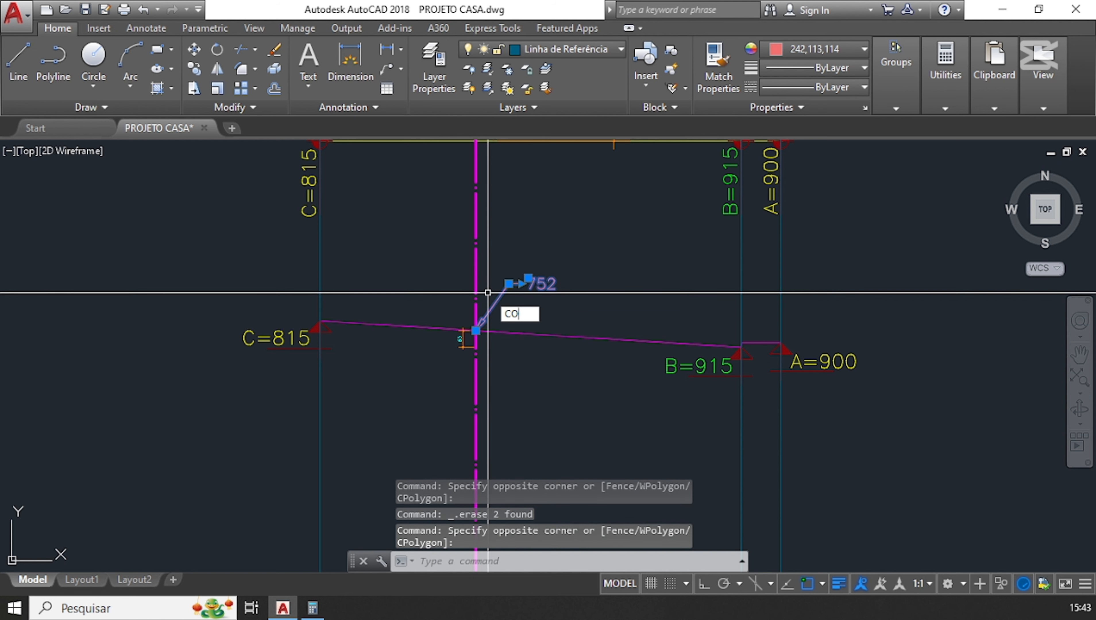
{"action": "type", "text": "CO"}
{"action": "key", "text": "Return"}
{"action": "scroll", "coordinate": [478, 331], "scroll_direction": "up", "scroll_amount": 3}
{"action": "left_click", "coordinate": [475, 332]}
{"action": "scroll", "coordinate": [490, 336], "scroll_direction": "down", "scroll_amount": 3}
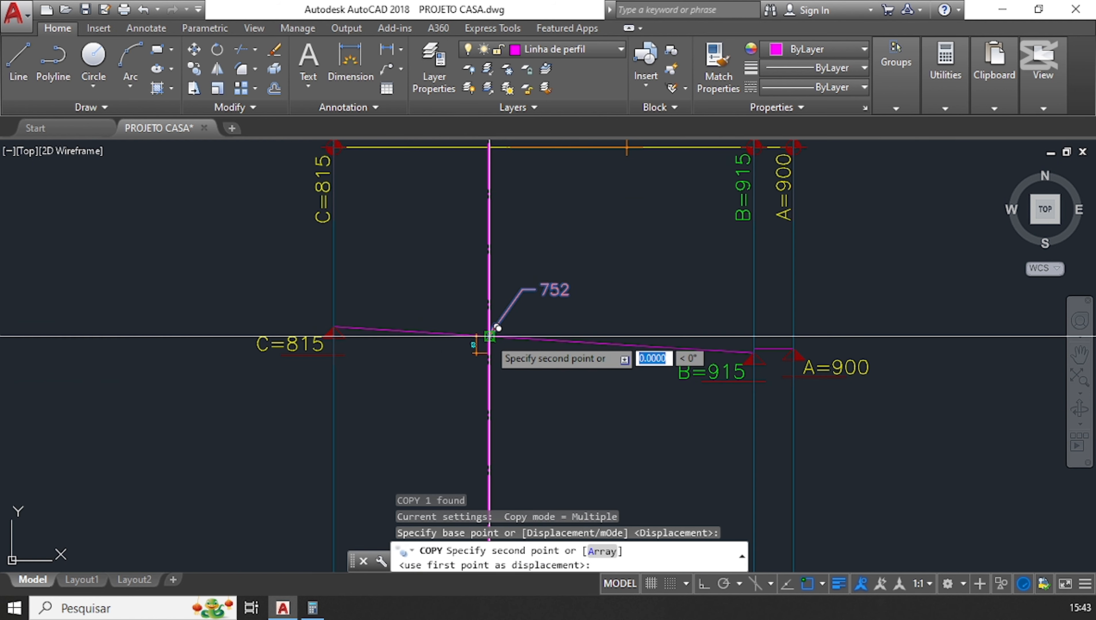
{"action": "mouse_move", "coordinate": [490, 192]}
{"action": "middle_mouse_down"}
{"action": "mouse_move", "coordinate": [477, 340]}
{"action": "mouse_move", "coordinate": [505, 99]}
{"action": "middle_mouse_up"}
{"action": "left_click", "coordinate": [477, 295]}
{"action": "key", "text": "Escape"}
{"action": "key", "text": "Escape"}
- Copy the 943 leader from the lower profile to where the magenta section line crosses the lot plan's upper boundary
{"action": "middle_click_drag", "start_coordinate": [515, 494], "coordinate": [507, 211]}
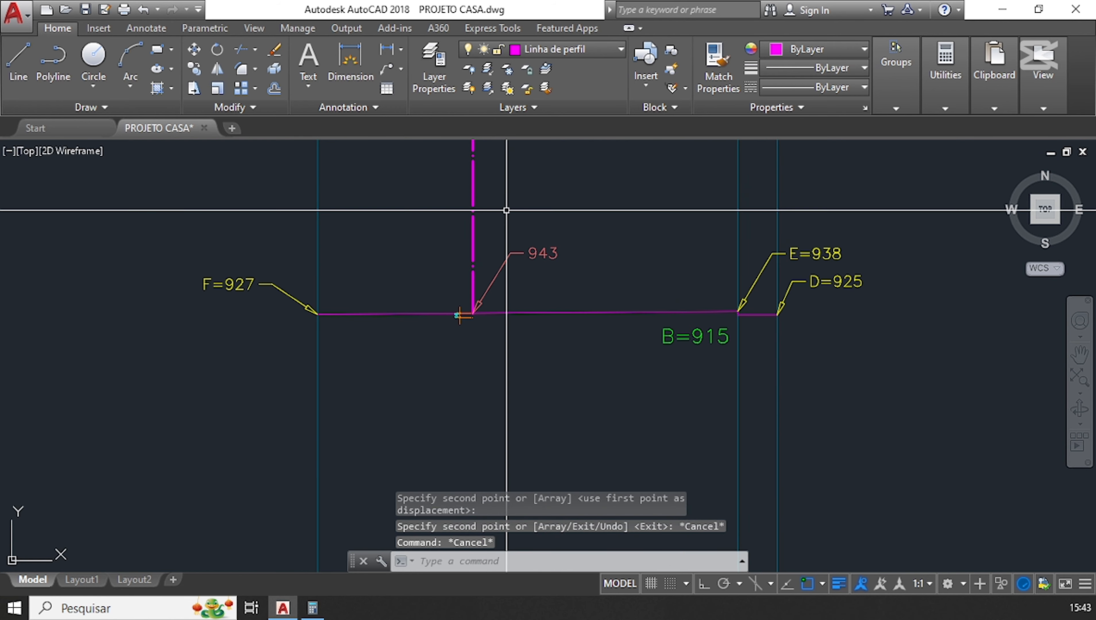
{"action": "left_click", "coordinate": [502, 277]}
{"action": "key", "text": "Return"}
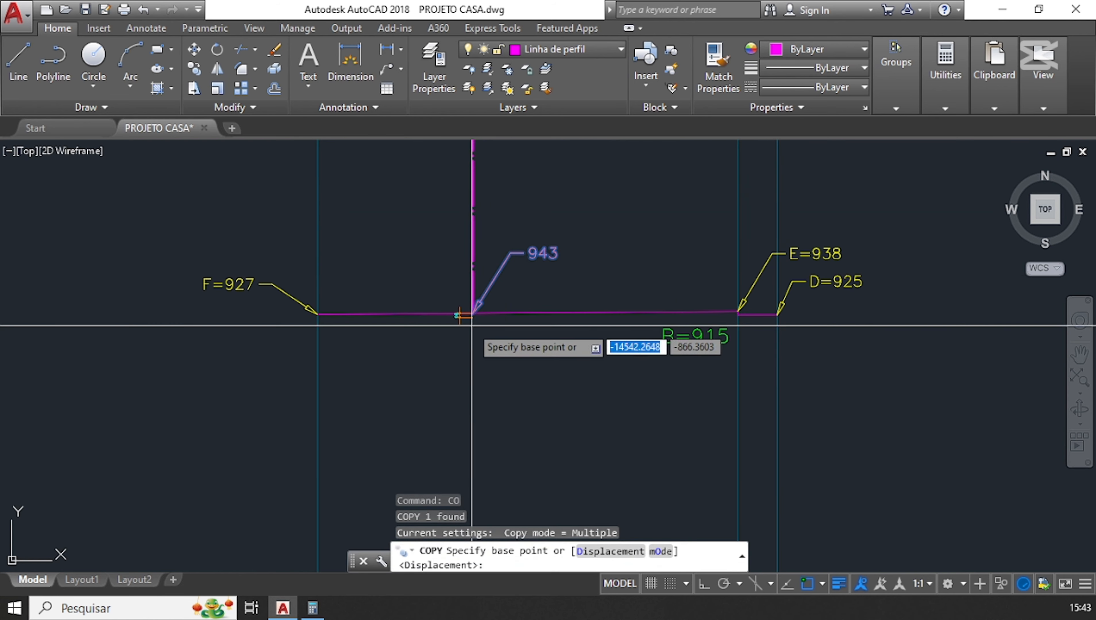
{"action": "scroll", "coordinate": [482, 311], "scroll_direction": "up", "scroll_amount": 3}
{"action": "left_click", "coordinate": [482, 312]}
{"action": "scroll", "coordinate": [482, 311], "scroll_direction": "down", "scroll_amount": 5}
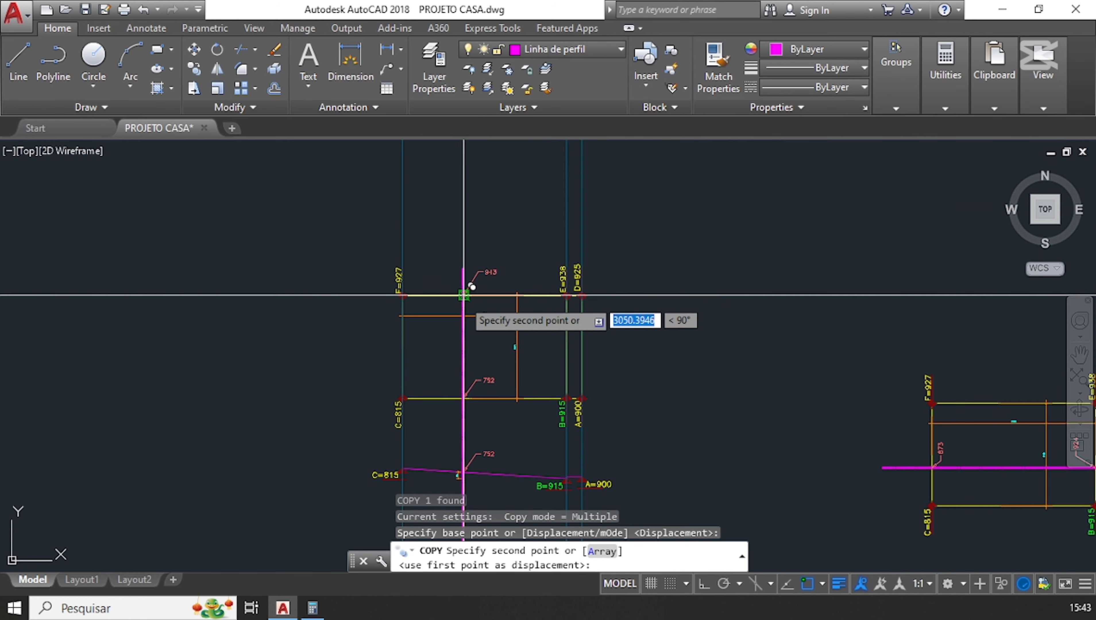
{"action": "scroll", "coordinate": [466, 295], "scroll_direction": "up", "scroll_amount": 6}
{"action": "left_click", "coordinate": [473, 271]}
{"action": "scroll", "coordinate": [474, 272], "scroll_direction": "down", "scroll_amount": 5}
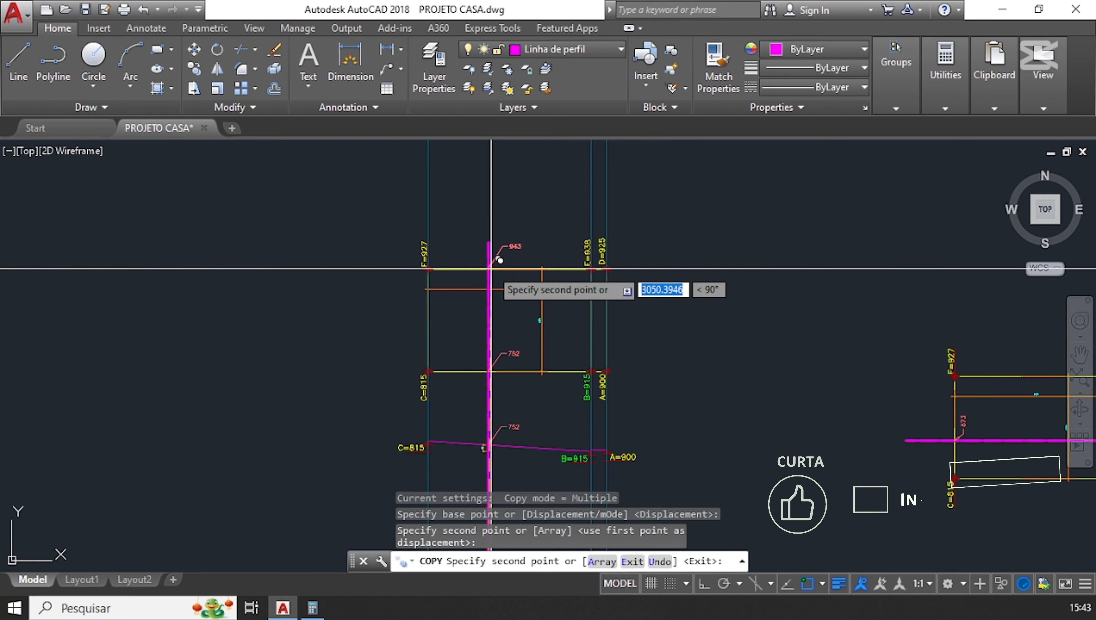
{"action": "key", "text": "Escape"}
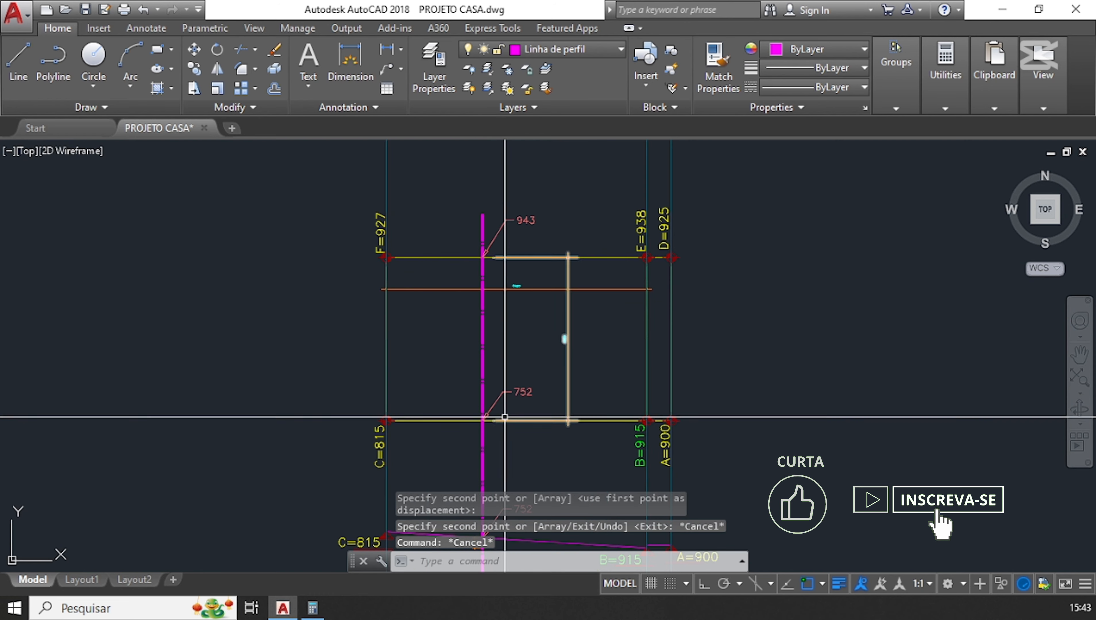
- Copy the lot plan with its level labels, leaders and magenta section line horizontally into the empty area to its left, with Ortho on
{"action": "scroll", "coordinate": [480, 276], "scroll_direction": "down", "scroll_amount": 3}
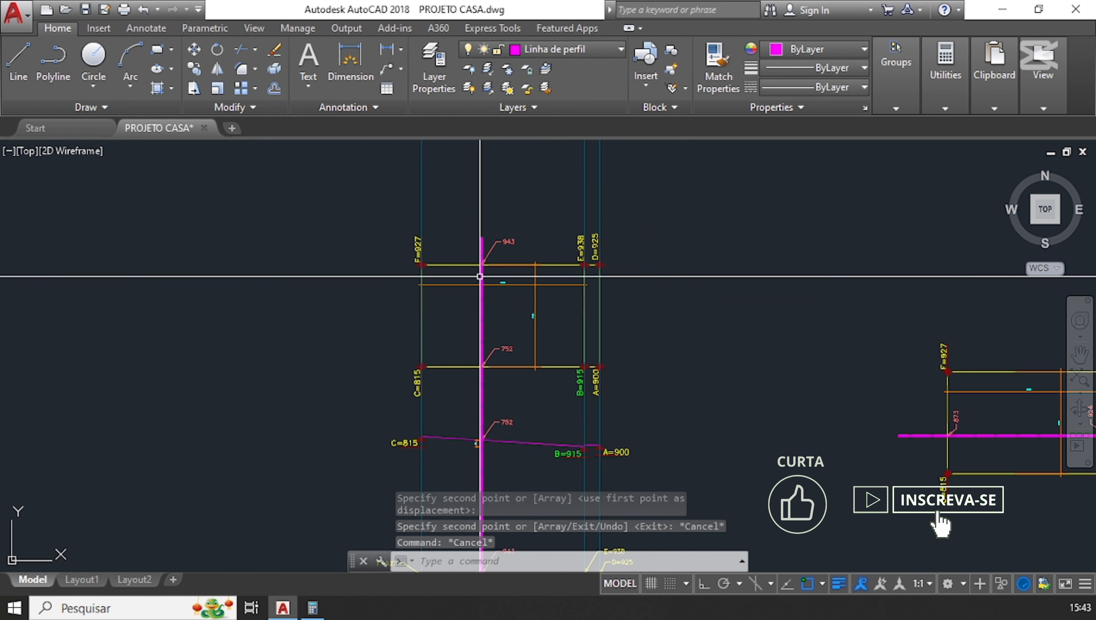
{"action": "middle_click_drag", "start_coordinate": [506, 329], "coordinate": [510, 333]}
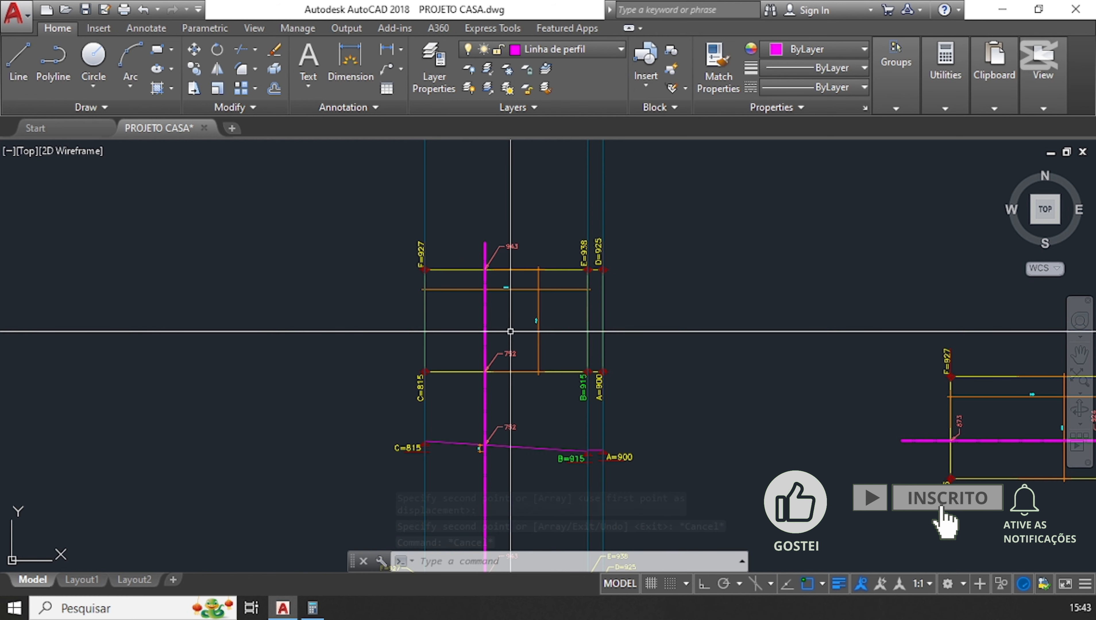
{"action": "scroll", "coordinate": [482, 301], "scroll_direction": "down", "scroll_amount": 2}
{"action": "scroll", "coordinate": [462, 304], "scroll_direction": "up", "scroll_amount": 2}
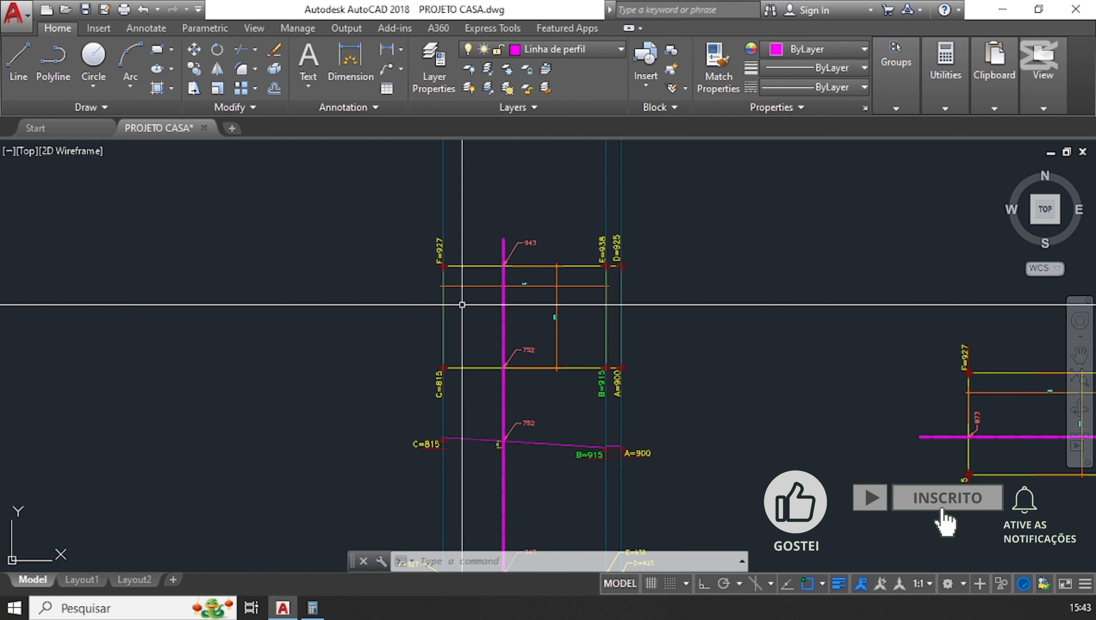
{"action": "left_click", "coordinate": [395, 217]}
{"action": "left_click", "coordinate": [718, 408]}
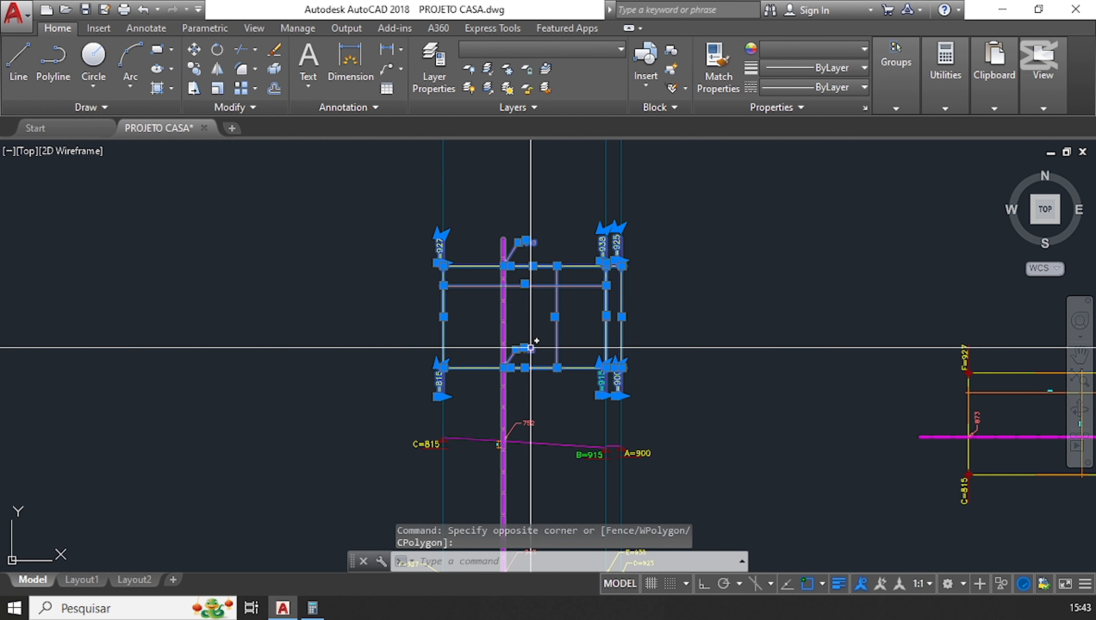
{"action": "left_click", "coordinate": [527, 345]}
{"action": "left_click", "coordinate": [473, 316]}
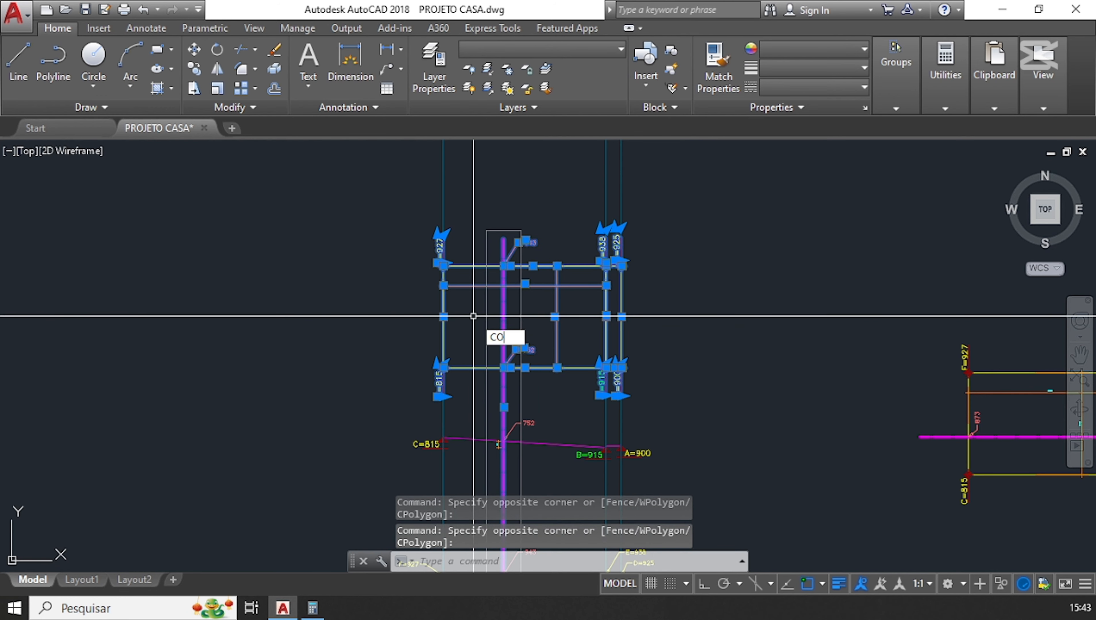
{"action": "type", "text": "CO"}
{"action": "key", "text": "Return"}
{"action": "scroll", "coordinate": [710, 323], "scroll_direction": "down", "scroll_amount": 2}
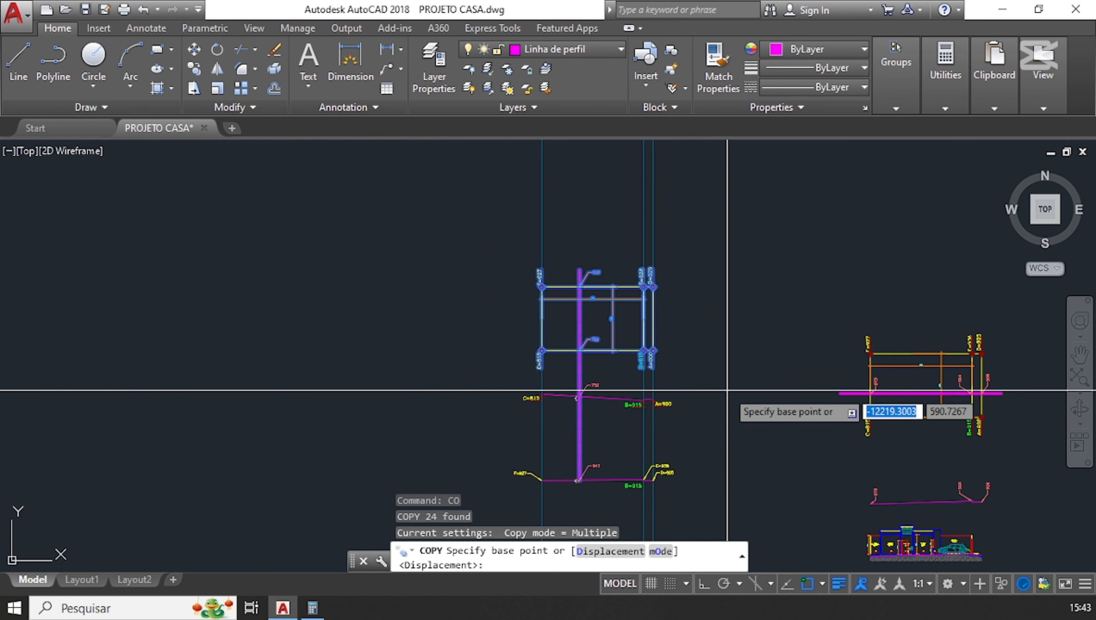
{"action": "left_click", "coordinate": [727, 391]}
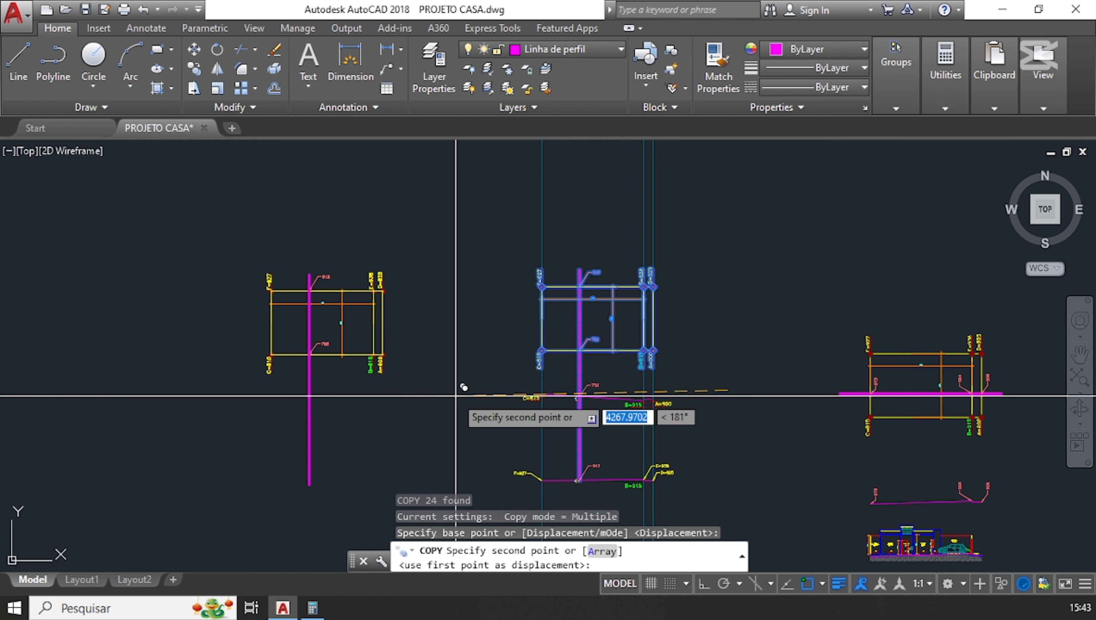
{"action": "key", "text": "F8"}
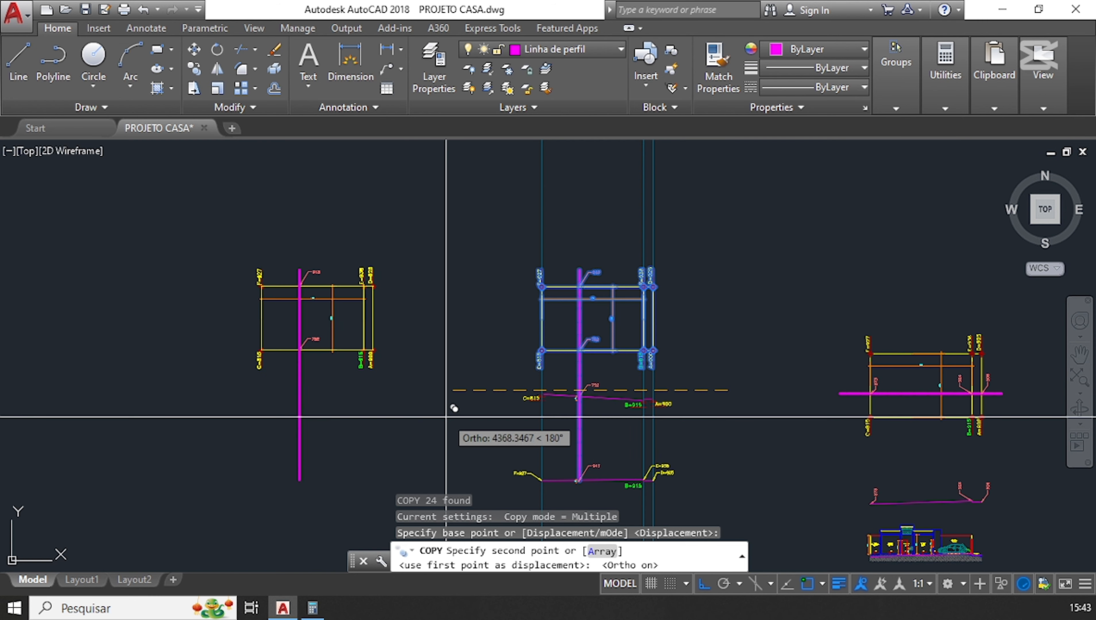
{"action": "left_click", "coordinate": [440, 425]}
{"action": "key", "text": "Escape"}
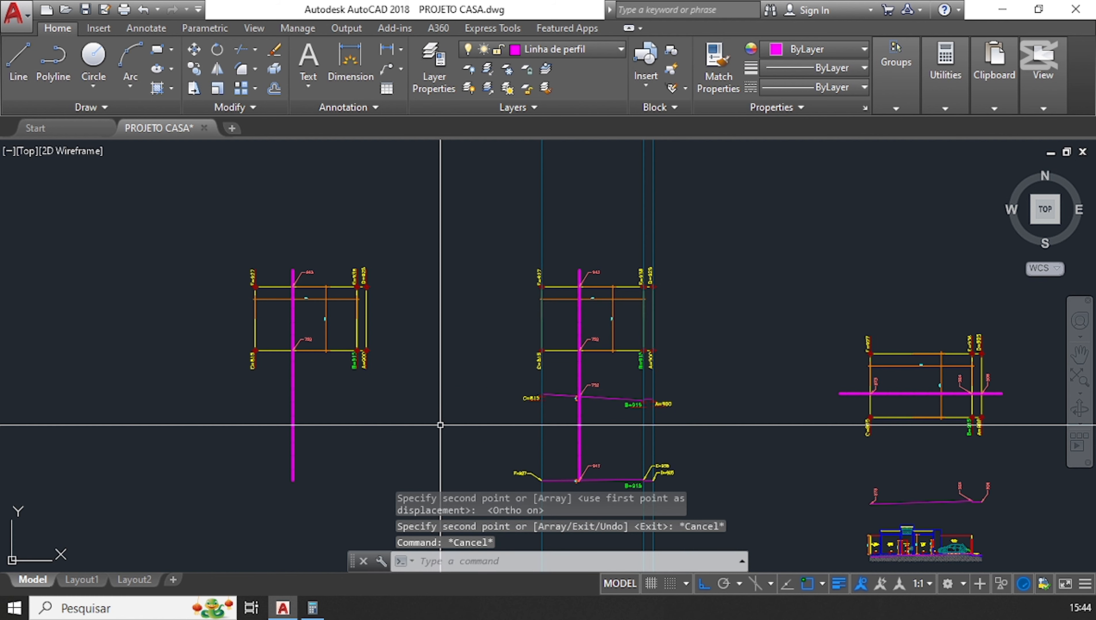
- Rotate the copied lot plan with its labels and section line by 90 degrees about a point inside the plan
{"action": "scroll", "coordinate": [363, 356], "scroll_direction": "down", "scroll_amount": 3}
{"action": "scroll", "coordinate": [266, 399], "scroll_direction": "up", "scroll_amount": 2}
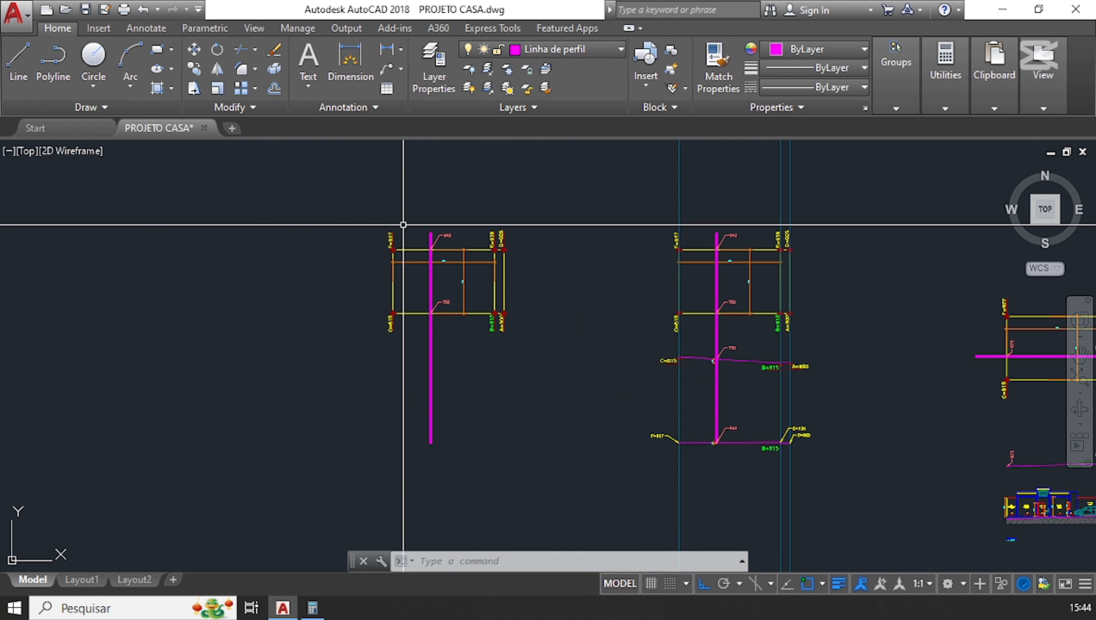
{"action": "left_click", "coordinate": [363, 209]}
{"action": "left_click", "coordinate": [363, 209]}
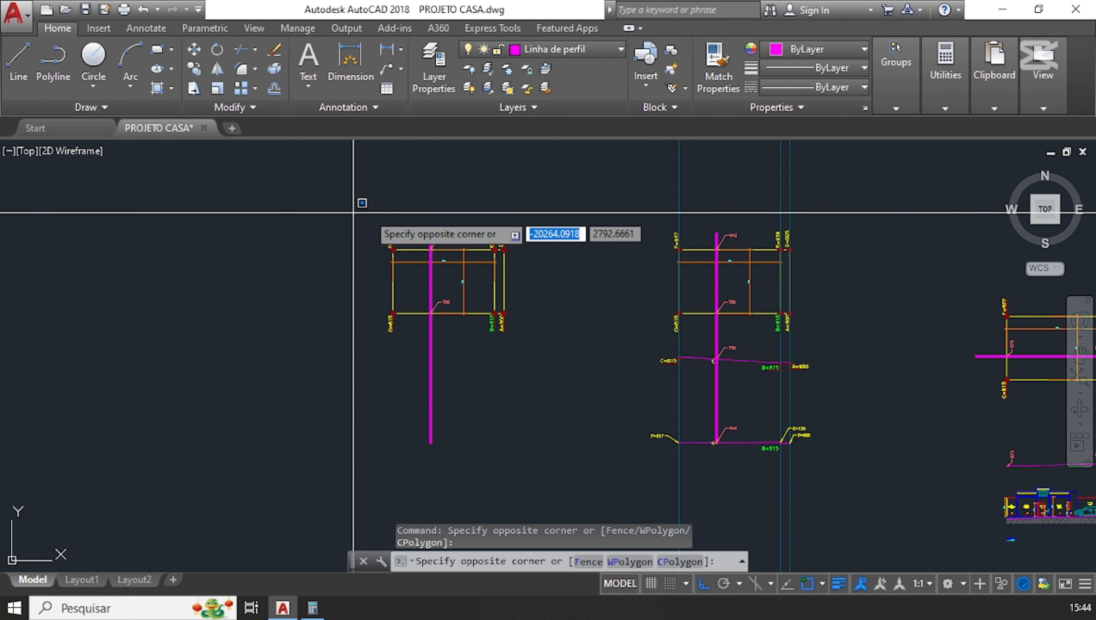
{"action": "left_click", "coordinate": [562, 386]}
{"action": "left_click", "coordinate": [472, 386]}
{"action": "left_click", "coordinate": [358, 376]}
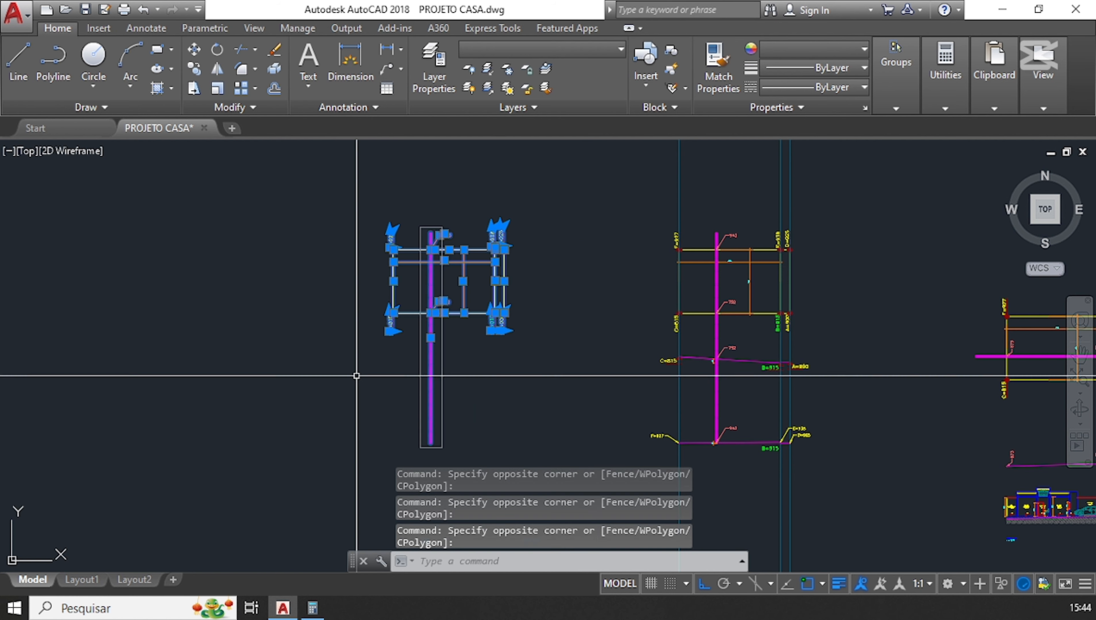
{"action": "type", "text": "ro"}
{"action": "key", "text": "Return"}
{"action": "scroll", "coordinate": [499, 293], "scroll_direction": "up", "scroll_amount": 2}
{"action": "left_click", "coordinate": [464, 281]}
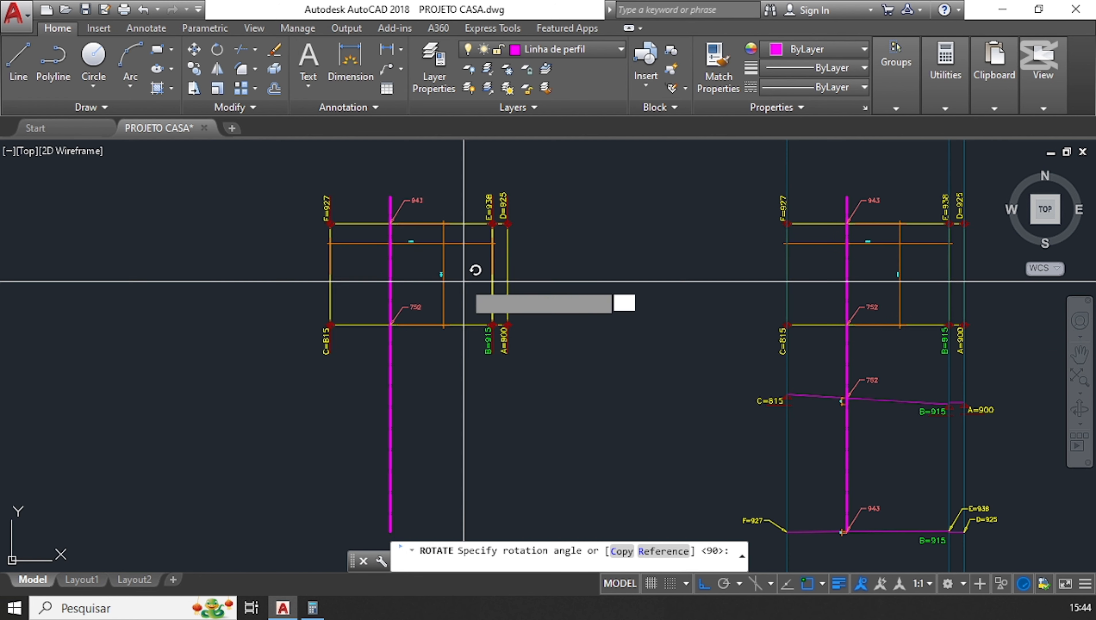
{"action": "type", "text": "90"}
{"action": "key", "text": "Return"}
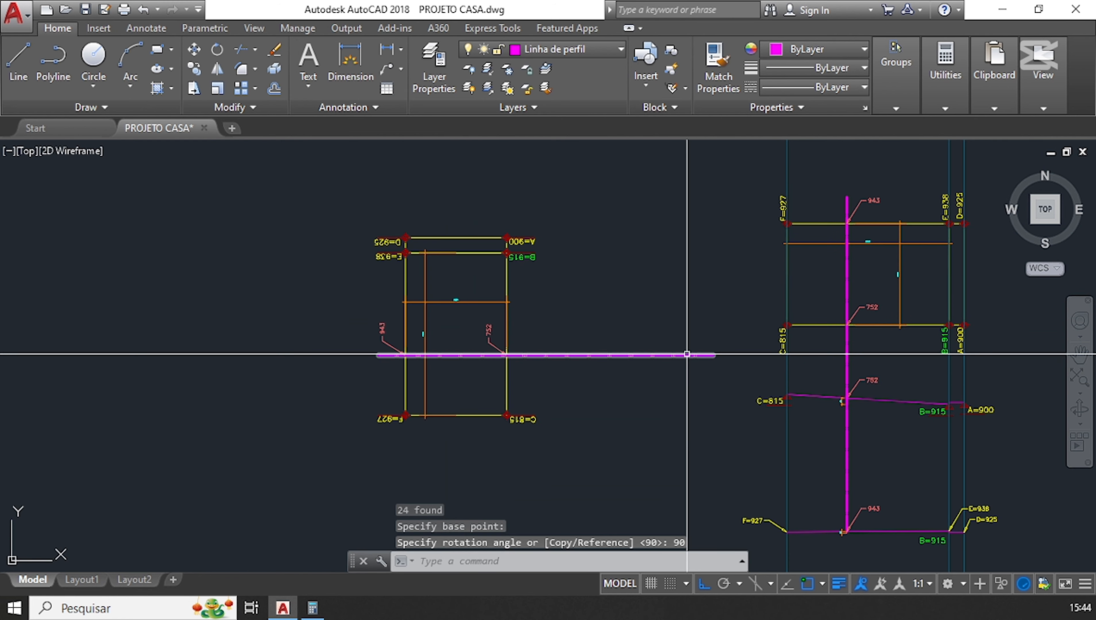
- Examine the section lines on the house floor plan and the earlier lot plans, and compare their orientation with the rotated copy
{"action": "scroll", "coordinate": [467, 367], "scroll_direction": "down", "scroll_amount": 5}
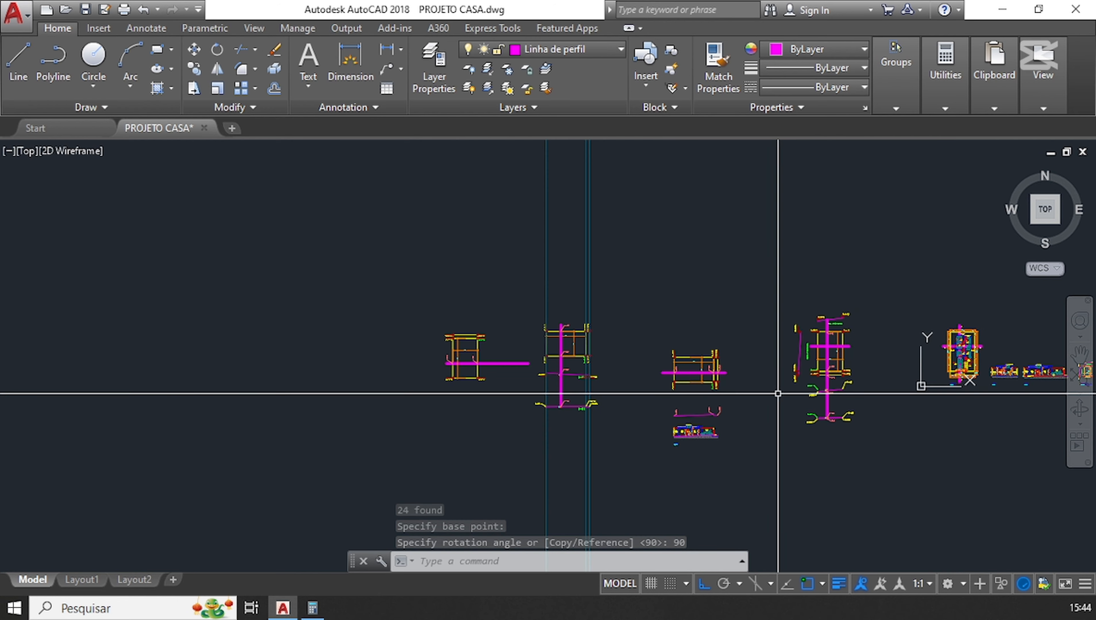
{"action": "scroll", "coordinate": [823, 360], "scroll_direction": "up", "scroll_amount": 2}
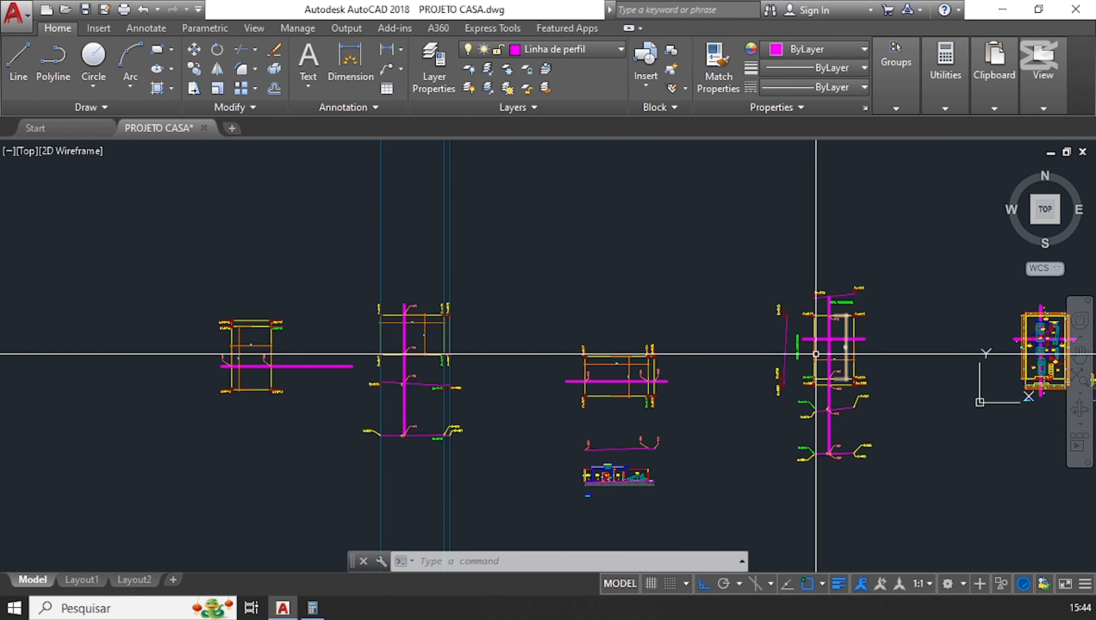
{"action": "scroll", "coordinate": [812, 355], "scroll_direction": "up", "scroll_amount": 5}
{"action": "scroll", "coordinate": [804, 360], "scroll_direction": "down", "scroll_amount": 6}
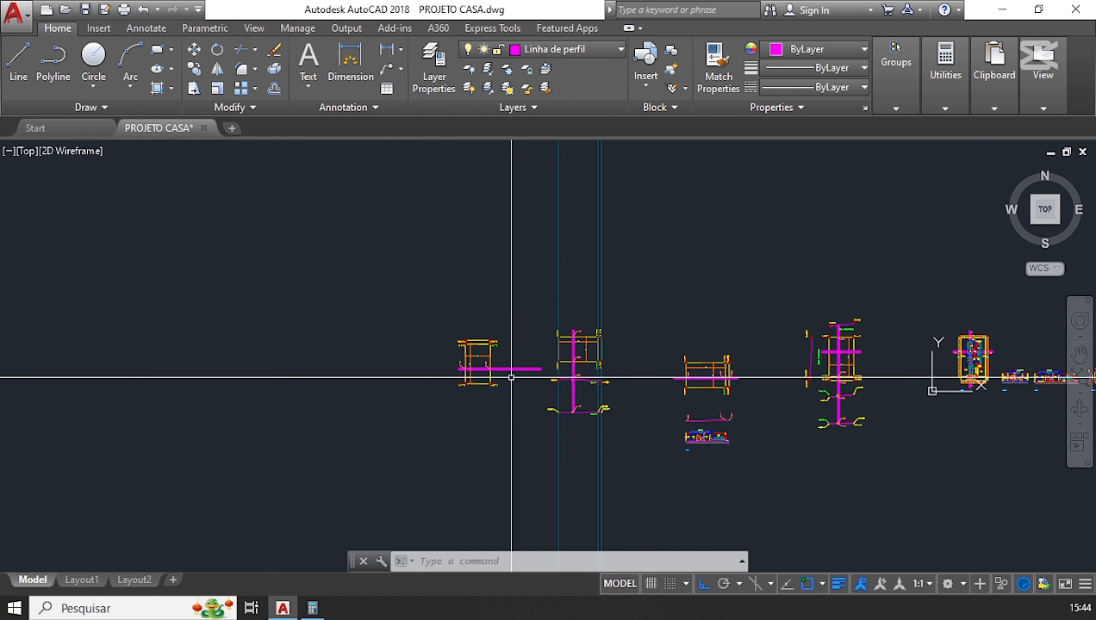
{"action": "scroll", "coordinate": [511, 377], "scroll_direction": "up", "scroll_amount": 2}
{"action": "scroll", "coordinate": [502, 374], "scroll_direction": "down", "scroll_amount": 3}
{"action": "scroll", "coordinate": [875, 284], "scroll_direction": "up", "scroll_amount": 6}
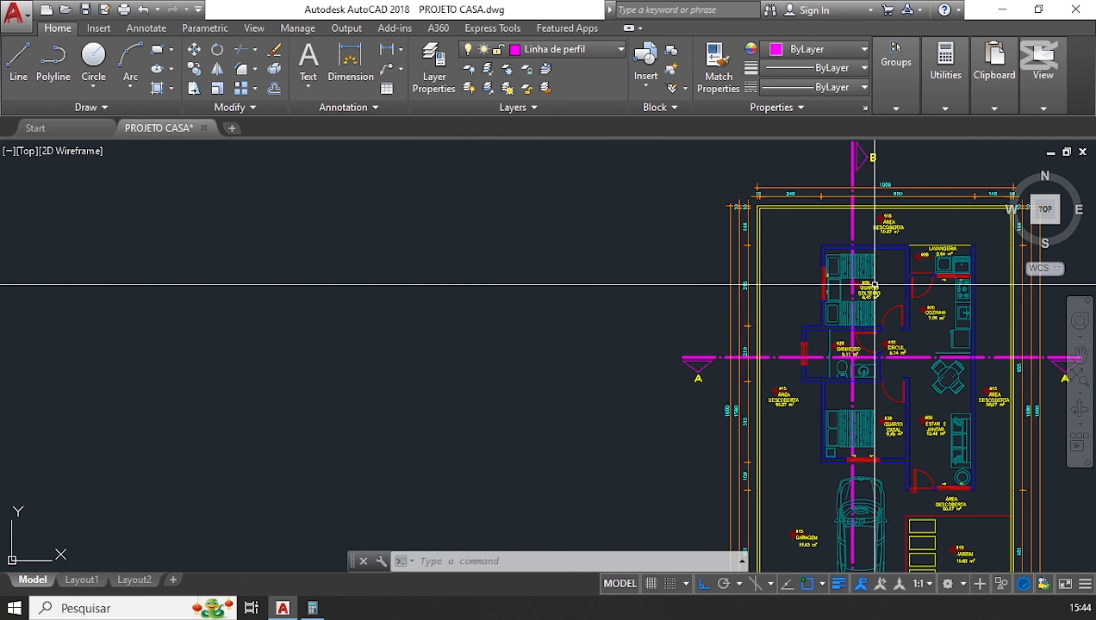
{"action": "scroll", "coordinate": [912, 359], "scroll_direction": "down", "scroll_amount": 3}
{"action": "scroll", "coordinate": [919, 349], "scroll_direction": "up", "scroll_amount": 3}
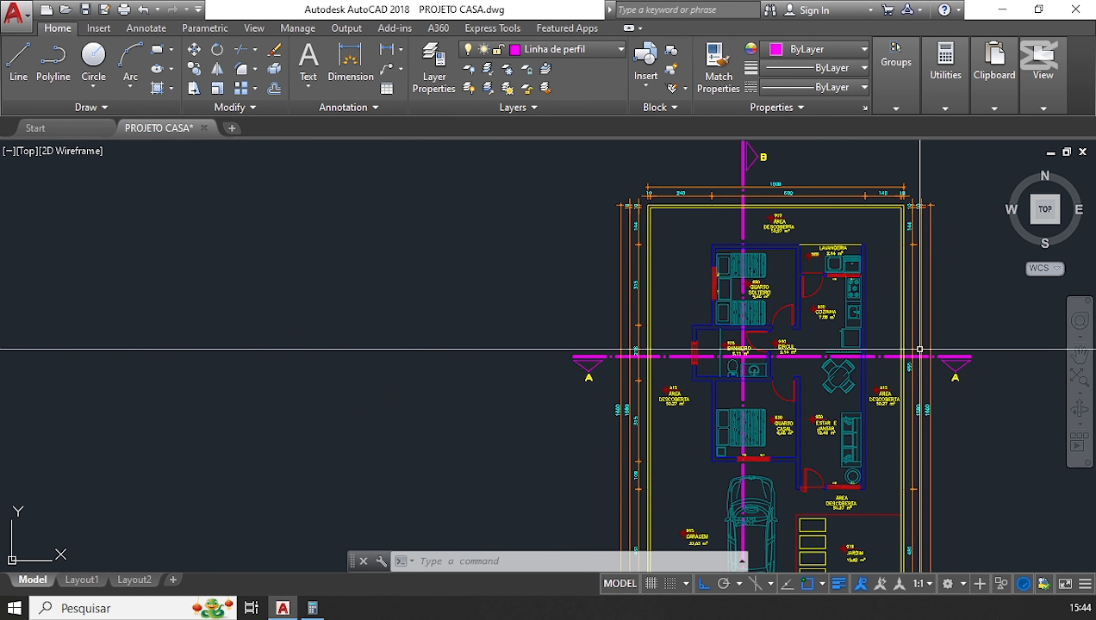
{"action": "scroll", "coordinate": [715, 364], "scroll_direction": "up", "scroll_amount": 1}
{"action": "scroll", "coordinate": [702, 330], "scroll_direction": "down", "scroll_amount": 4}
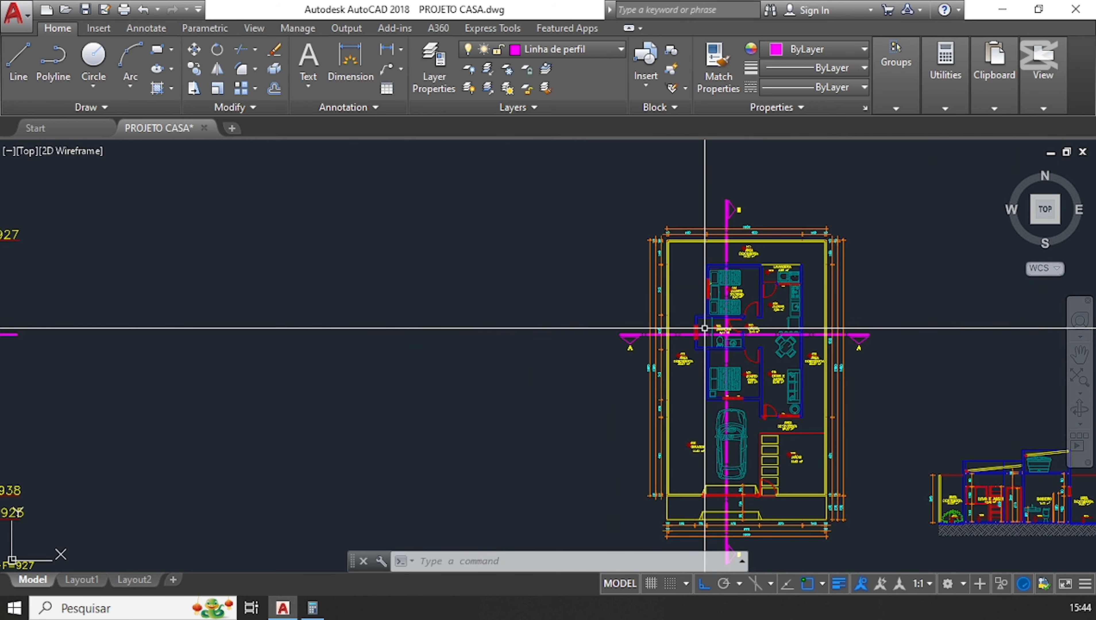
{"action": "scroll", "coordinate": [794, 338], "scroll_direction": "down", "scroll_amount": 2}
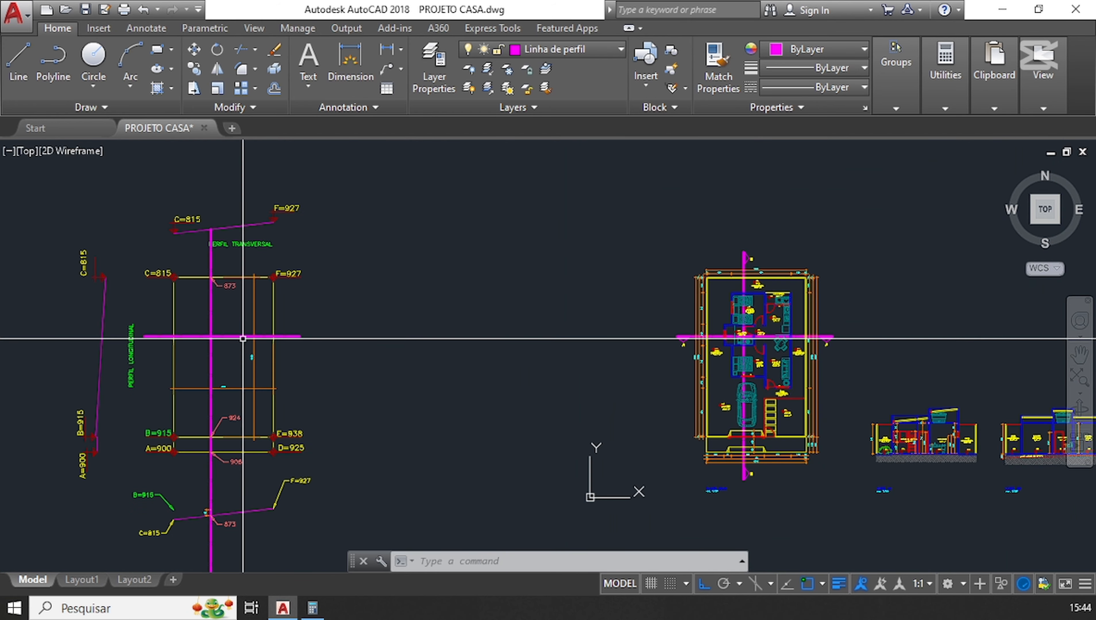
{"action": "middle_click_drag", "start_coordinate": [245, 355], "coordinate": [309, 365]}
{"action": "scroll", "coordinate": [886, 379], "scroll_direction": "up", "scroll_amount": 2}
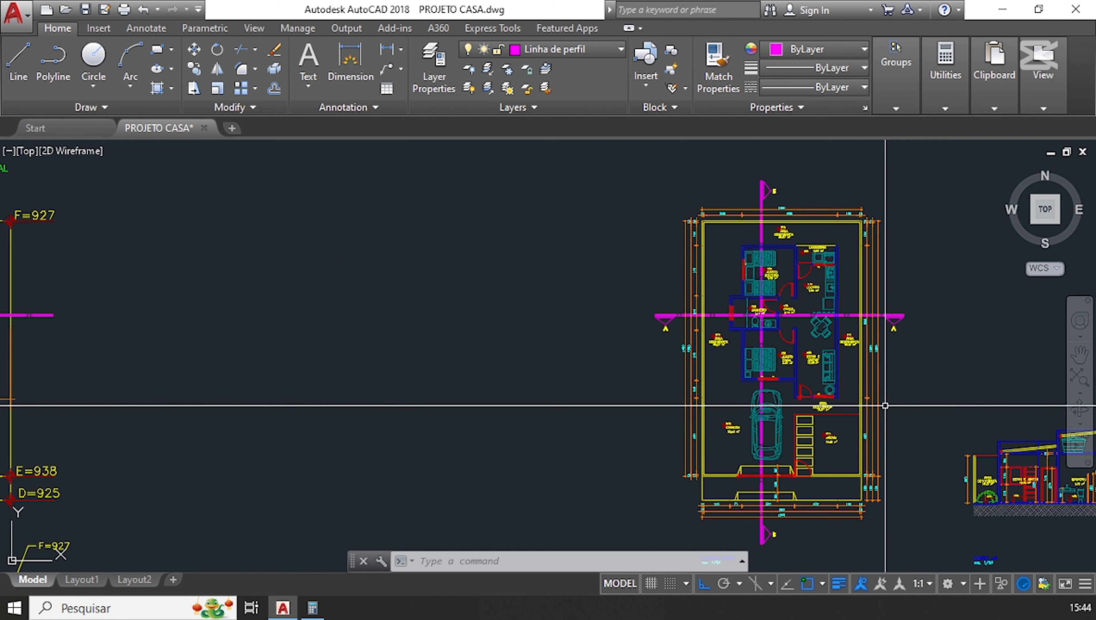
{"action": "scroll", "coordinate": [888, 320], "scroll_direction": "up", "scroll_amount": 4}
{"action": "scroll", "coordinate": [888, 319], "scroll_direction": "down", "scroll_amount": 4}
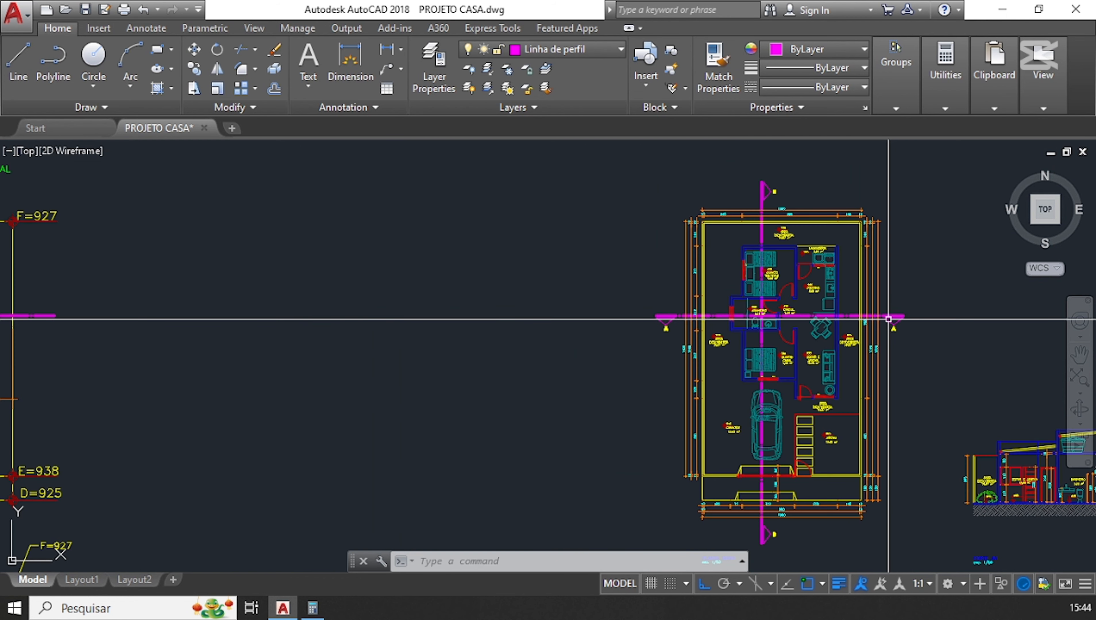
{"action": "middle_click_drag", "start_coordinate": [910, 385], "coordinate": [842, 354]}
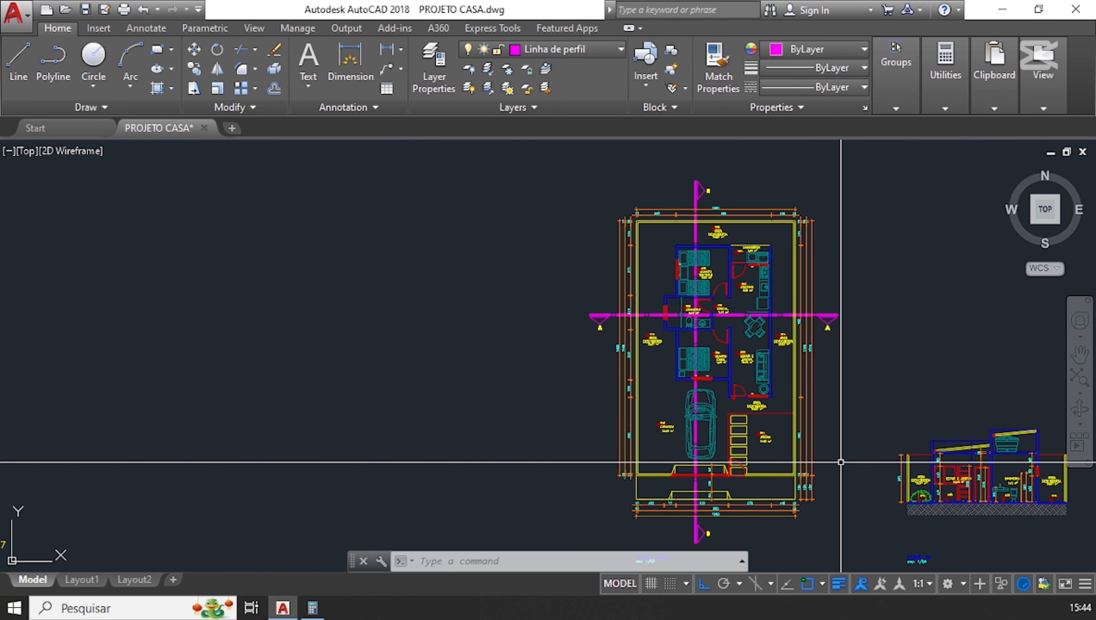
{"action": "scroll", "coordinate": [864, 419], "scroll_direction": "down", "scroll_amount": 4}
{"action": "middle_click_drag", "start_coordinate": [85, 476], "coordinate": [635, 394]}
{"action": "middle_click_drag", "start_coordinate": [89, 339], "coordinate": [326, 362]}
{"action": "scroll", "coordinate": [355, 341], "scroll_direction": "up", "scroll_amount": 5}
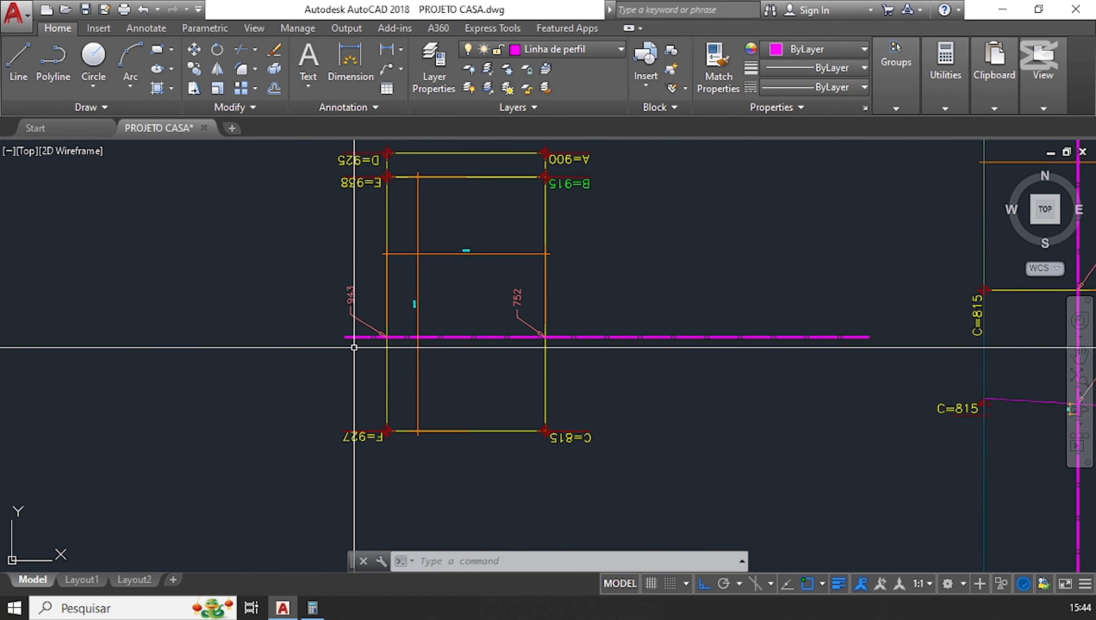
{"action": "scroll", "coordinate": [354, 345], "scroll_direction": "down", "scroll_amount": 2}
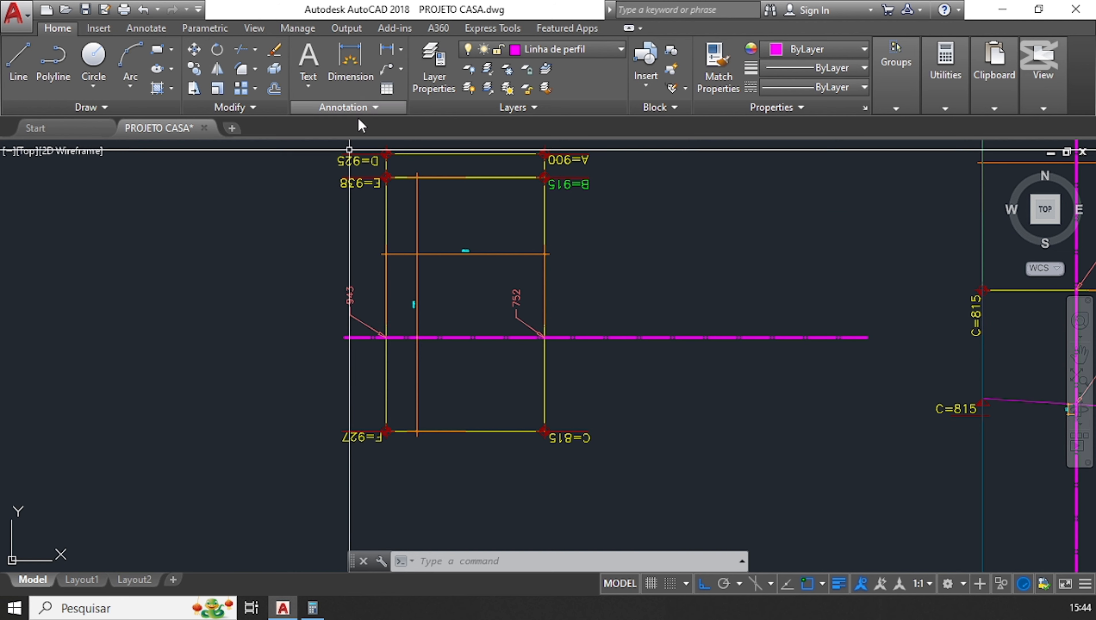
- Draw a short vertical line upward from each end of the rotated plan's magenta section line to show the viewing direction
{"action": "scroll", "coordinate": [356, 341], "scroll_direction": "down", "scroll_amount": 4}
{"action": "scroll", "coordinate": [352, 347], "scroll_direction": "up", "scroll_amount": 2}
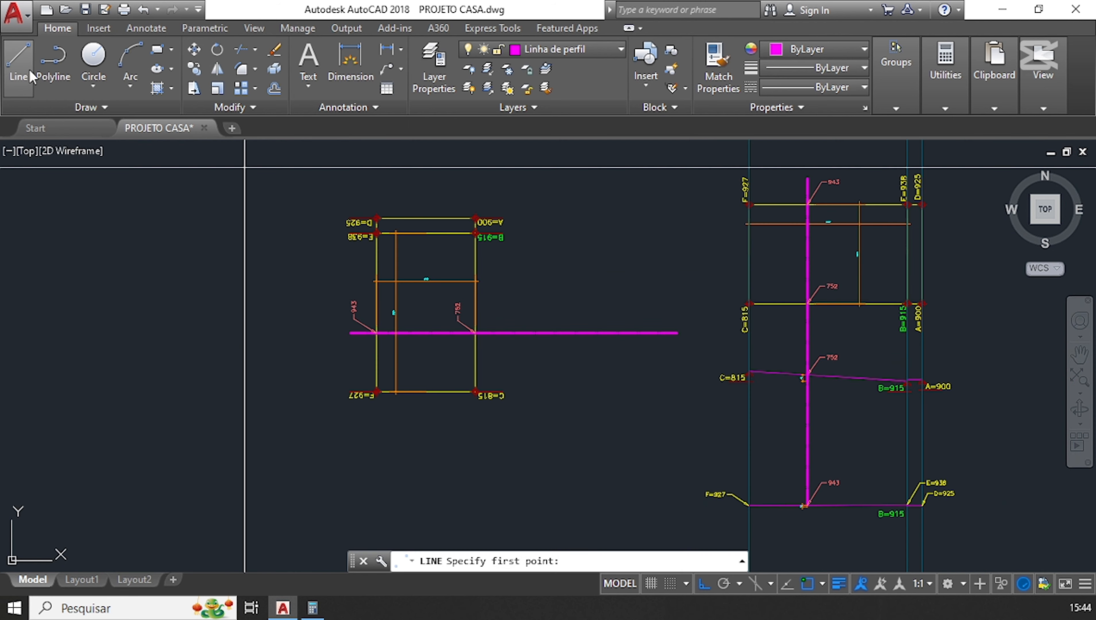
{"action": "scroll", "coordinate": [440, 312], "scroll_direction": "up", "scroll_amount": 4}
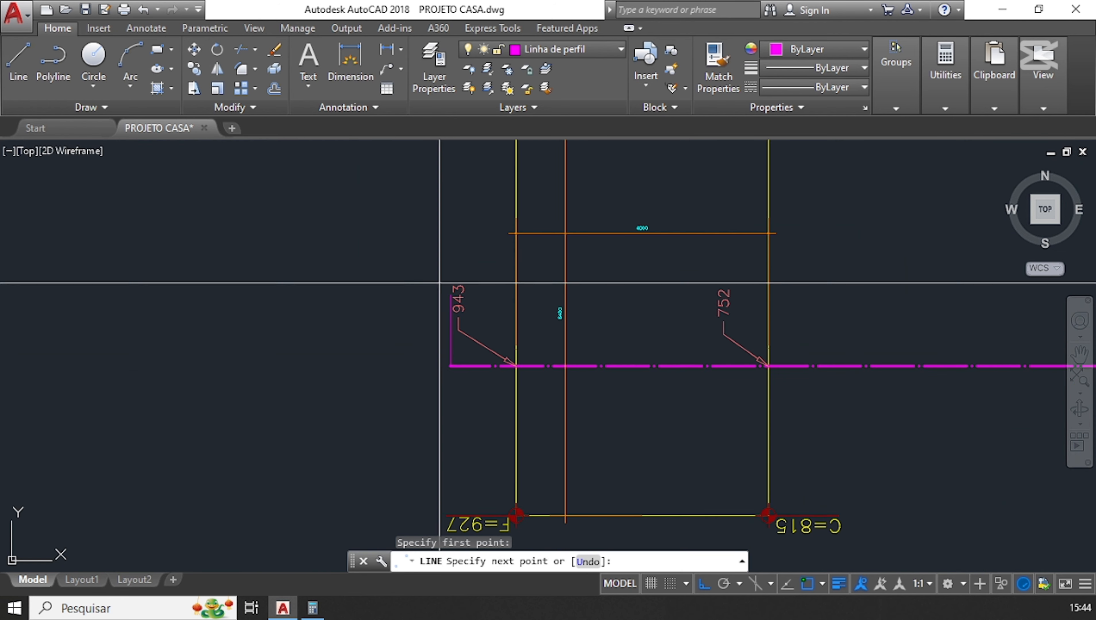
{"action": "scroll", "coordinate": [391, 322], "scroll_direction": "down", "scroll_amount": 1}
{"action": "key", "text": "Escape"}
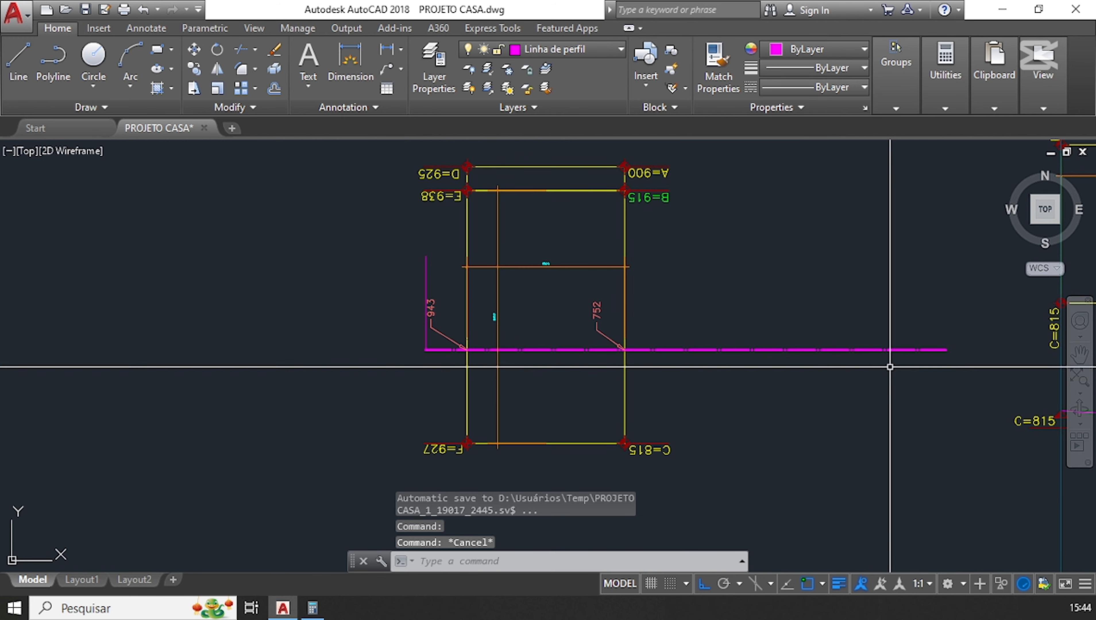
{"action": "key", "text": "space"}
{"action": "left_click", "coordinate": [947, 260]}
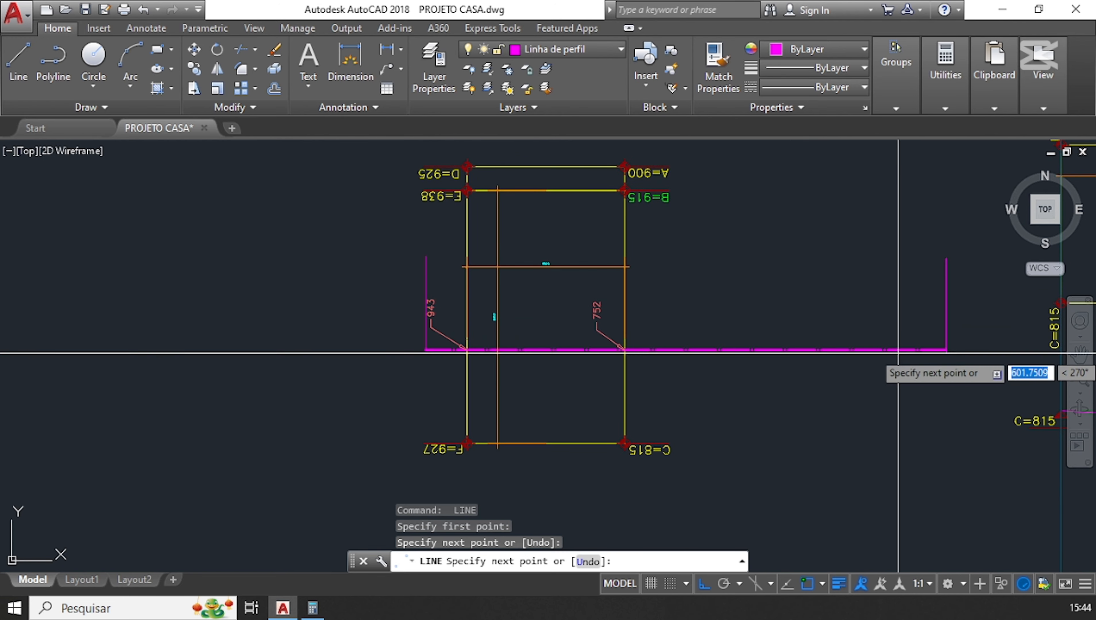
{"action": "key", "text": "Escape"}
- Examine the house floor plan and the other lot plans, and compare their section lines with the rotated copy's section line
{"action": "scroll", "coordinate": [617, 344], "scroll_direction": "down", "scroll_amount": 4}
{"action": "scroll", "coordinate": [632, 330], "scroll_direction": "up", "scroll_amount": 4}
{"action": "scroll", "coordinate": [653, 323], "scroll_direction": "down", "scroll_amount": 2}
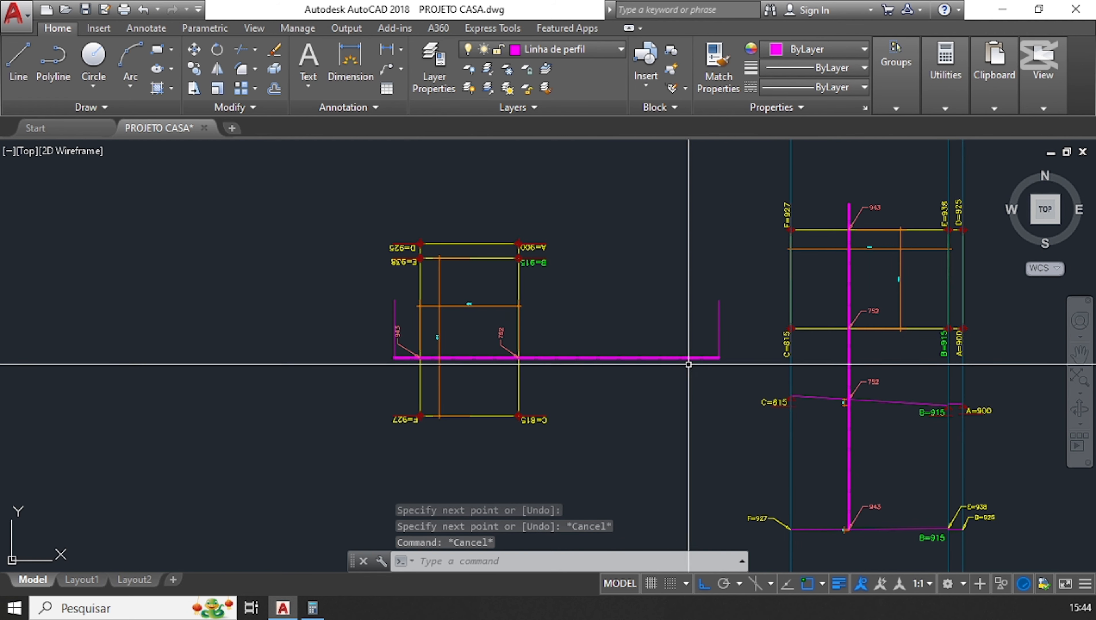
{"action": "scroll", "coordinate": [480, 418], "scroll_direction": "down", "scroll_amount": 4}
{"action": "middle_click_drag", "start_coordinate": [744, 404], "coordinate": [464, 405]}
{"action": "scroll", "coordinate": [979, 360], "scroll_direction": "up", "scroll_amount": 4}
{"action": "scroll", "coordinate": [860, 363], "scroll_direction": "down", "scroll_amount": 2}
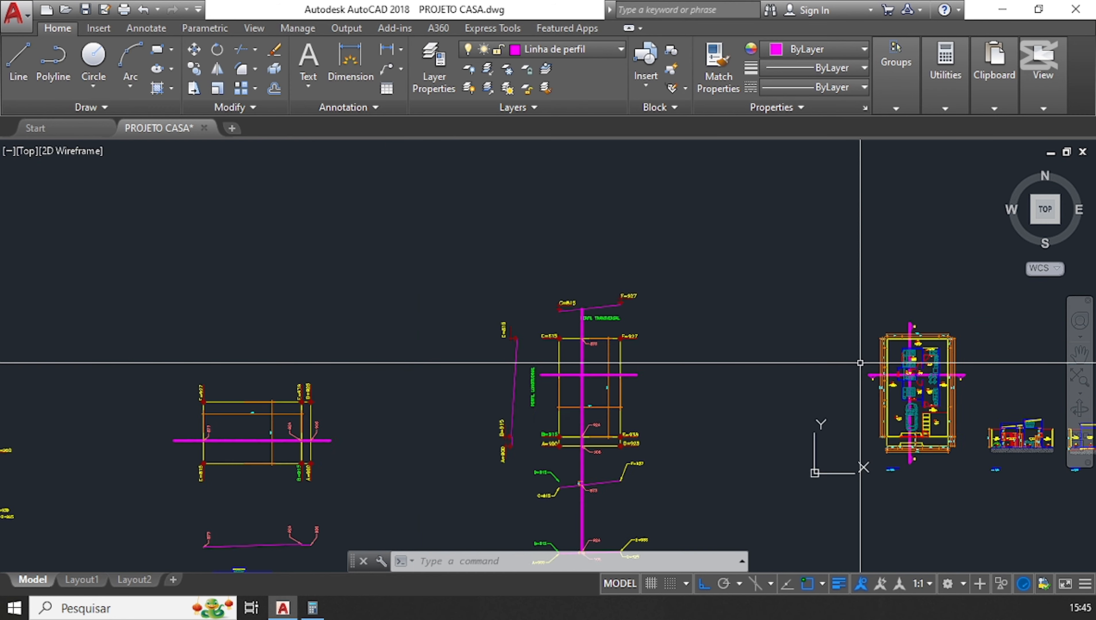
{"action": "scroll", "coordinate": [359, 420], "scroll_direction": "down", "scroll_amount": 2}
{"action": "scroll", "coordinate": [334, 409], "scroll_direction": "up", "scroll_amount": 5}
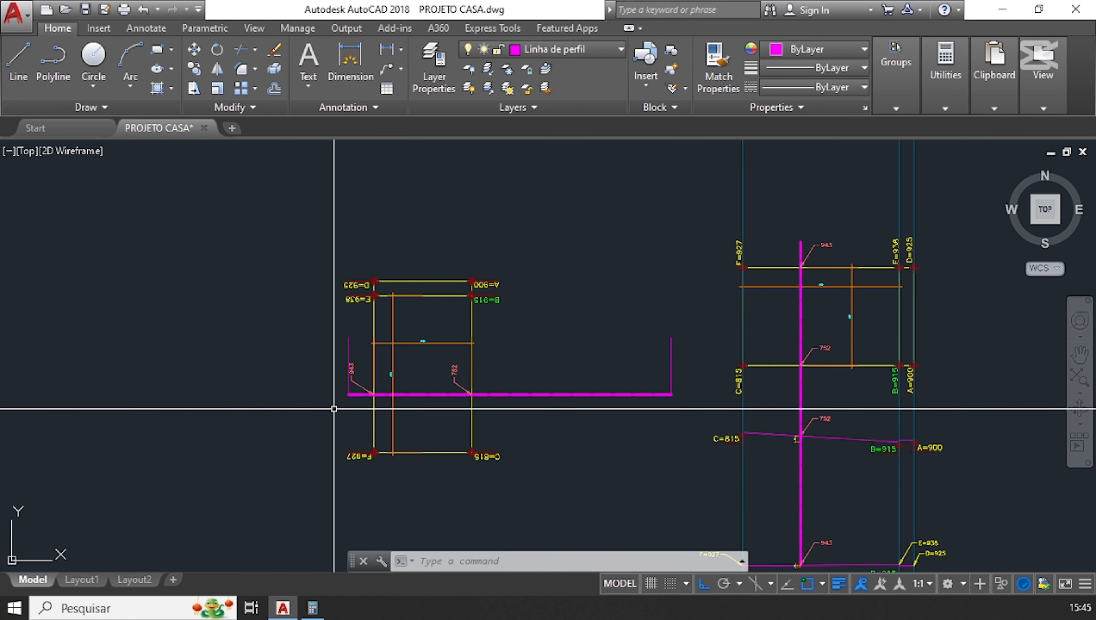
{"action": "middle_click_drag", "start_coordinate": [517, 407], "coordinate": [505, 376]}
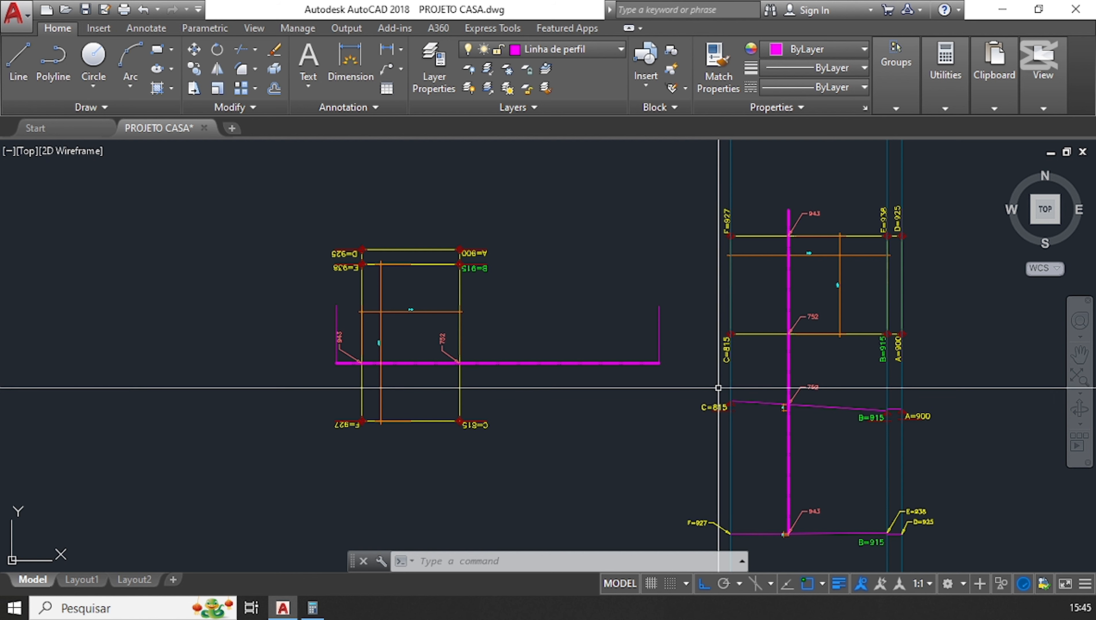
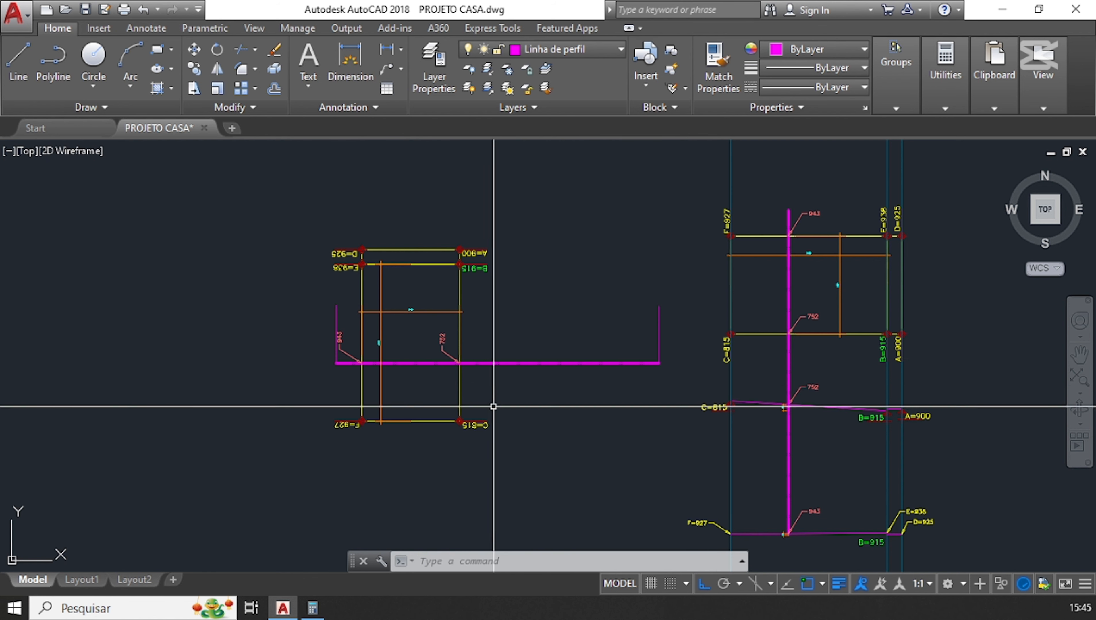
{"action": "mouse_move", "coordinate": [486, 407]}
{"action": "middle_mouse_down"}
{"action": "mouse_move", "coordinate": [545, 368]}
{"action": "mouse_move", "coordinate": [530, 368]}
{"action": "middle_mouse_up"}
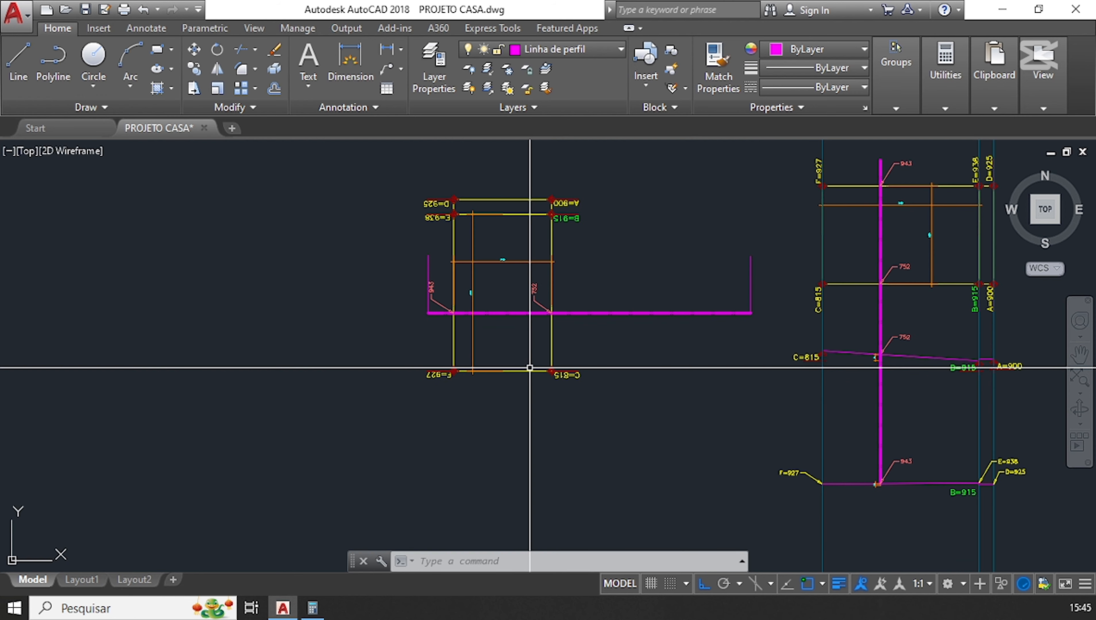
{"action": "scroll", "coordinate": [449, 288], "scroll_direction": "up", "scroll_amount": 4}
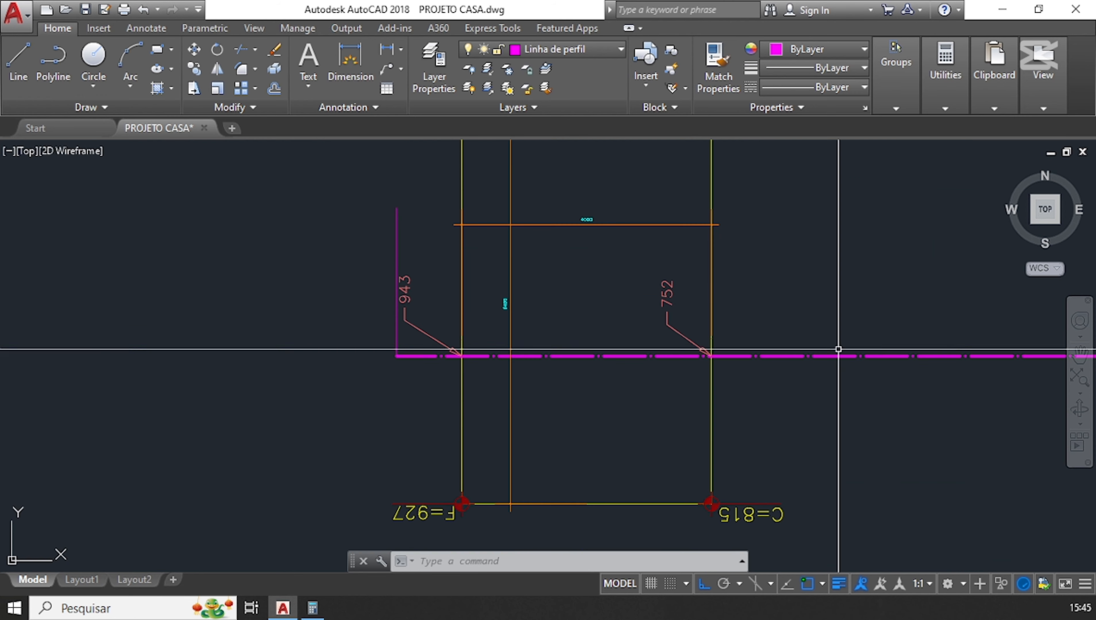
{"action": "scroll", "coordinate": [530, 327], "scroll_direction": "down", "scroll_amount": 2}
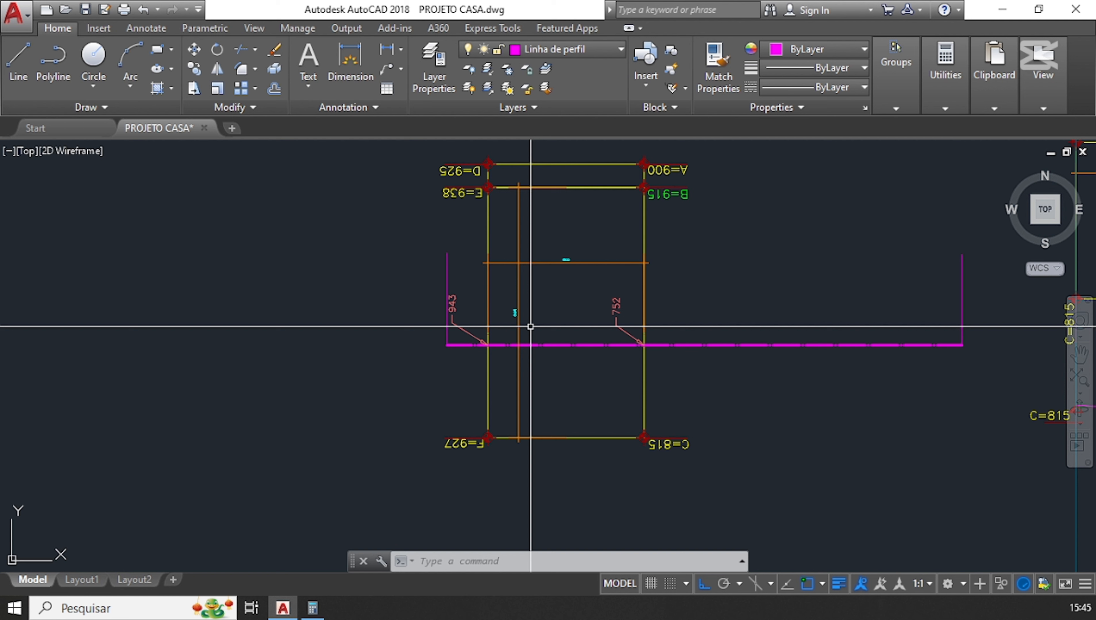
{"action": "scroll", "coordinate": [531, 327], "scroll_direction": "down", "scroll_amount": 2}
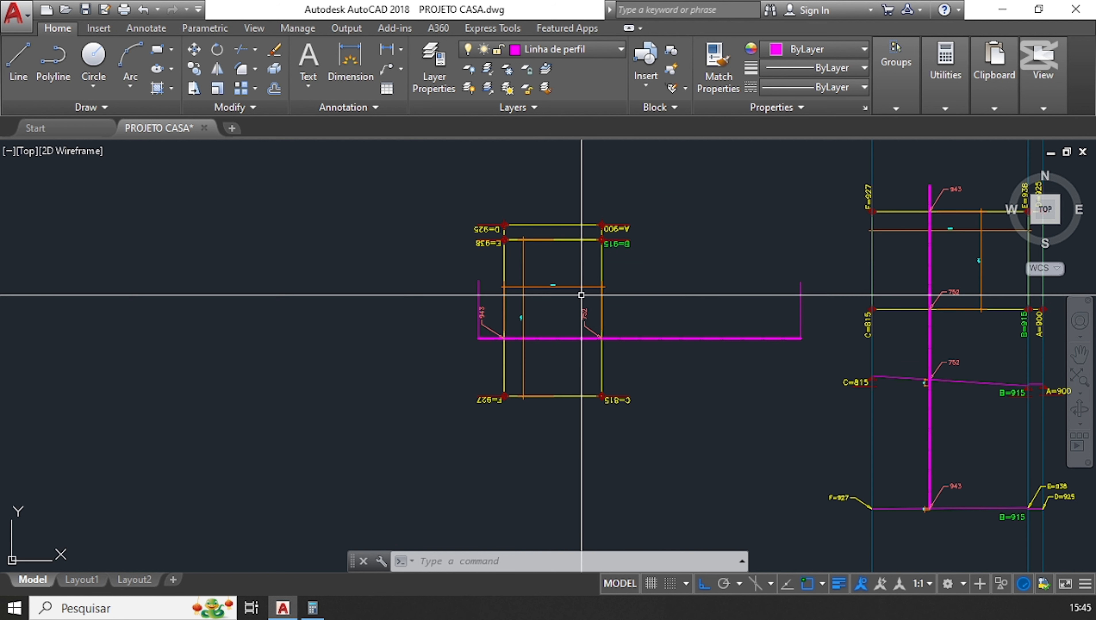
- On the Linha de Referência layer, place a vertical construction line through the rotated plan's C=815 corner
{"action": "left_click", "coordinate": [599, 51]}
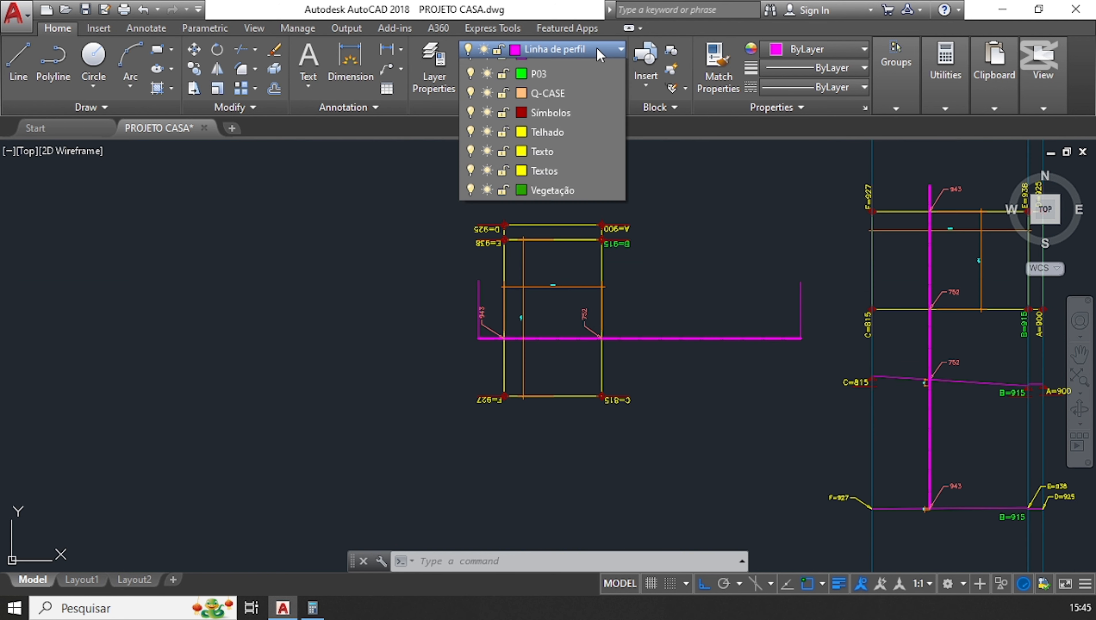
{"action": "left_click", "coordinate": [574, 360]}
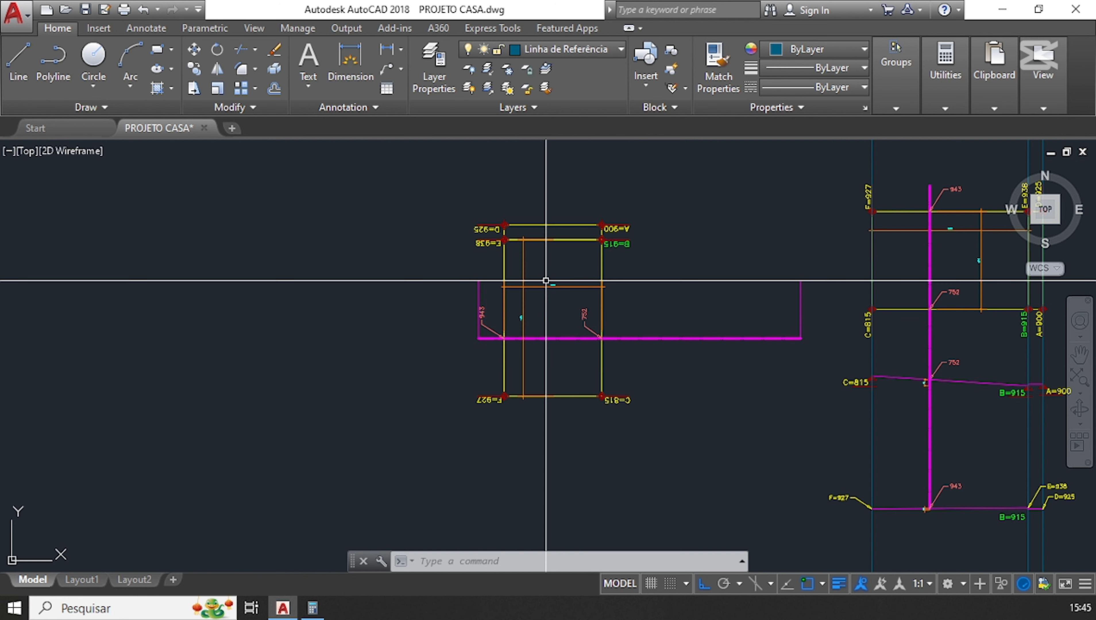
{"action": "type", "text": "XL"}
{"action": "key", "text": "Return"}
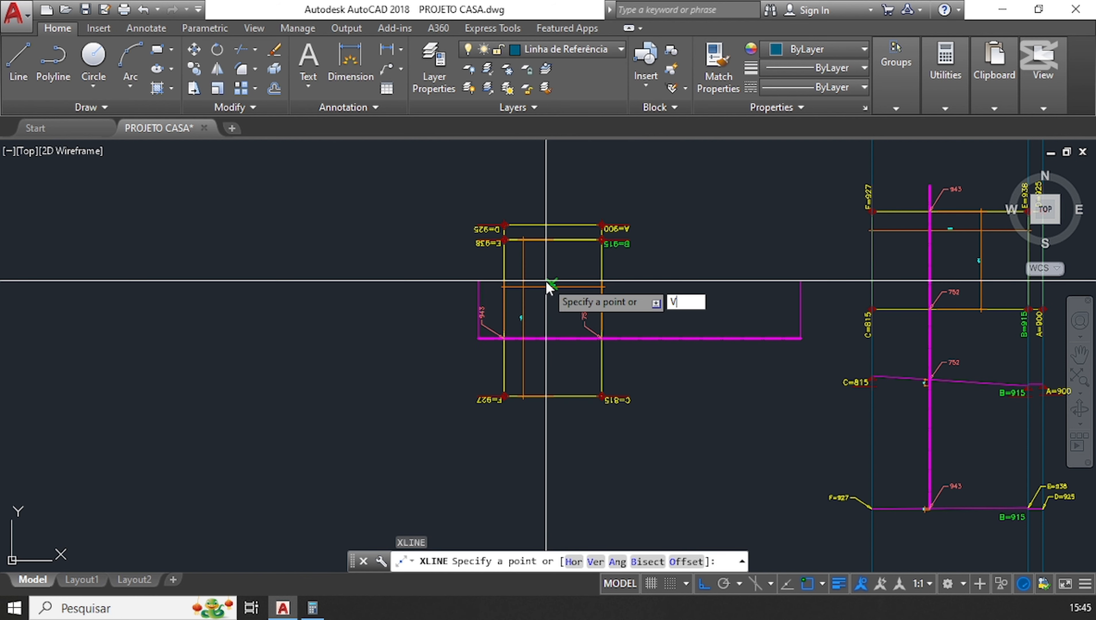
{"action": "type", "text": "V"}
{"action": "key", "text": "Return"}
{"action": "scroll", "coordinate": [593, 508], "scroll_direction": "up", "scroll_amount": 5}
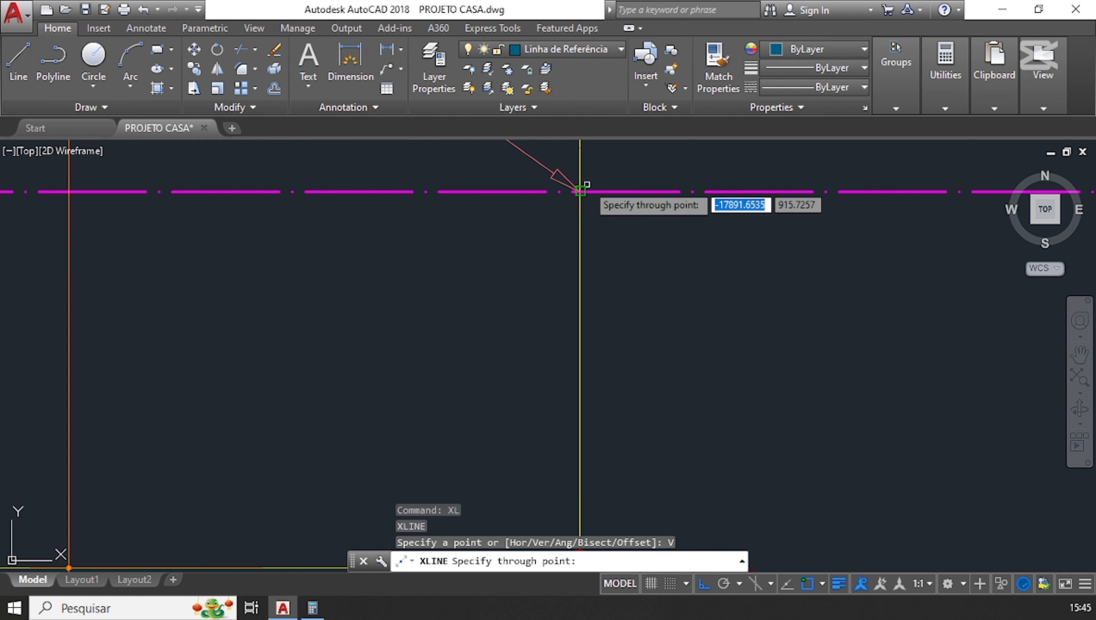
{"action": "scroll", "coordinate": [587, 185], "scroll_direction": "down", "scroll_amount": 4}
{"action": "scroll", "coordinate": [581, 350], "scroll_direction": "up", "scroll_amount": 6}
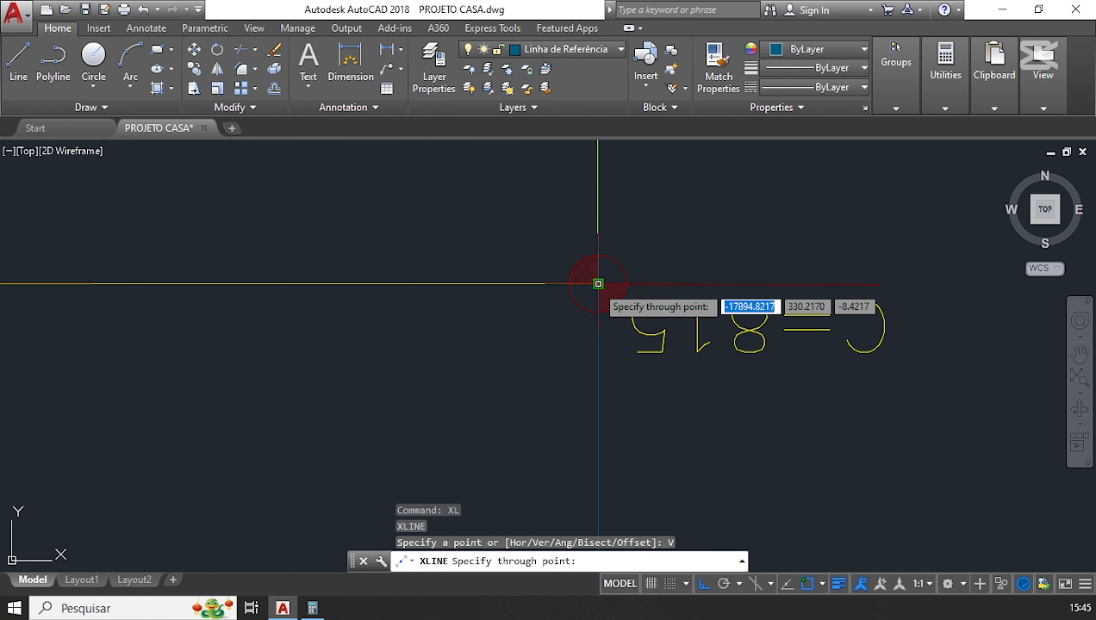
{"action": "scroll", "coordinate": [595, 283], "scroll_direction": "up", "scroll_amount": 3}
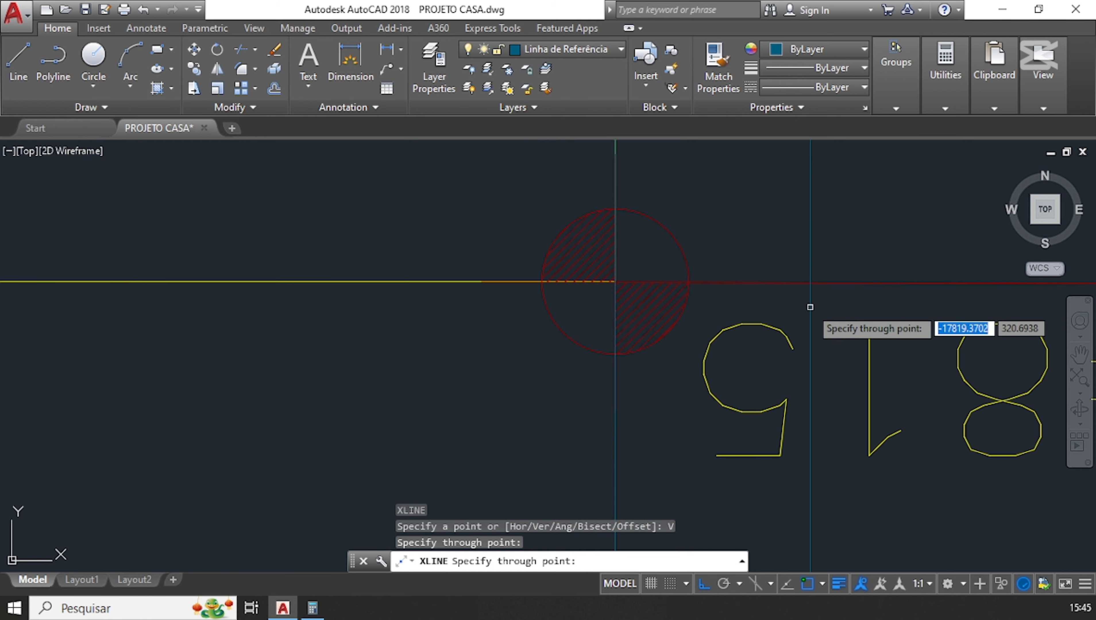
- Place a second vertical construction line through the rotated plan's F=927 corner and end the XLINE command
{"action": "scroll", "coordinate": [877, 306], "scroll_direction": "down", "scroll_amount": 4}
{"action": "scroll", "coordinate": [131, 313], "scroll_direction": "up", "scroll_amount": 3}
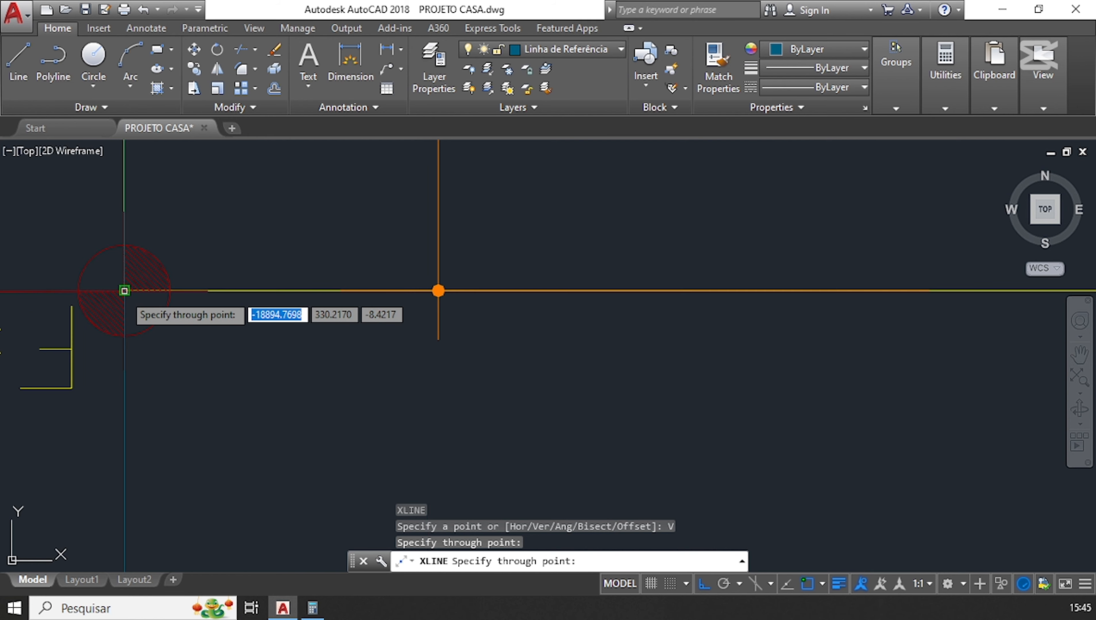
{"action": "scroll", "coordinate": [448, 365], "scroll_direction": "down", "scroll_amount": 5}
{"action": "key", "text": "Escape"}
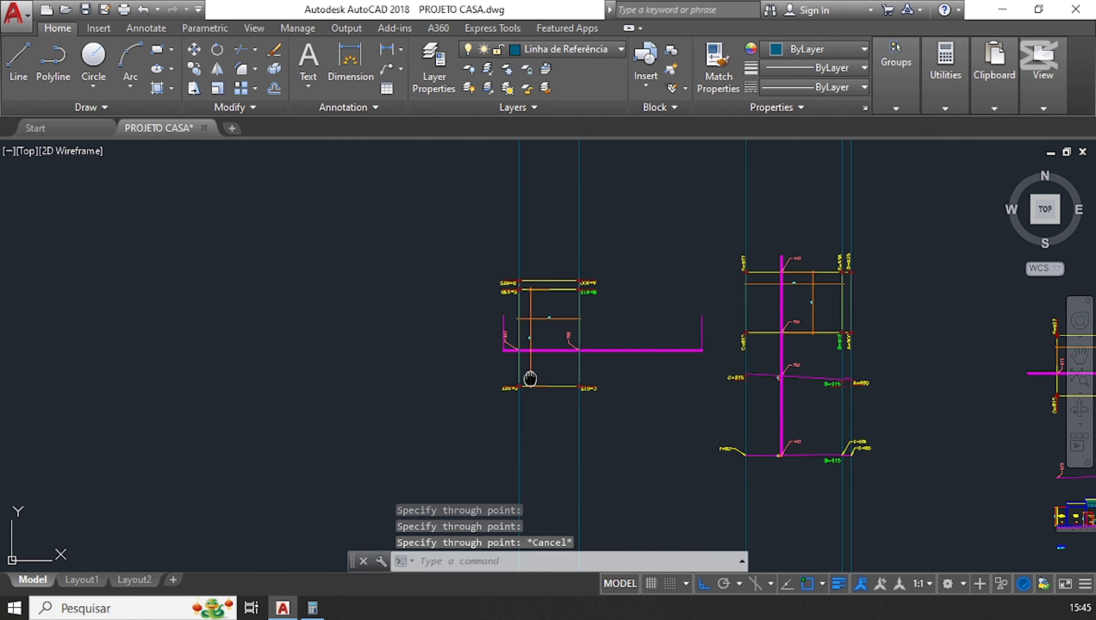
- Place a horizontal construction line below the rotated lot plan, crossing both vertical reference lines
{"action": "scroll", "coordinate": [609, 368], "scroll_direction": "up", "scroll_amount": 3}
{"action": "scroll", "coordinate": [485, 239], "scroll_direction": "up", "scroll_amount": 2}
{"action": "scroll", "coordinate": [485, 244], "scroll_direction": "down", "scroll_amount": 2}
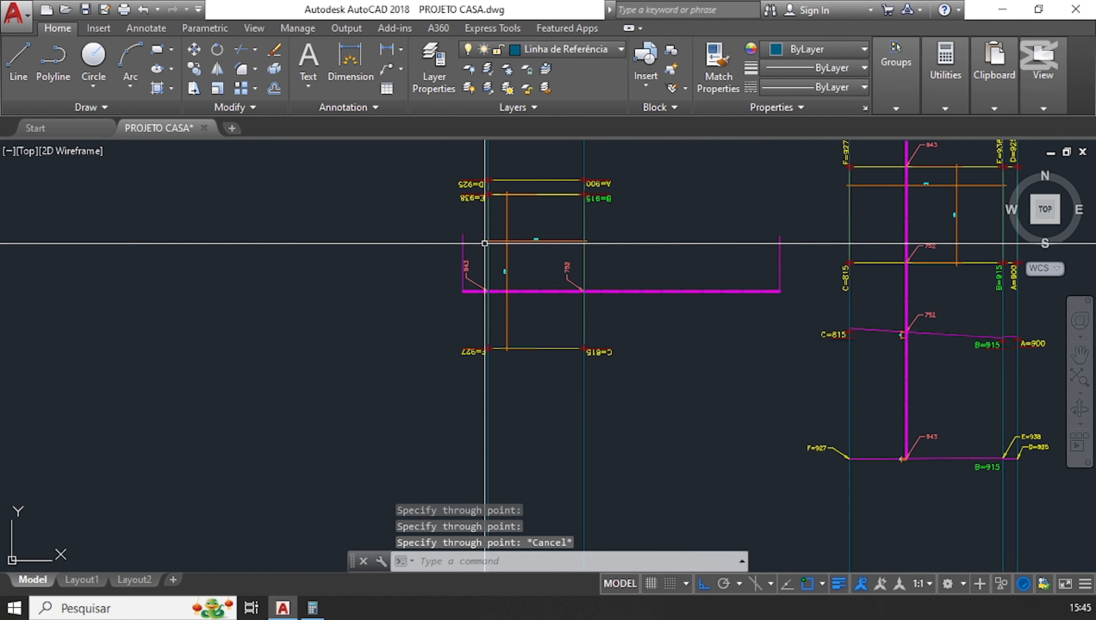
{"action": "scroll", "coordinate": [509, 420], "scroll_direction": "up", "scroll_amount": 2}
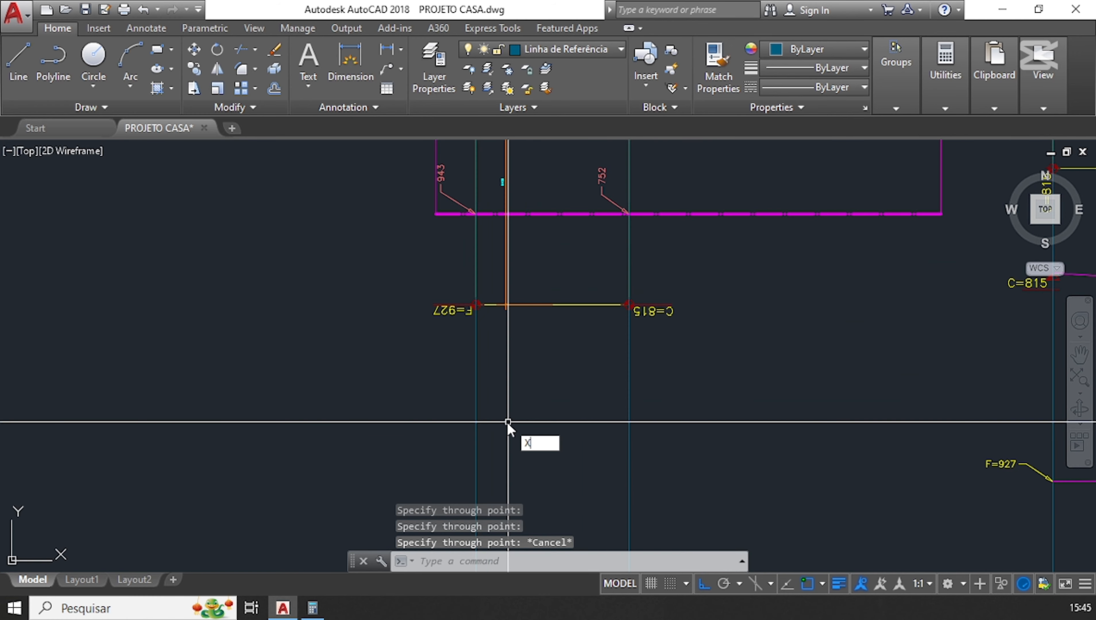
{"action": "key", "text": "Return"}
{"action": "type", "text": "h"}
{"action": "key", "text": "Return"}
{"action": "left_click", "coordinate": [500, 422]}
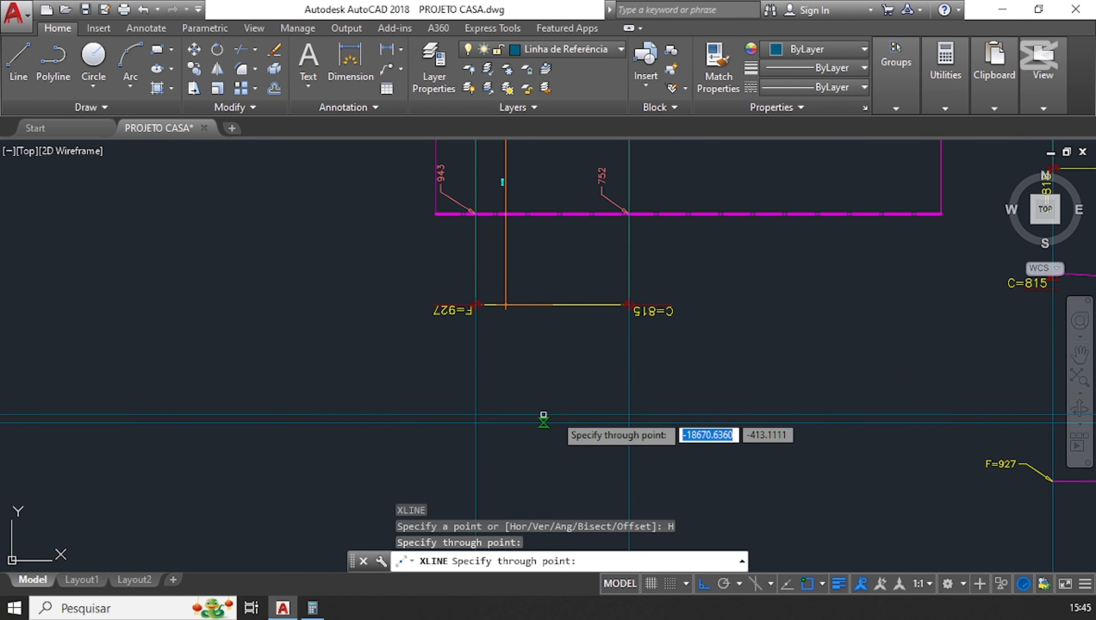
{"action": "key", "text": "Escape"}
{"action": "key", "text": "Escape"}
- Try to copy the rotated plan's 943 leader from its arrow tip on the magenta section line
{"action": "scroll", "coordinate": [454, 180], "scroll_direction": "up", "scroll_amount": 5}
{"action": "left_click", "coordinate": [404, 219]}
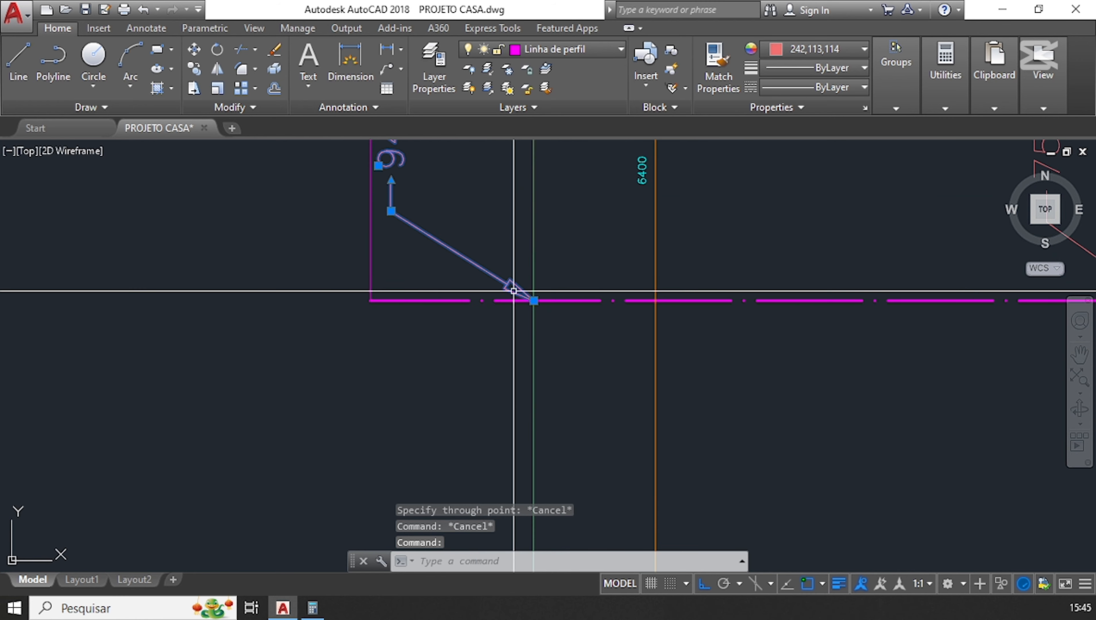
{"action": "type", "text": "CO"}
{"action": "key", "text": "Return"}
{"action": "key", "text": "Return"}
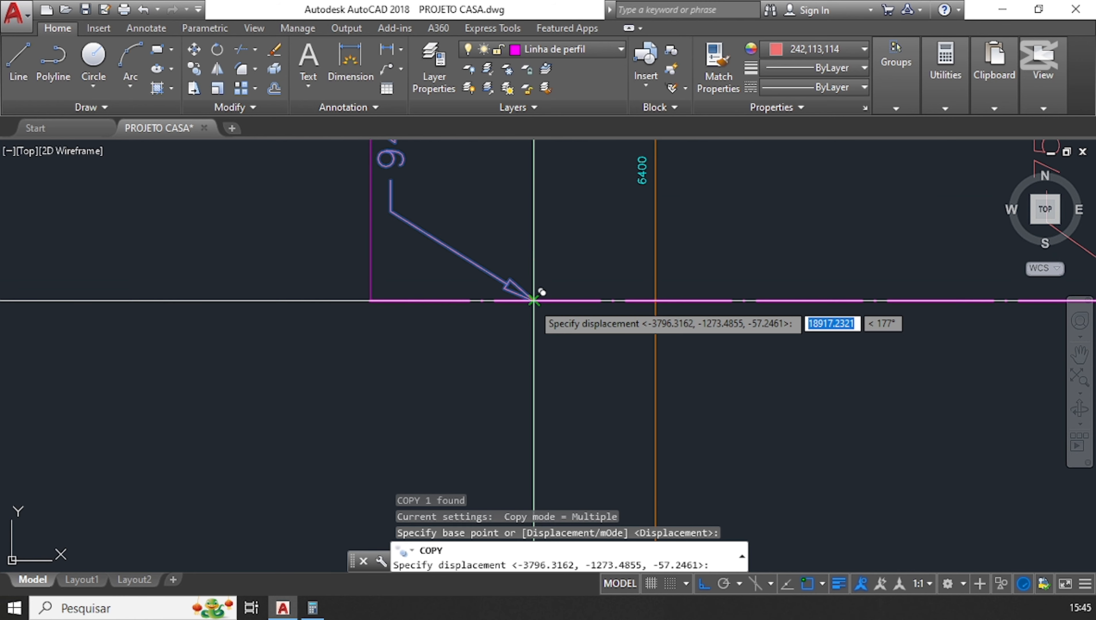
{"action": "left_click", "coordinate": [533, 301]}
{"action": "scroll", "coordinate": [532, 301], "scroll_direction": "down", "scroll_amount": 5}
- Copy the 943 leader from its arrow tip to where the horizontal construction line meets the vertical line through F=927
{"action": "left_click", "coordinate": [500, 244]}
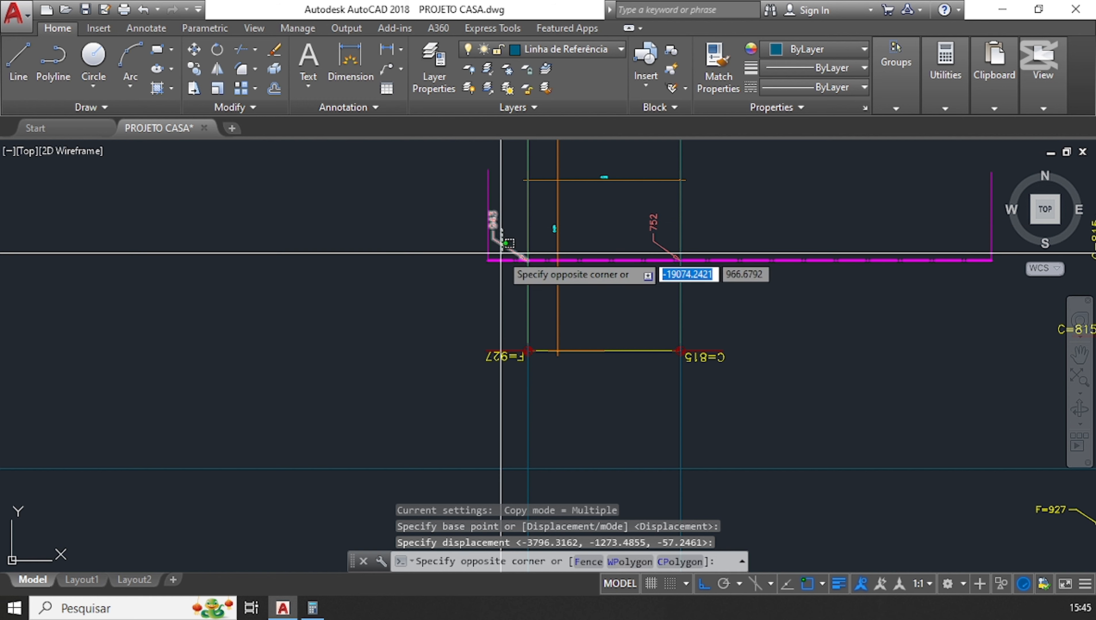
{"action": "left_click", "coordinate": [501, 254]}
{"action": "type", "text": "CO"}
{"action": "key", "text": "Return"}
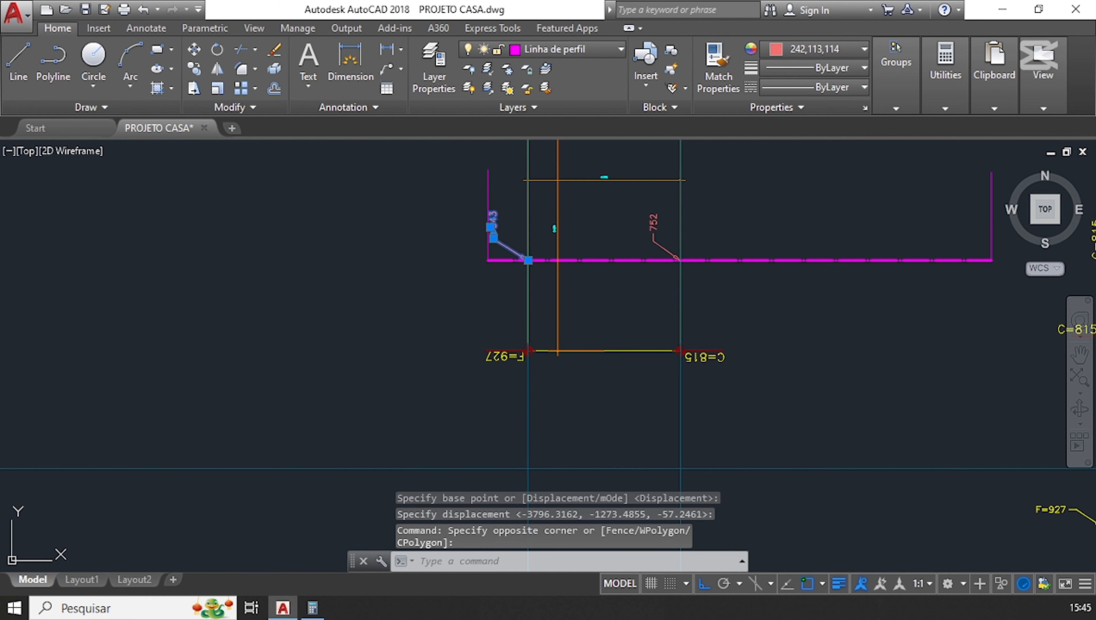
{"action": "scroll", "coordinate": [517, 259], "scroll_direction": "up", "scroll_amount": 5}
{"action": "left_click", "coordinate": [518, 259]}
{"action": "scroll", "coordinate": [519, 265], "scroll_direction": "down", "scroll_amount": 3}
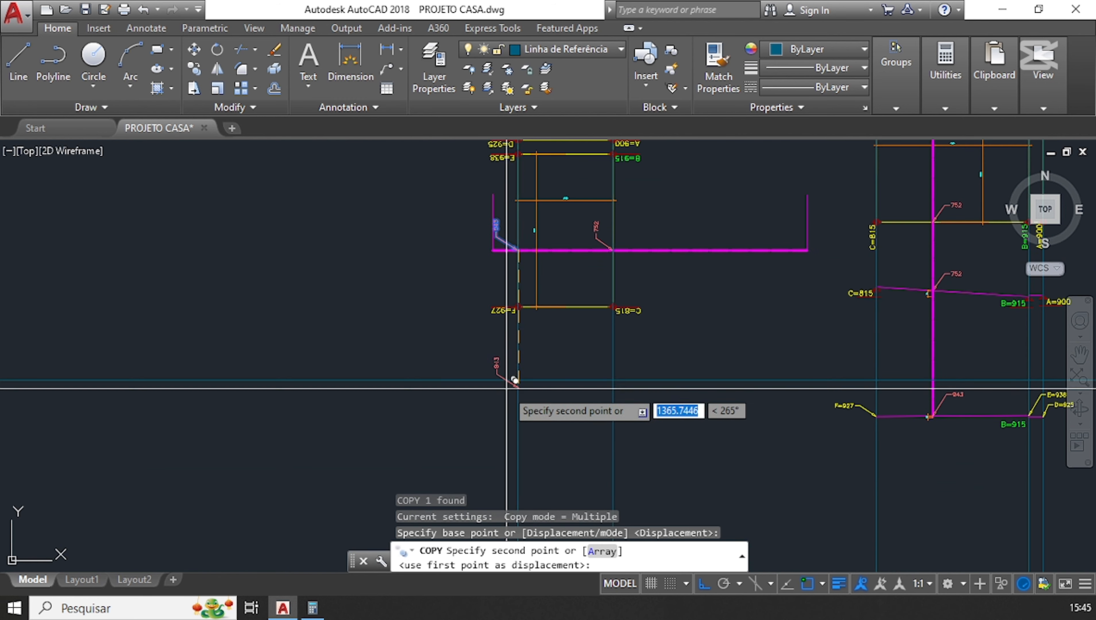
{"action": "scroll", "coordinate": [553, 363], "scroll_direction": "up", "scroll_amount": 6}
{"action": "left_click", "coordinate": [579, 334]}
{"action": "scroll", "coordinate": [580, 330], "scroll_direction": "down", "scroll_amount": 3}
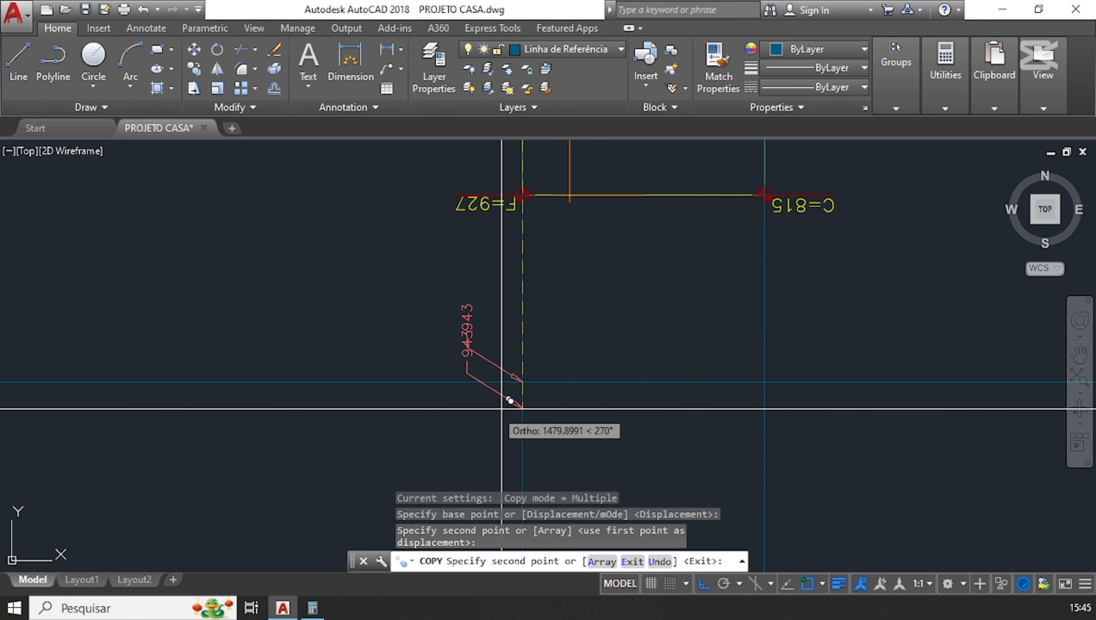
{"action": "key", "text": "Escape"}
- Calculate the level difference between the 943 and 752 marks in the Windows Calculator by subtracting 752 from 943
{"action": "scroll", "coordinate": [553, 394], "scroll_direction": "down", "scroll_amount": 4}
{"action": "scroll", "coordinate": [565, 256], "scroll_direction": "up", "scroll_amount": 3}
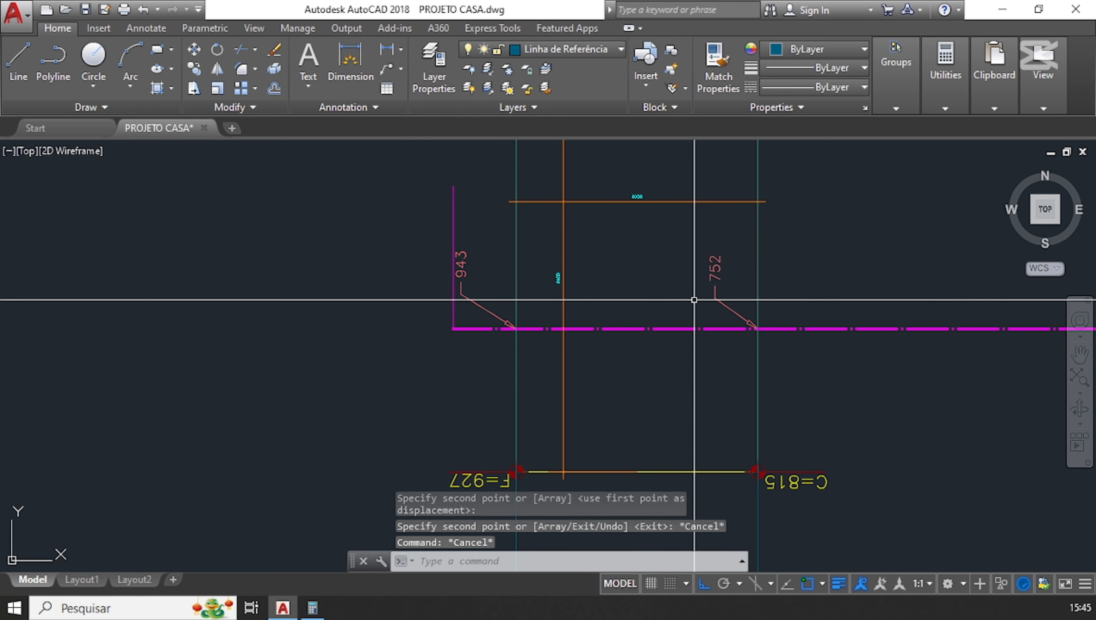
{"action": "scroll", "coordinate": [694, 304], "scroll_direction": "up", "scroll_amount": 1}
{"action": "scroll", "coordinate": [563, 290], "scroll_direction": "down", "scroll_amount": 4}
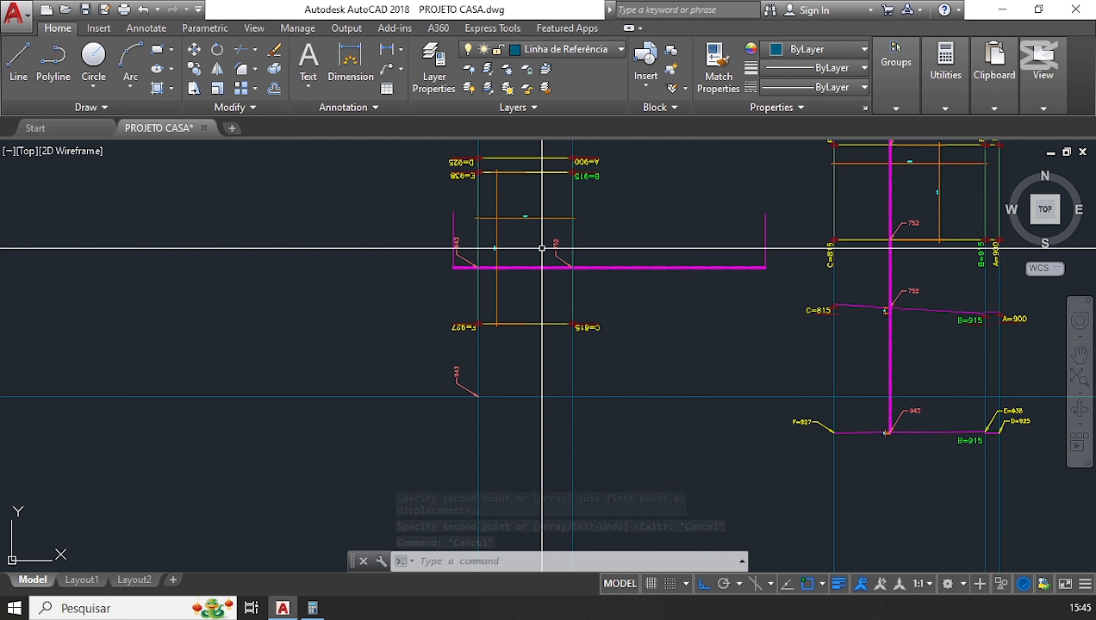
{"action": "scroll", "coordinate": [534, 246], "scroll_direction": "up", "scroll_amount": 4}
{"action": "scroll", "coordinate": [556, 276], "scroll_direction": "down", "scroll_amount": 2}
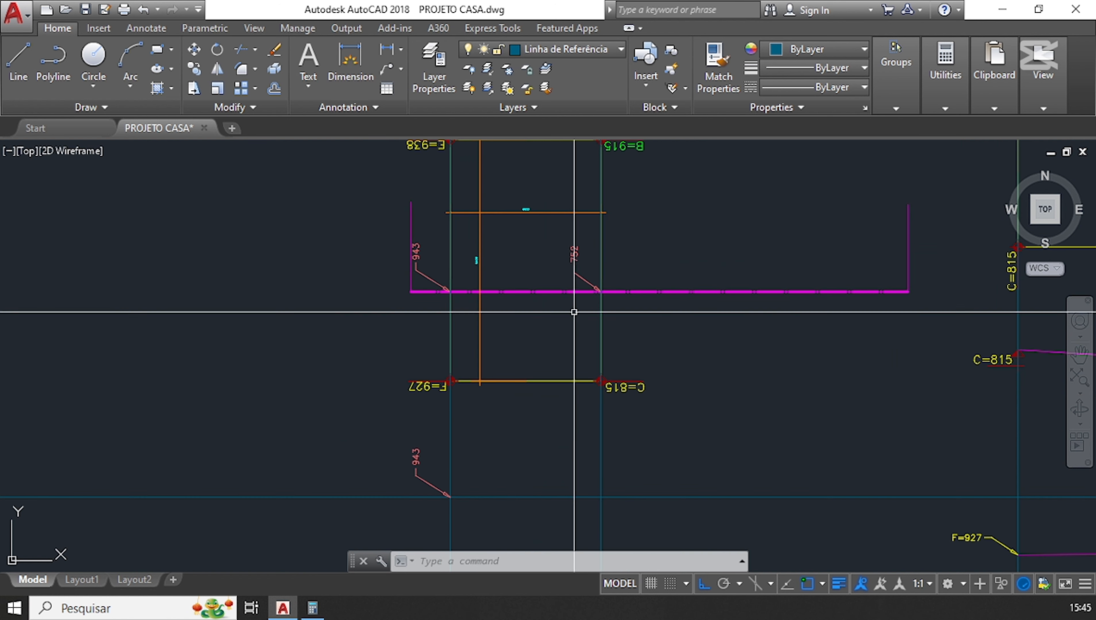
{"action": "left_click", "coordinate": [309, 608]}
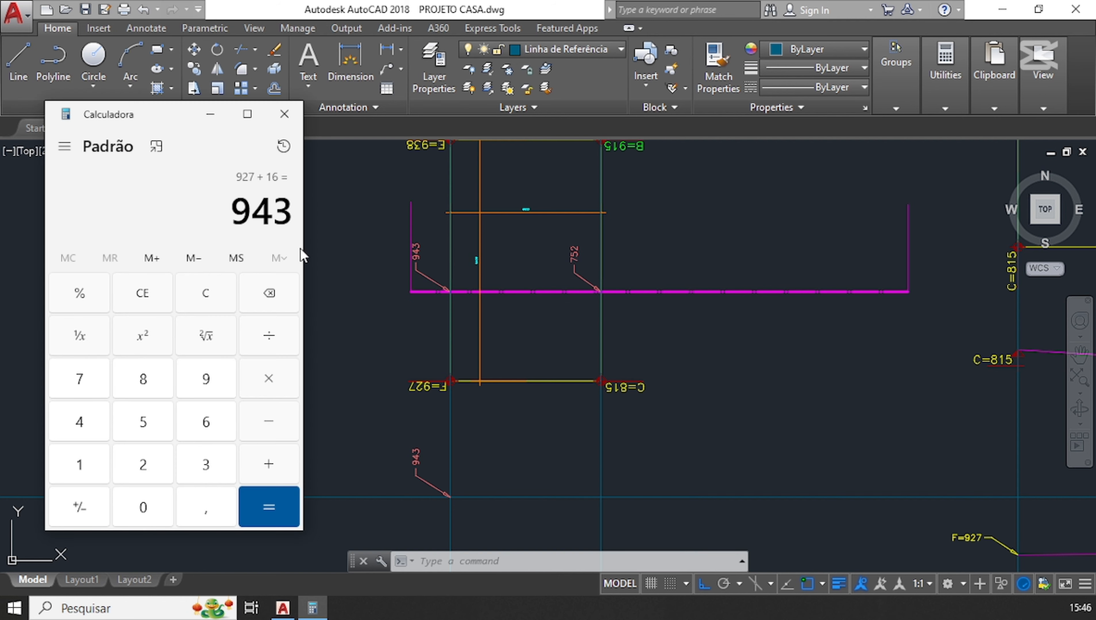
{"action": "key", "text": "minus"}
{"action": "type", "text": "752"}
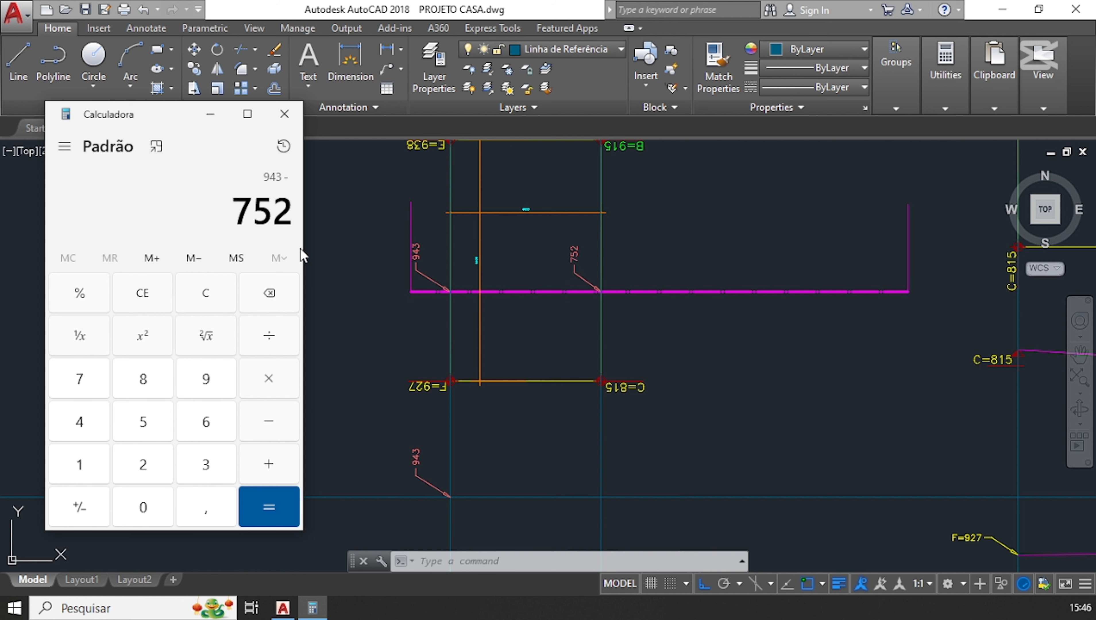
{"action": "key", "text": "Return"}
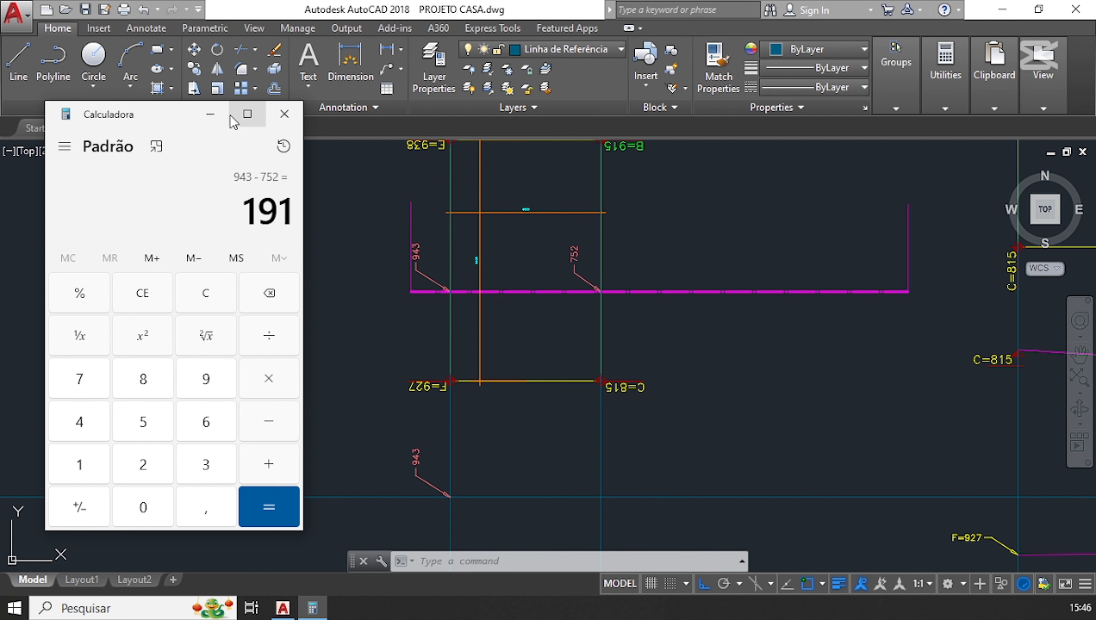
{"action": "left_click", "coordinate": [218, 115]}
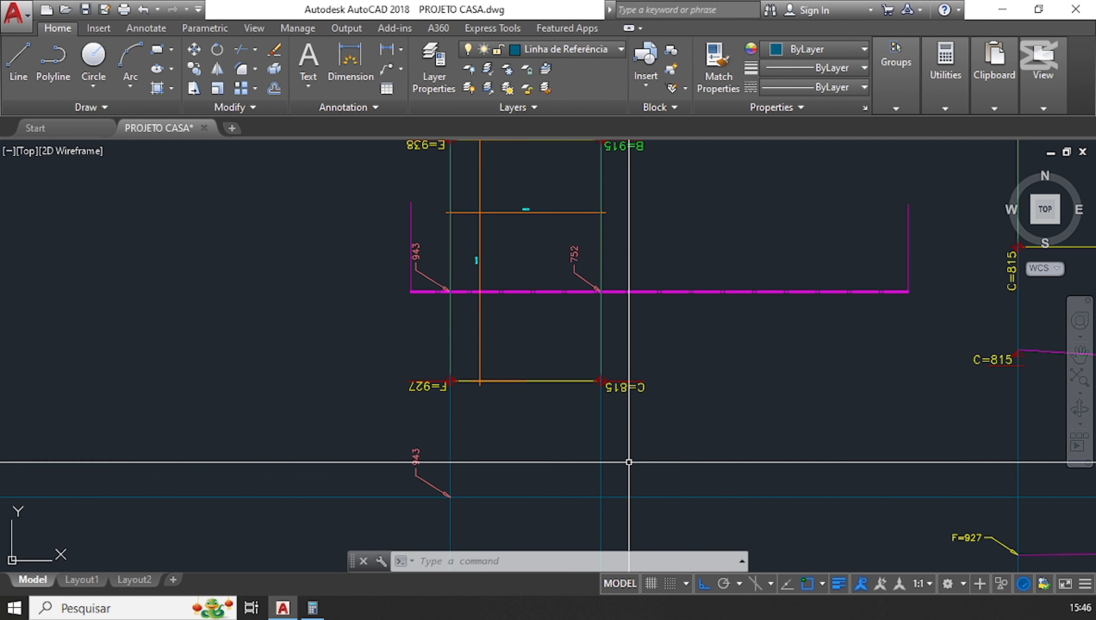
- Offset the horizontal construction line below the rotated plan downward by 191
{"action": "middle_click_drag", "start_coordinate": [476, 521], "coordinate": [480, 402]}
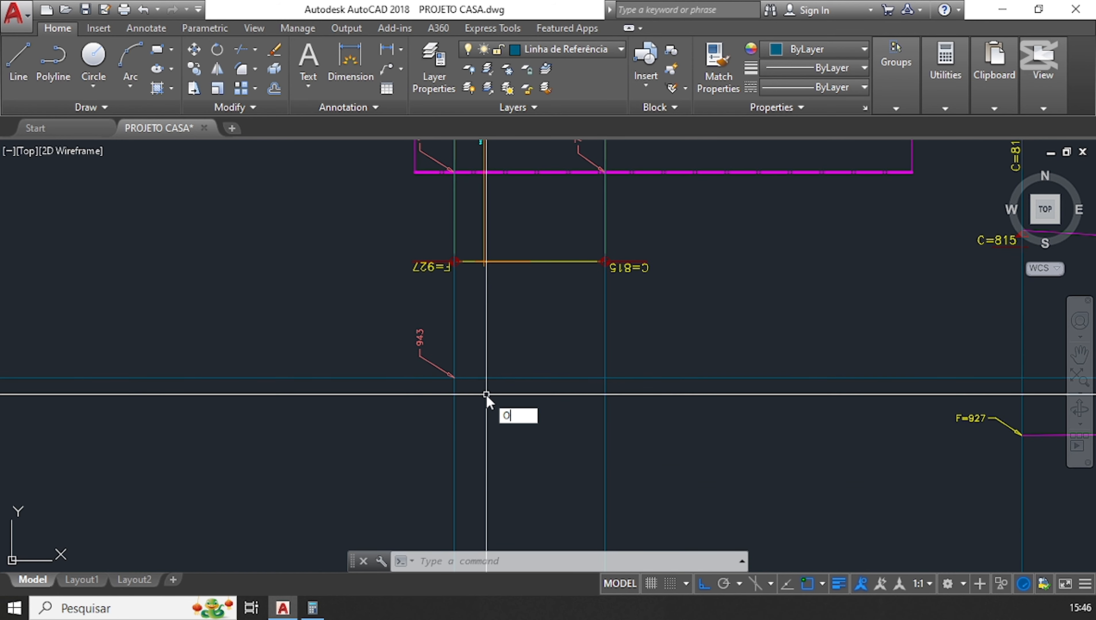
{"action": "key", "text": "Return"}
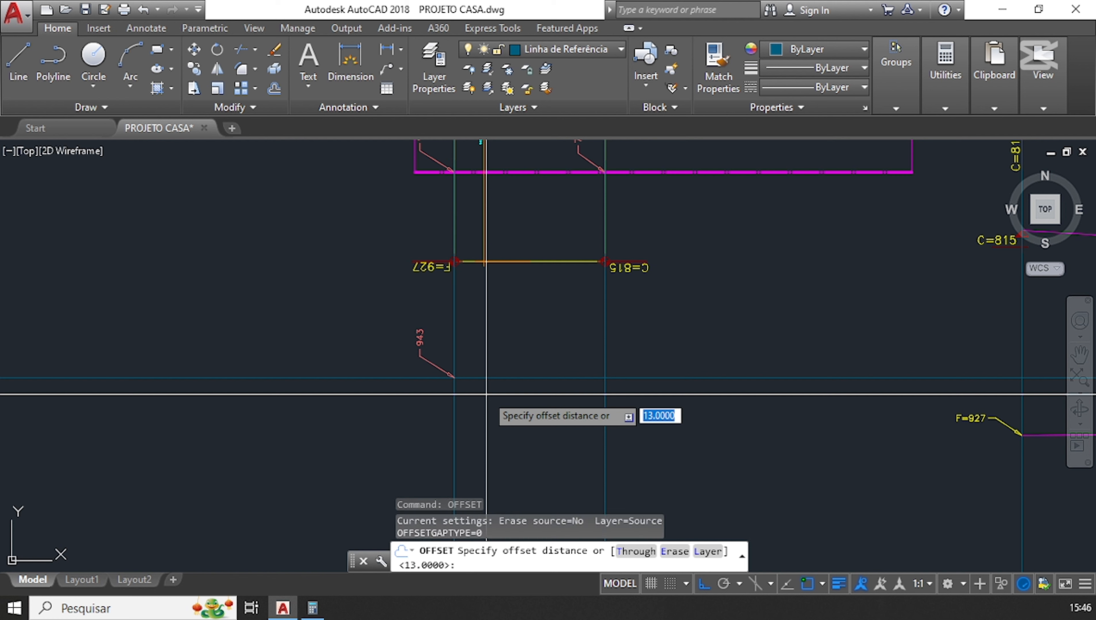
{"action": "key", "text": "Return"}
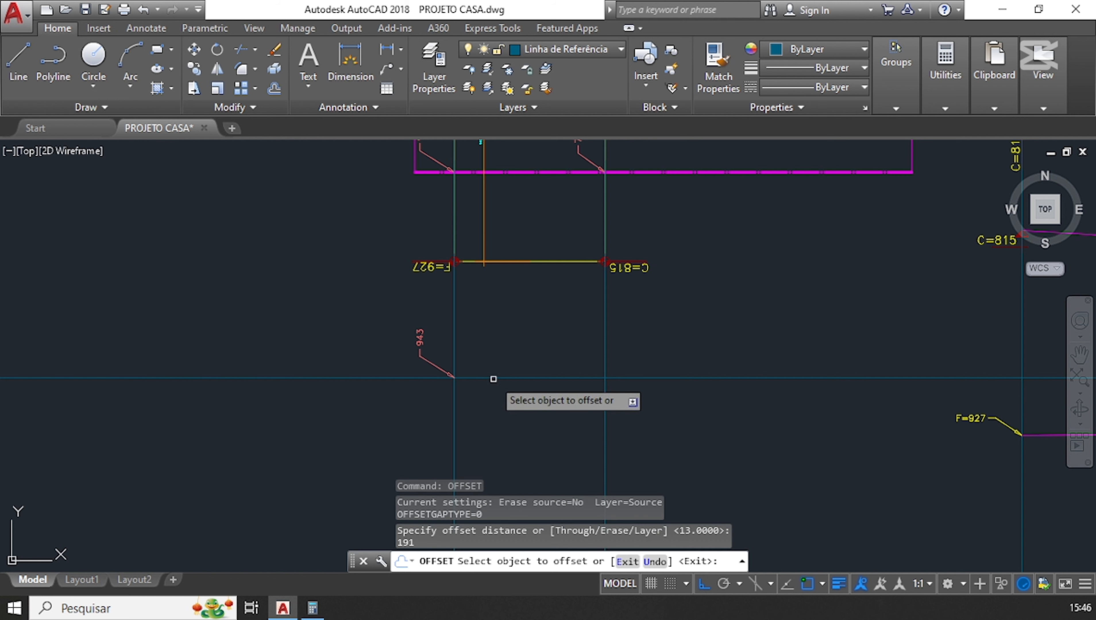
{"action": "left_click", "coordinate": [494, 380]}
{"action": "left_click", "coordinate": [503, 441]}
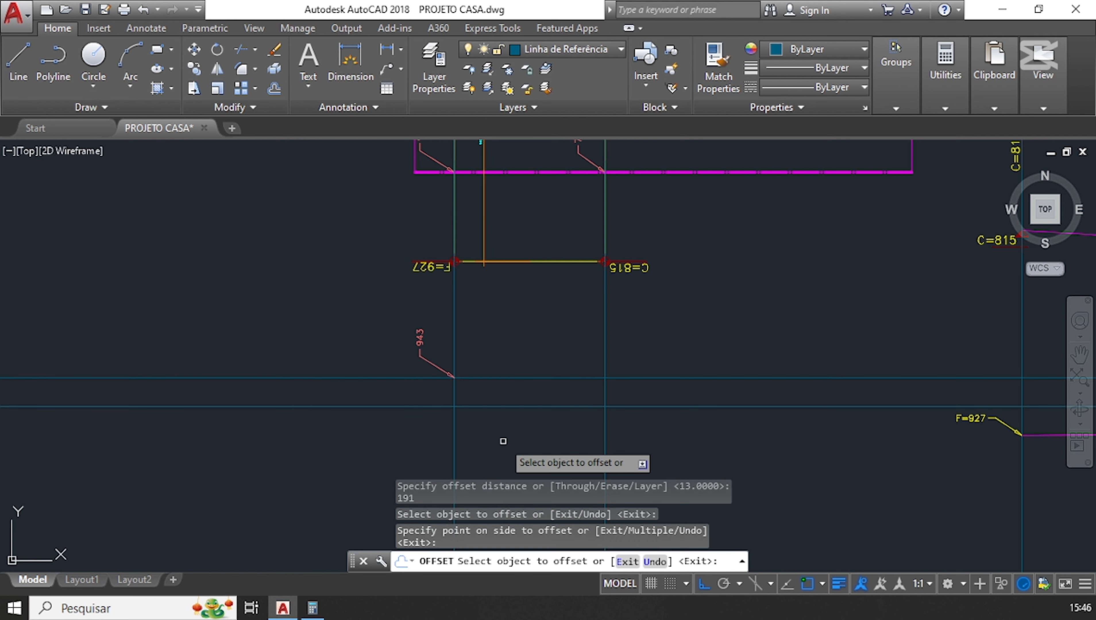
{"action": "key", "text": "Escape"}
{"action": "key", "text": "Escape"}
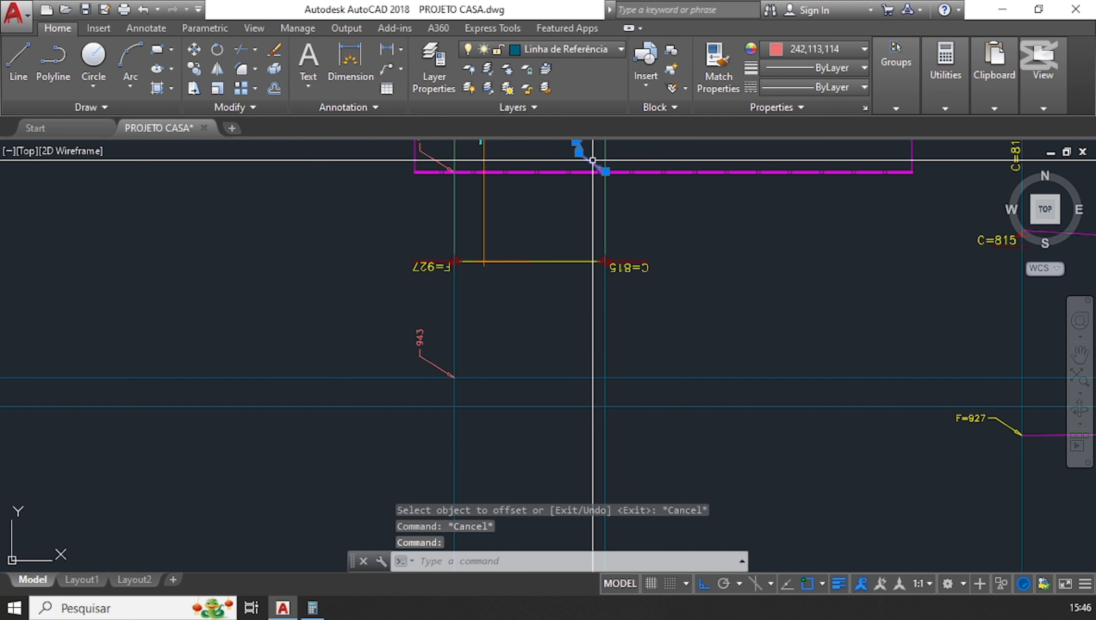
- Copy the 752 leader from its arrow tip to where the lower horizontal construction line meets the vertical line through C=815
{"action": "key", "text": "Return"}
{"action": "scroll", "coordinate": [608, 161], "scroll_direction": "up", "scroll_amount": 10}
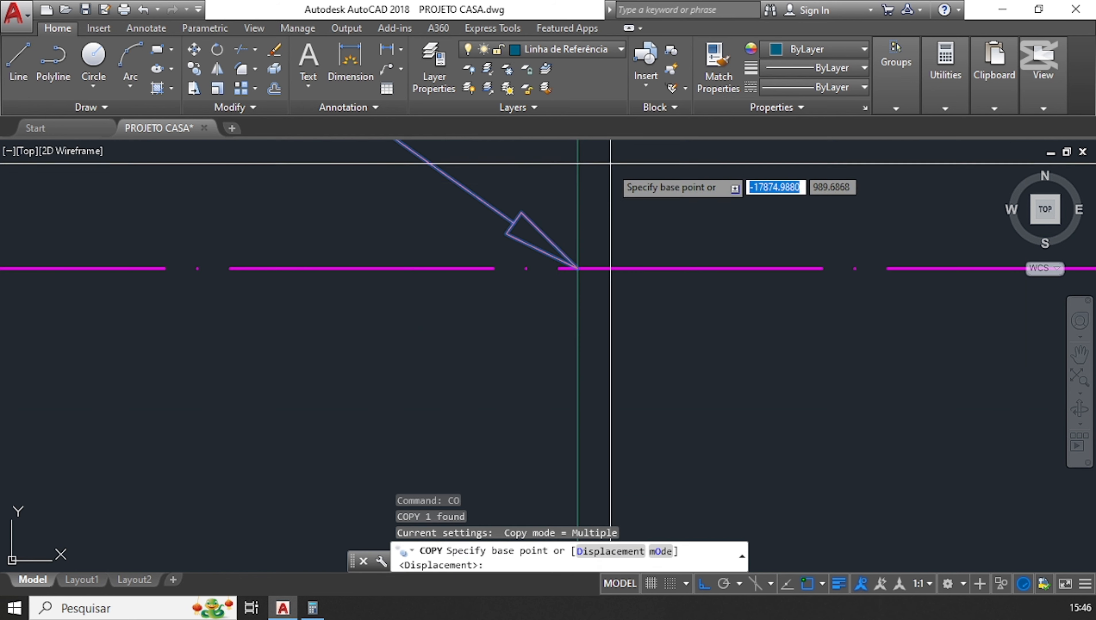
{"action": "left_click", "coordinate": [578, 267]}
{"action": "scroll", "coordinate": [583, 229], "scroll_direction": "down", "scroll_amount": 8}
{"action": "scroll", "coordinate": [568, 436], "scroll_direction": "up", "scroll_amount": 4}
{"action": "scroll", "coordinate": [557, 223], "scroll_direction": "down", "scroll_amount": 6}
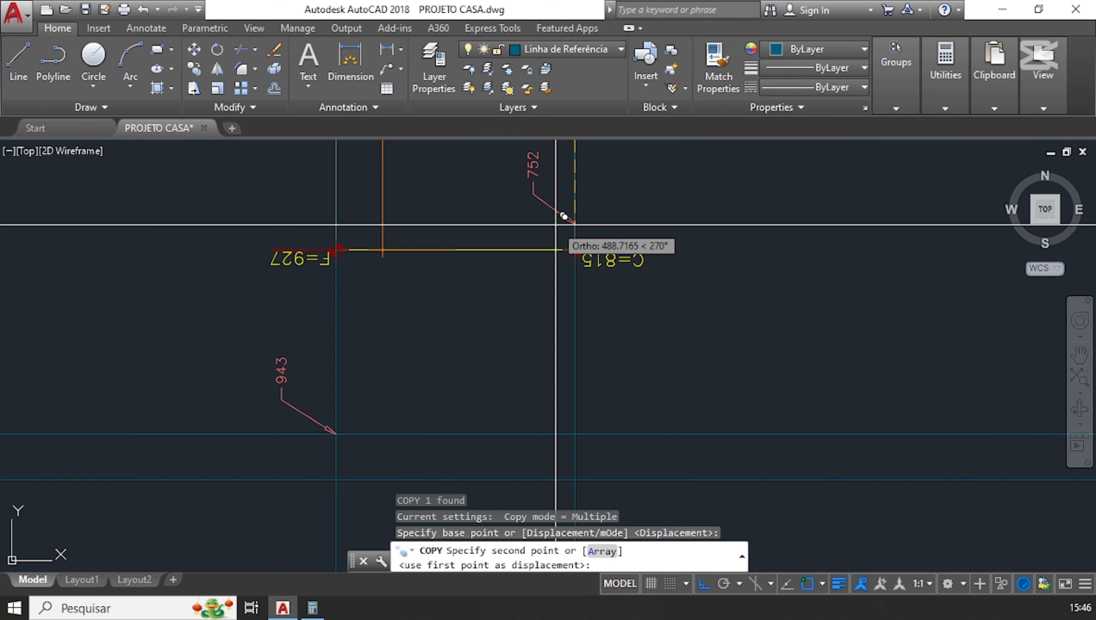
{"action": "scroll", "coordinate": [553, 389], "scroll_direction": "up", "scroll_amount": 3}
{"action": "left_click", "coordinate": [586, 344]}
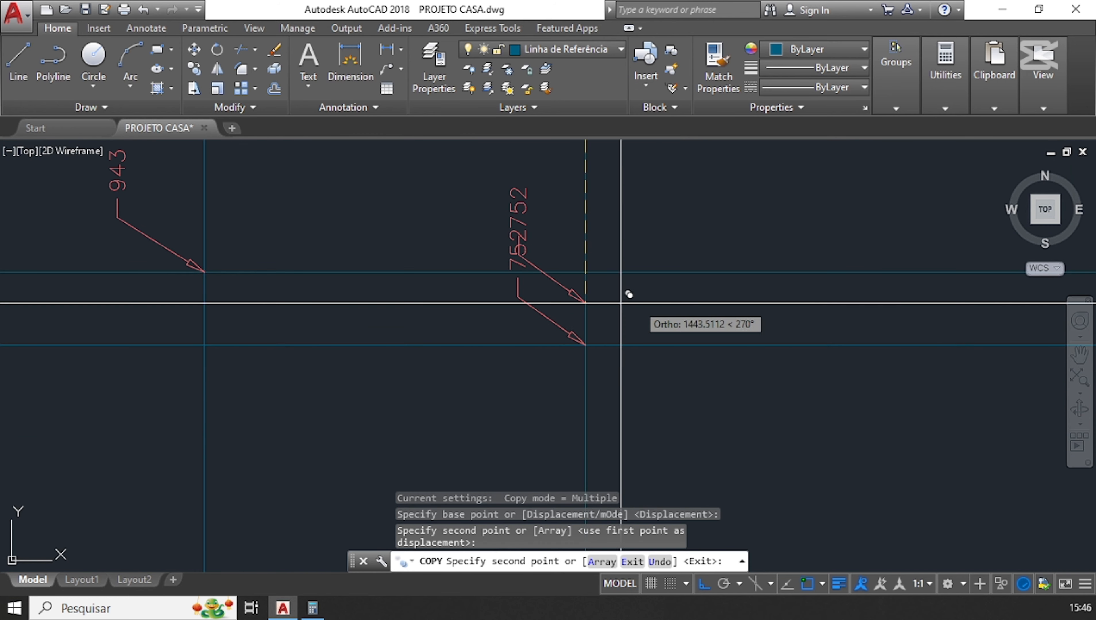
{"action": "key", "text": "Escape"}
{"action": "key", "text": "Escape"}
- Stretch the copied 752 leader's landing horizontally to the outer side of the C=815 vertical line, leaving its arrow tip in place
{"action": "left_click", "coordinate": [543, 312]}
{"action": "left_click", "coordinate": [518, 298]}
{"action": "left_click", "coordinate": [679, 299]}
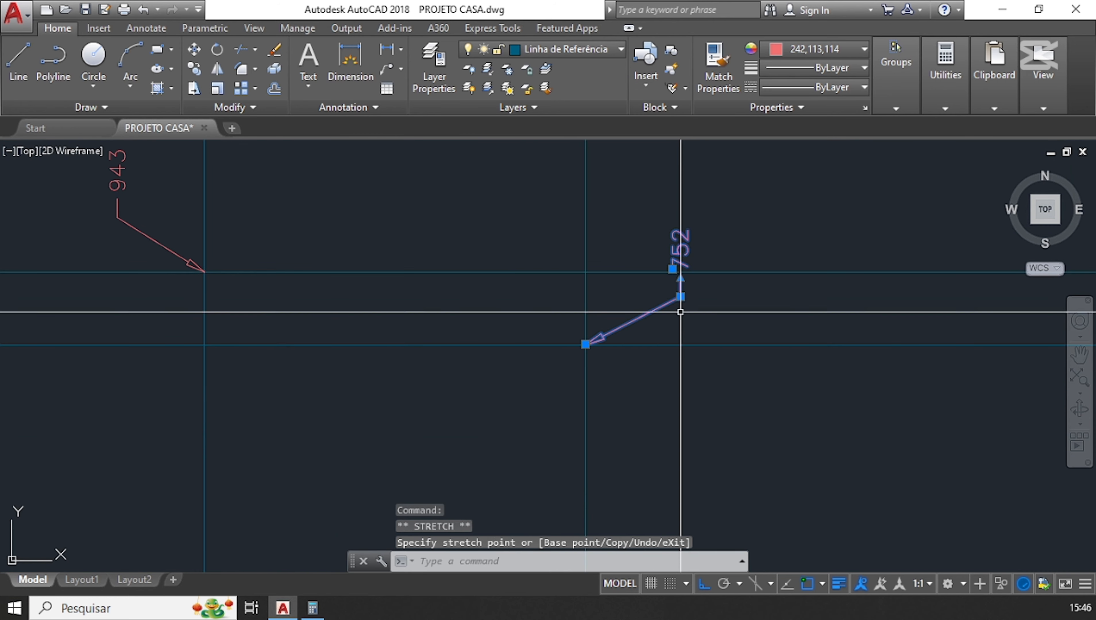
{"action": "key", "text": "Escape"}
{"action": "key", "text": "Escape"}
- Make Linha de perfil the current layer and draw the terrain profile line from the 943 arrow tip to the 752 arrow tip
{"action": "scroll", "coordinate": [670, 361], "scroll_direction": "down", "scroll_amount": 2}
{"action": "left_click", "coordinate": [563, 48]}
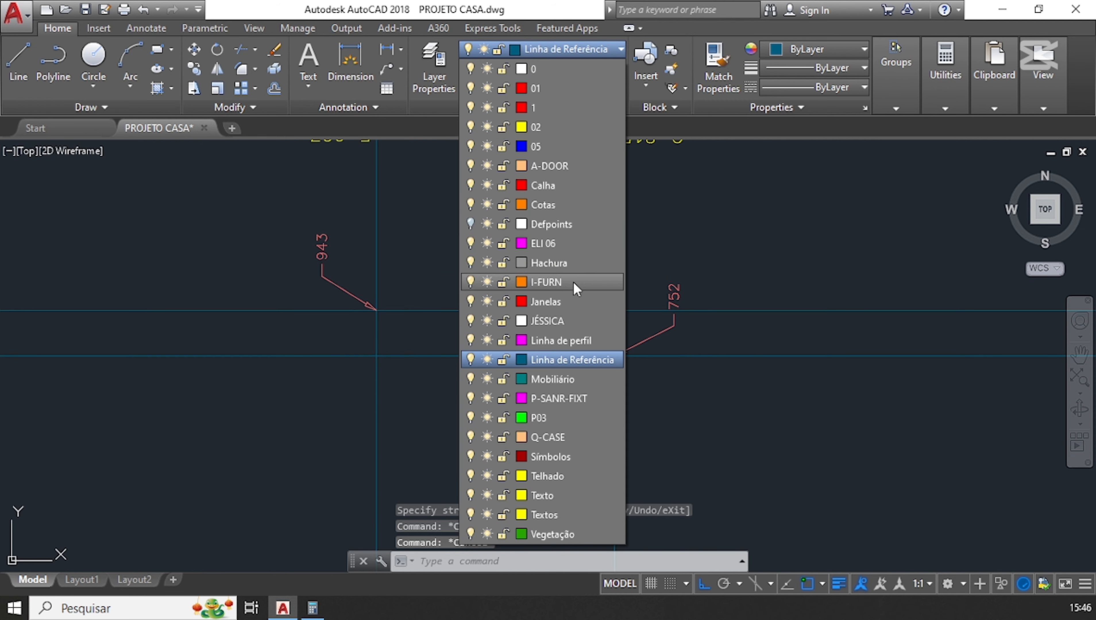
{"action": "left_click", "coordinate": [544, 343]}
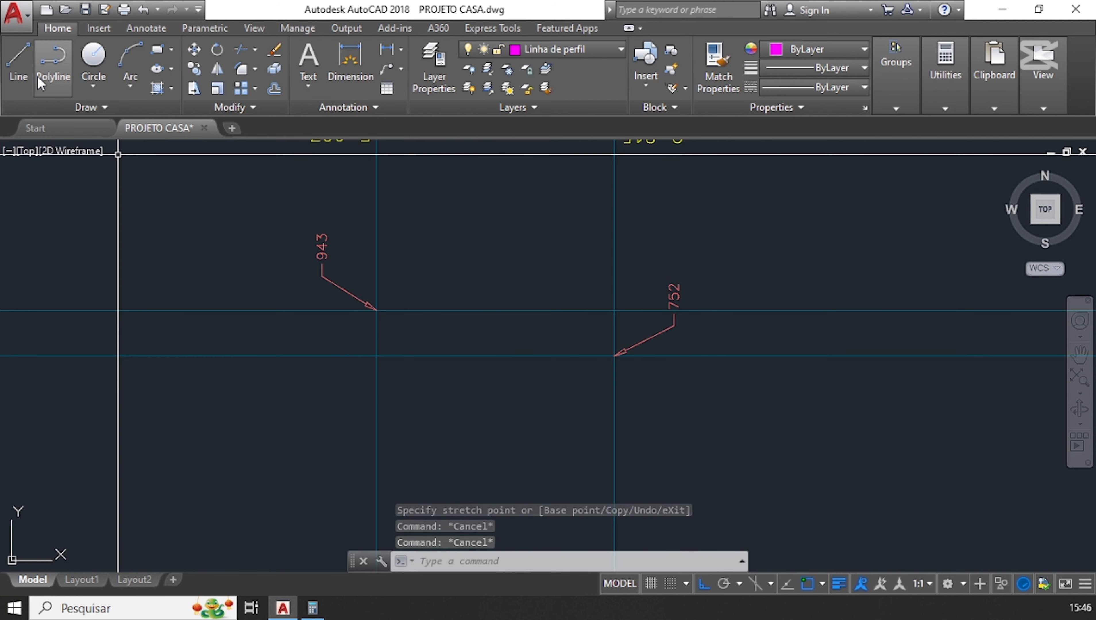
{"action": "left_click", "coordinate": [52, 65]}
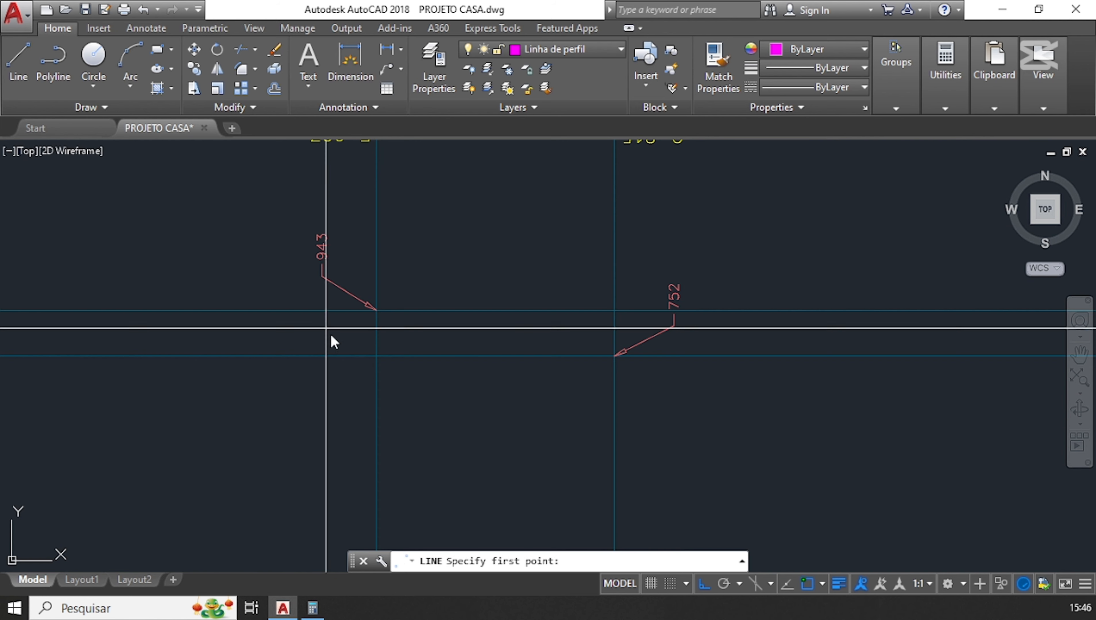
{"action": "left_click", "coordinate": [376, 310]}
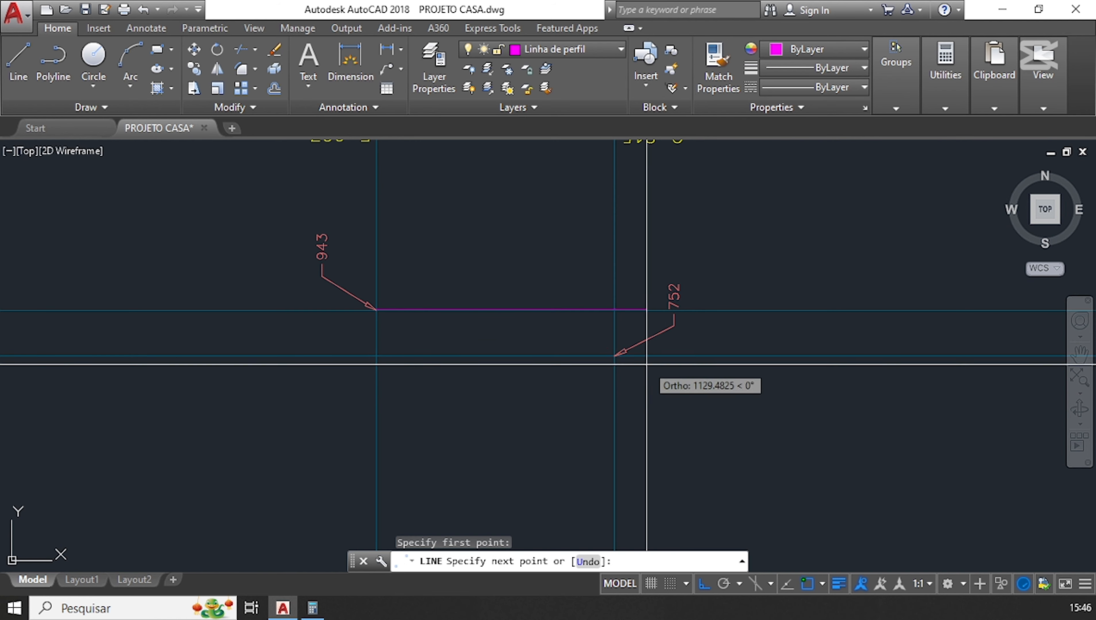
{"action": "left_click", "coordinate": [615, 355]}
{"action": "key", "text": "Escape"}
{"action": "key", "text": "Escape"}
{"action": "scroll", "coordinate": [504, 359], "scroll_direction": "down", "scroll_amount": 2}
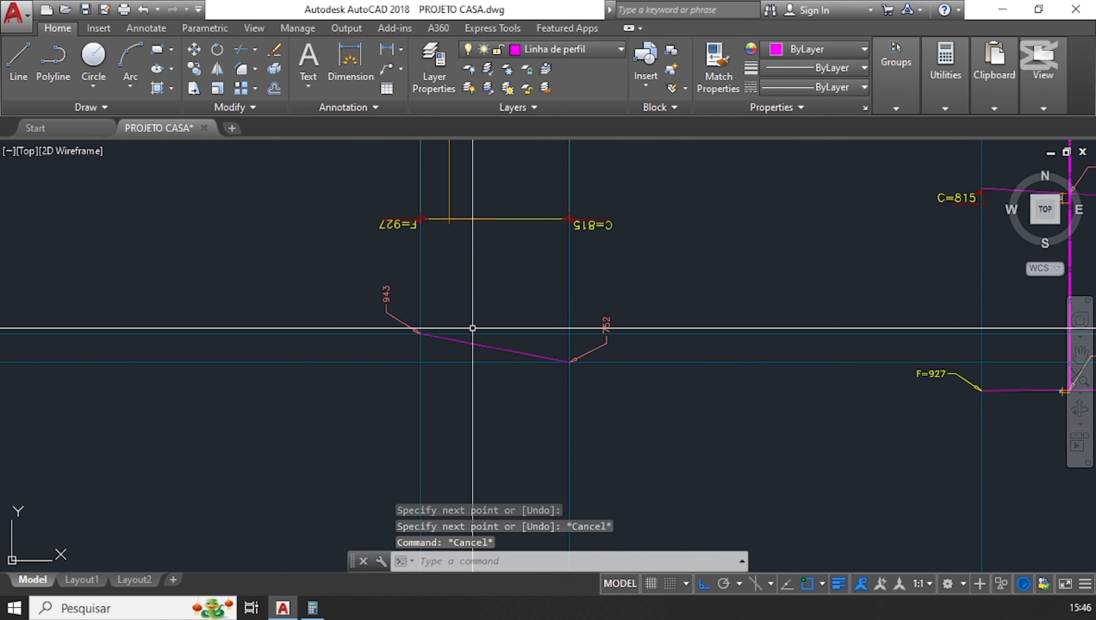
{"action": "scroll", "coordinate": [473, 365], "scroll_direction": "up", "scroll_amount": 2}
{"action": "scroll", "coordinate": [438, 290], "scroll_direction": "down", "scroll_amount": 2}
{"action": "middle_click_drag", "start_coordinate": [512, 233], "coordinate": [513, 326]}
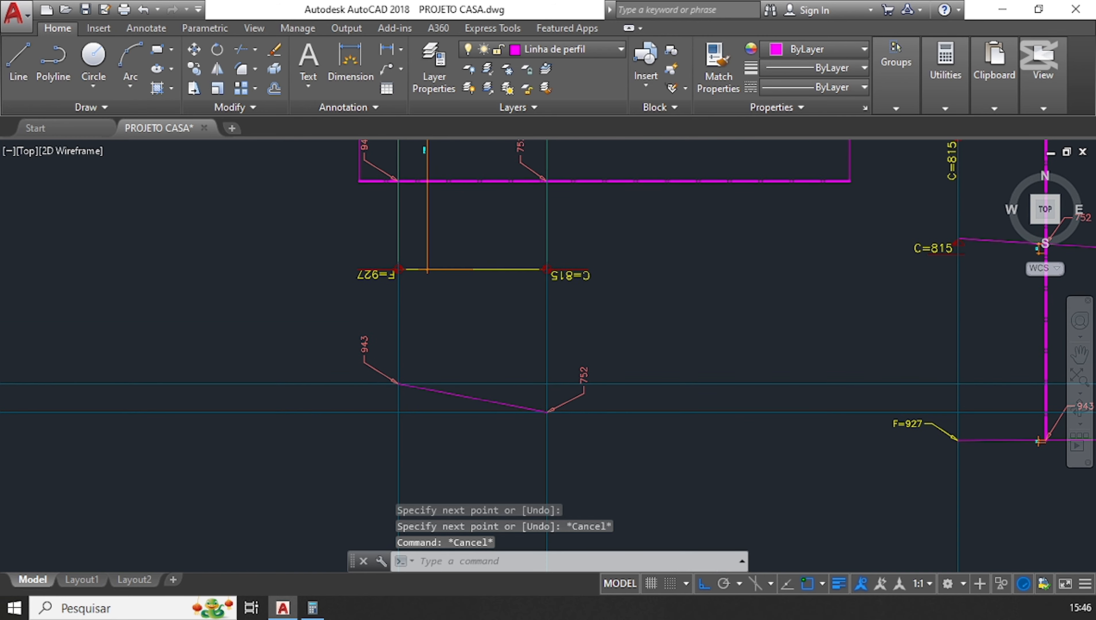
{"action": "middle_click_drag", "start_coordinate": [528, 270], "coordinate": [518, 333]}
{"action": "middle_click_drag", "start_coordinate": [458, 394], "coordinate": [457, 290]}
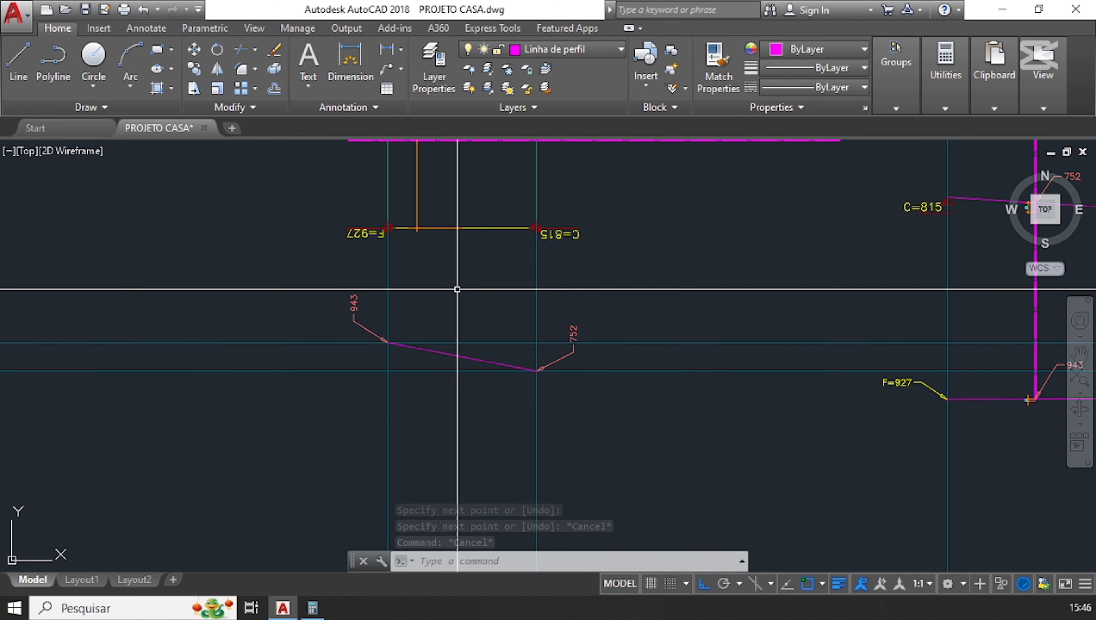
{"action": "scroll", "coordinate": [378, 347], "scroll_direction": "up", "scroll_amount": 2}
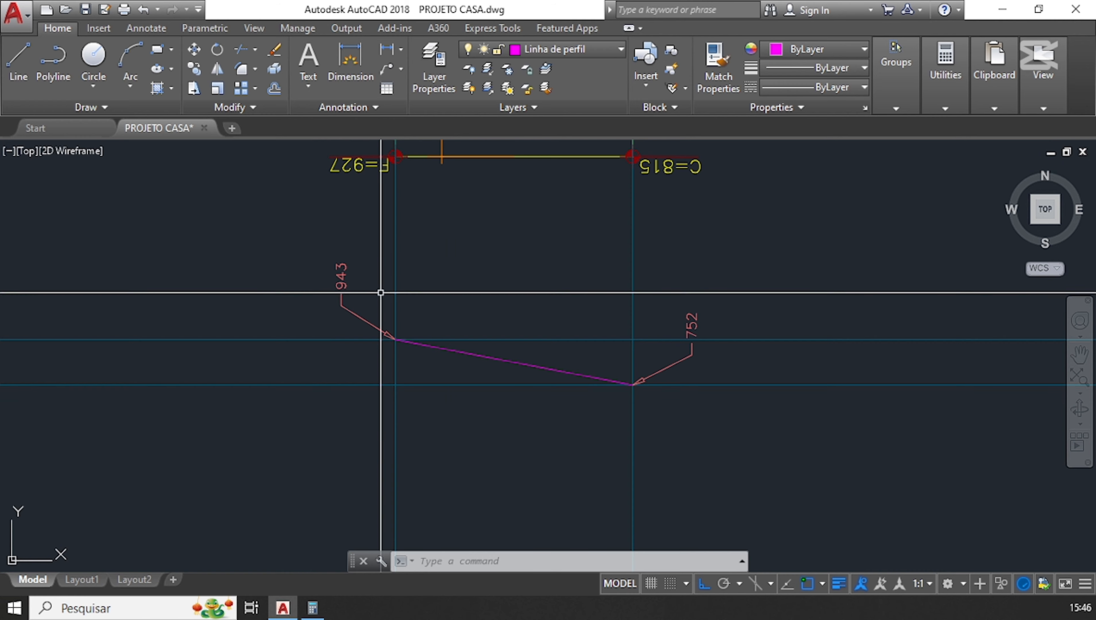
{"action": "left_click", "coordinate": [778, 301]}
{"action": "left_click", "coordinate": [695, 347]}
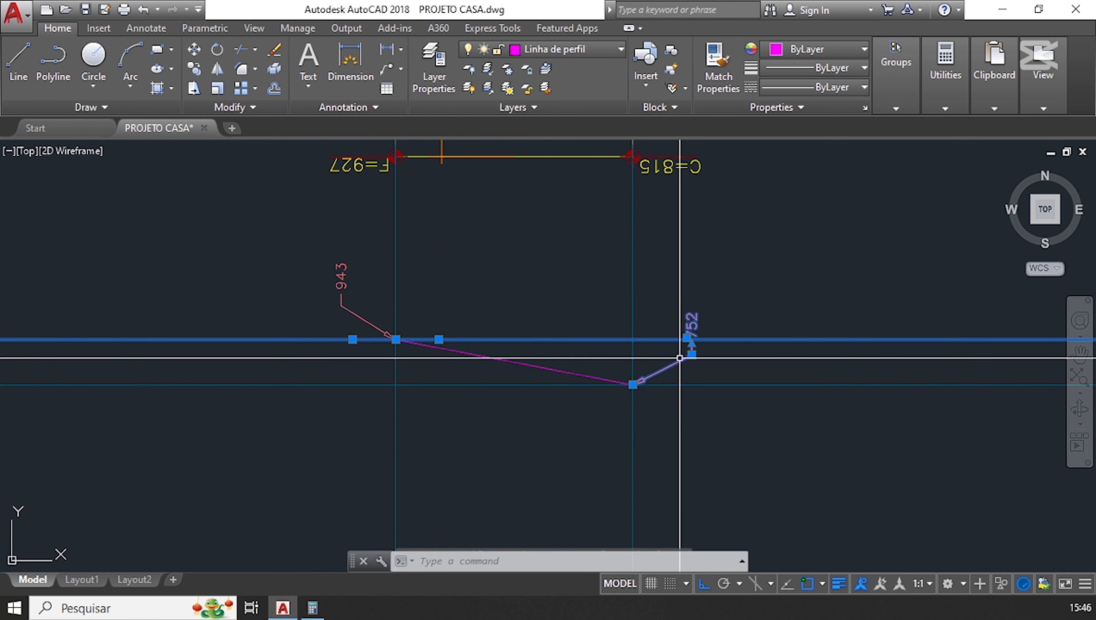
{"action": "key", "text": "Escape"}
{"action": "key", "text": "Escape"}
- Erase the two horizontal construction lines through the ends of the new terrain profile
{"action": "left_click", "coordinate": [736, 325]}
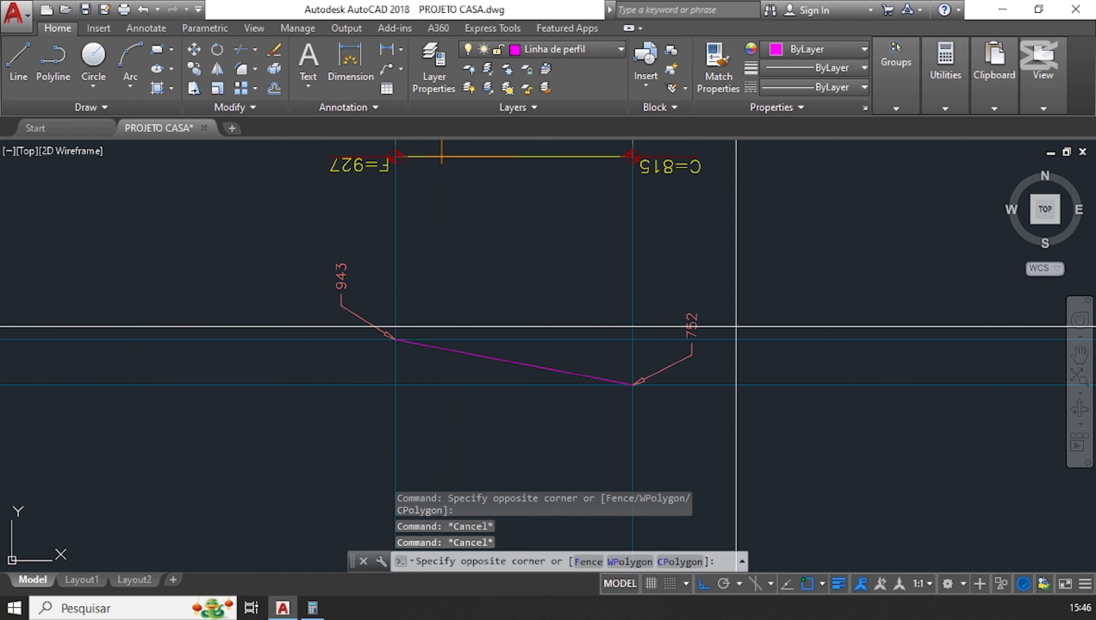
{"action": "left_click", "coordinate": [733, 362]}
{"action": "left_click", "coordinate": [752, 363]}
{"action": "left_click", "coordinate": [740, 416]}
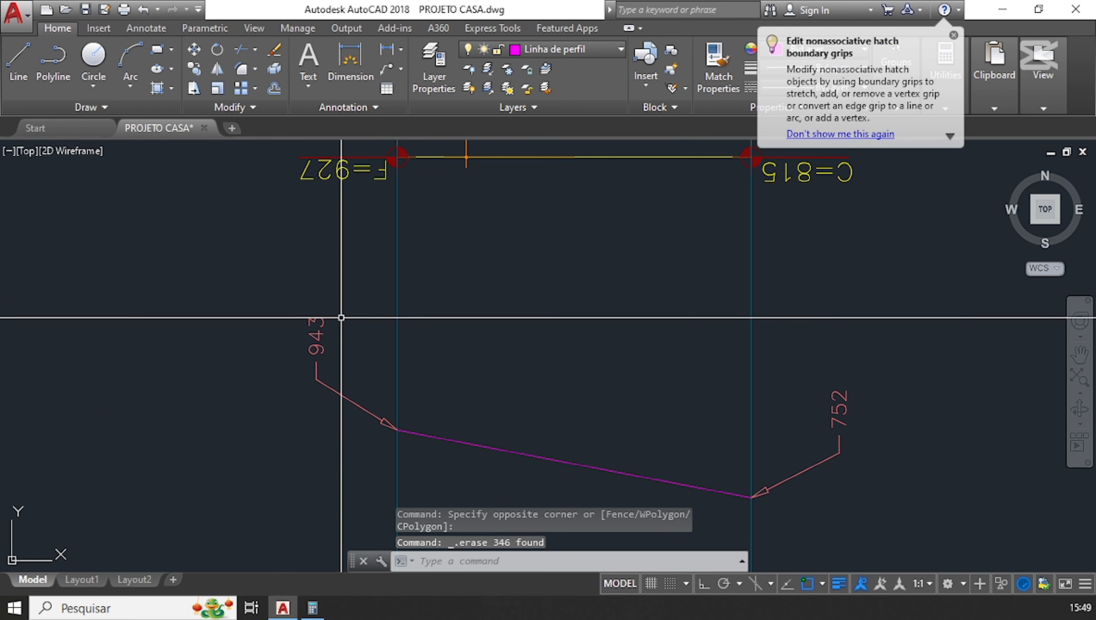
- Copy the shorter house section beside the floor plan to below the new terrain profile, between the two vertical construction lines
{"action": "scroll", "coordinate": [385, 342], "scroll_direction": "down", "scroll_amount": 2}
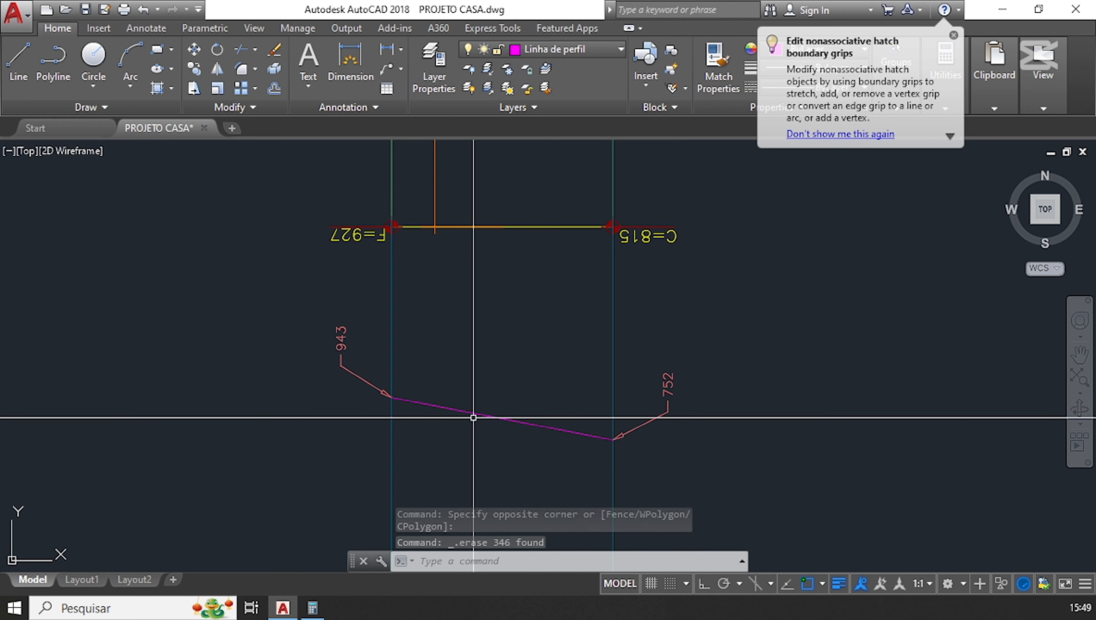
{"action": "scroll", "coordinate": [416, 377], "scroll_direction": "down", "scroll_amount": 8}
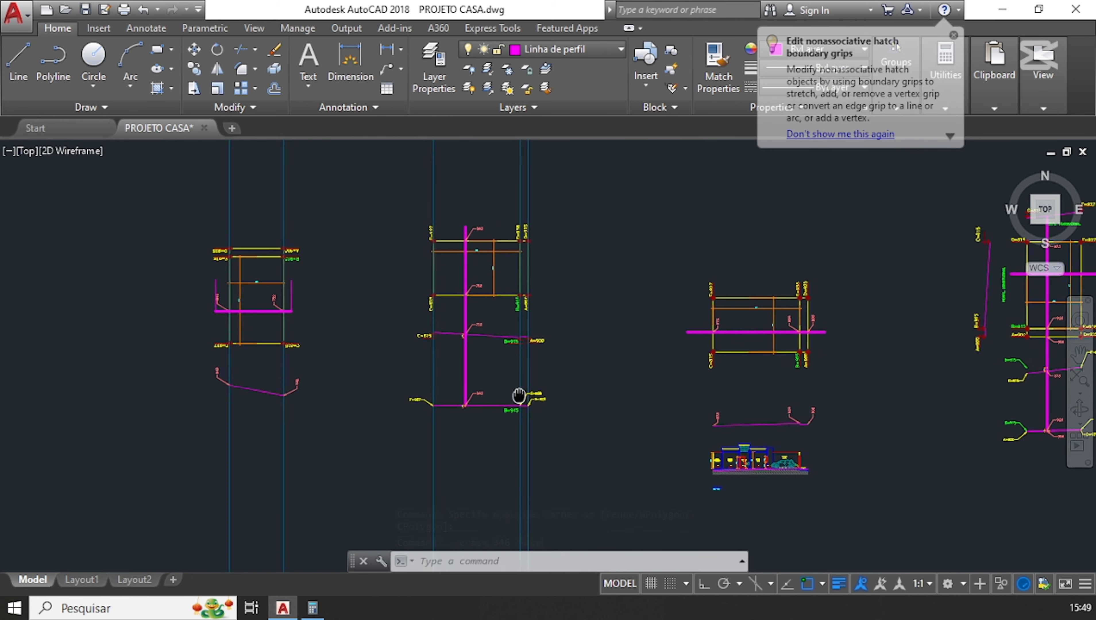
{"action": "scroll", "coordinate": [869, 380], "scroll_direction": "up", "scroll_amount": 4}
{"action": "left_click", "coordinate": [663, 267]}
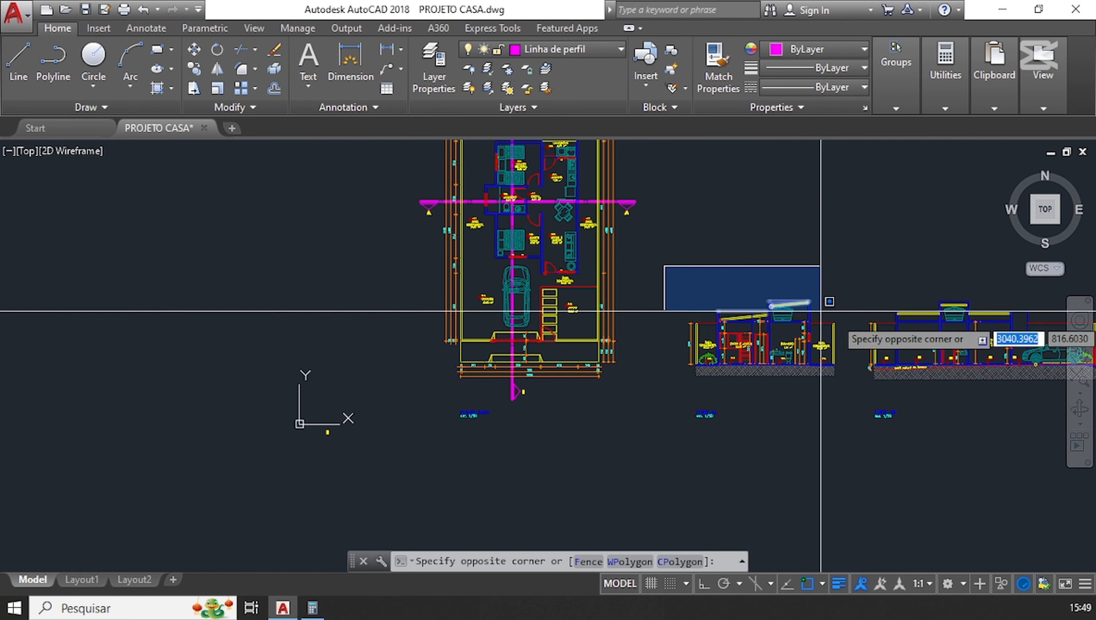
{"action": "left_click", "coordinate": [848, 391]}
{"action": "type", "text": "co"}
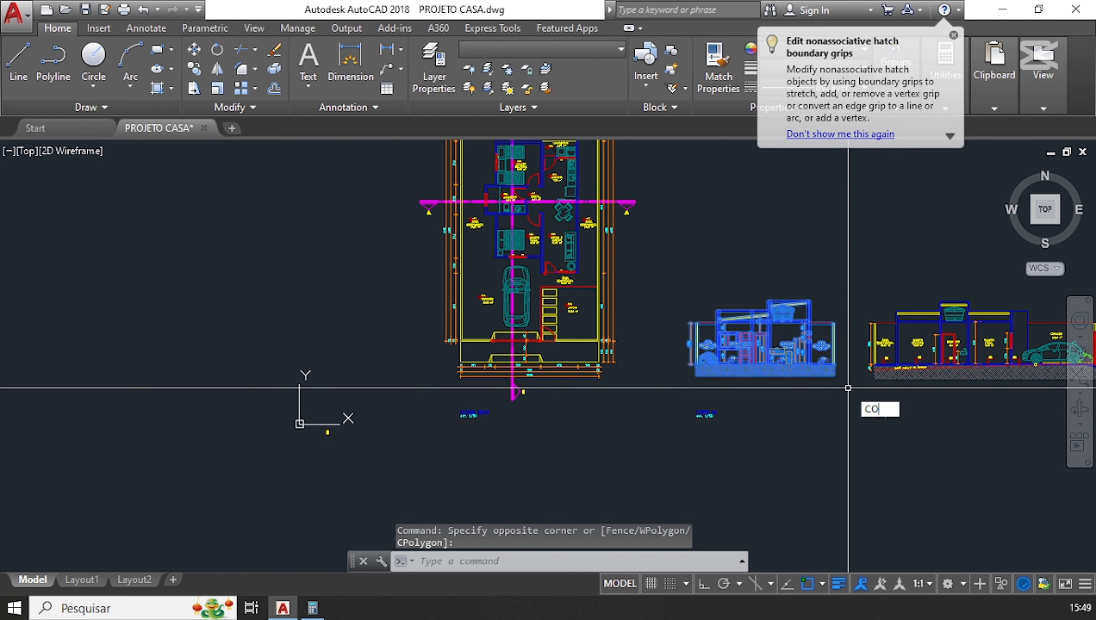
{"action": "key", "text": "Return"}
{"action": "left_click", "coordinate": [847, 382]}
{"action": "scroll", "coordinate": [864, 354], "scroll_direction": "down", "scroll_amount": 2}
{"action": "scroll", "coordinate": [916, 360], "scroll_direction": "down", "scroll_amount": 4}
{"action": "middle_click_drag", "start_coordinate": [271, 377], "coordinate": [697, 343]}
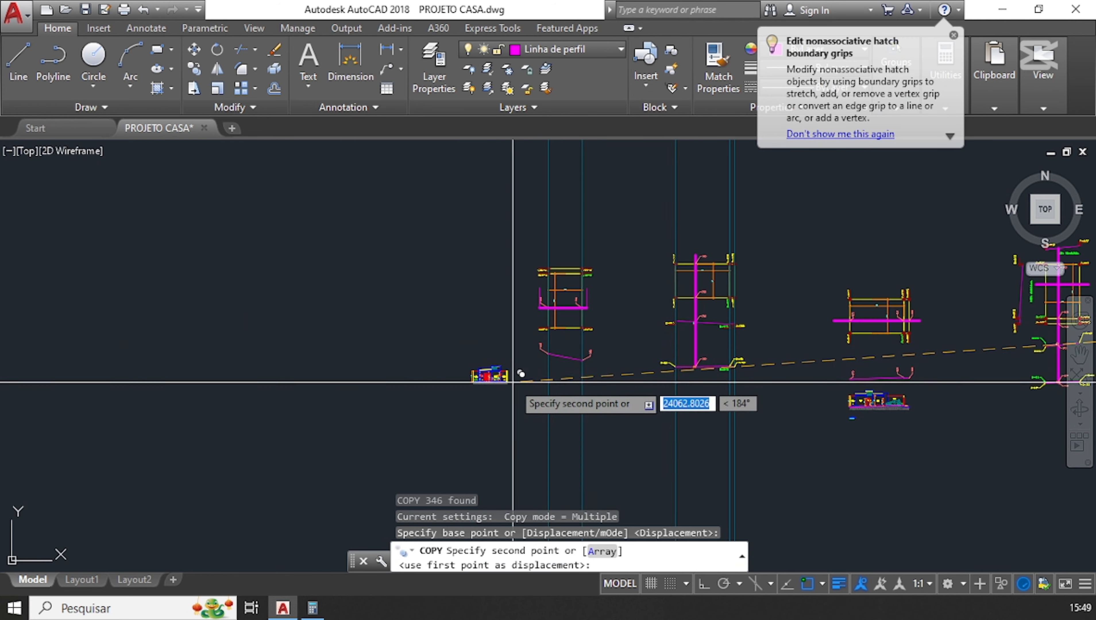
{"action": "scroll", "coordinate": [549, 380], "scroll_direction": "up", "scroll_amount": 8}
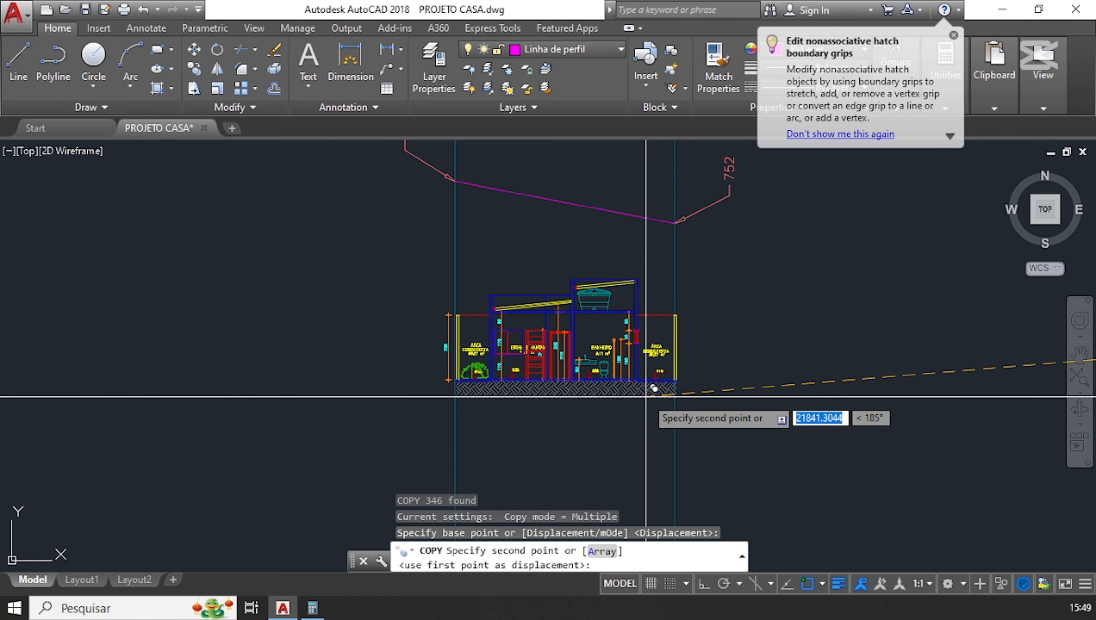
{"action": "left_click", "coordinate": [647, 397]}
{"action": "key", "text": "Escape"}
{"action": "key", "text": "Escape"}
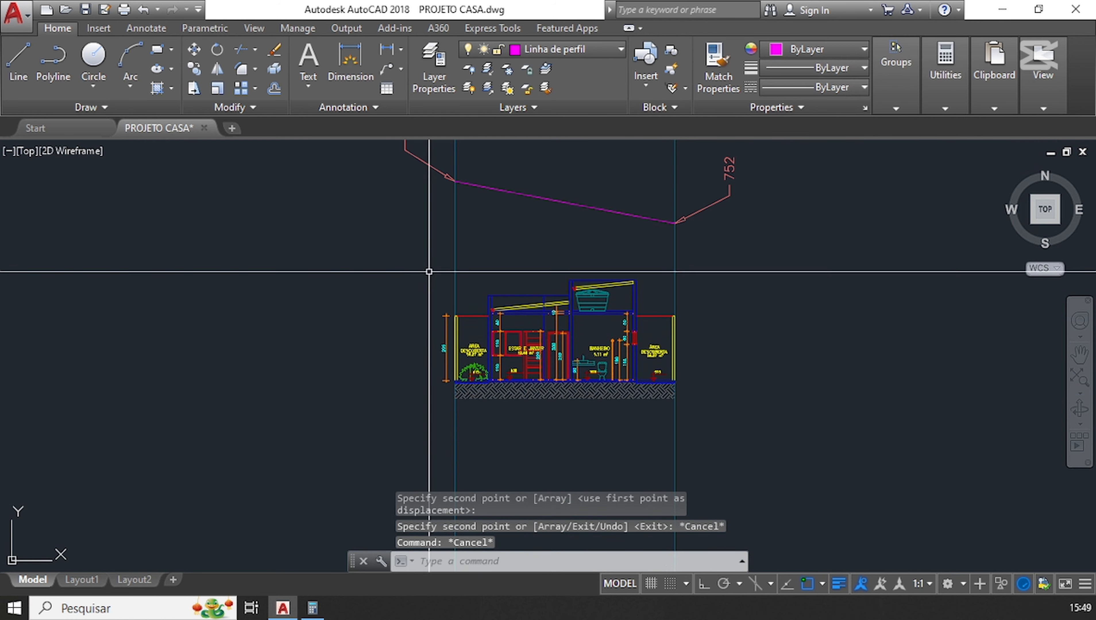
- Move the copied house section horizontally so the upper corner of its outer wall meets the F=927 vertical construction line
{"action": "left_click", "coordinate": [428, 270]}
{"action": "left_click", "coordinate": [740, 425]}
{"action": "type", "text": "m"}
{"action": "key", "text": "Return"}
{"action": "scroll", "coordinate": [608, 307], "scroll_direction": "up", "scroll_amount": 5}
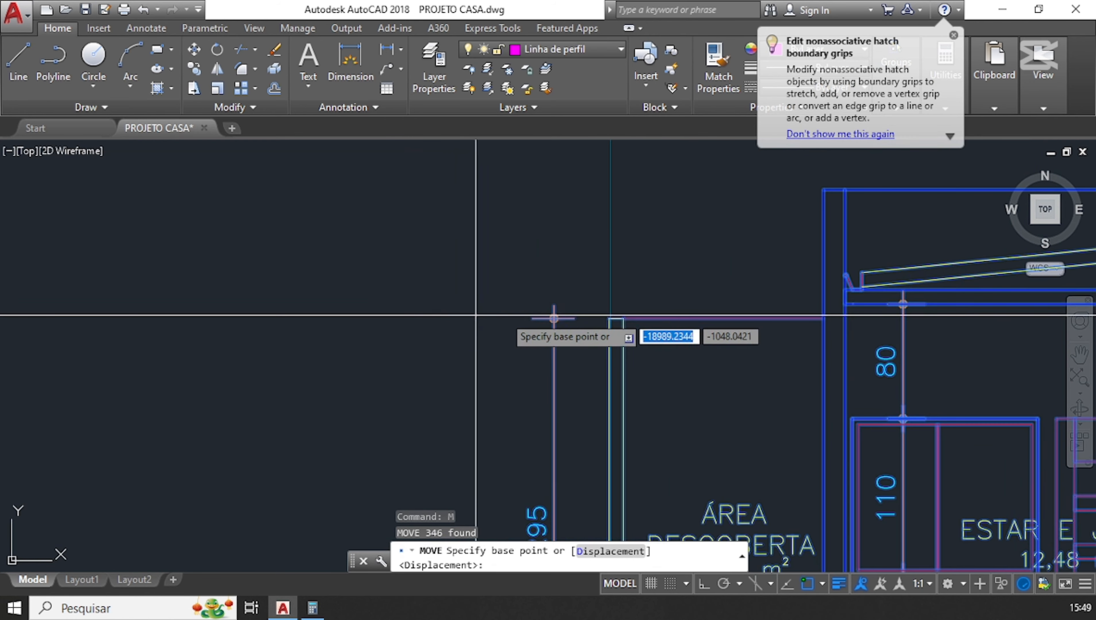
{"action": "scroll", "coordinate": [608, 330], "scroll_direction": "up", "scroll_amount": 8}
{"action": "scroll", "coordinate": [699, 252], "scroll_direction": "up", "scroll_amount": 5}
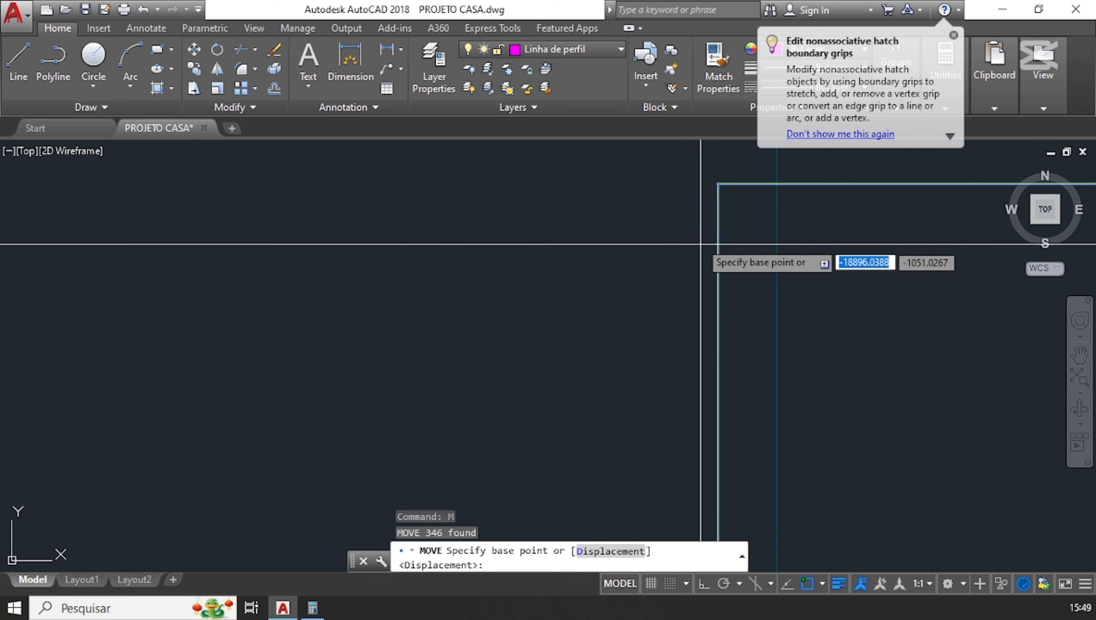
{"action": "left_click", "coordinate": [718, 183]}
{"action": "left_click", "coordinate": [776, 183]}
{"action": "scroll", "coordinate": [543, 302], "scroll_direction": "down", "scroll_amount": 18}
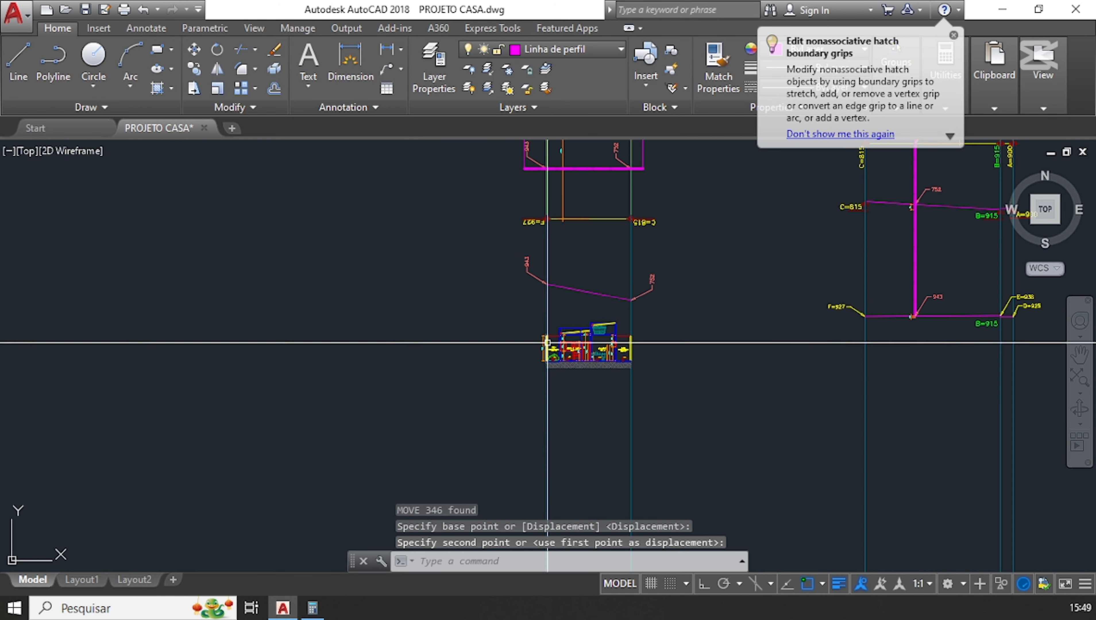
- Draw a two-line arrowhead at the free end of the section line's leg beside the 943 leader on the rotated lot plan
{"action": "middle_click_drag", "start_coordinate": [607, 341], "coordinate": [578, 407]}
{"action": "scroll", "coordinate": [572, 343], "scroll_direction": "up", "scroll_amount": 2}
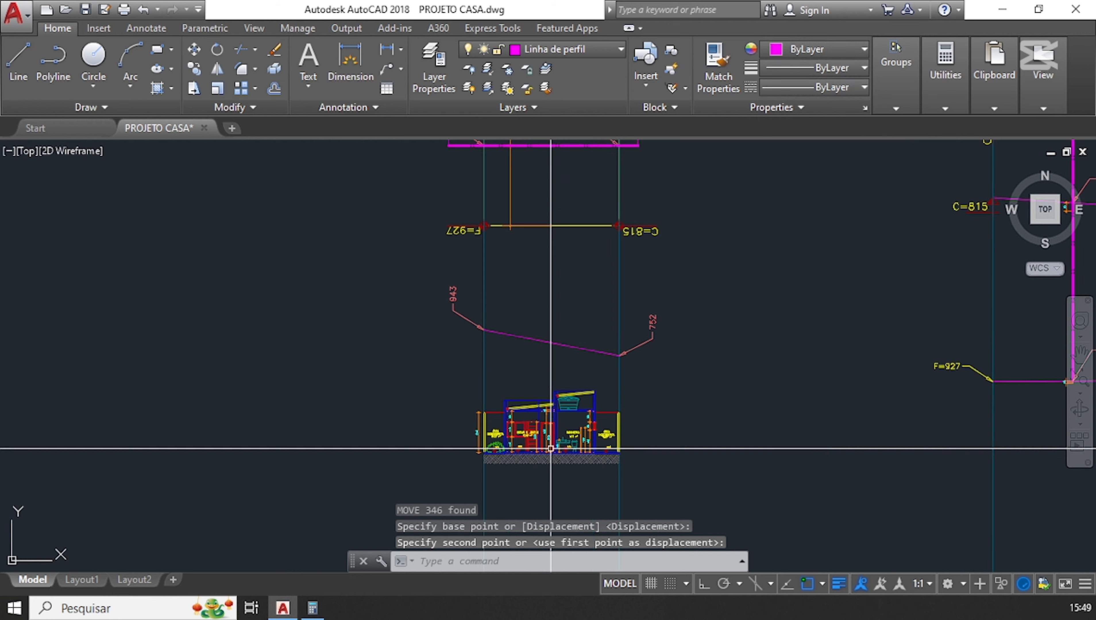
{"action": "middle_click_drag", "start_coordinate": [545, 264], "coordinate": [570, 460]}
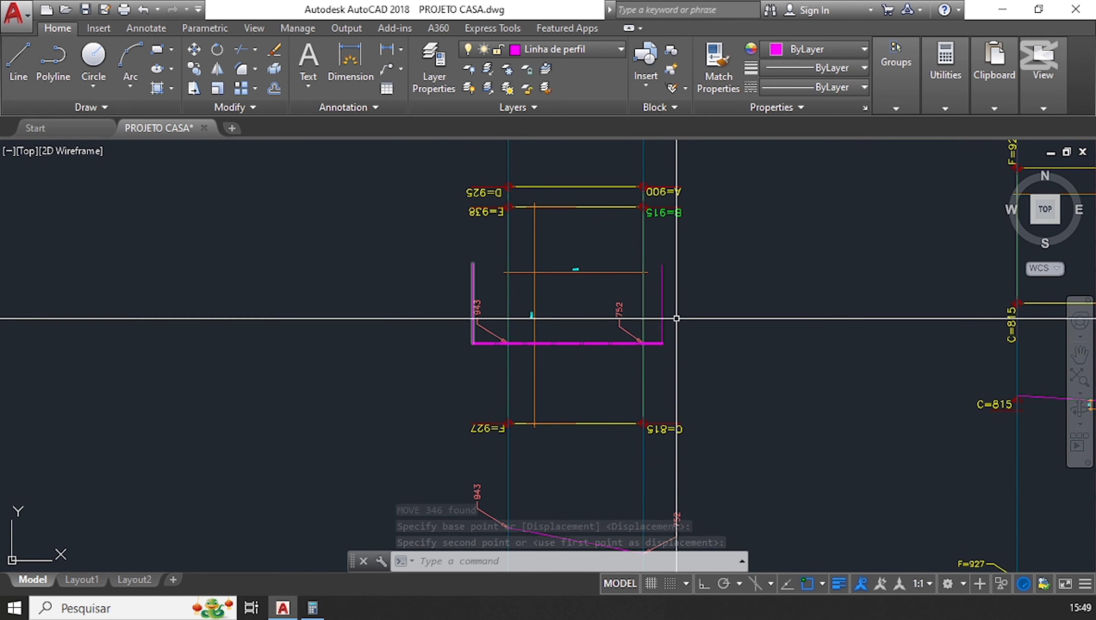
{"action": "scroll", "coordinate": [504, 343], "scroll_direction": "down", "scroll_amount": 2}
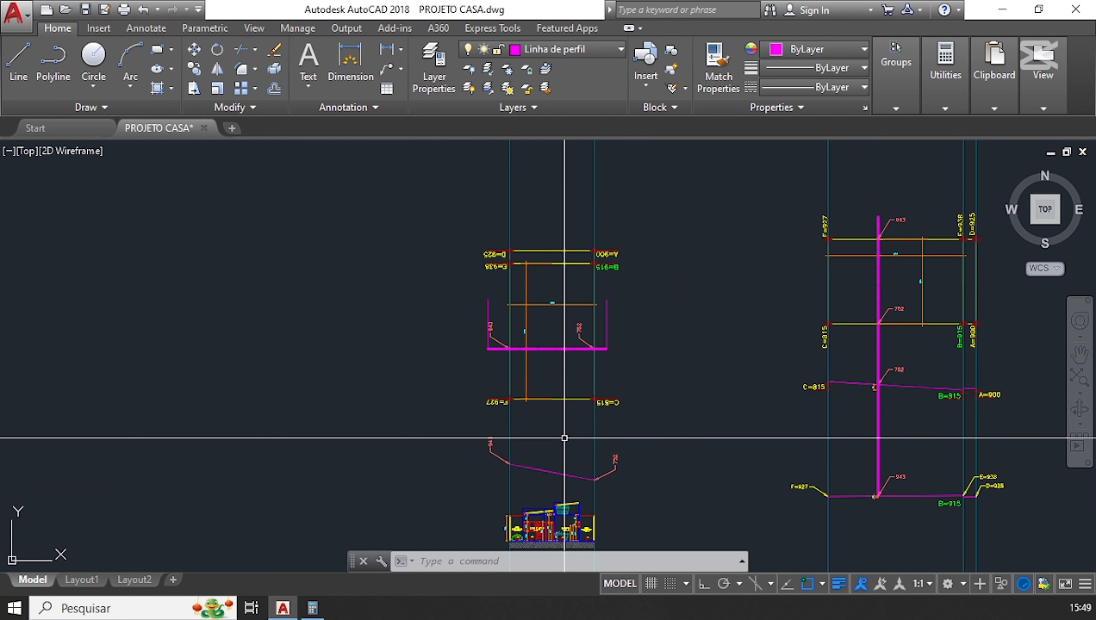
{"action": "middle_click_drag", "start_coordinate": [564, 438], "coordinate": [557, 421]}
{"action": "scroll", "coordinate": [477, 309], "scroll_direction": "up", "scroll_amount": 6}
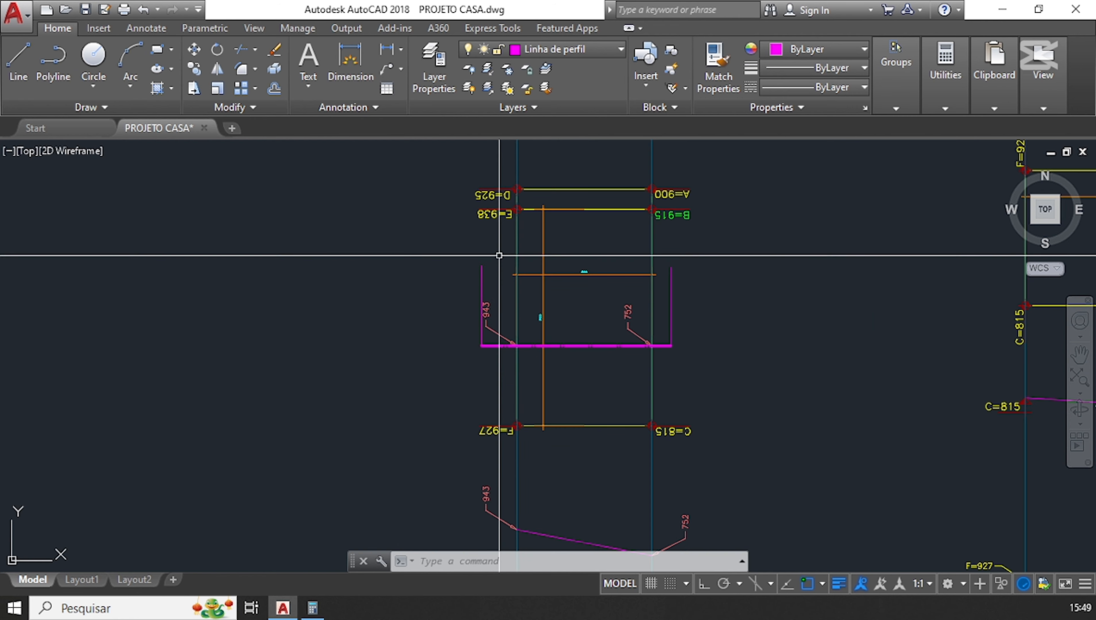
{"action": "key", "text": "Return"}
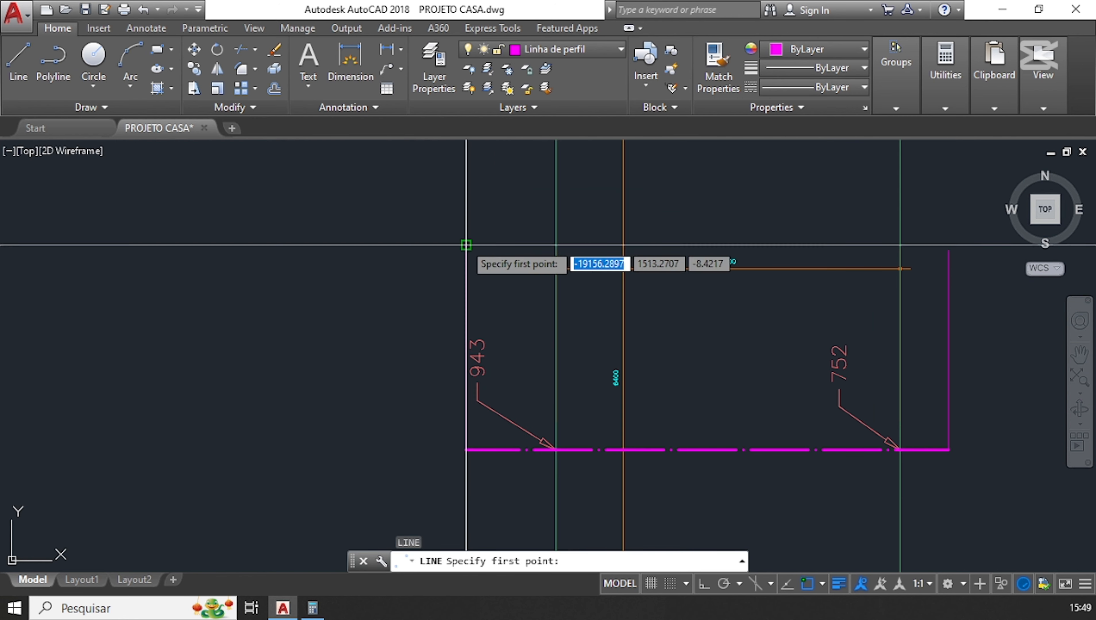
{"action": "left_click", "coordinate": [466, 245]}
{"action": "left_click", "coordinate": [492, 290]}
{"action": "key", "text": "Return"}
{"action": "key", "text": "Return"}
{"action": "left_click", "coordinate": [466, 245]}
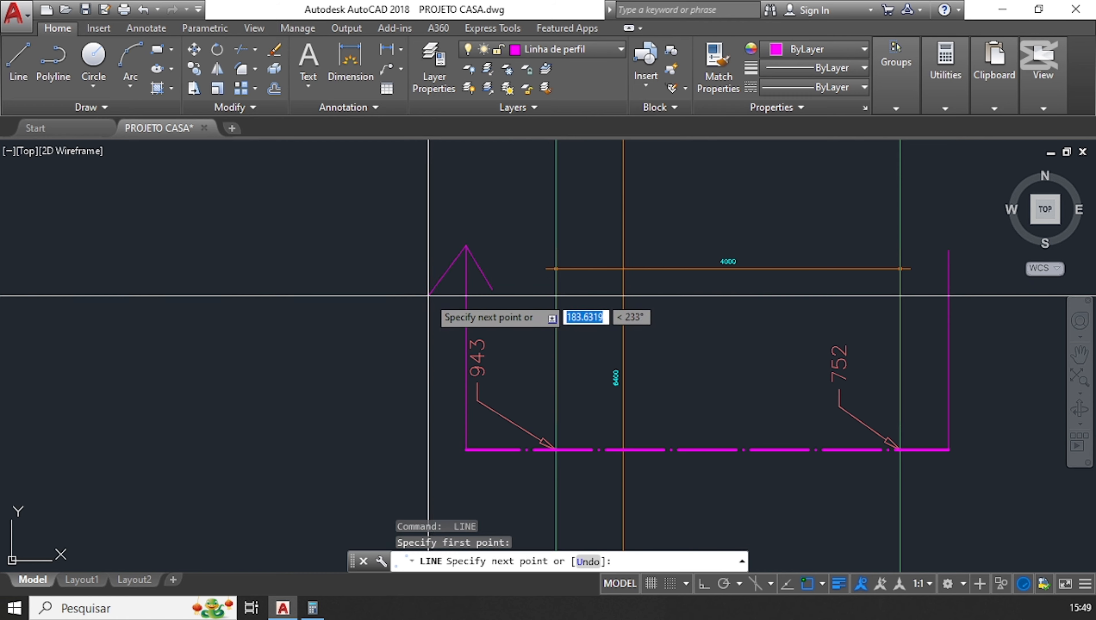
{"action": "left_click", "coordinate": [437, 297]}
{"action": "key", "text": "Return"}
- Copy the complete floor plan with its section lines to the empty area beside the rotated lot plan
{"action": "scroll", "coordinate": [440, 296], "scroll_direction": "down", "scroll_amount": 8}
{"action": "middle_click_drag", "start_coordinate": [785, 373], "coordinate": [484, 357]}
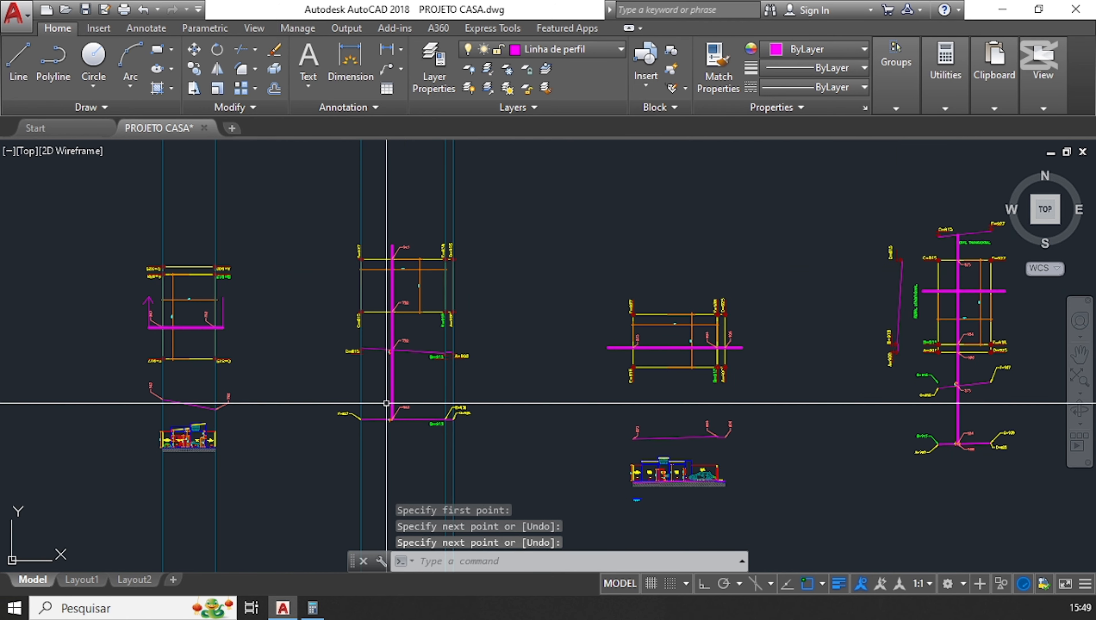
{"action": "scroll", "coordinate": [773, 372], "scroll_direction": "down", "scroll_amount": 2}
{"action": "middle_click_drag", "start_coordinate": [773, 372], "coordinate": [538, 365]}
{"action": "scroll", "coordinate": [742, 281], "scroll_direction": "up", "scroll_amount": 4}
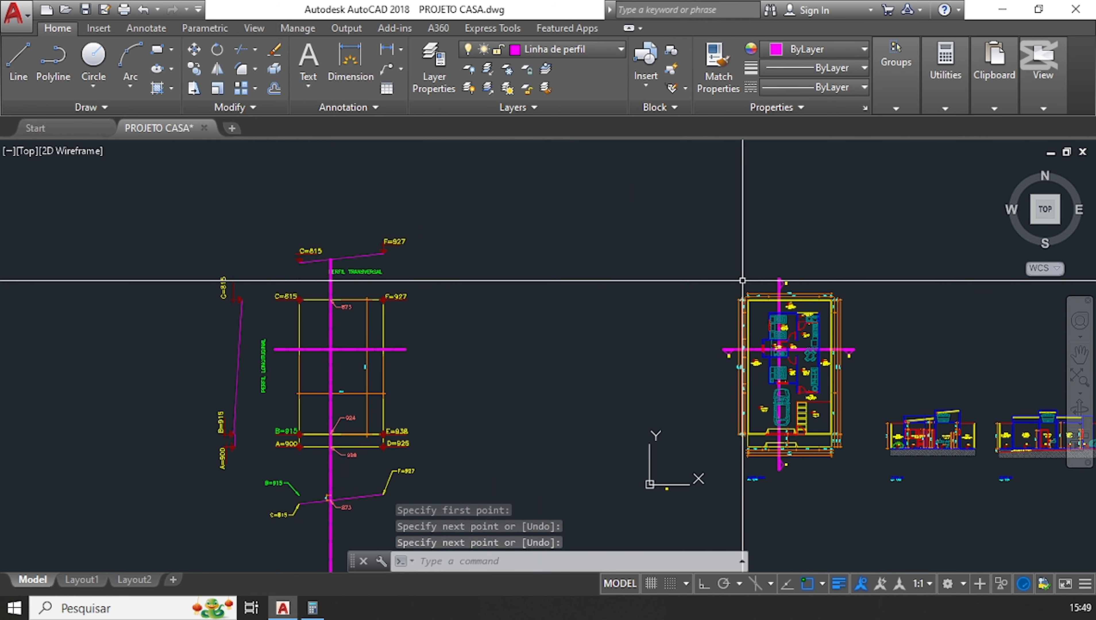
{"action": "left_click", "coordinate": [718, 257]}
{"action": "left_click", "coordinate": [867, 478]}
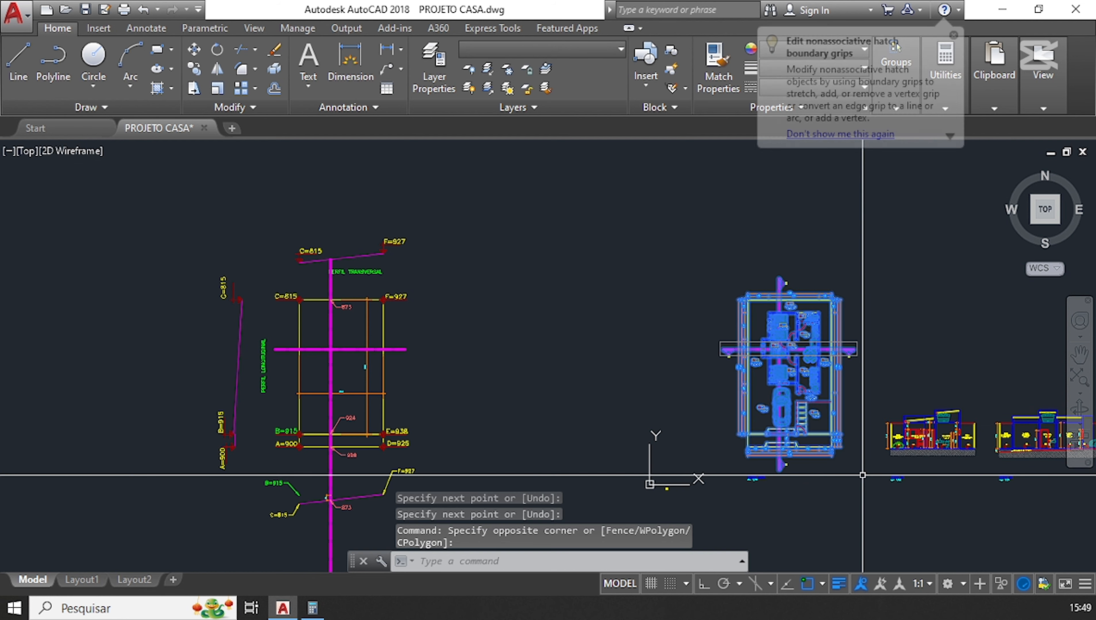
{"action": "type", "text": "co"}
{"action": "key", "text": "Return"}
{"action": "left_click", "coordinate": [810, 419]}
{"action": "scroll", "coordinate": [871, 406], "scroll_direction": "down", "scroll_amount": 6}
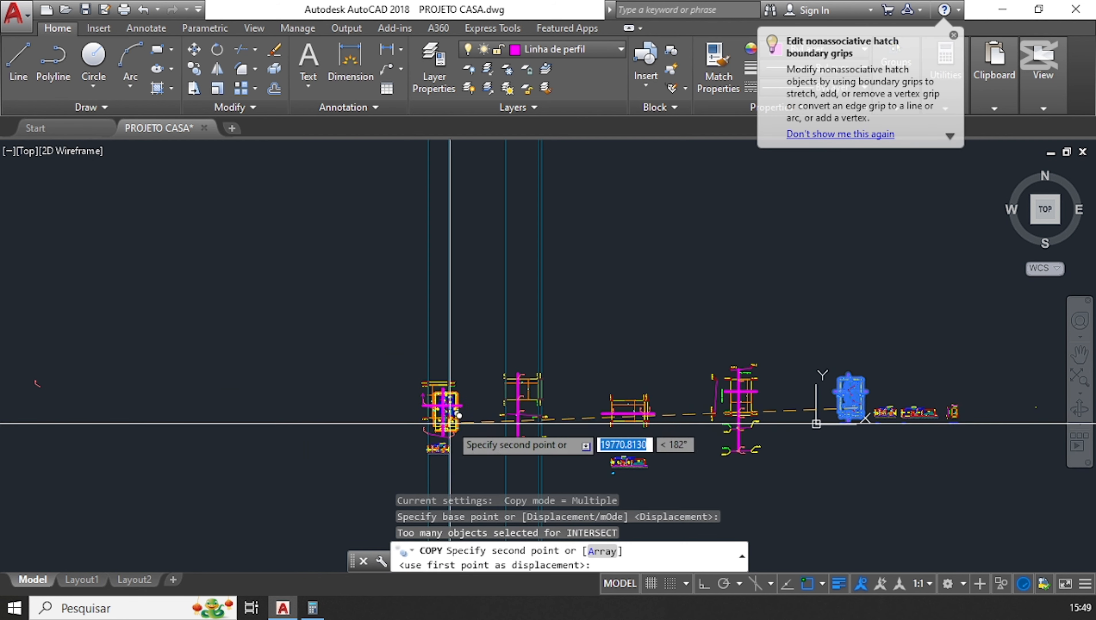
{"action": "scroll", "coordinate": [372, 410], "scroll_direction": "up", "scroll_amount": 5}
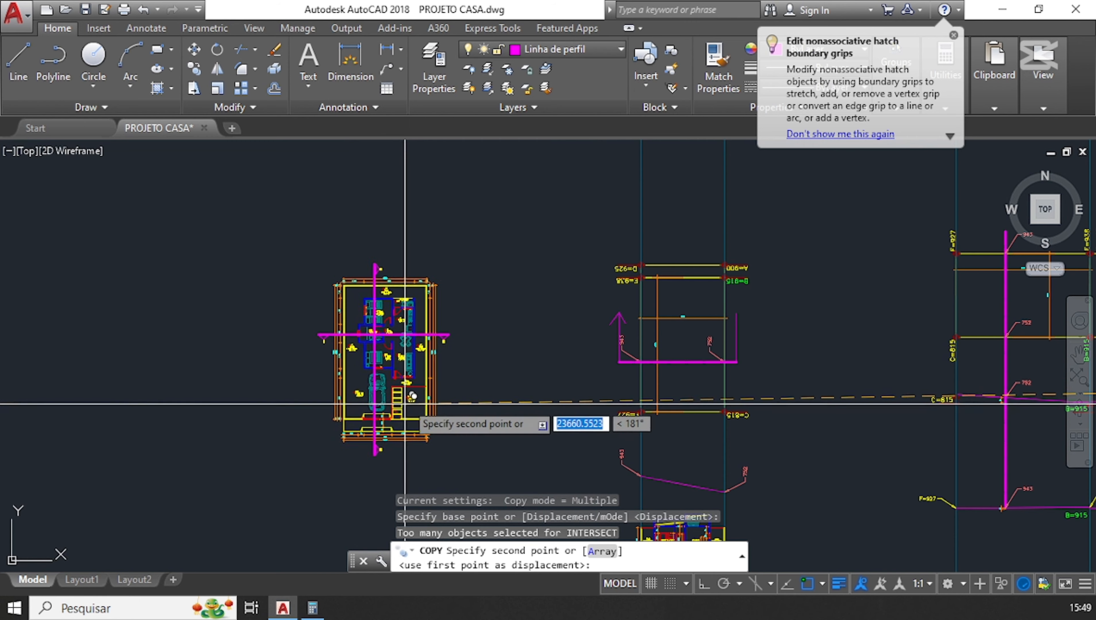
{"action": "left_click", "coordinate": [405, 404]}
{"action": "key", "text": "Escape"}
{"action": "key", "text": "Escape"}
- Rotate the copied floor plan 180° so its sidewalk side matches the orientation of the rotated lot plan
{"action": "scroll", "coordinate": [406, 438], "scroll_direction": "up", "scroll_amount": 5}
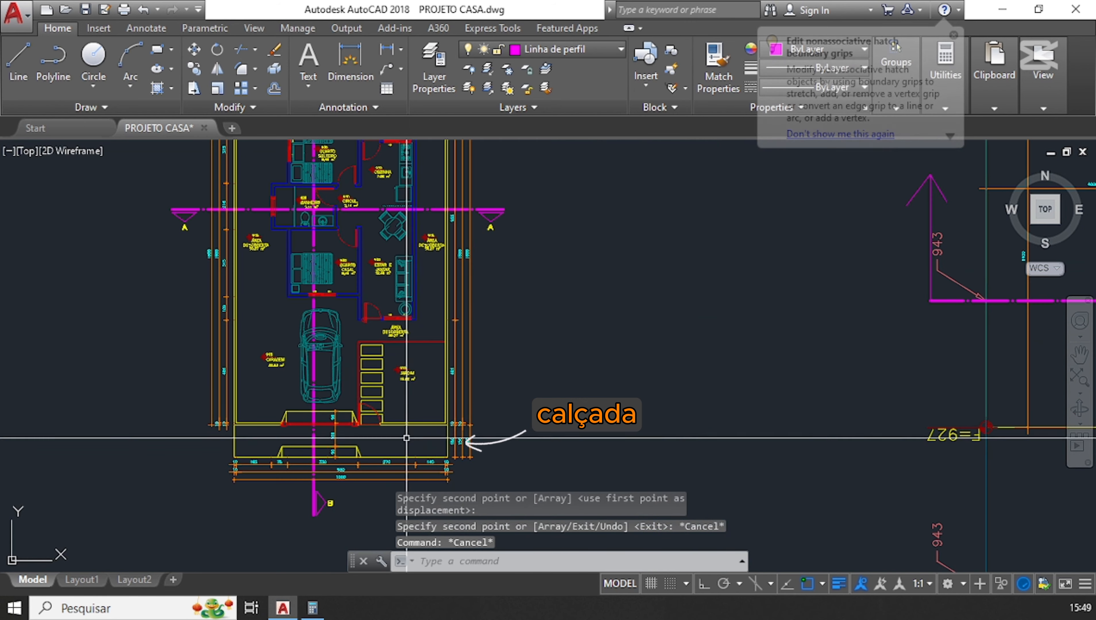
{"action": "scroll", "coordinate": [407, 438], "scroll_direction": "down", "scroll_amount": 4}
{"action": "scroll", "coordinate": [568, 314], "scroll_direction": "down", "scroll_amount": 2}
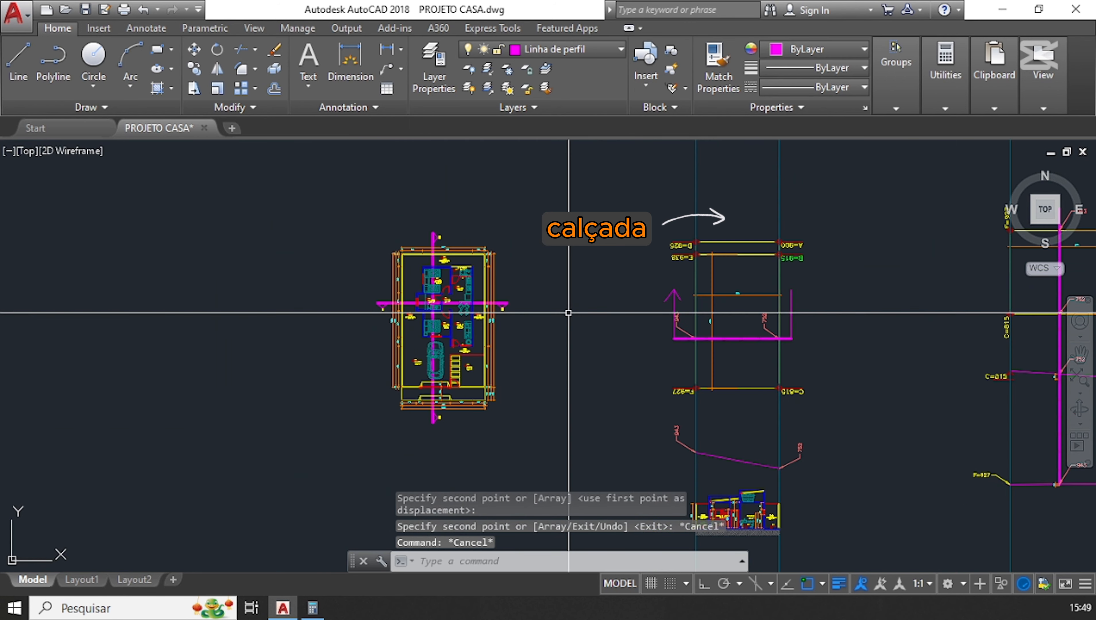
{"action": "left_click", "coordinate": [304, 208]}
{"action": "left_click", "coordinate": [543, 444]}
{"action": "type", "text": "RO"}
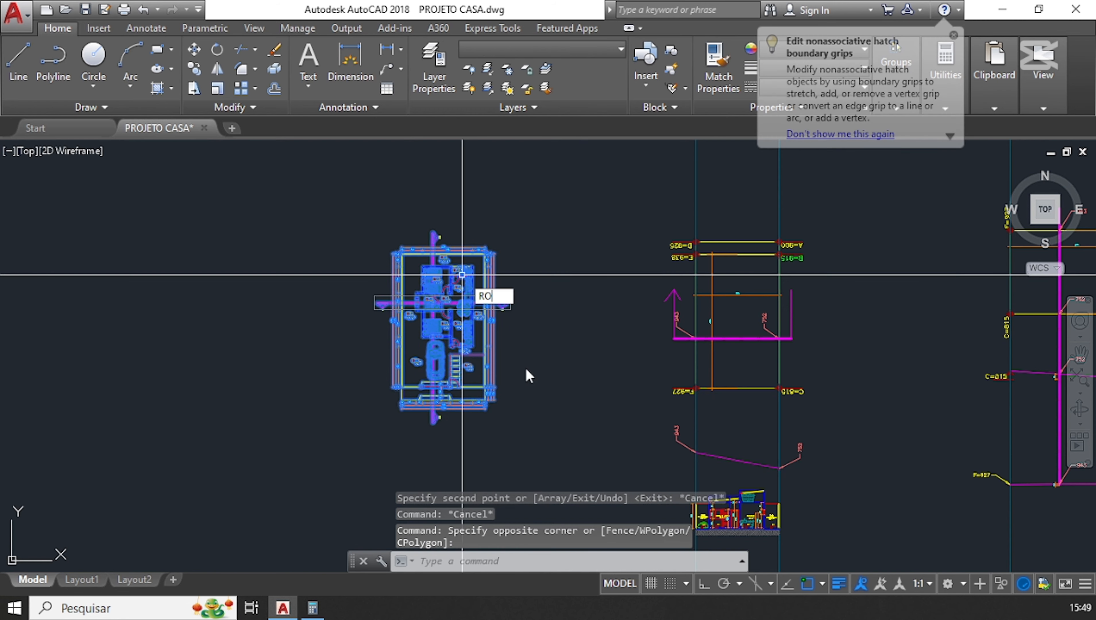
{"action": "key", "text": "Return"}
{"action": "left_click", "coordinate": [448, 321]}
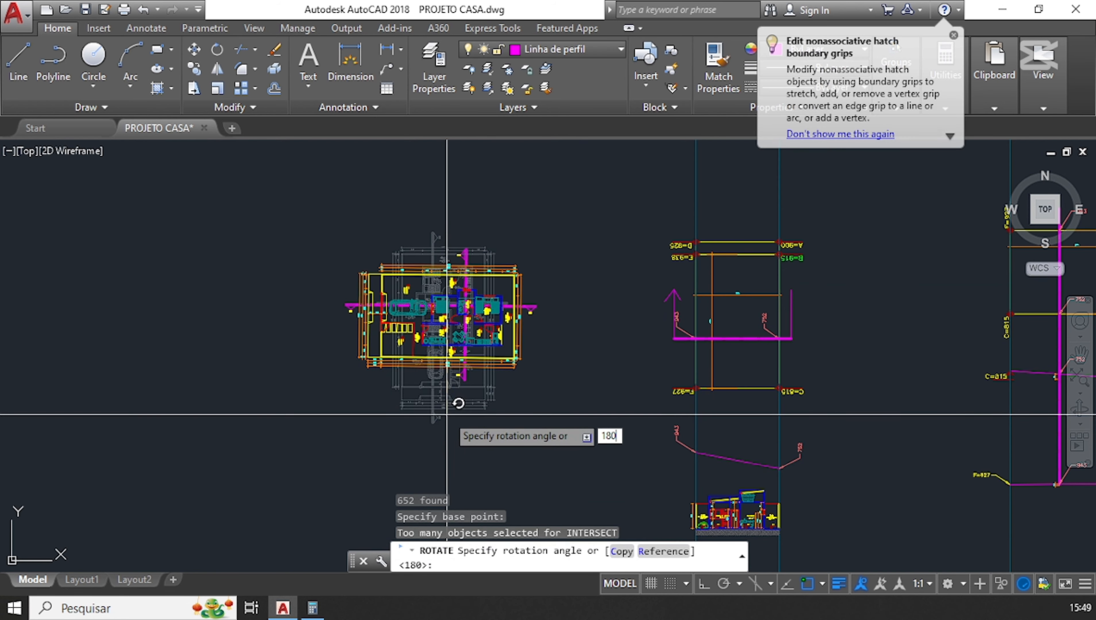
{"action": "key", "text": "Return"}
- Compare the rotated floor plan's transverse section line and viewing direction with the lot plan and the house section below it
{"action": "scroll", "coordinate": [497, 437], "scroll_direction": "up", "scroll_amount": 3}
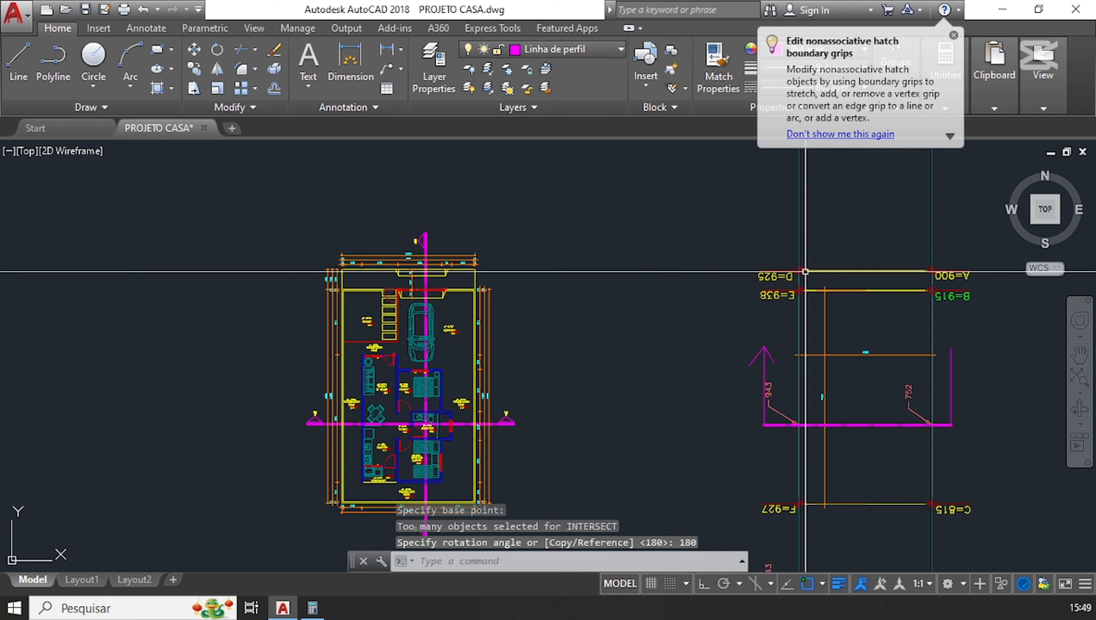
{"action": "scroll", "coordinate": [349, 375], "scroll_direction": "down", "scroll_amount": 3}
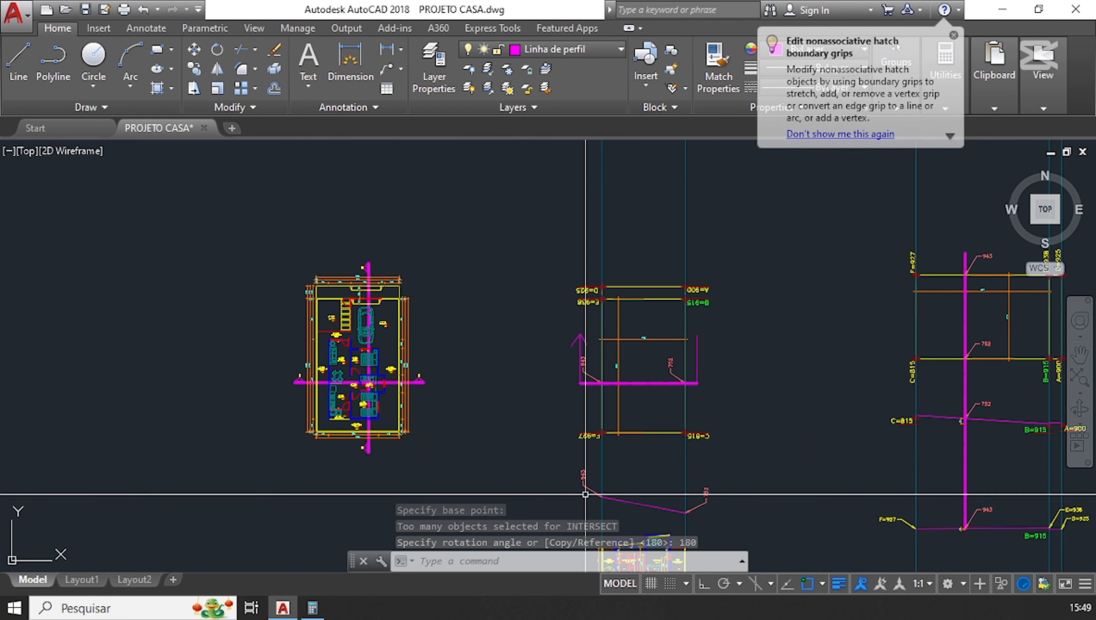
{"action": "scroll", "coordinate": [387, 343], "scroll_direction": "up", "scroll_amount": 4}
{"action": "middle_click_drag", "start_coordinate": [389, 387], "coordinate": [473, 304]}
{"action": "scroll", "coordinate": [393, 339], "scroll_direction": "down", "scroll_amount": 2}
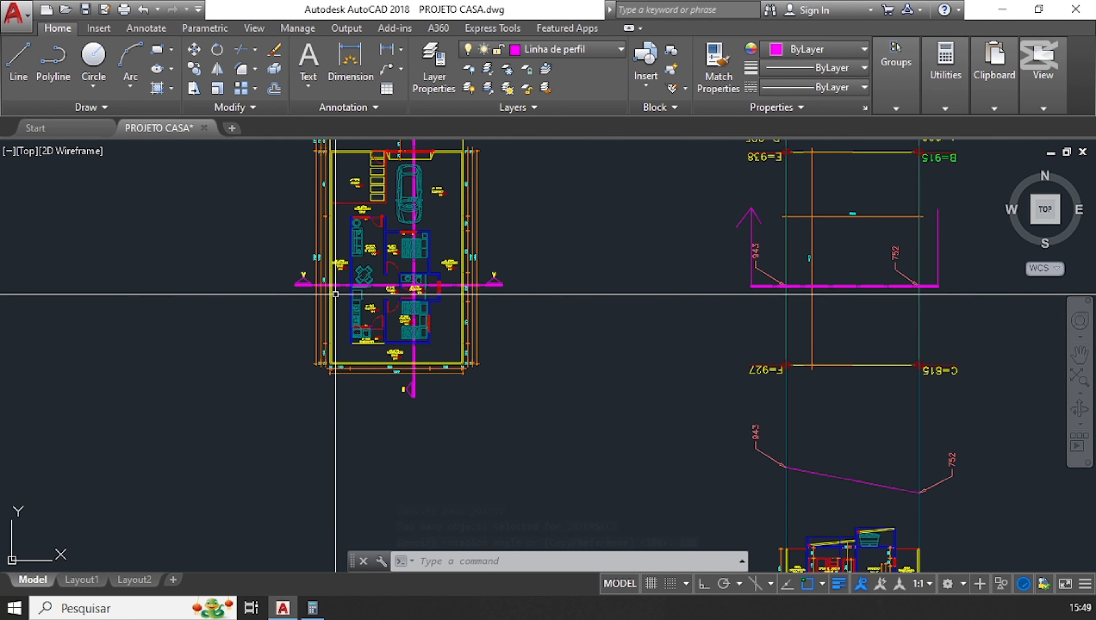
{"action": "scroll", "coordinate": [318, 288], "scroll_direction": "up", "scroll_amount": 2}
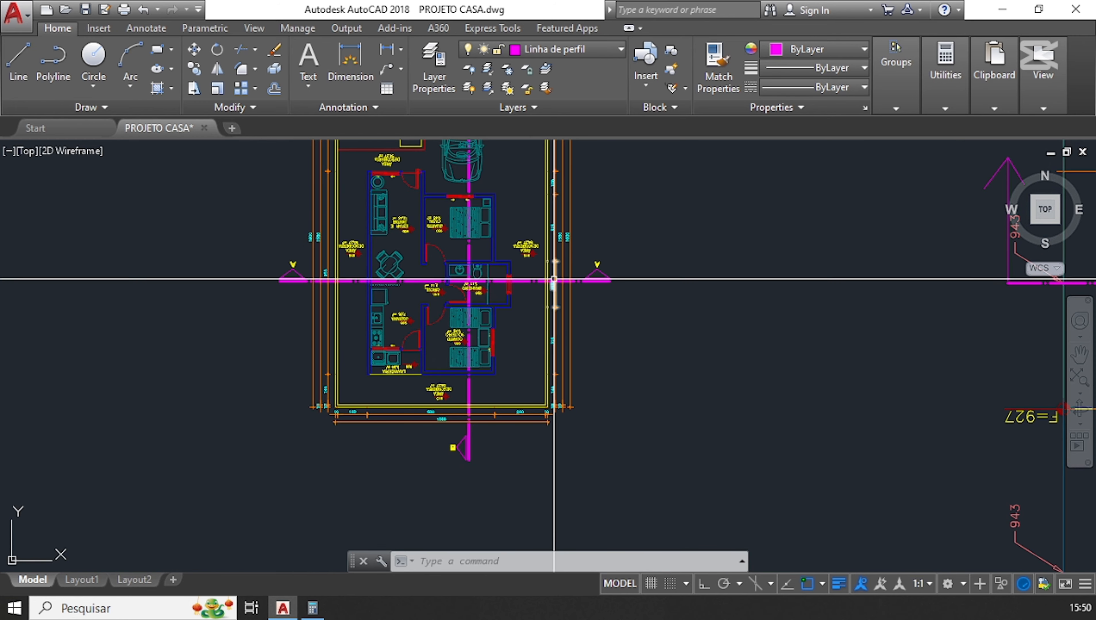
{"action": "scroll", "coordinate": [460, 254], "scroll_direction": "down", "scroll_amount": 2}
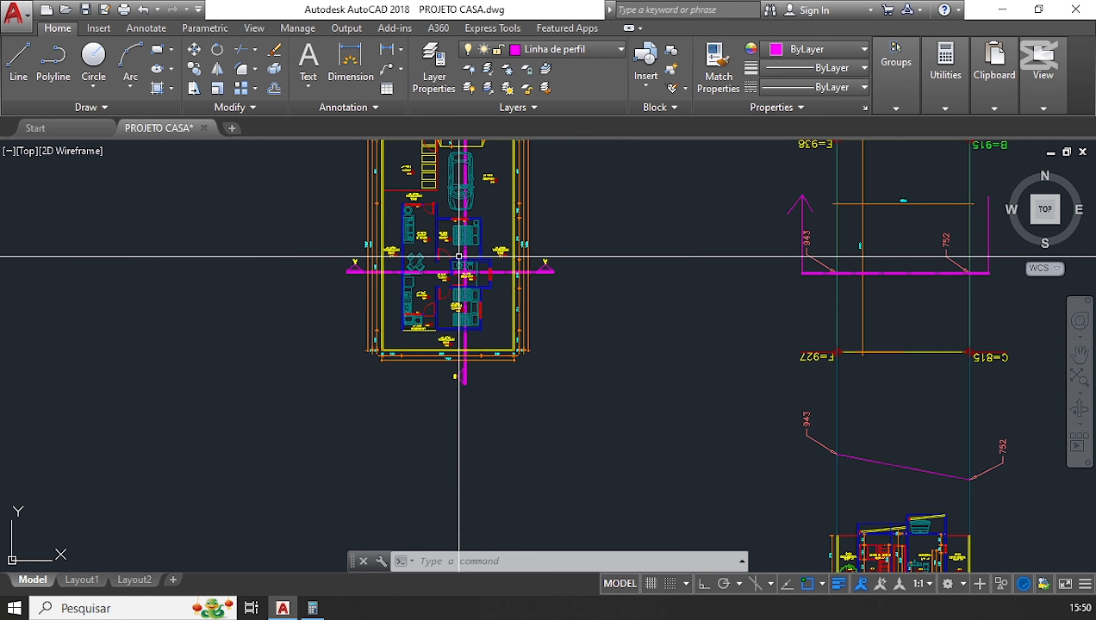
{"action": "middle_click_drag", "start_coordinate": [602, 381], "coordinate": [410, 361]}
{"action": "scroll", "coordinate": [411, 362], "scroll_direction": "down", "scroll_amount": 2}
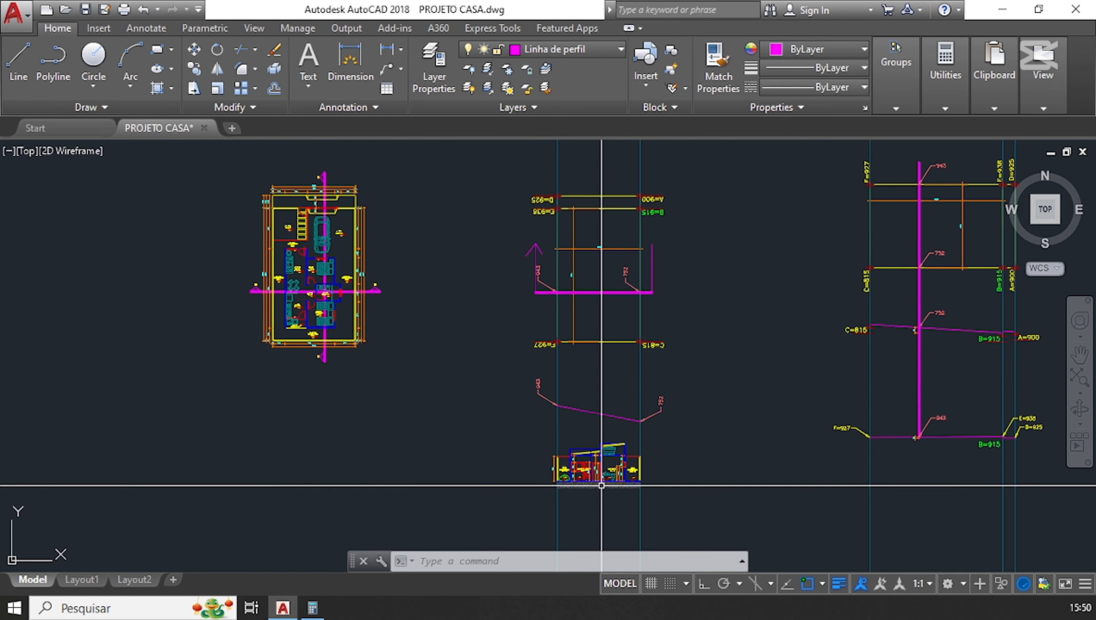
- Erase the rotated floor plan copy beside the lot plan
{"action": "left_click", "coordinate": [521, 363]}
{"action": "left_click", "coordinate": [262, 182]}
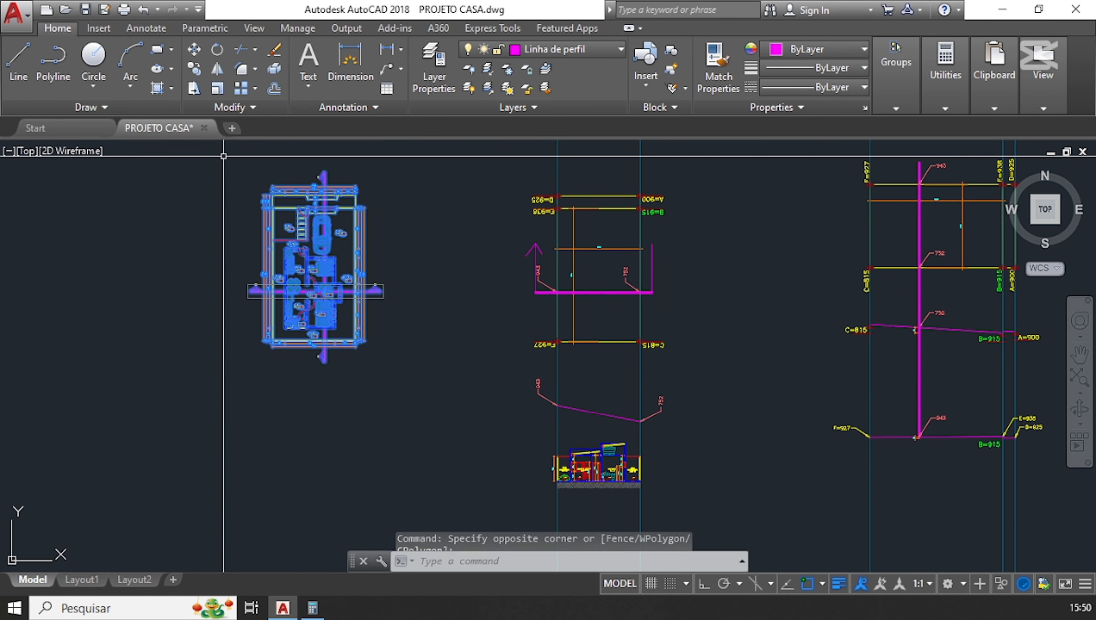
{"action": "key", "text": "Delete"}
{"action": "scroll", "coordinate": [604, 437], "scroll_direction": "up", "scroll_amount": 3}
{"action": "scroll", "coordinate": [561, 402], "scroll_direction": "down", "scroll_amount": 1}
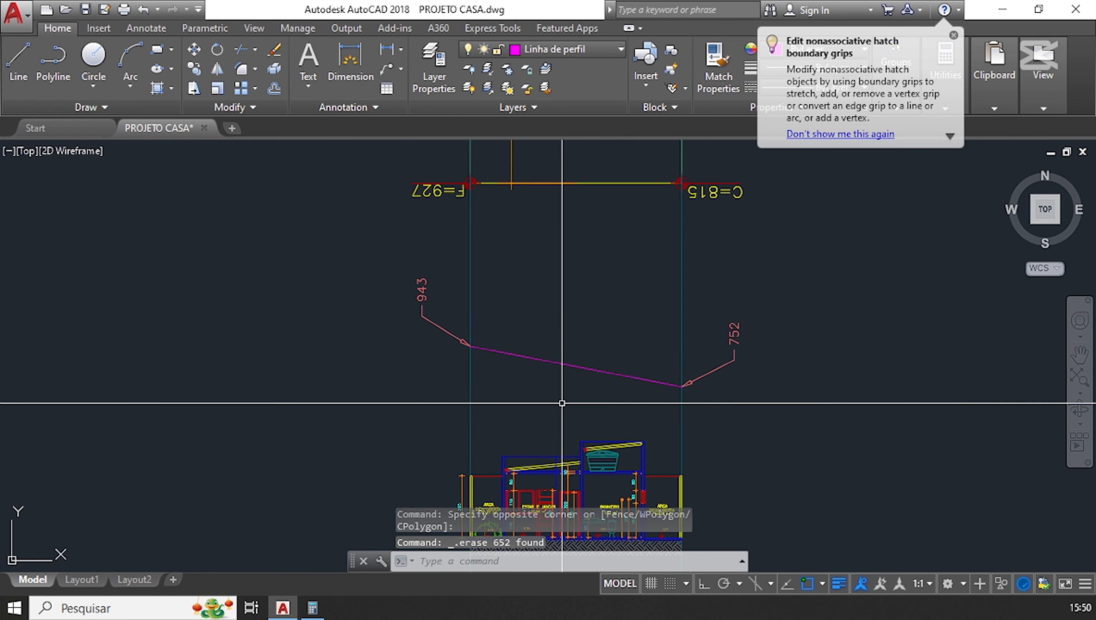
{"action": "middle_click_drag", "start_coordinate": [564, 424], "coordinate": [553, 307]}
{"action": "scroll", "coordinate": [464, 431], "scroll_direction": "up", "scroll_amount": 5}
{"action": "scroll", "coordinate": [501, 430], "scroll_direction": "up", "scroll_amount": 2}
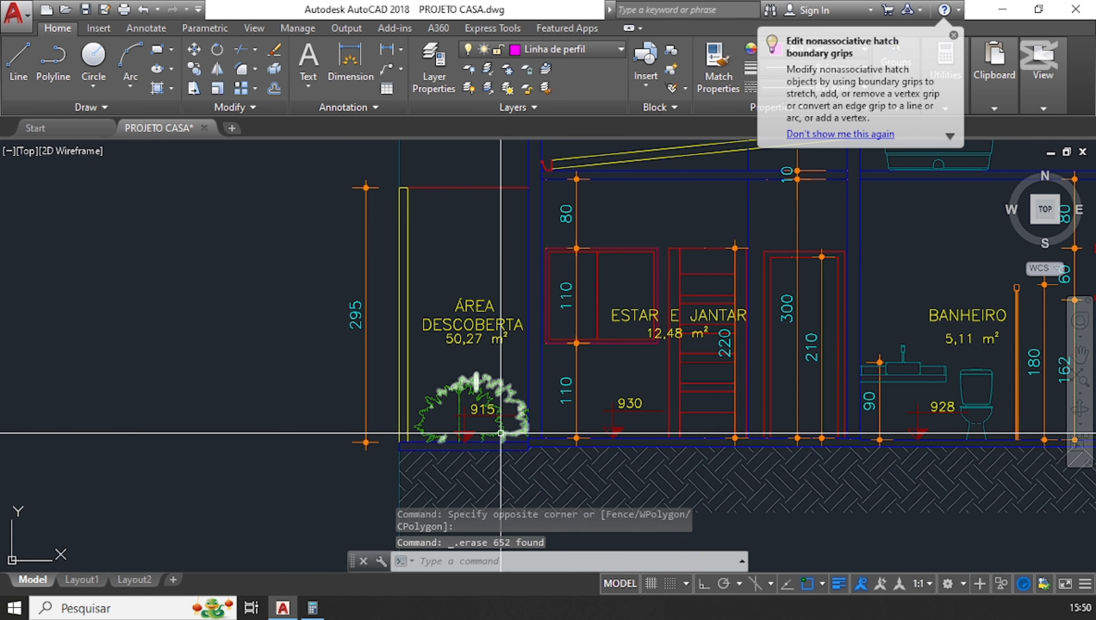
{"action": "type", "text": "L"}
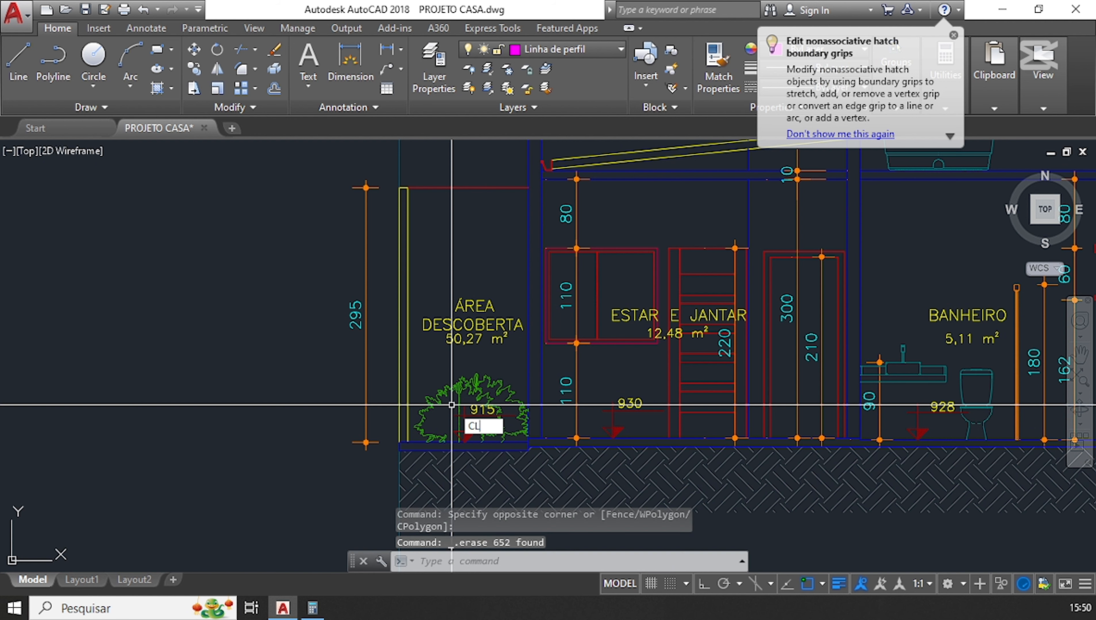
{"action": "key", "text": "space"}
{"action": "type", "text": "H"}
{"action": "key", "text": "space"}
{"action": "scroll", "coordinate": [444, 438], "scroll_direction": "up", "scroll_amount": 6}
{"action": "key", "text": "Escape"}
{"action": "key", "text": "Escape"}
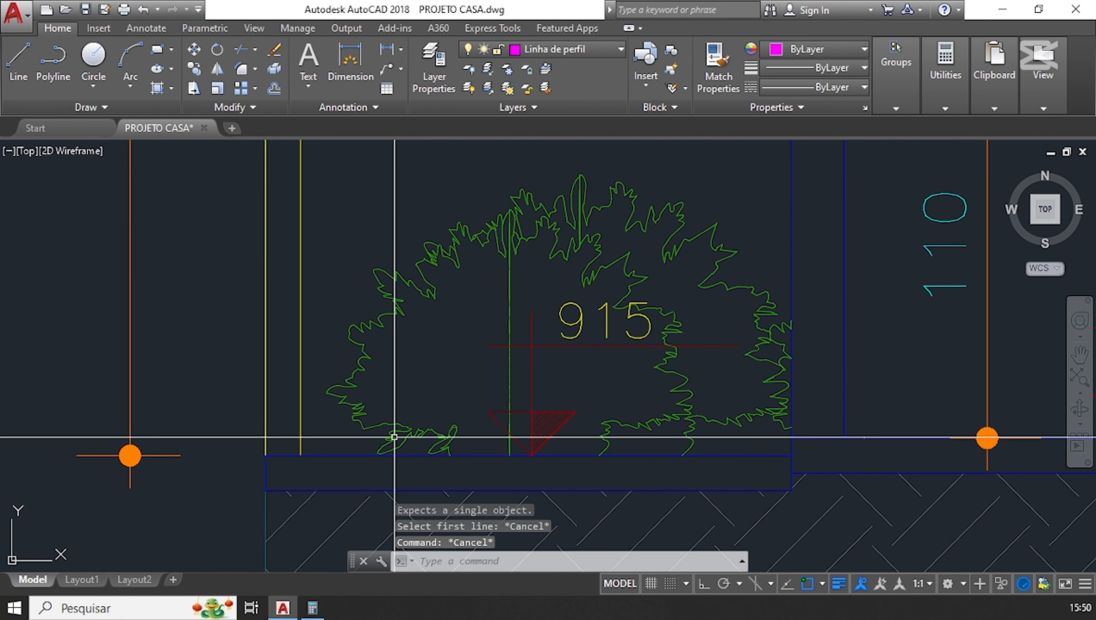
{"action": "key", "text": "Escape"}
{"action": "key", "text": "Escape"}
- Draw a horizontal construction line through the base of the section's outer wall beside the 915 level mark
{"action": "type", "text": "XL"}
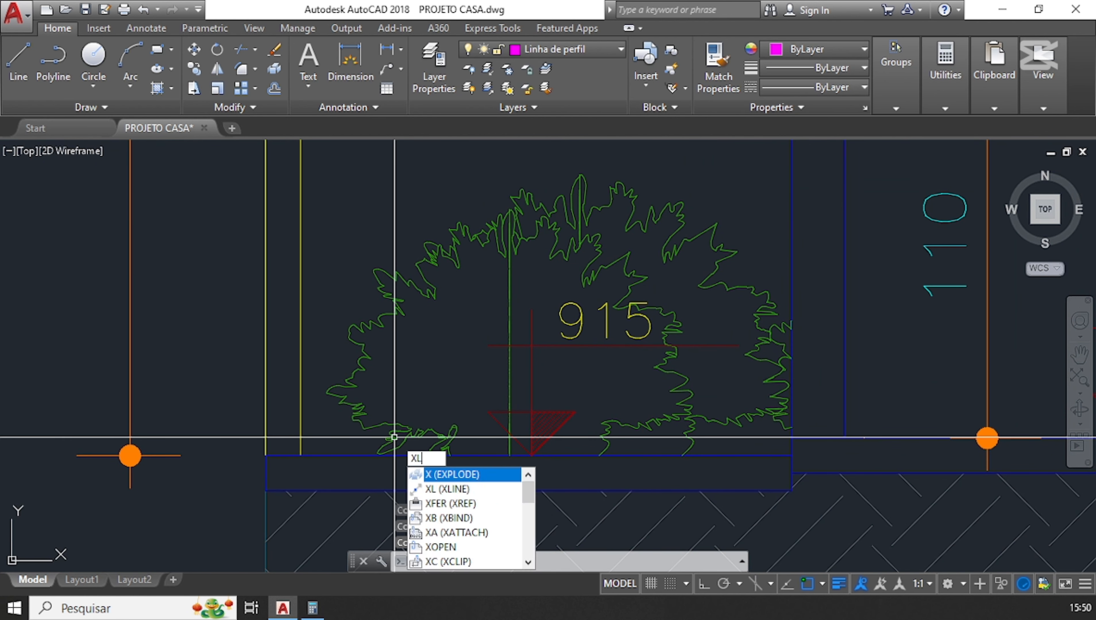
{"action": "key", "text": "space"}
{"action": "type", "text": "xl"}
{"action": "key", "text": "space"}
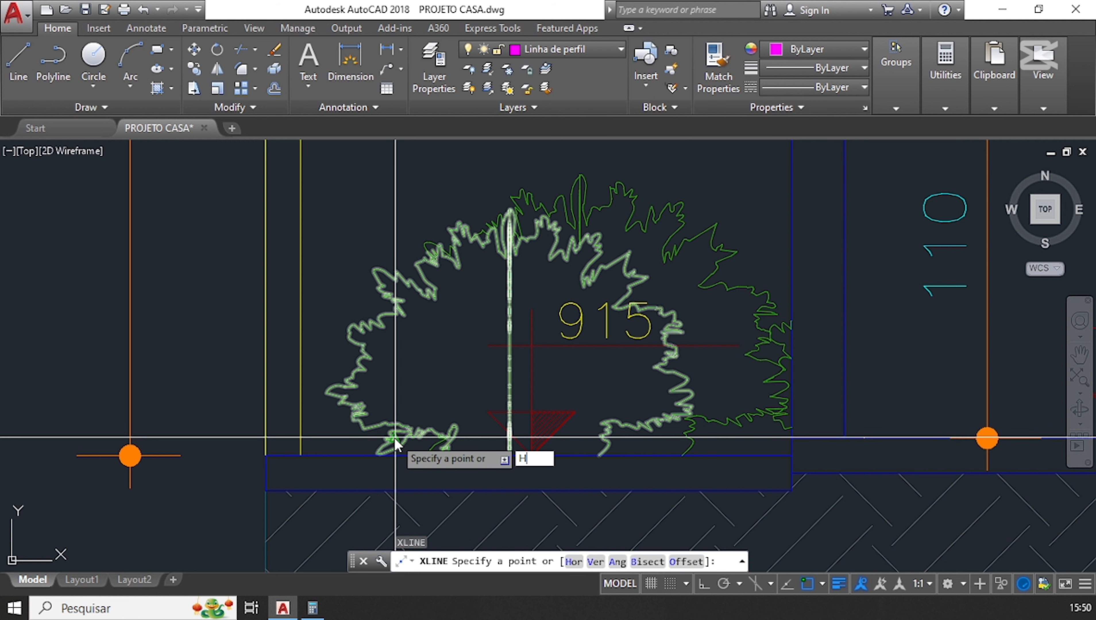
{"action": "type", "text": "H"}
{"action": "key", "text": "space"}
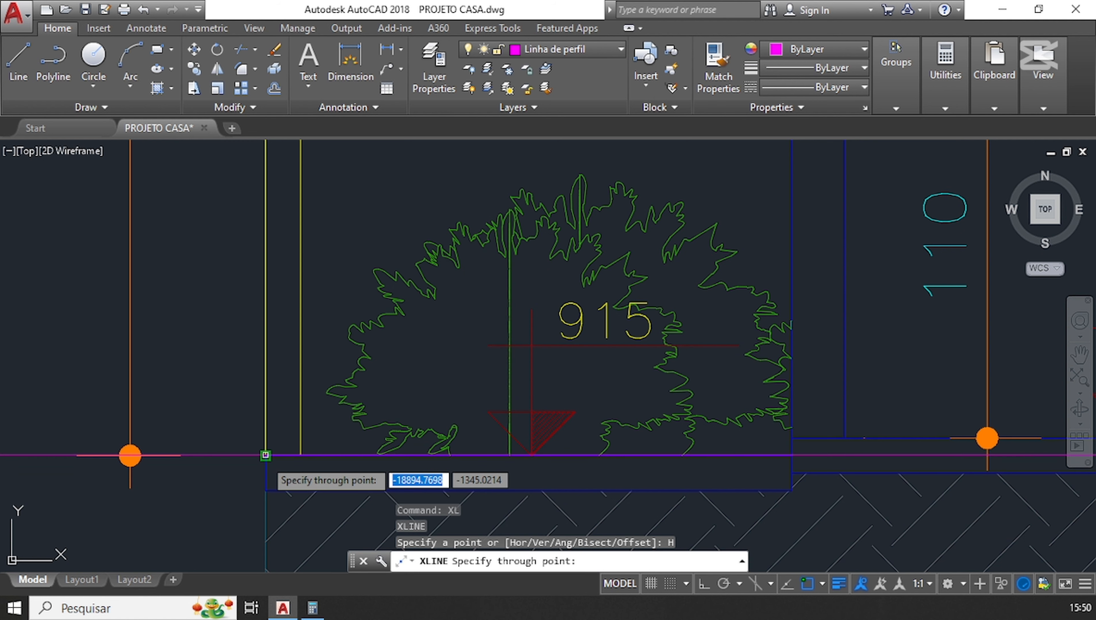
{"action": "scroll", "coordinate": [265, 457], "scroll_direction": "up", "scroll_amount": 5}
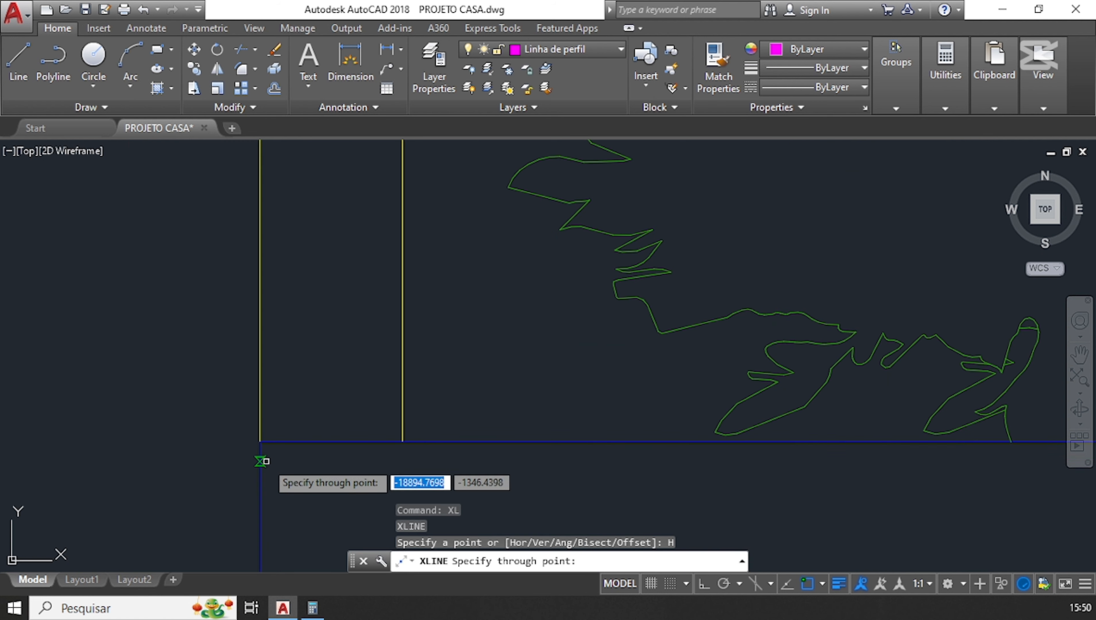
{"action": "left_click", "coordinate": [259, 442]}
{"action": "key", "text": "Escape"}
{"action": "scroll", "coordinate": [571, 305], "scroll_direction": "down", "scroll_amount": 8}
{"action": "key", "text": "Escape"}
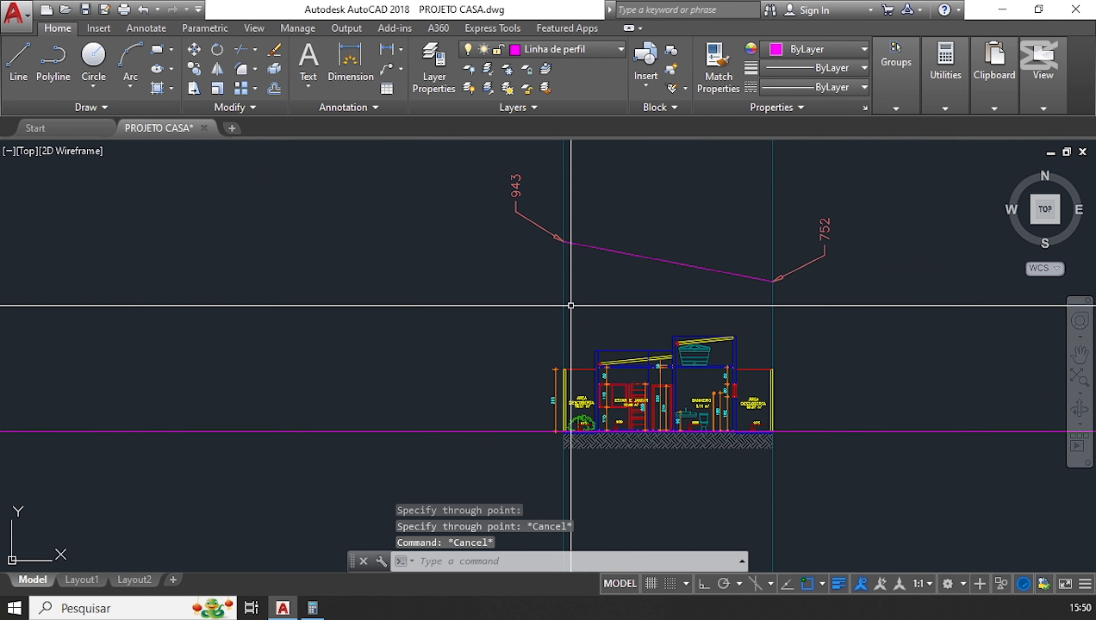
{"action": "scroll", "coordinate": [569, 420], "scroll_direction": "down", "scroll_amount": 2}
{"action": "middle_click_drag", "start_coordinate": [628, 287], "coordinate": [614, 372]}
{"action": "scroll", "coordinate": [553, 365], "scroll_direction": "up", "scroll_amount": 4}
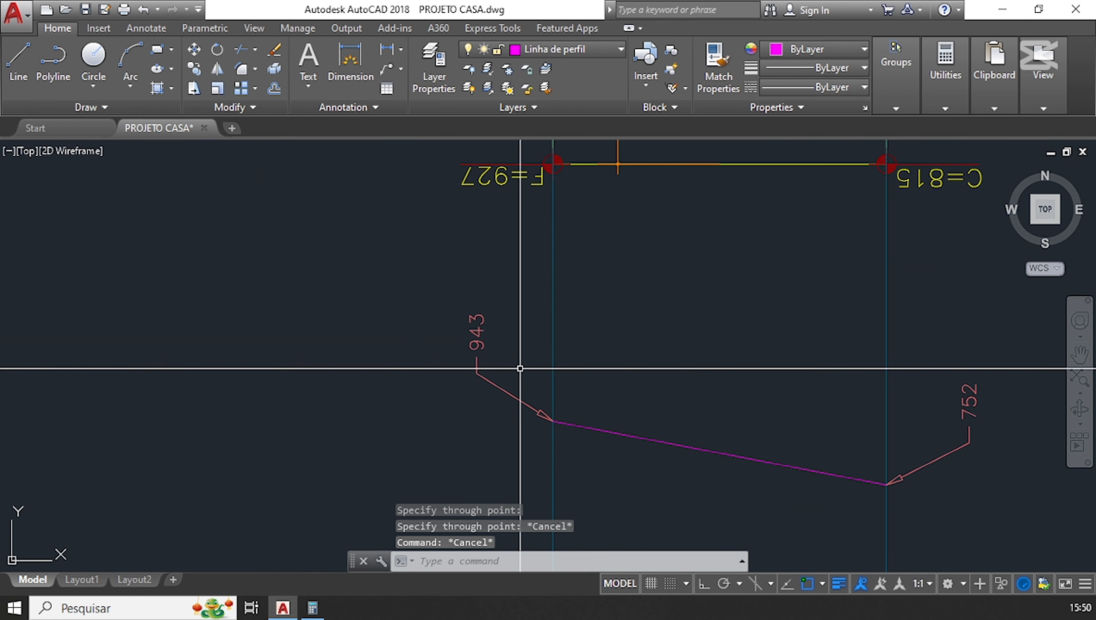
- Calculate the difference between the 943 terrain level and the section's 915 level in the calculator
{"action": "scroll", "coordinate": [501, 343], "scroll_direction": "down", "scroll_amount": 4}
{"action": "scroll", "coordinate": [492, 341], "scroll_direction": "up", "scroll_amount": 2}
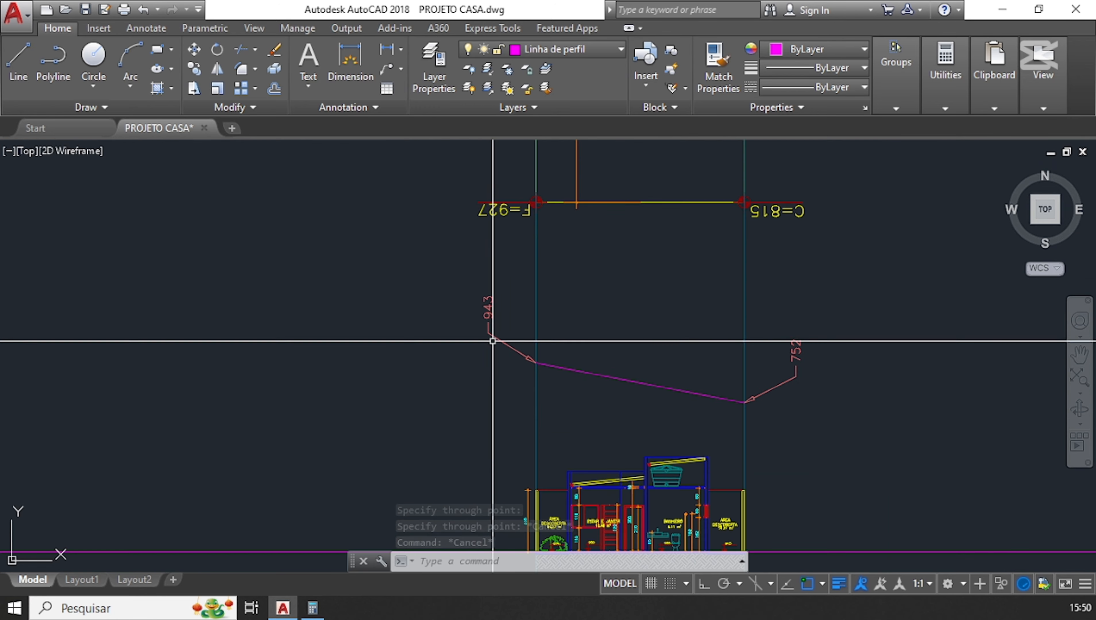
{"action": "middle_click_drag", "start_coordinate": [492, 341], "coordinate": [526, 255]}
{"action": "scroll", "coordinate": [534, 456], "scroll_direction": "up", "scroll_amount": 4}
{"action": "scroll", "coordinate": [602, 467], "scroll_direction": "down", "scroll_amount": 4}
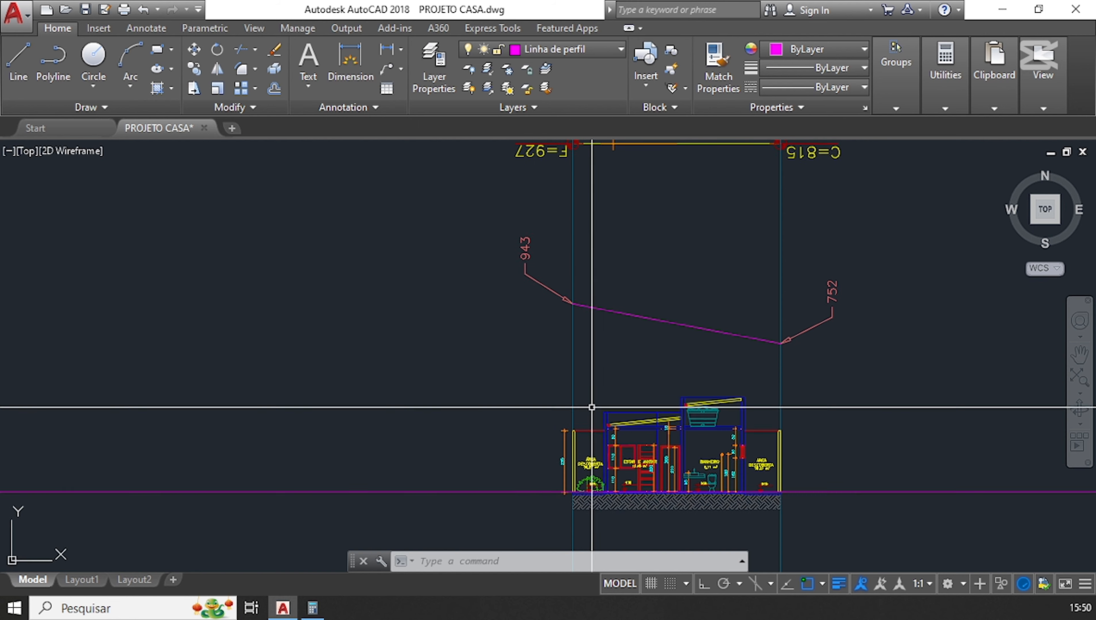
{"action": "scroll", "coordinate": [587, 480], "scroll_direction": "up", "scroll_amount": 2}
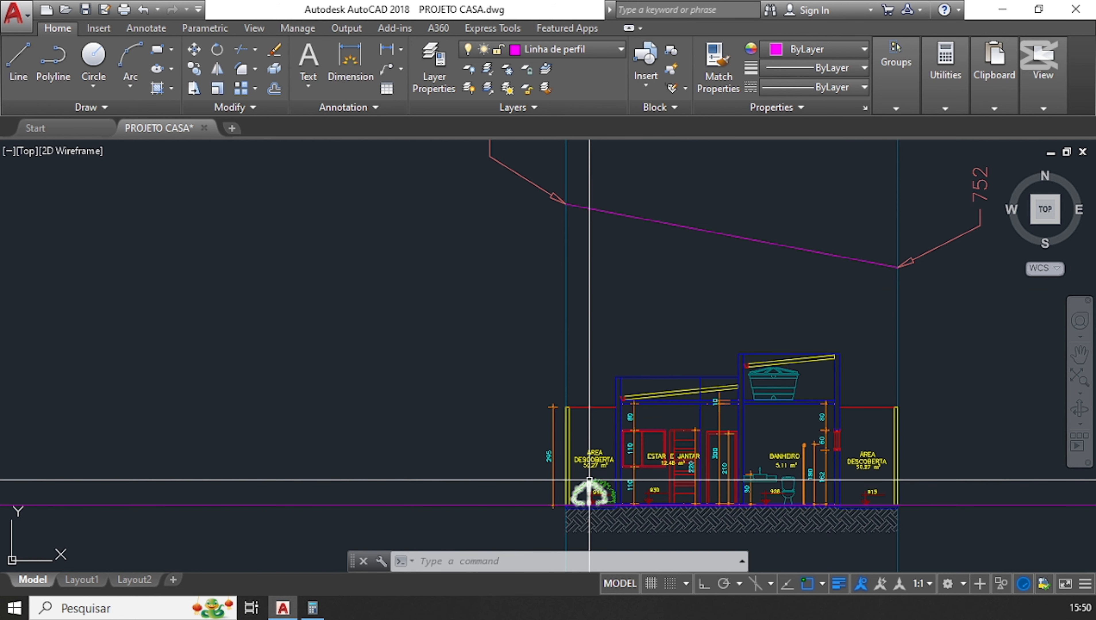
{"action": "left_click", "coordinate": [309, 610]}
{"action": "key", "text": "Escape"}
{"action": "type", "text": "9"}
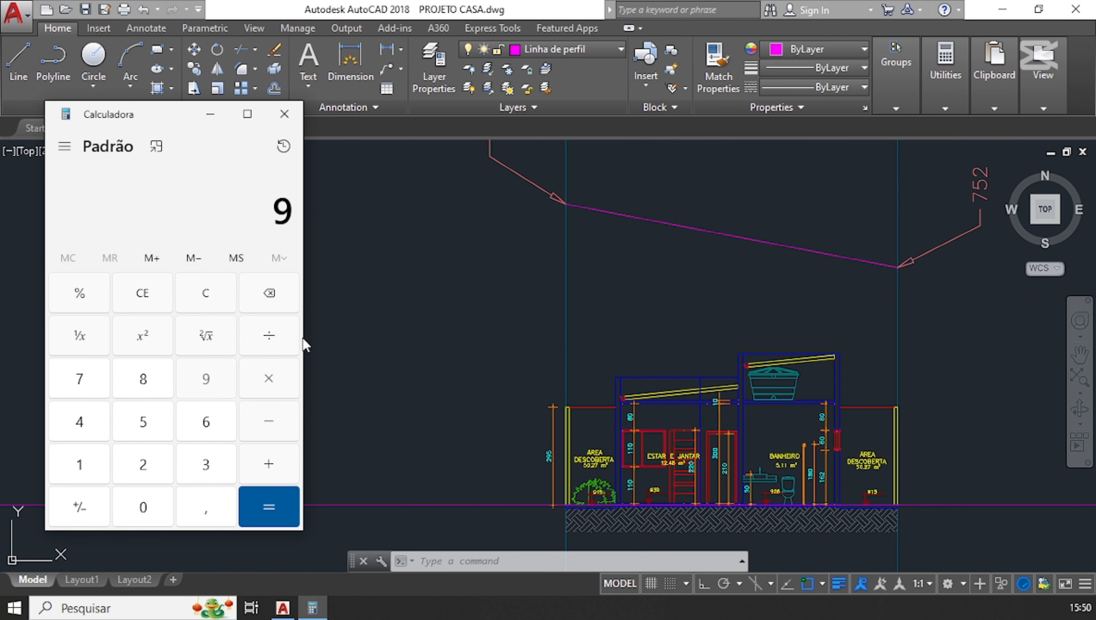
{"action": "type", "text": "43"}
{"action": "key", "text": "minus"}
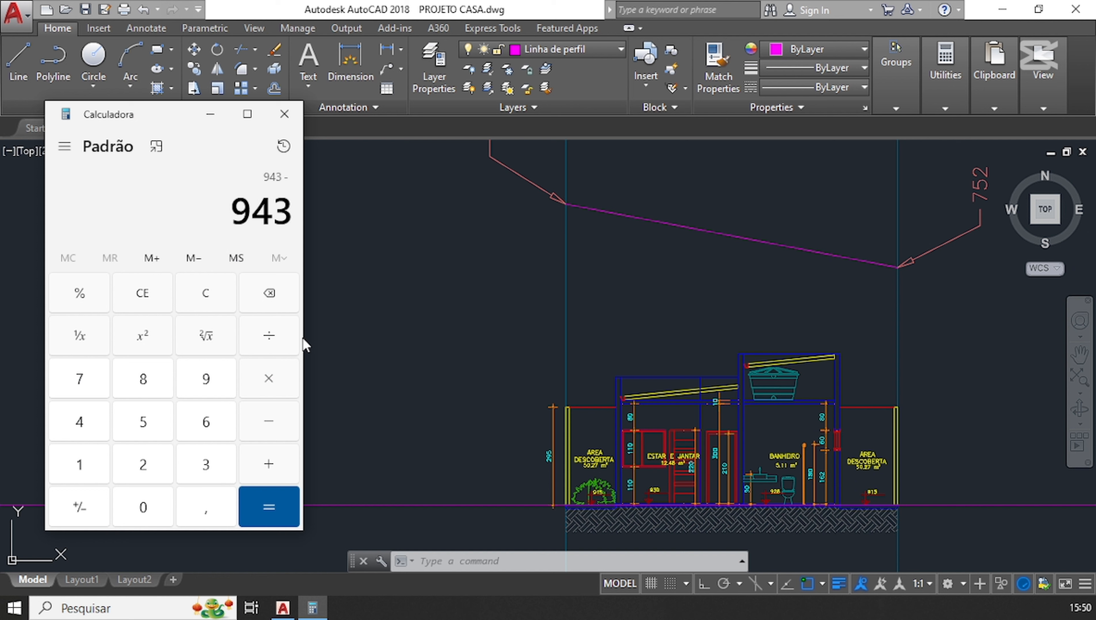
{"action": "type", "text": "915"}
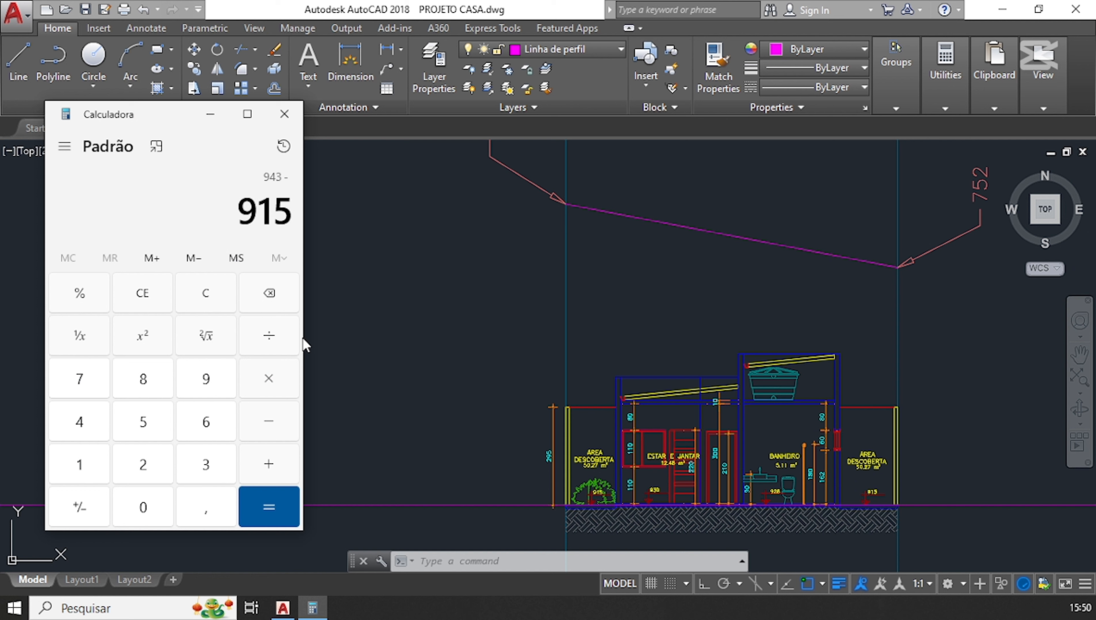
{"action": "key", "text": "Return"}
{"action": "left_click", "coordinate": [217, 116]}
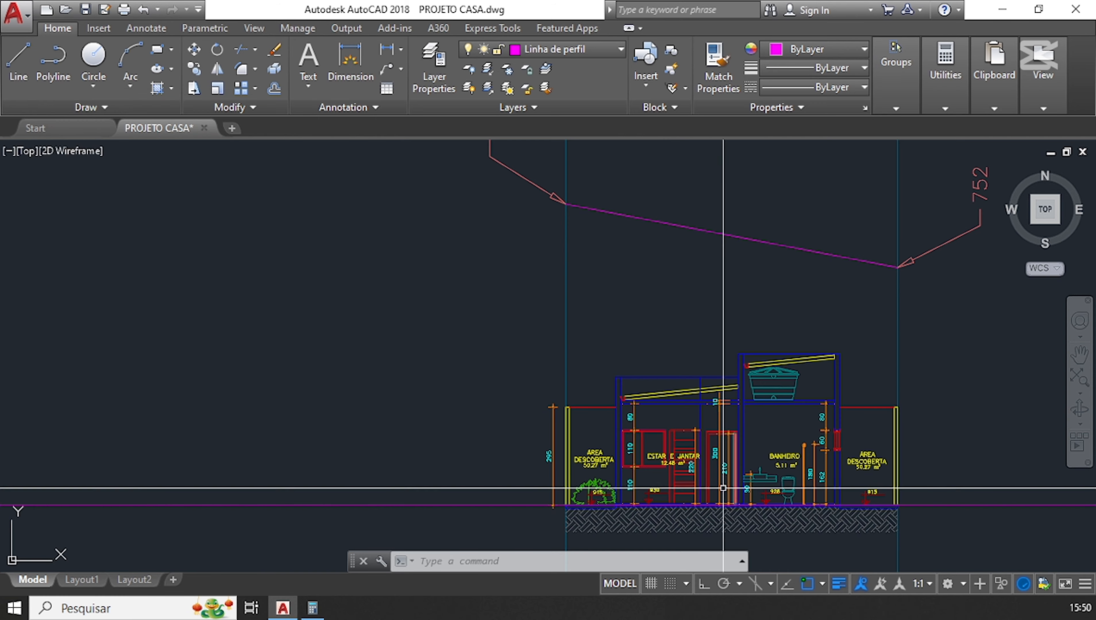
- Offset the horizontal construction line at the section's 915 level upward by 28
{"action": "scroll", "coordinate": [568, 496], "scroll_direction": "up", "scroll_amount": 8}
{"action": "scroll", "coordinate": [599, 517], "scroll_direction": "down", "scroll_amount": 6}
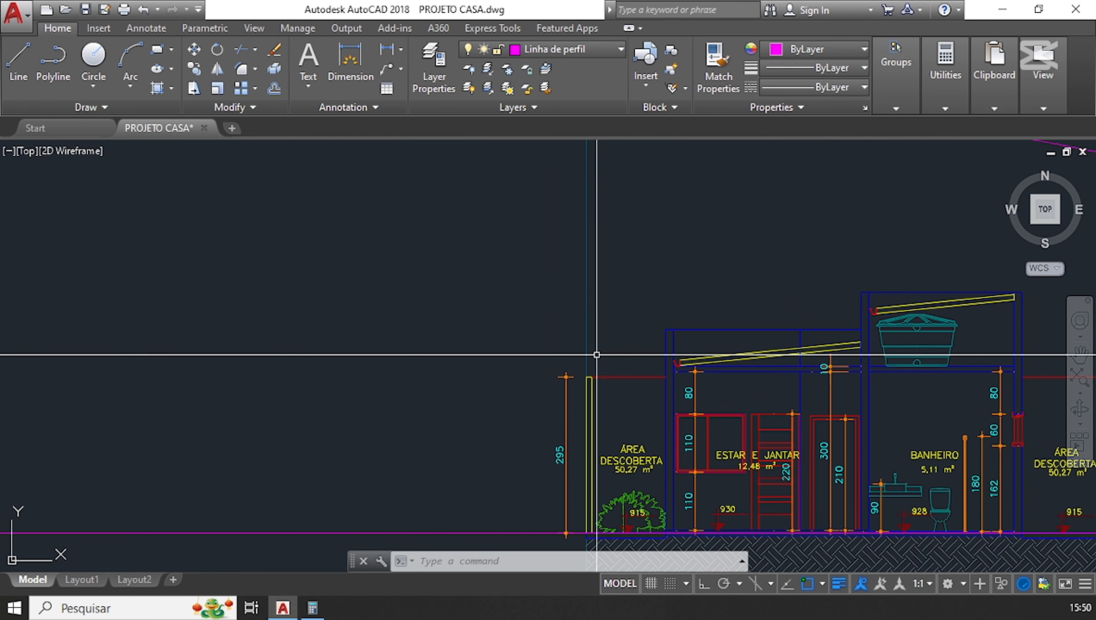
{"action": "middle_click_drag", "start_coordinate": [595, 355], "coordinate": [578, 530]}
{"action": "middle_click_drag", "start_coordinate": [559, 337], "coordinate": [588, 489]}
{"action": "scroll", "coordinate": [567, 365], "scroll_direction": "down", "scroll_amount": 5}
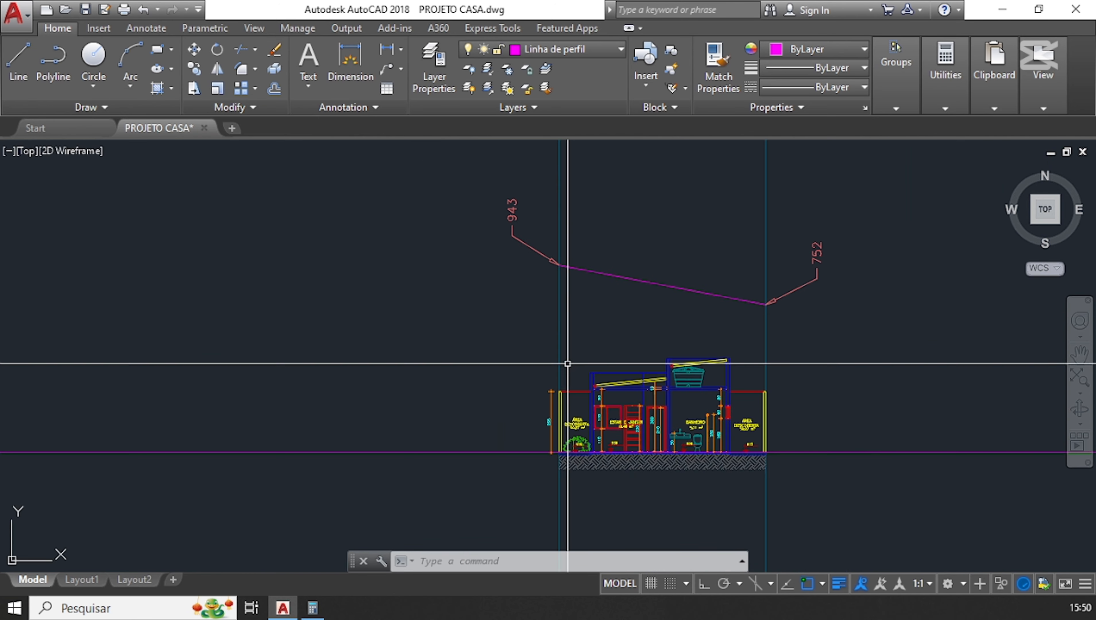
{"action": "scroll", "coordinate": [542, 473], "scroll_direction": "up", "scroll_amount": 5}
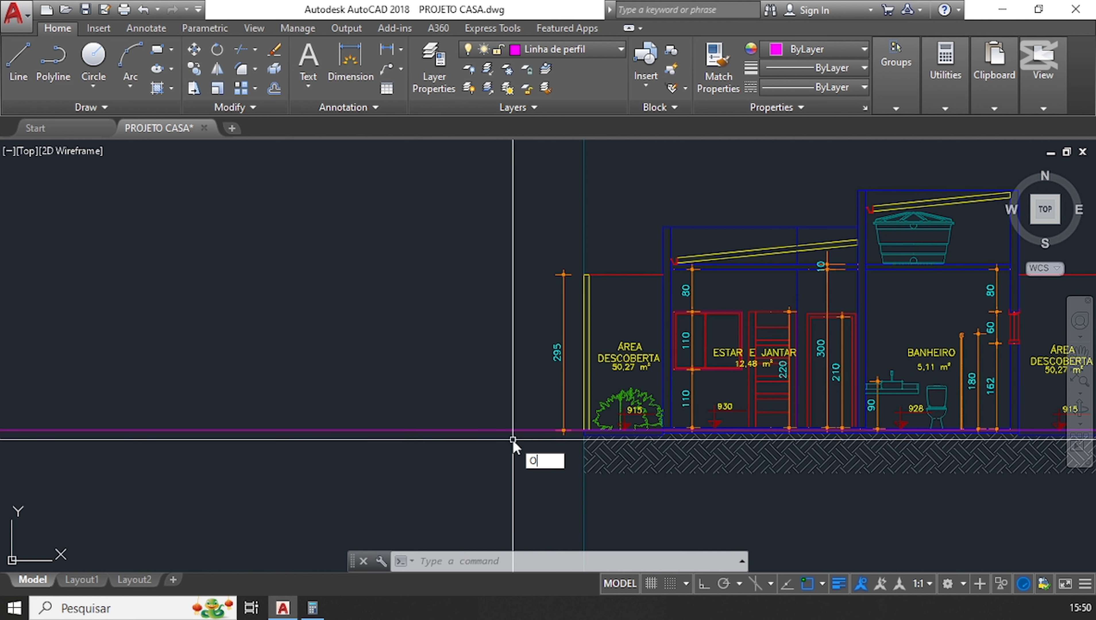
{"action": "key", "text": "Return"}
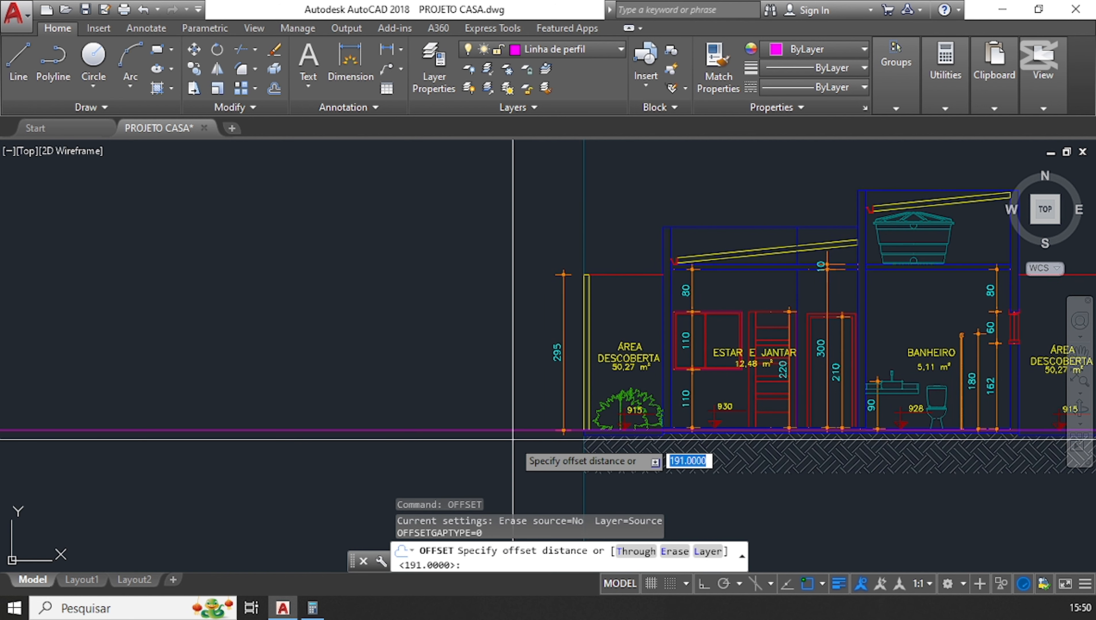
{"action": "type", "text": "28"}
{"action": "key", "text": "Return"}
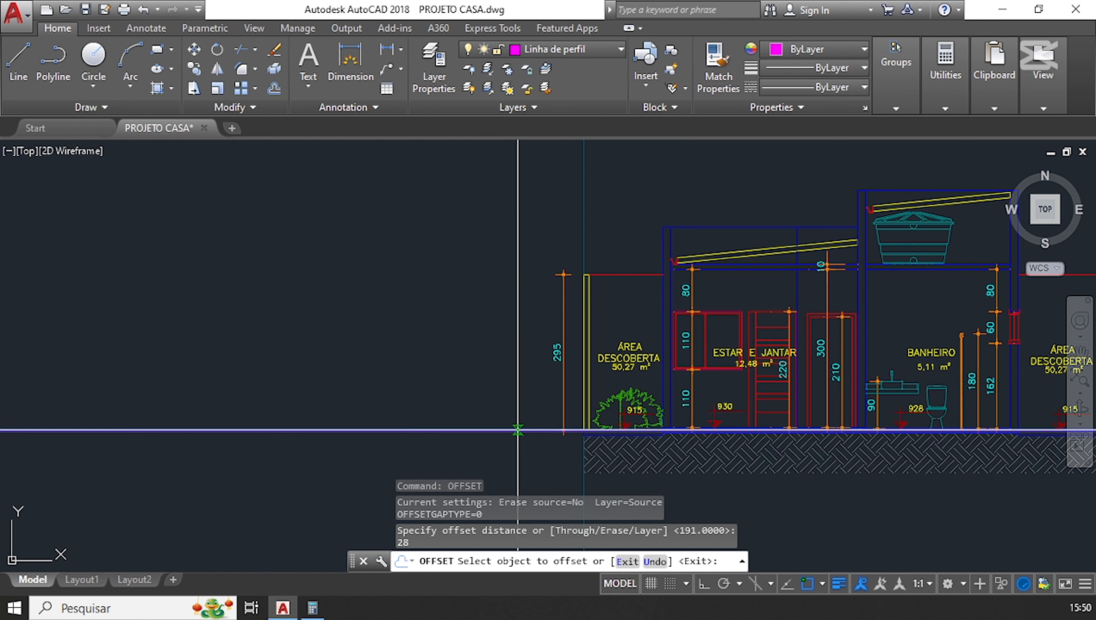
{"action": "left_click", "coordinate": [517, 430]}
{"action": "left_click", "coordinate": [490, 313]}
{"action": "key", "text": "Escape"}
{"action": "scroll", "coordinate": [525, 433], "scroll_direction": "down", "scroll_amount": 2}
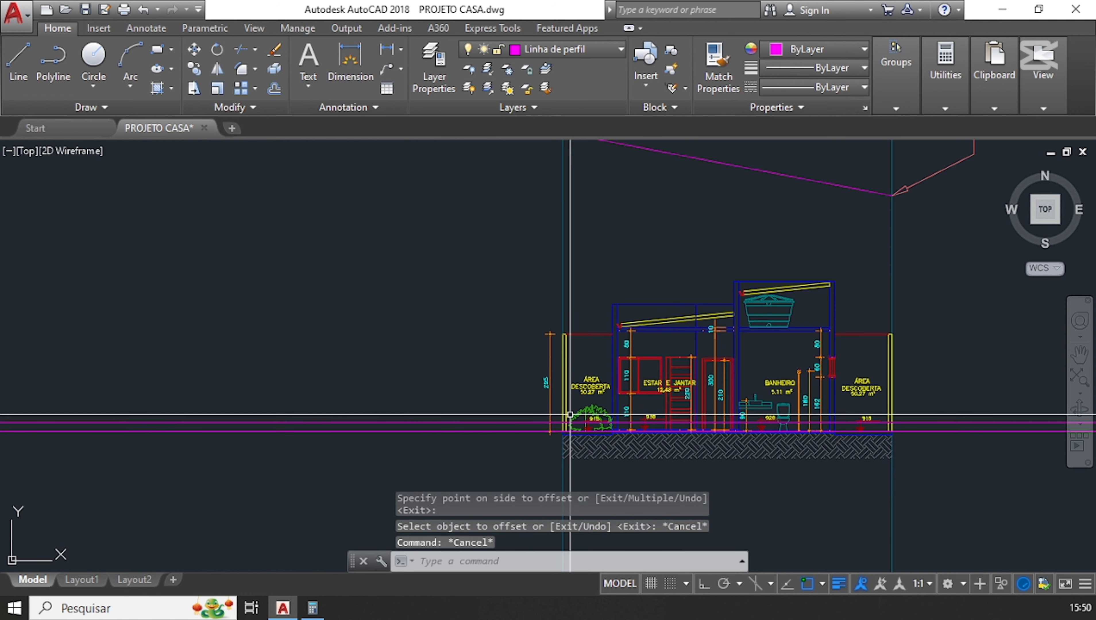
- Copy the sloped terrain profile line from its 943 end to where the offset line meets the section's boundary line beside the garden wall
{"action": "middle_click_drag", "start_coordinate": [595, 289], "coordinate": [530, 502]}
{"action": "left_click", "coordinate": [585, 316]}
{"action": "left_click", "coordinate": [558, 387]}
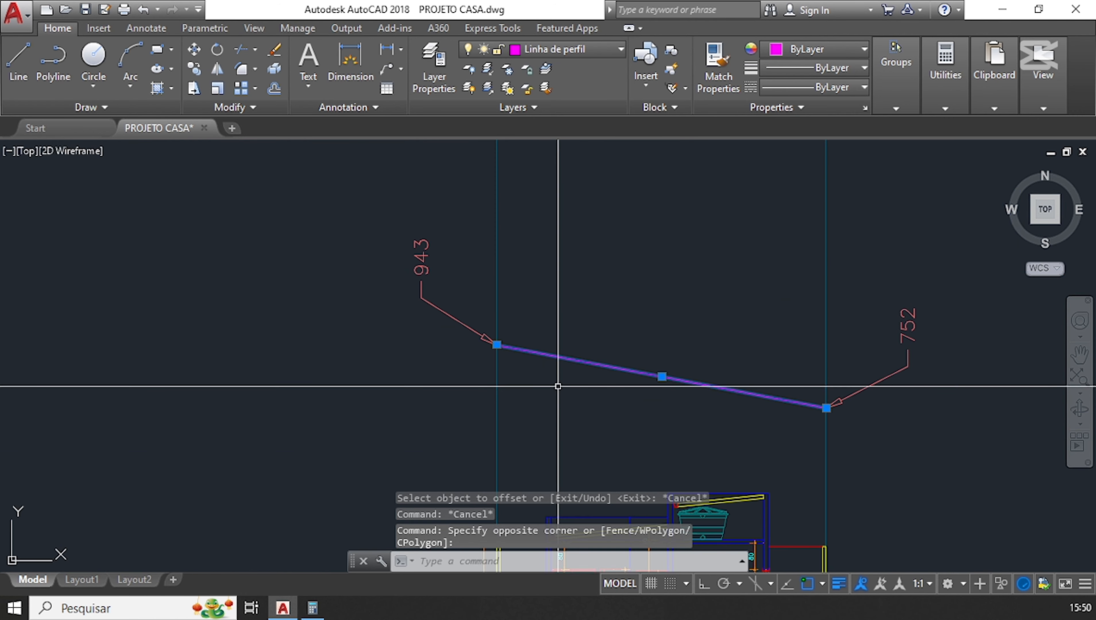
{"action": "type", "text": "CO"}
{"action": "key", "text": "Return"}
{"action": "scroll", "coordinate": [487, 320], "scroll_direction": "up", "scroll_amount": 5}
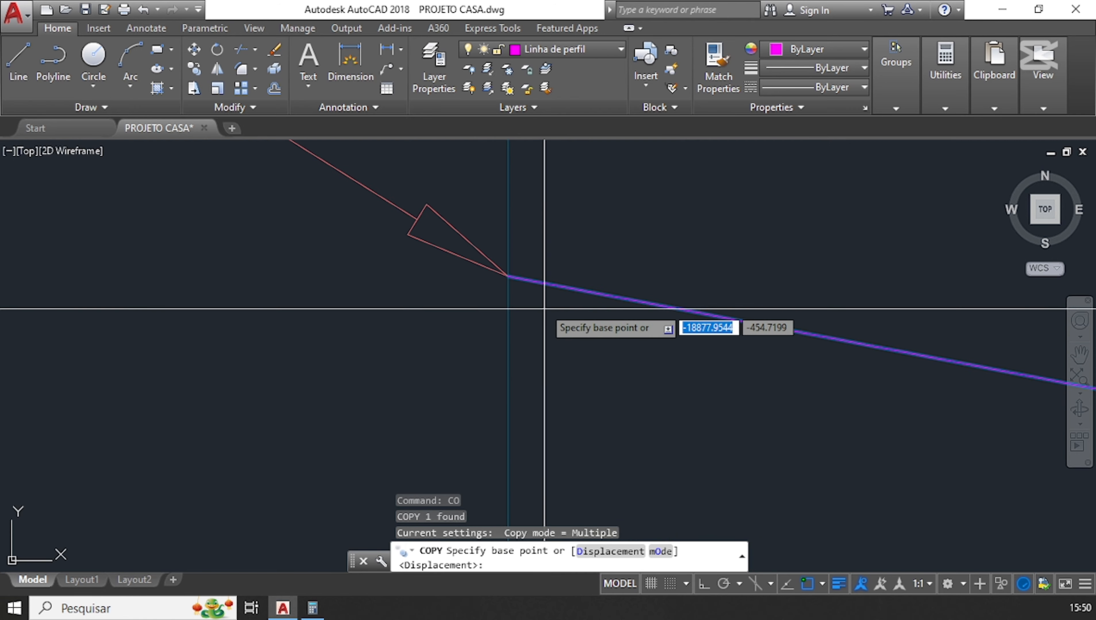
{"action": "left_click", "coordinate": [509, 277]}
{"action": "scroll", "coordinate": [521, 304], "scroll_direction": "down", "scroll_amount": 4}
{"action": "scroll", "coordinate": [554, 304], "scroll_direction": "up", "scroll_amount": 7}
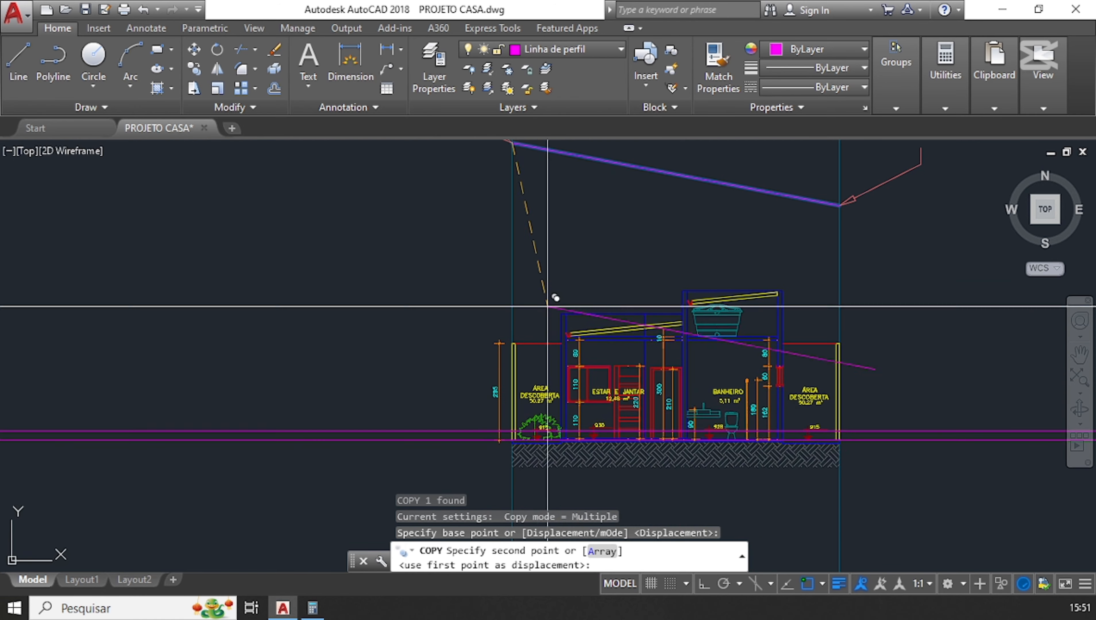
{"action": "scroll", "coordinate": [391, 385], "scroll_direction": "down", "scroll_amount": 6}
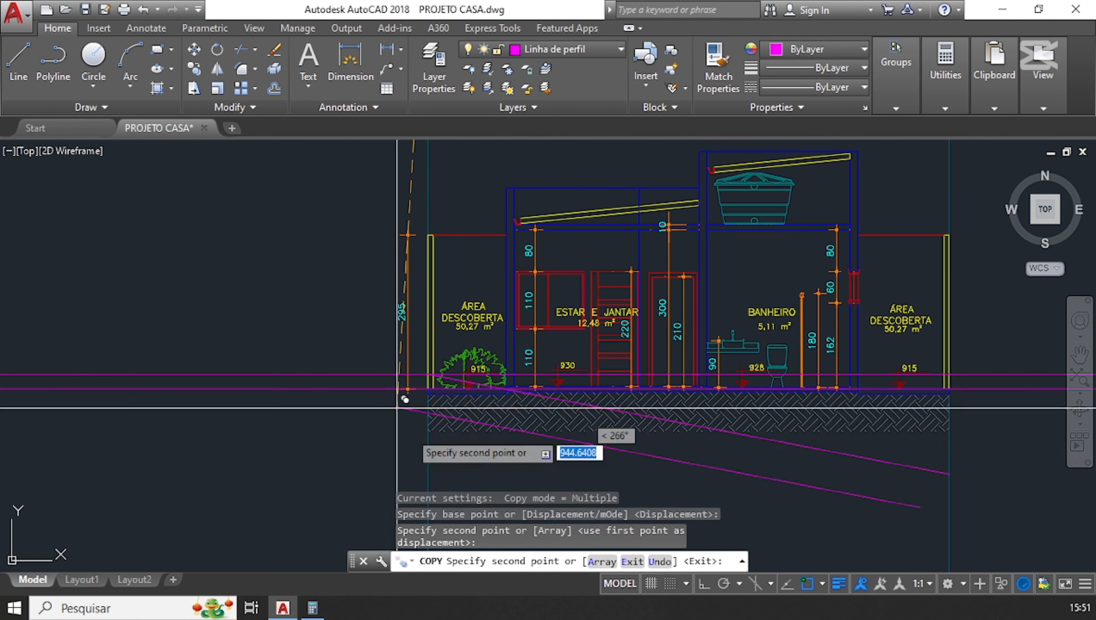
{"action": "key", "text": "Escape"}
{"action": "key", "text": "Escape"}
{"action": "key", "text": "Escape"}
{"action": "scroll", "coordinate": [478, 418], "scroll_direction": "down", "scroll_amount": 2}
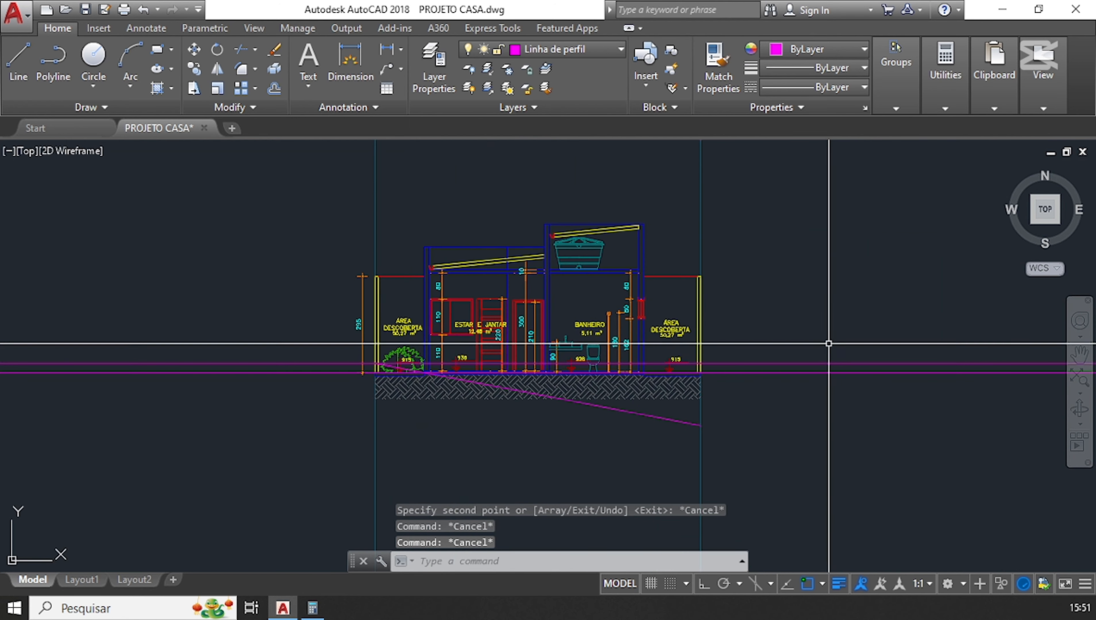
- Erase the two horizontal construction lines crossing the house section
{"action": "left_click", "coordinate": [813, 368]}
{"action": "left_click", "coordinate": [804, 389]}
{"action": "key", "text": "Delete"}
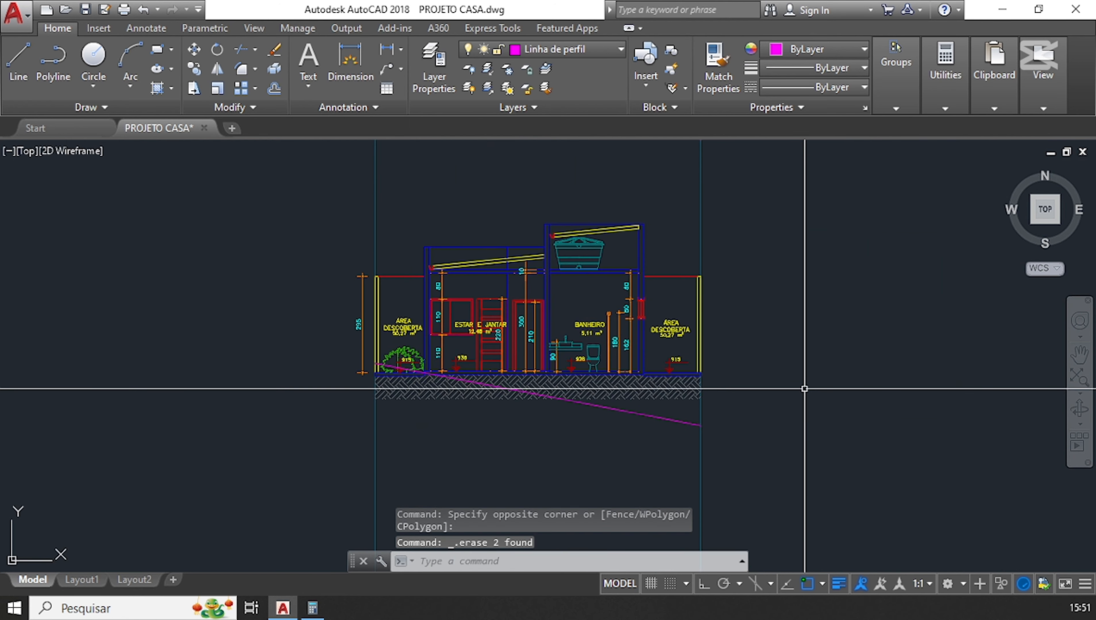
- Copy the terrain profile line into the original Corte AA section, using the top outer corner of the garden-side wall as reference point
{"action": "left_click", "coordinate": [683, 417]}
{"action": "left_click", "coordinate": [655, 435]}
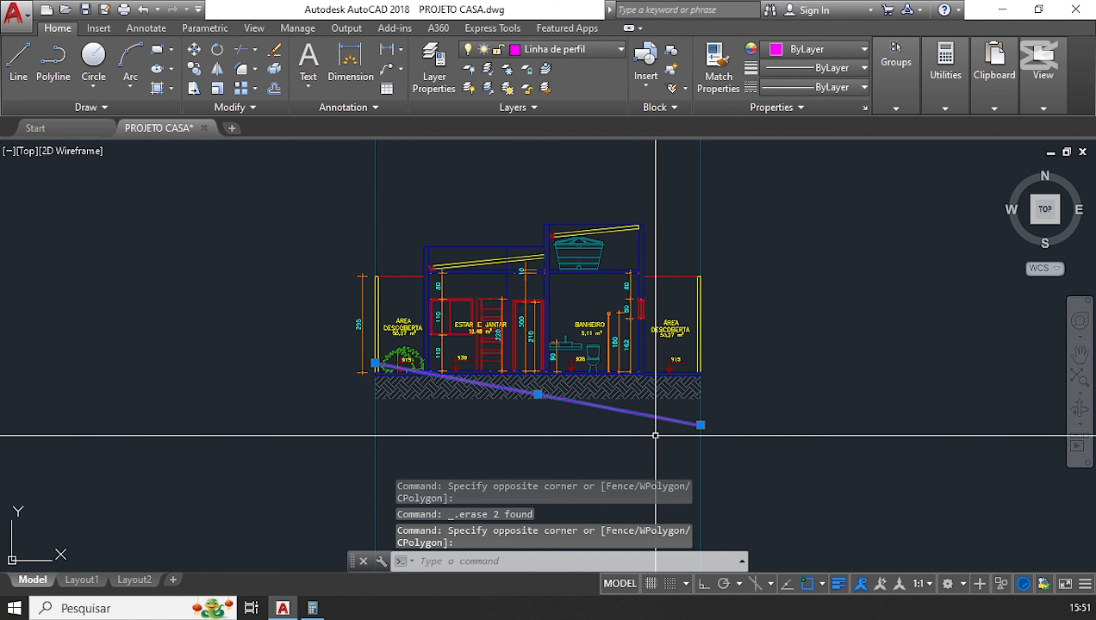
{"action": "key", "text": "Return"}
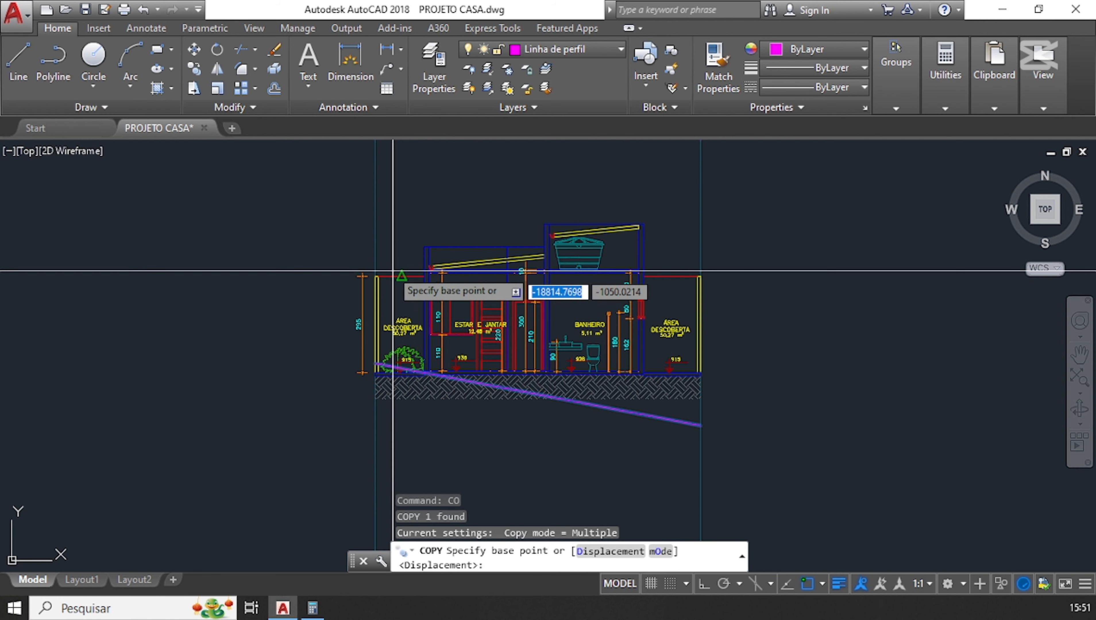
{"action": "scroll", "coordinate": [245, 332], "scroll_direction": "up", "scroll_amount": 10}
{"action": "left_click", "coordinate": [245, 335]}
{"action": "scroll", "coordinate": [247, 334], "scroll_direction": "down", "scroll_amount": 12}
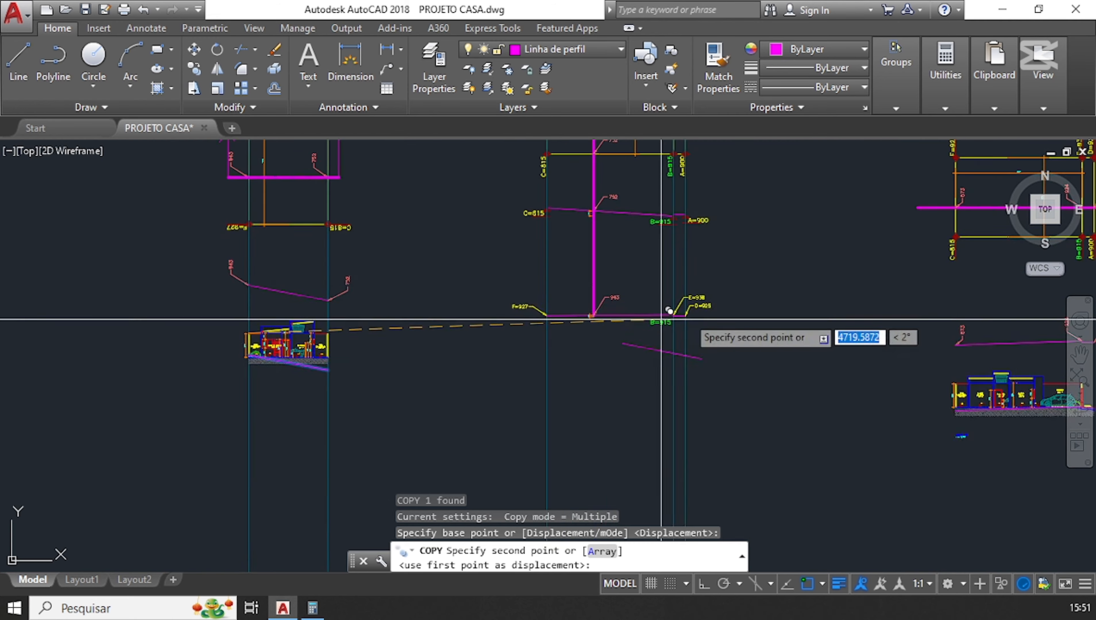
{"action": "middle_click_drag", "start_coordinate": [666, 317], "coordinate": [154, 392]}
{"action": "scroll", "coordinate": [506, 380], "scroll_direction": "up", "scroll_amount": 8}
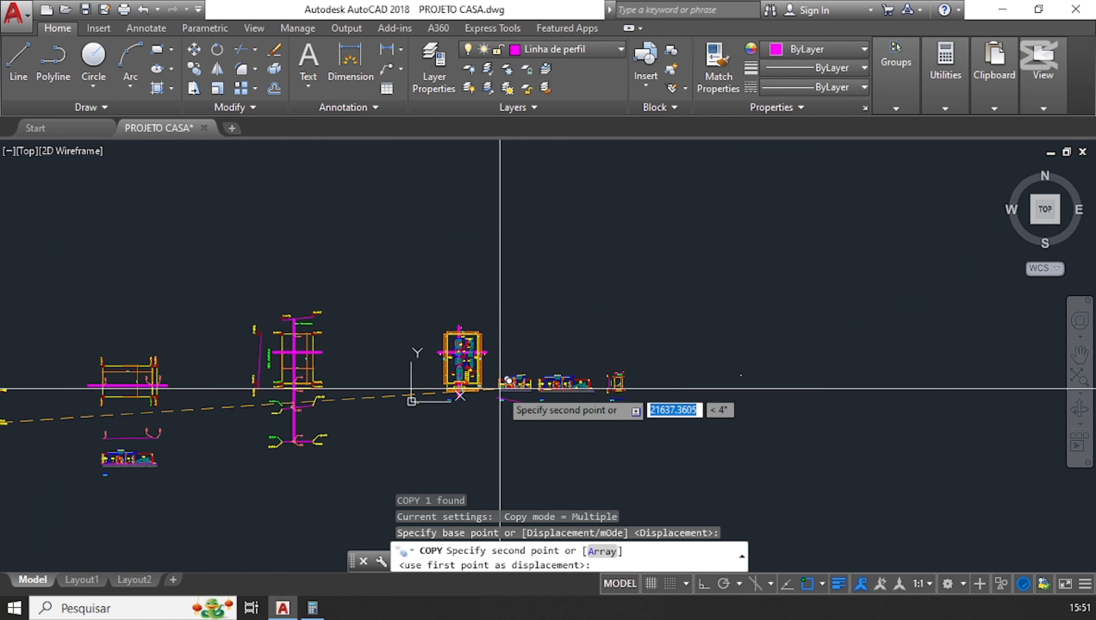
{"action": "scroll", "coordinate": [471, 324], "scroll_direction": "up", "scroll_amount": 6}
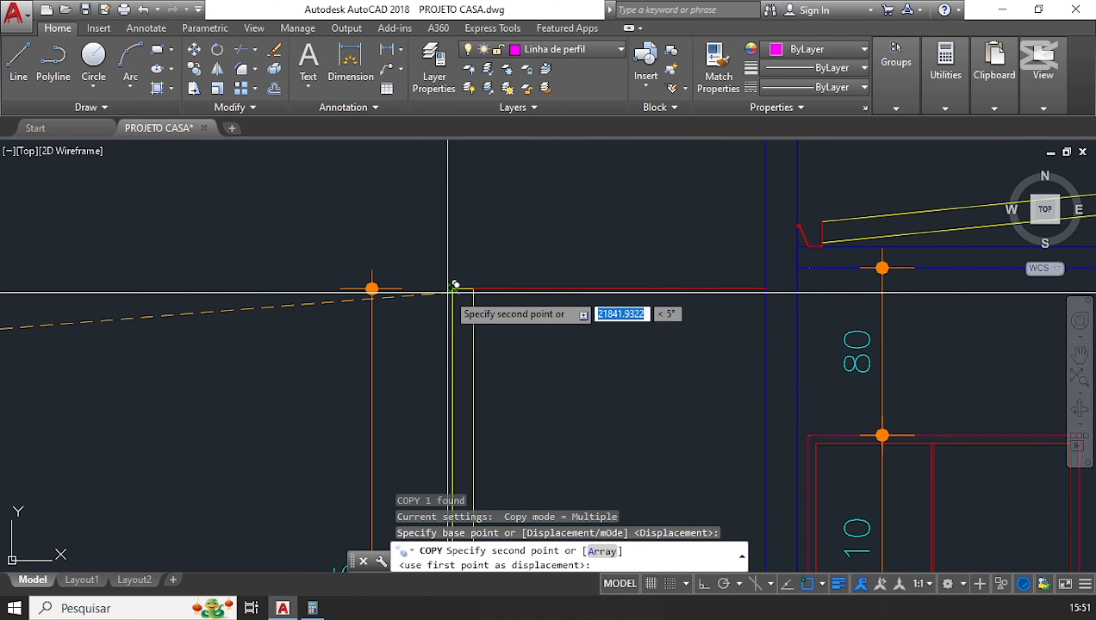
{"action": "scroll", "coordinate": [462, 232], "scroll_direction": "down", "scroll_amount": 8}
{"action": "key", "text": "Escape"}
{"action": "key", "text": "Escape"}
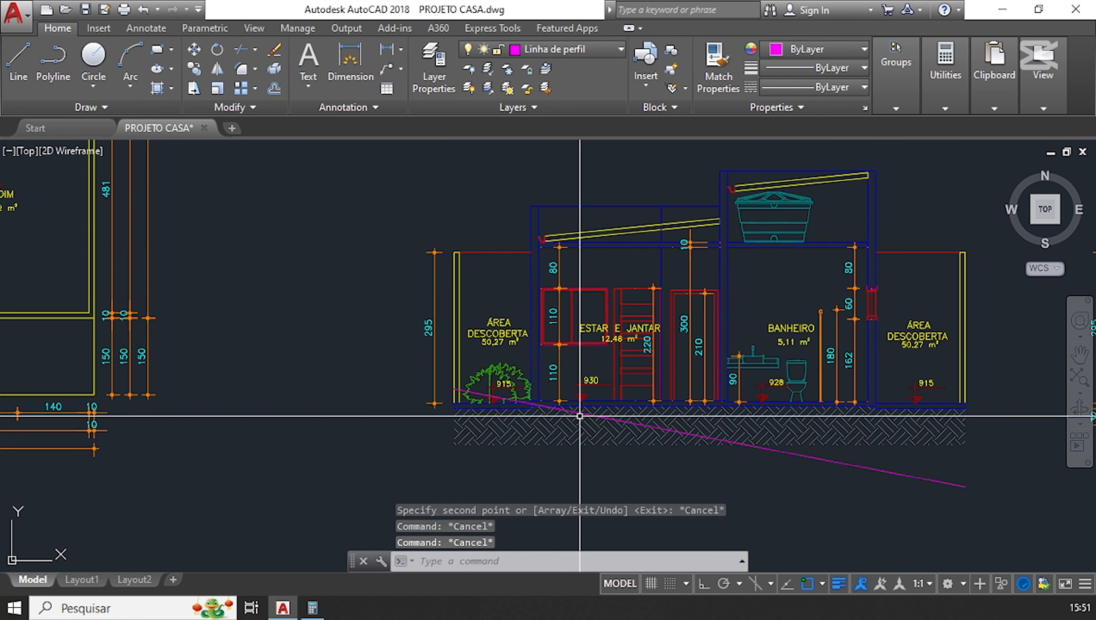
{"action": "scroll", "coordinate": [578, 434], "scroll_direction": "down", "scroll_amount": 2}
{"action": "left_click", "coordinate": [578, 434]}
{"action": "scroll", "coordinate": [738, 435], "scroll_direction": "up", "scroll_amount": 2}
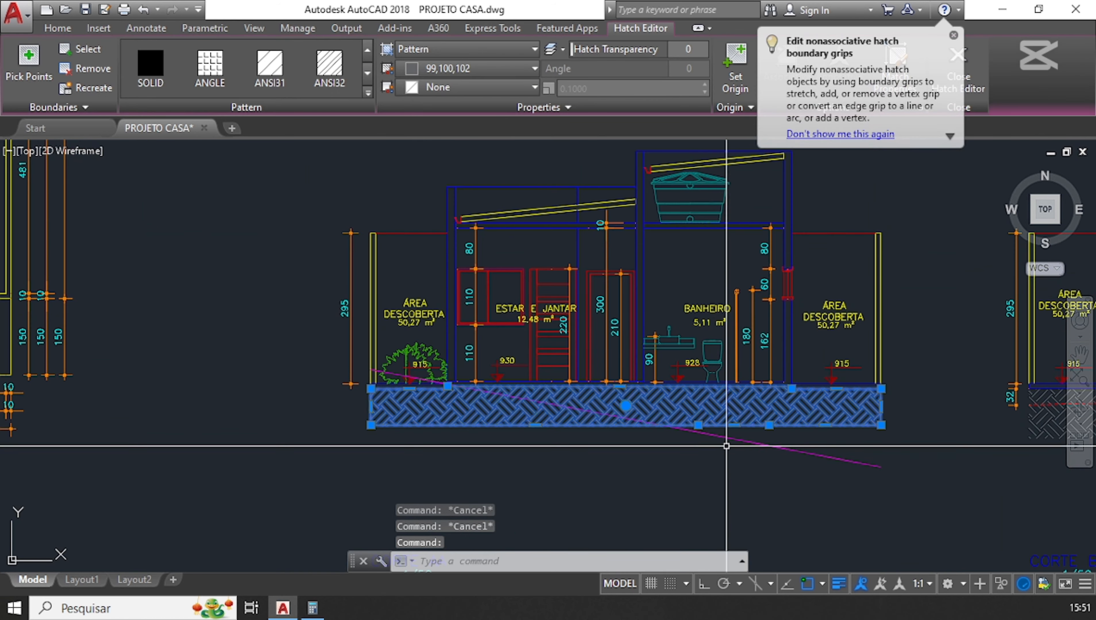
{"action": "scroll", "coordinate": [832, 418], "scroll_direction": "up", "scroll_amount": 1}
{"action": "key", "text": "Escape"}
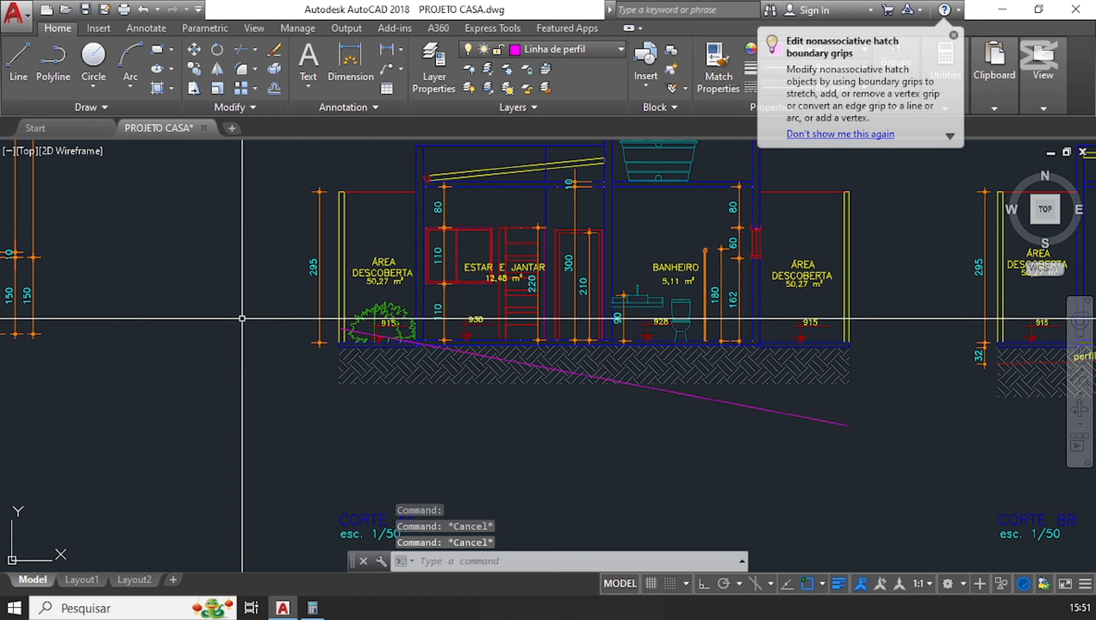
- Match the Corte AA terrain profile line's properties to the dashed red natural profile line in Corte BB
{"action": "type", "text": "M"}
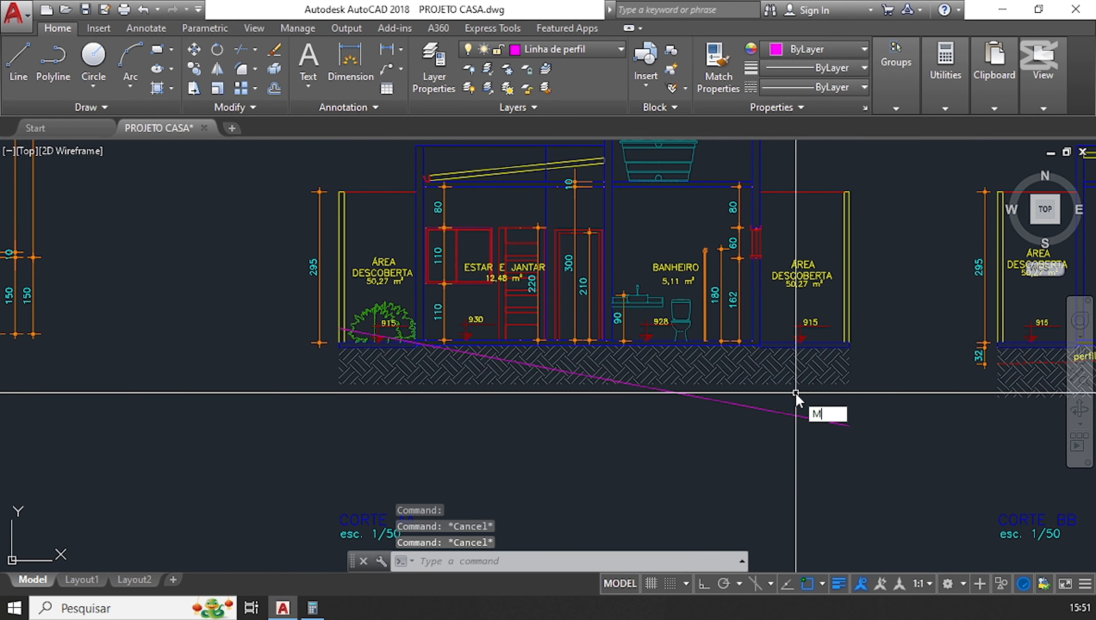
{"action": "type", "text": "A"}
{"action": "key", "text": "Return"}
{"action": "scroll", "coordinate": [964, 387], "scroll_direction": "up", "scroll_amount": 5}
{"action": "middle_click_drag", "start_coordinate": [949, 333], "coordinate": [557, 368]}
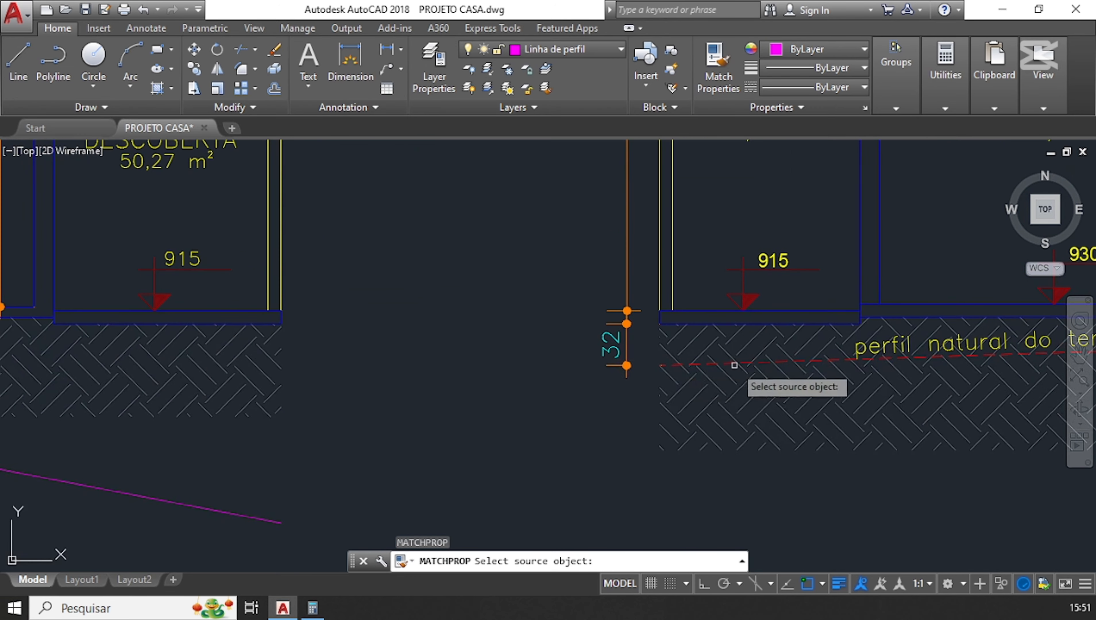
{"action": "scroll", "coordinate": [735, 366], "scroll_direction": "up", "scroll_amount": 4}
{"action": "left_click", "coordinate": [754, 357]}
{"action": "scroll", "coordinate": [764, 335], "scroll_direction": "down", "scroll_amount": 4}
{"action": "left_click", "coordinate": [294, 466]}
{"action": "left_click", "coordinate": [151, 506]}
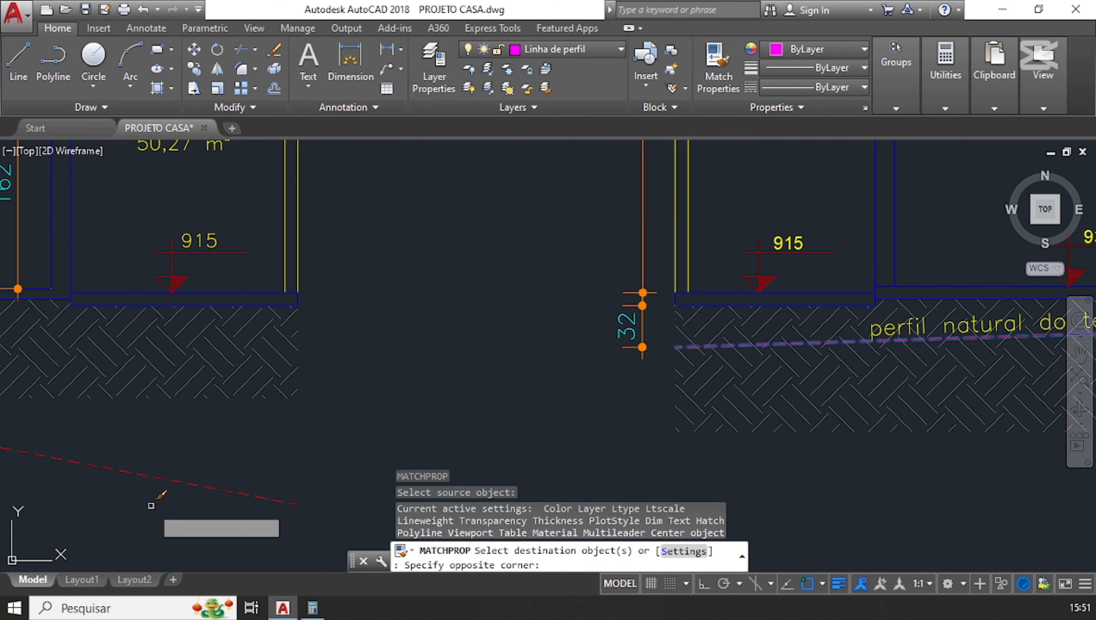
{"action": "scroll", "coordinate": [543, 424], "scroll_direction": "down", "scroll_amount": 4}
{"action": "key", "text": "Escape"}
{"action": "key", "text": "Escape"}
- Make the layer of the "perfil natural do terreno" label in Corte BB current
{"action": "middle_click_drag", "start_coordinate": [213, 460], "coordinate": [336, 465]}
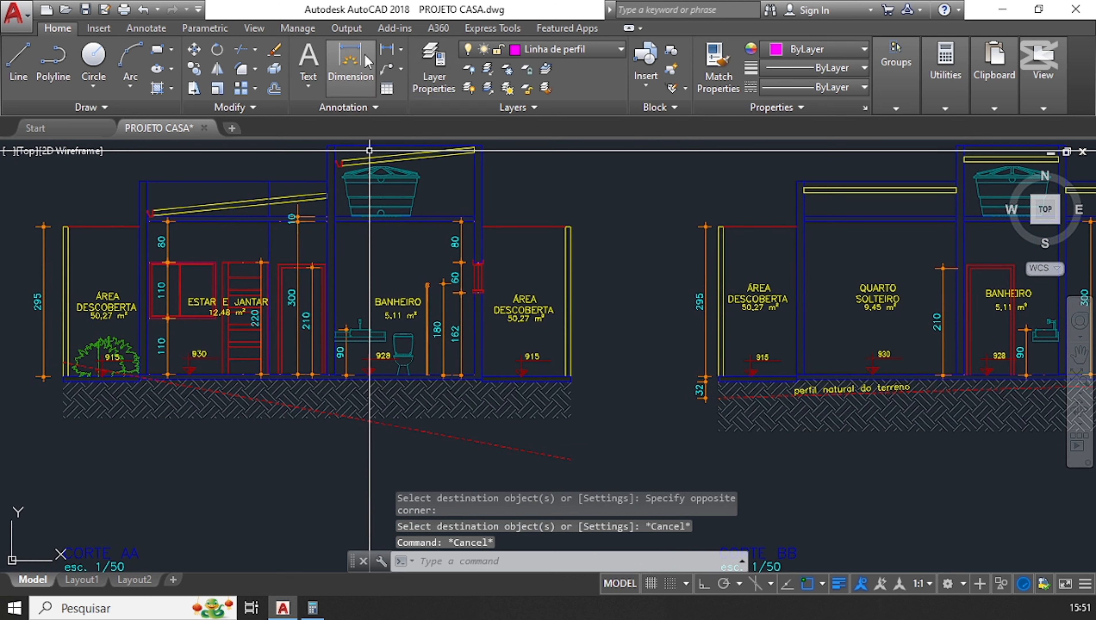
{"action": "left_click", "coordinate": [546, 69]}
{"action": "scroll", "coordinate": [934, 390], "scroll_direction": "up", "scroll_amount": 4}
{"action": "left_click", "coordinate": [829, 367]}
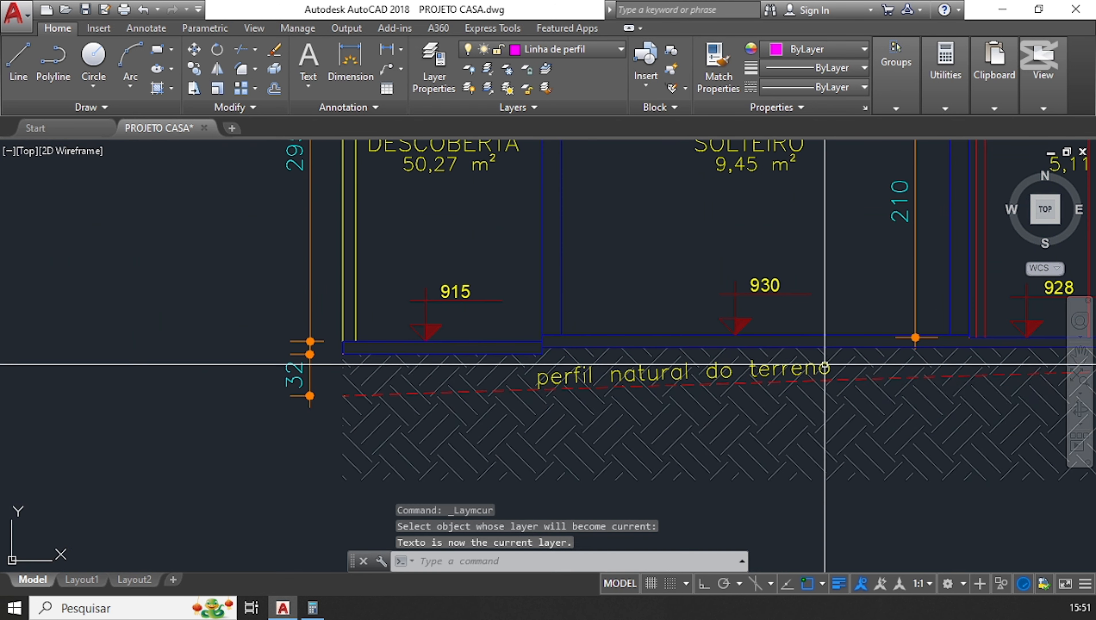
- Add the multiline text label "P.N.T." in the ground hatch below the bathroom of Corte AA
{"action": "scroll", "coordinate": [857, 354], "scroll_direction": "down", "scroll_amount": 4}
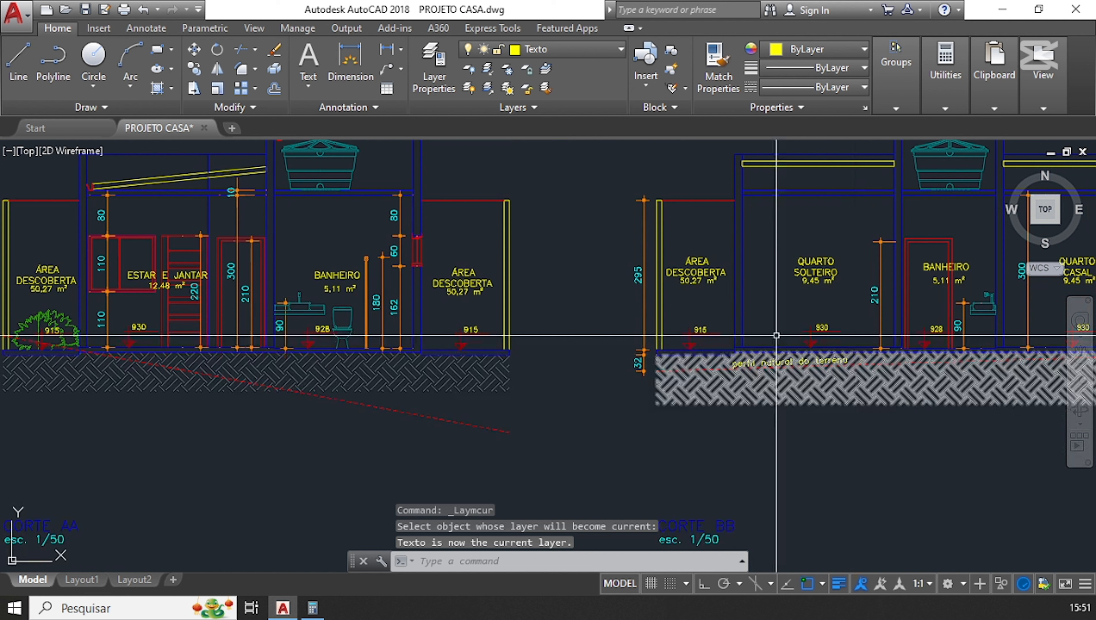
{"action": "left_click", "coordinate": [307, 60]}
{"action": "scroll", "coordinate": [391, 400], "scroll_direction": "up", "scroll_amount": 5}
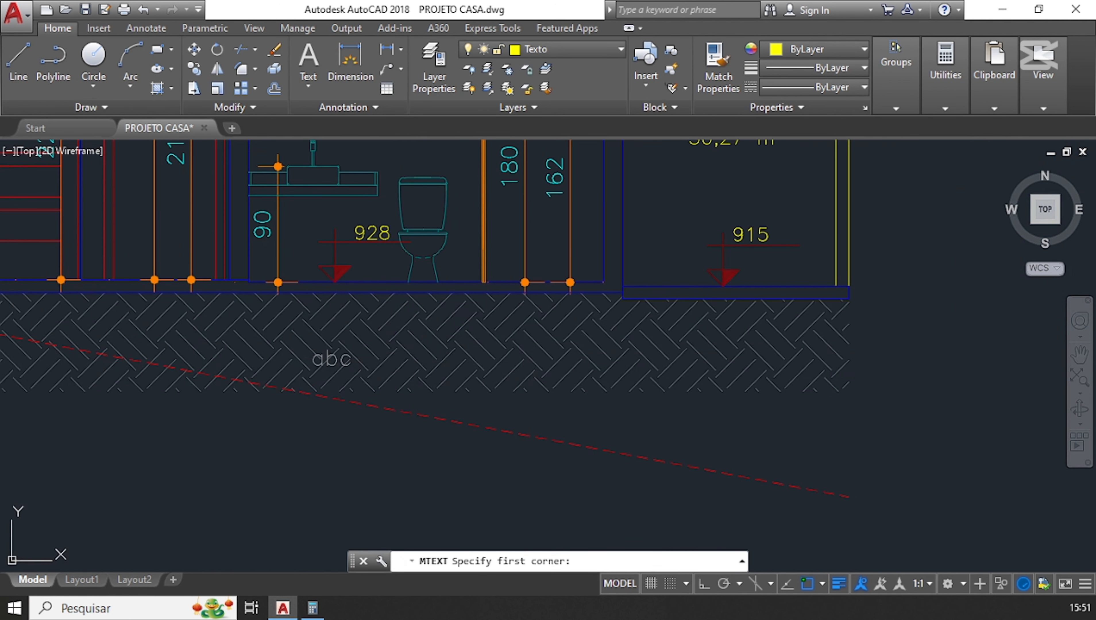
{"action": "left_click", "coordinate": [310, 349]}
{"action": "left_click", "coordinate": [391, 372]}
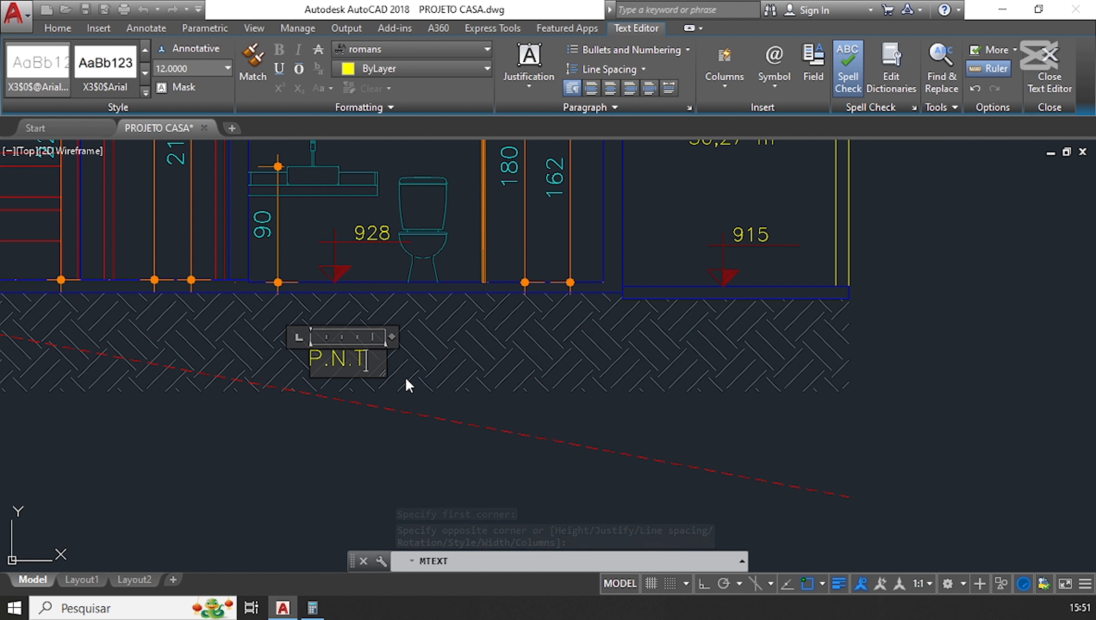
{"action": "key", "text": "Escape"}
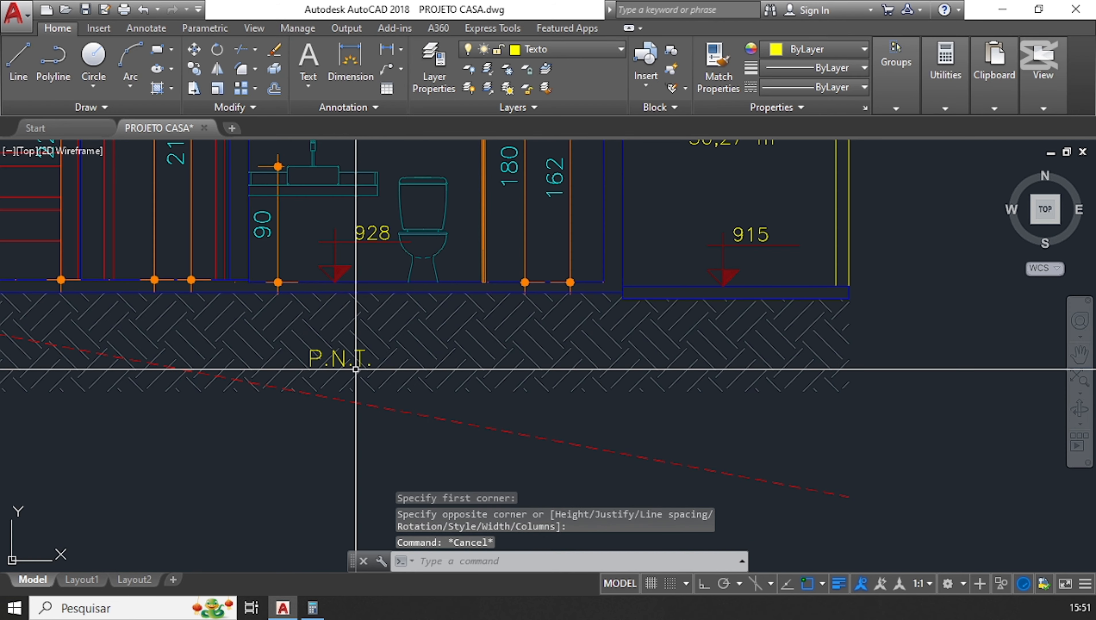
{"action": "key", "text": "Escape"}
- Move the "P.N.T." label to just above the dashed terrain line below the living room of Corte AA
{"action": "left_click", "coordinate": [355, 366]}
{"action": "scroll", "coordinate": [384, 360], "scroll_direction": "up", "scroll_amount": 2}
{"action": "scroll", "coordinate": [410, 375], "scroll_direction": "down", "scroll_amount": 2}
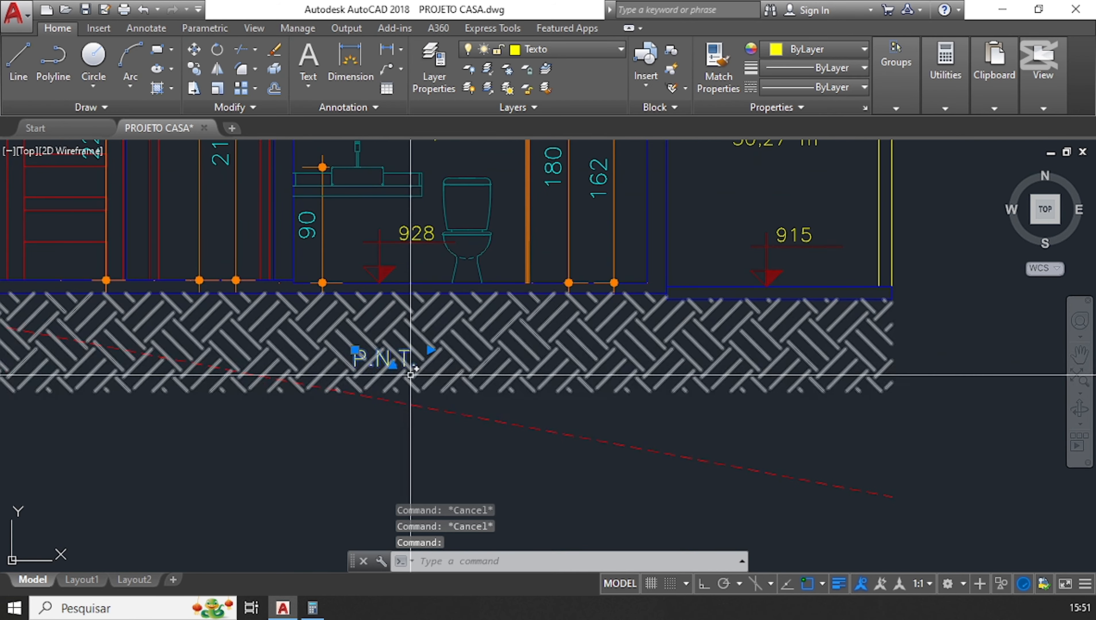
{"action": "key", "text": "space"}
{"action": "left_click", "coordinate": [354, 366]}
{"action": "middle_click_drag", "start_coordinate": [66, 375], "coordinate": [340, 370]}
{"action": "scroll", "coordinate": [329, 323], "scroll_direction": "up", "scroll_amount": 2}
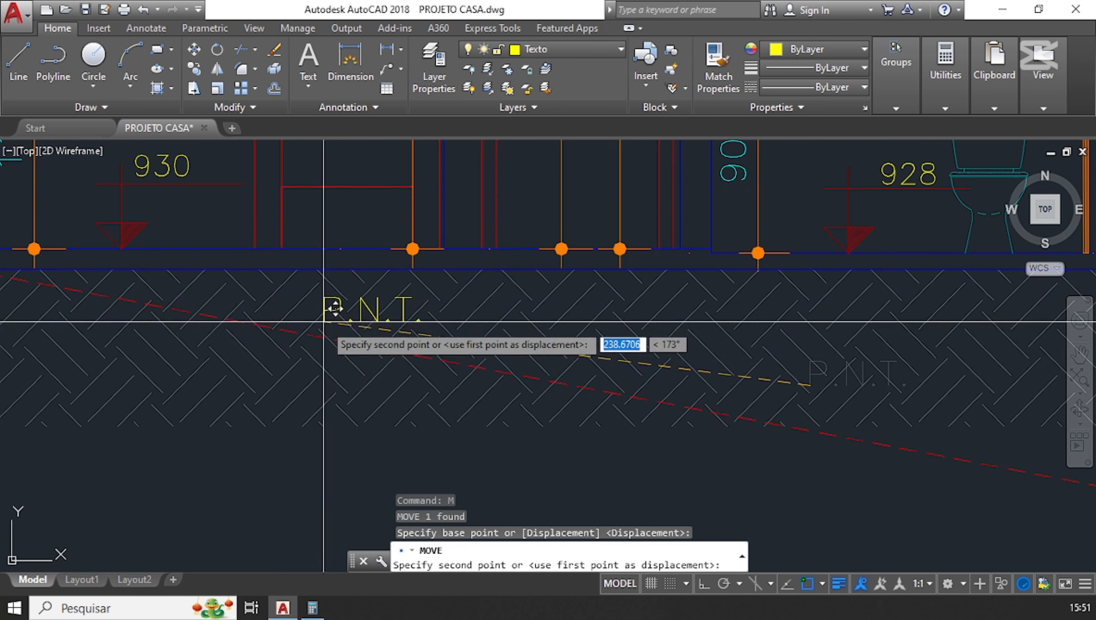
{"action": "left_click", "coordinate": [333, 334]}
- Rotate the "P.N.T." label about its lower corner to align it with the slope of the terrain line
{"action": "left_click", "coordinate": [351, 317]}
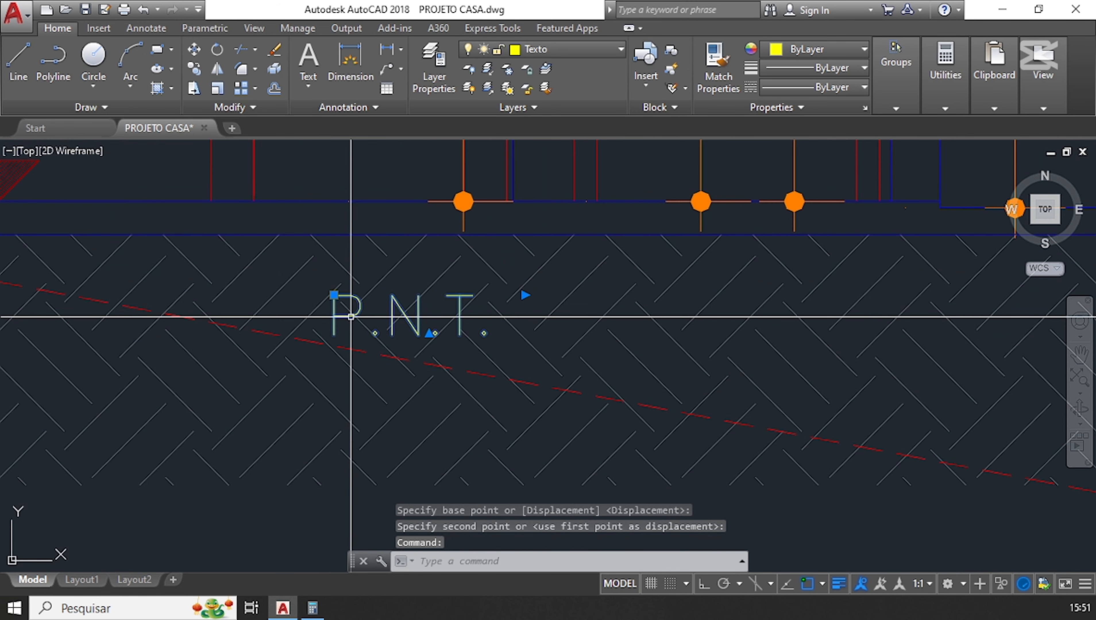
{"action": "type", "text": "ro"}
{"action": "key", "text": "Return"}
{"action": "left_click", "coordinate": [333, 334]}
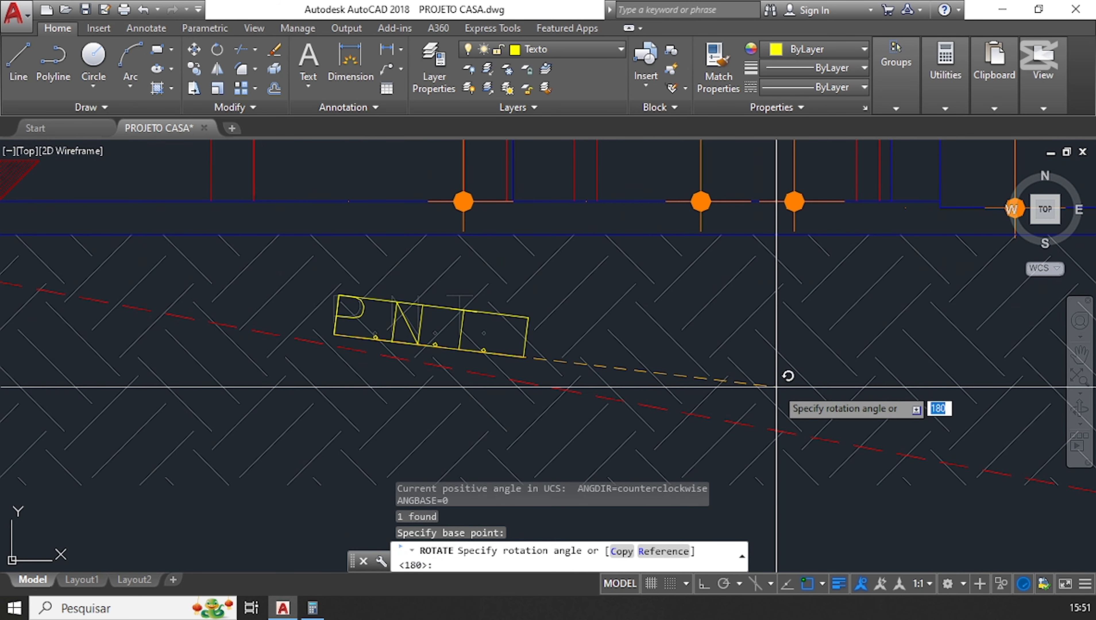
{"action": "left_click", "coordinate": [796, 420]}
- Remove the two intermediate vertices along the lower edge of the Corte AA ground hatch
{"action": "scroll", "coordinate": [587, 379], "scroll_direction": "down", "scroll_amount": 5}
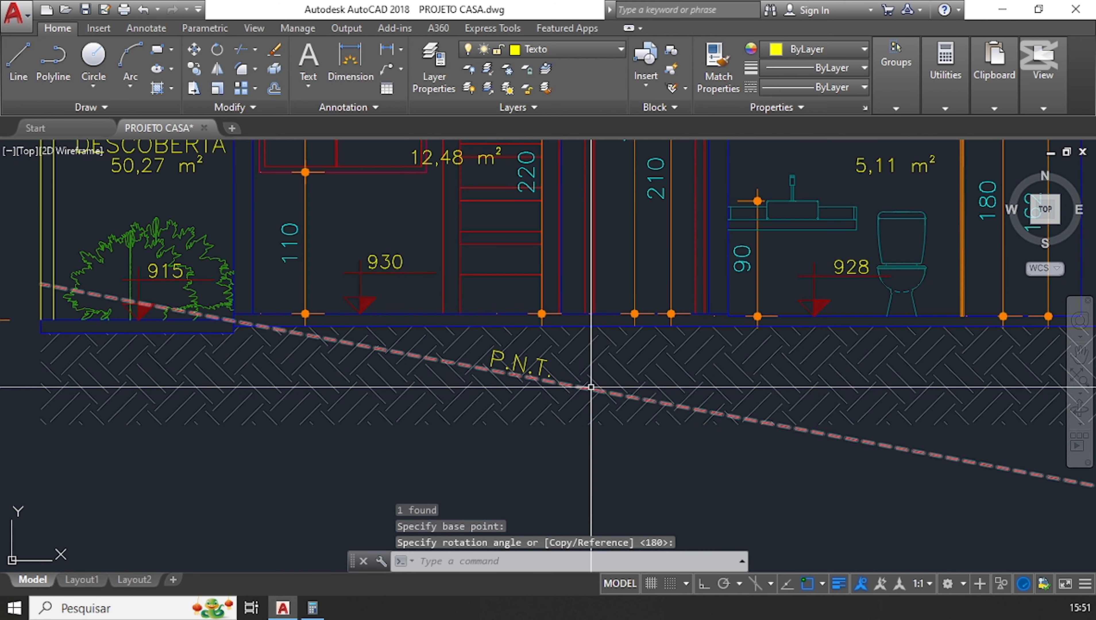
{"action": "middle_click_drag", "start_coordinate": [651, 404], "coordinate": [556, 404]}
{"action": "scroll", "coordinate": [278, 394], "scroll_direction": "up", "scroll_amount": 4}
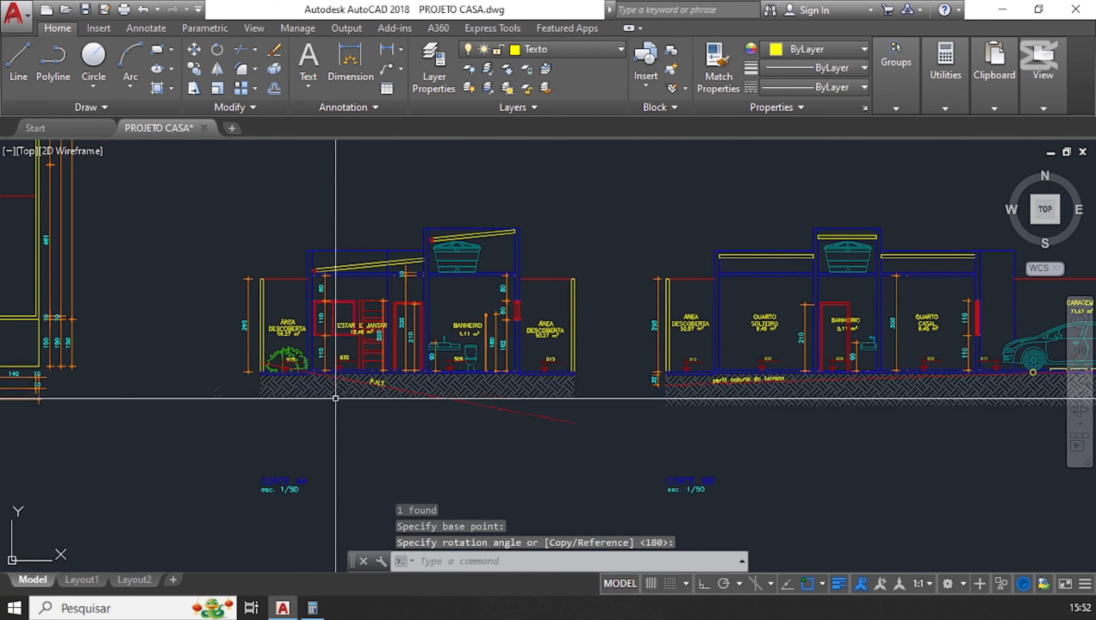
{"action": "left_click", "coordinate": [294, 393]}
{"action": "left_click", "coordinate": [537, 397]}
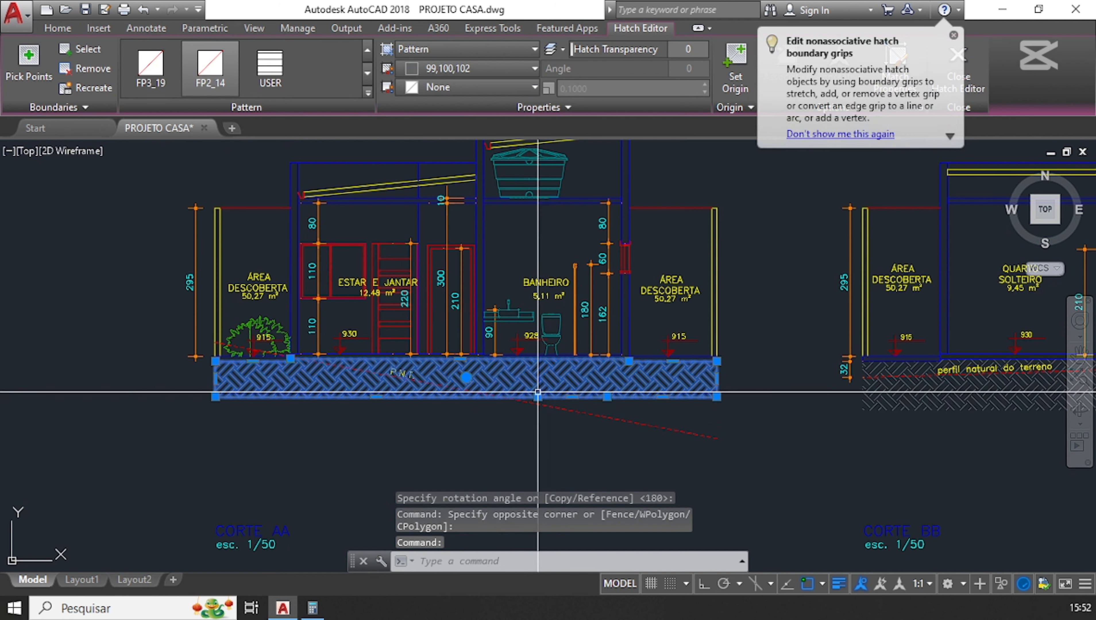
{"action": "mouse_move", "coordinate": [539, 398]}
{"action": "left_click", "coordinate": [584, 461]}
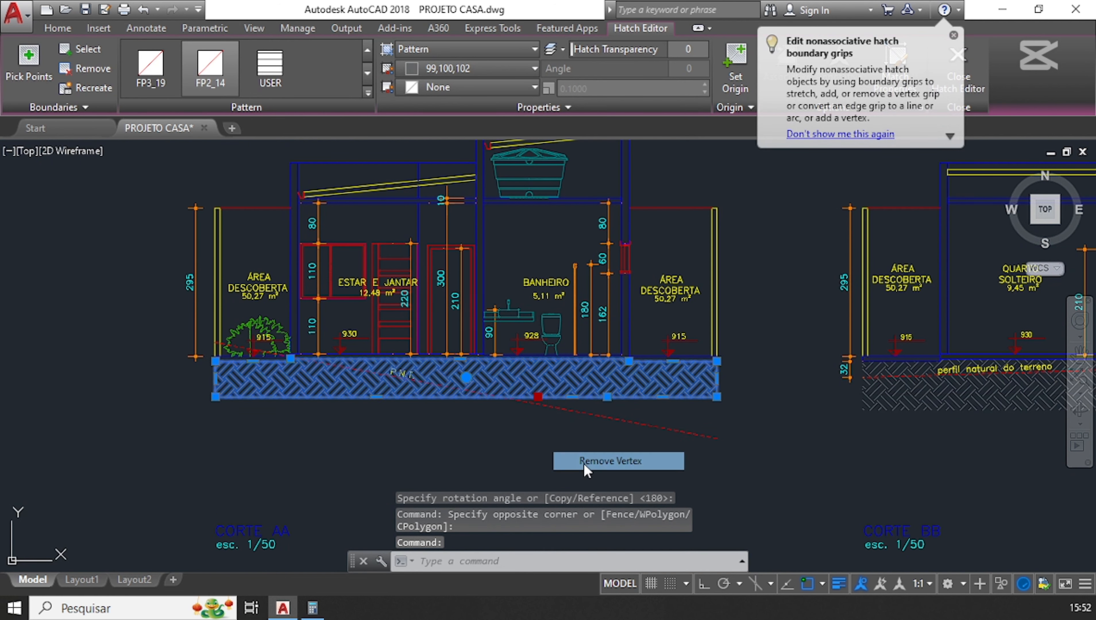
{"action": "mouse_move", "coordinate": [608, 397]}
{"action": "left_click", "coordinate": [638, 463]}
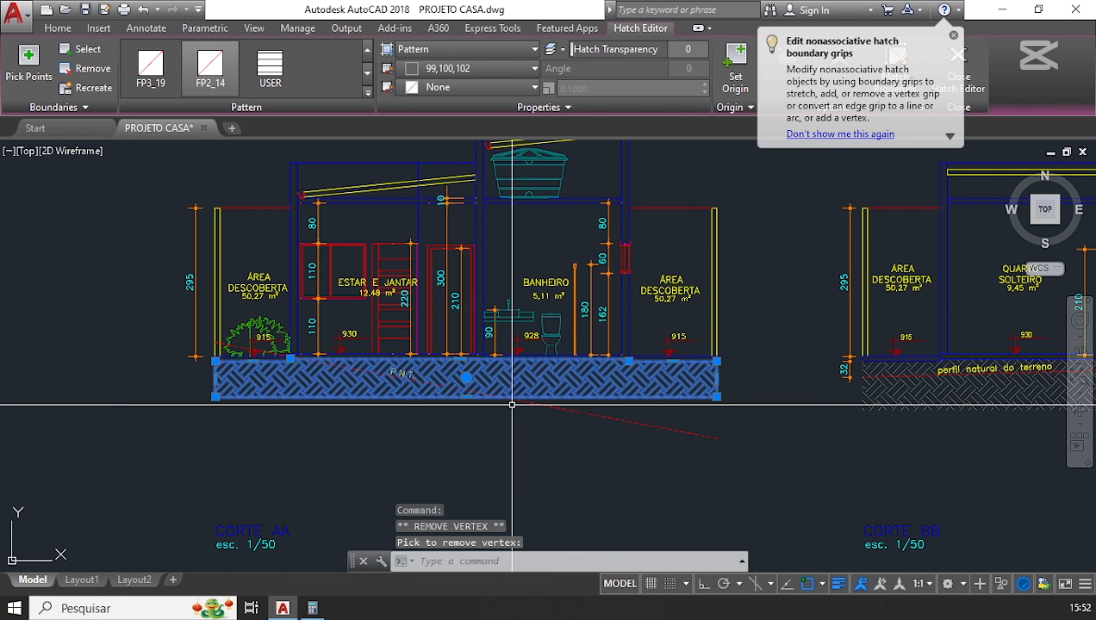
- Stretch the lower edge of the Corte AA ground hatch straight down to just below the terrain line's lowest end
{"action": "left_click", "coordinate": [466, 397]}
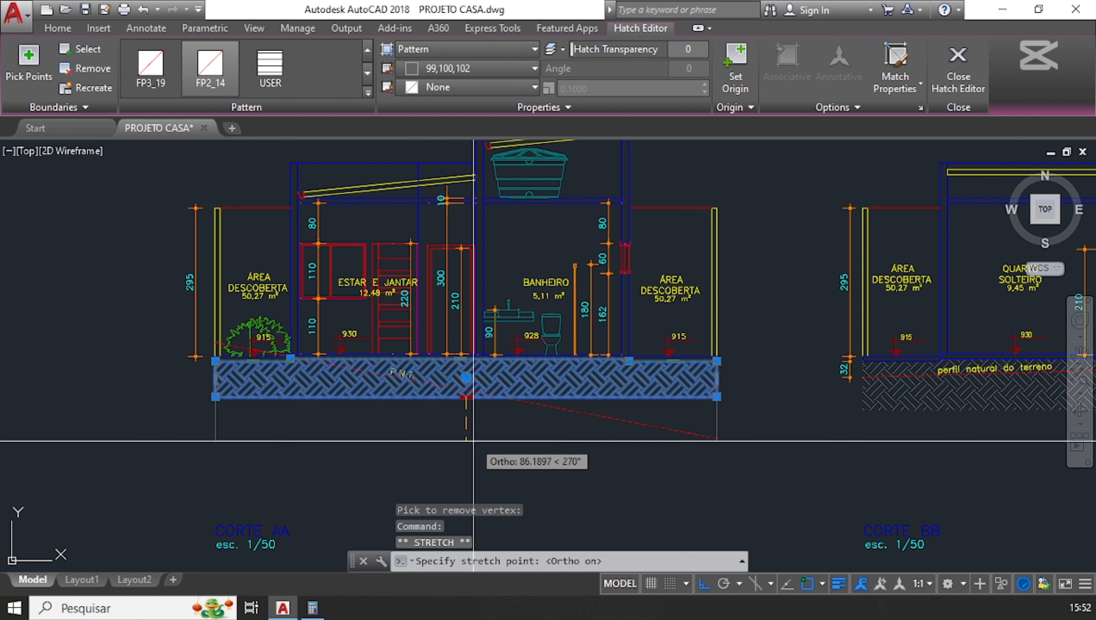
{"action": "left_click", "coordinate": [474, 445]}
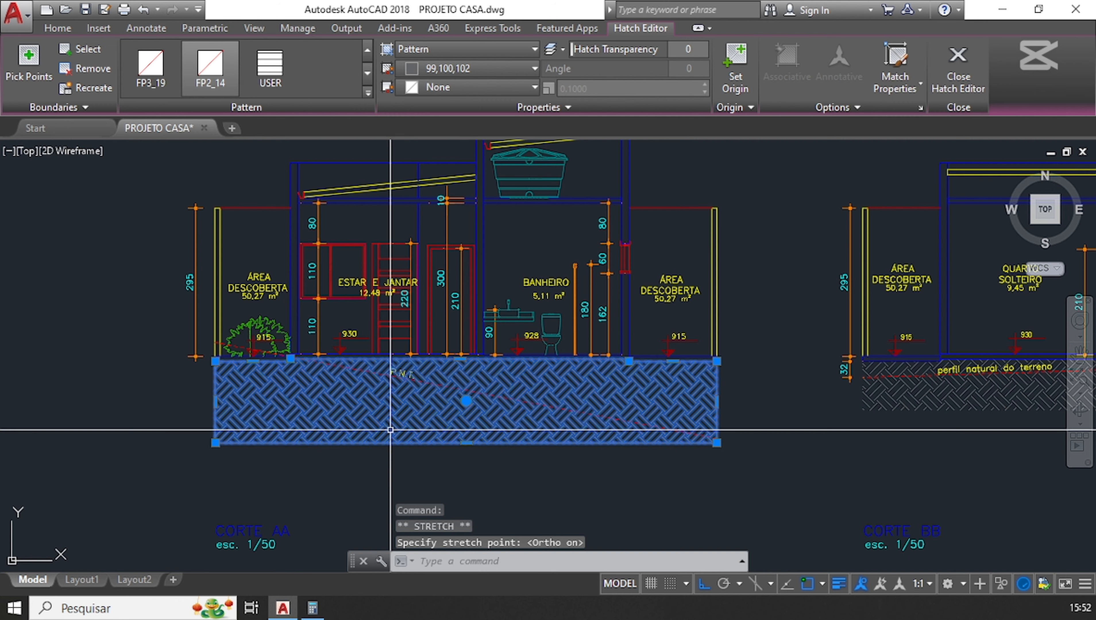
{"action": "key", "text": "Escape"}
{"action": "key", "text": "Escape"}
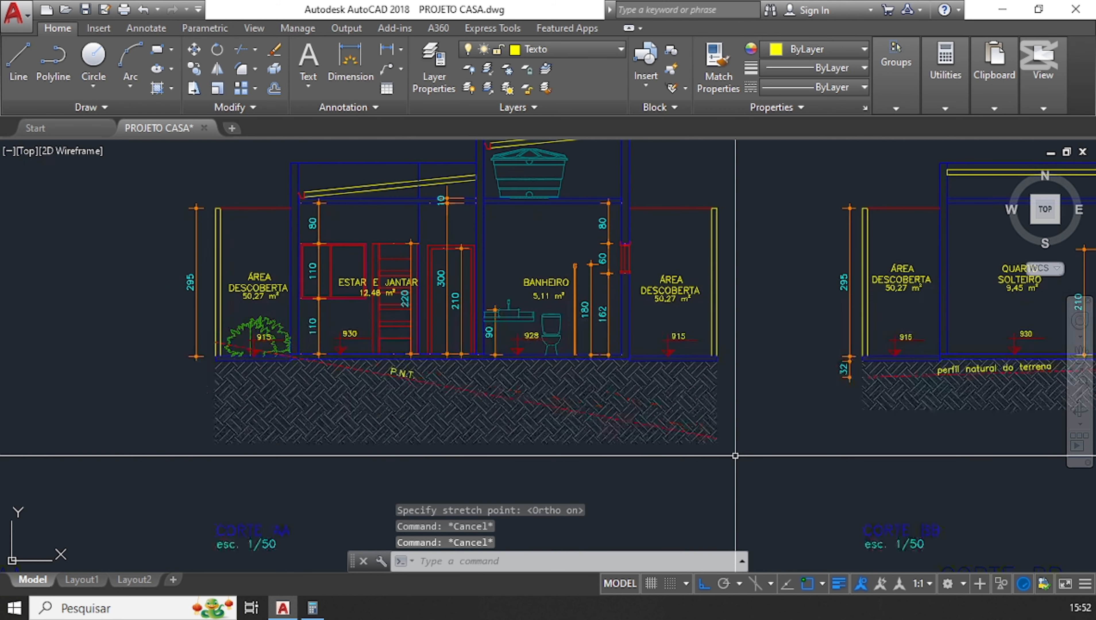
- Draw a small circle where the terrain line meets the garden-side floor level in Corte AA
{"action": "scroll", "coordinate": [286, 373], "scroll_direction": "up", "scroll_amount": 2}
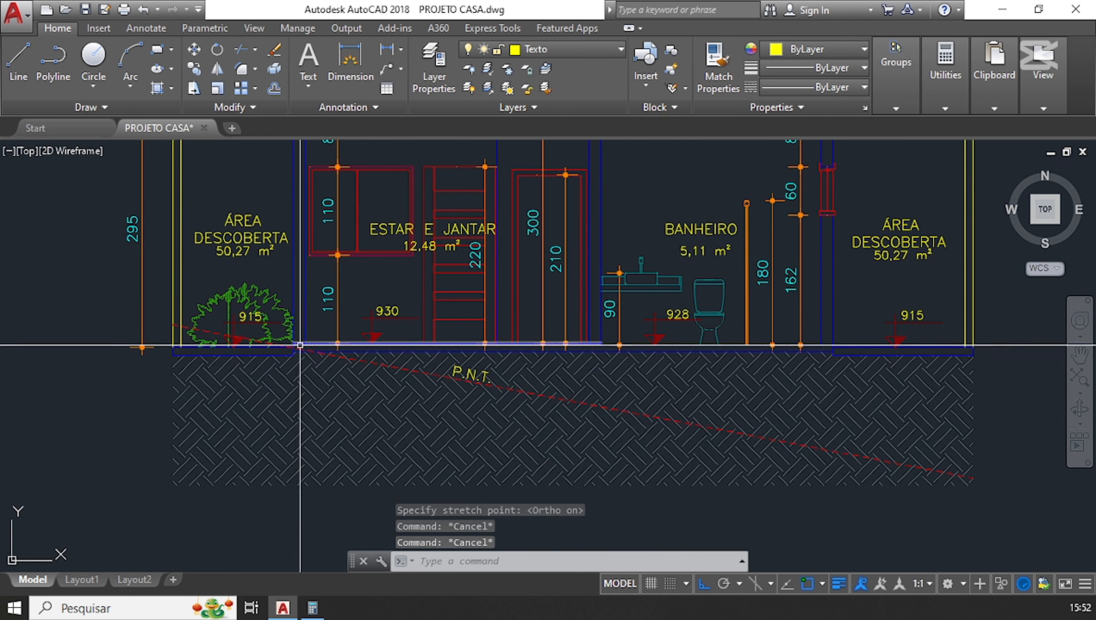
{"action": "left_click", "coordinate": [86, 69]}
{"action": "scroll", "coordinate": [293, 336], "scroll_direction": "up", "scroll_amount": 5}
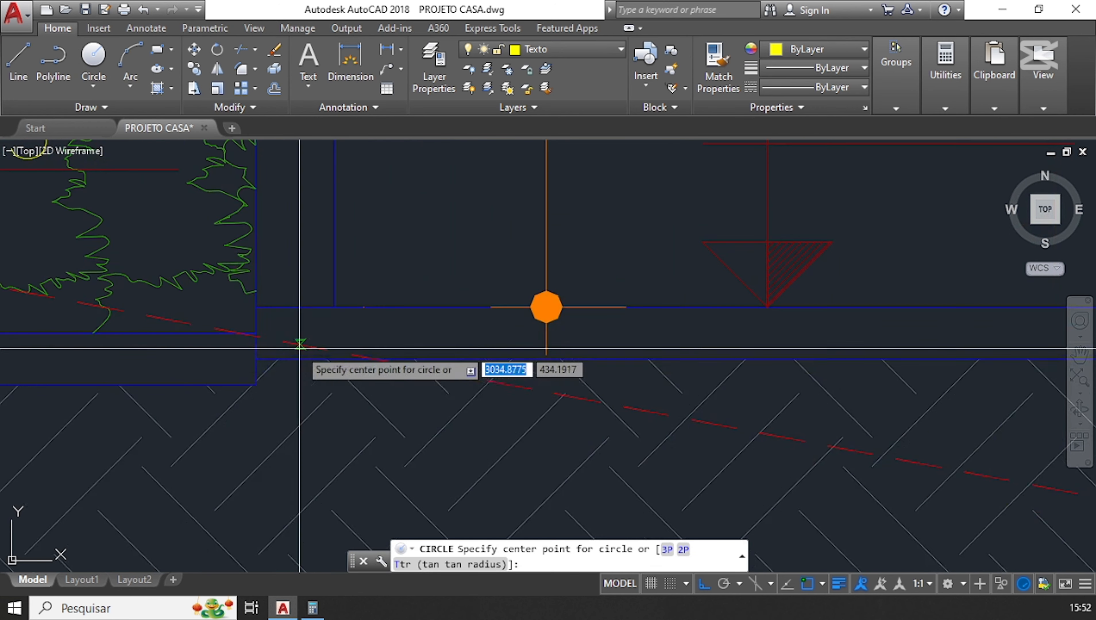
{"action": "left_click", "coordinate": [230, 325]}
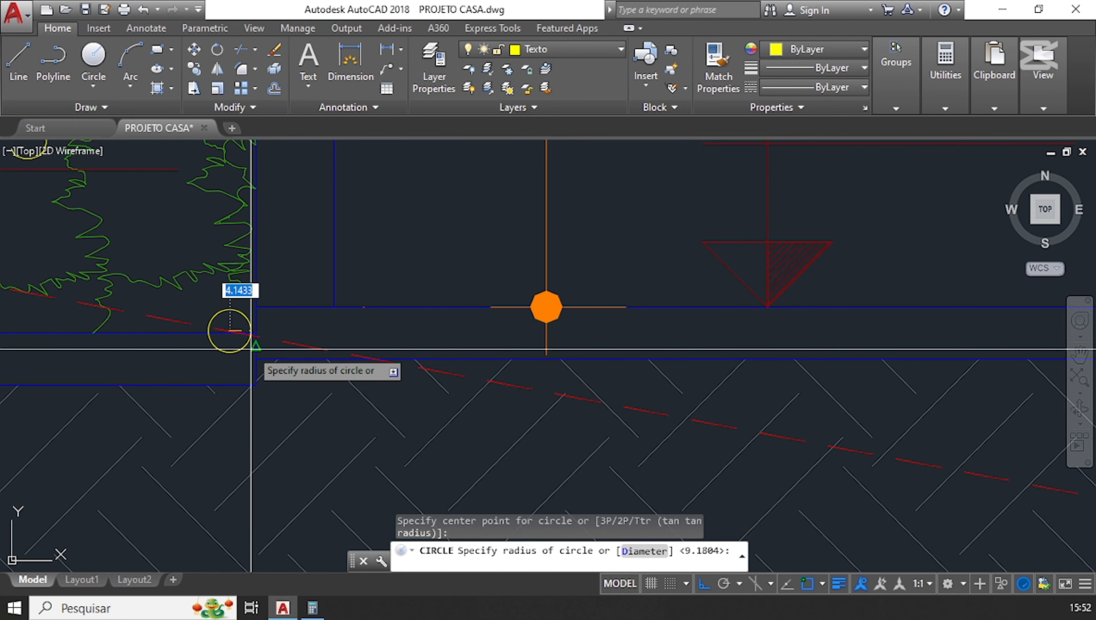
{"action": "key", "text": "Escape"}
- Dimension the fill height from the slab underside to the terrain line's lowest end, placing it outside the wall opposite the garden
{"action": "scroll", "coordinate": [247, 339], "scroll_direction": "down", "scroll_amount": 5}
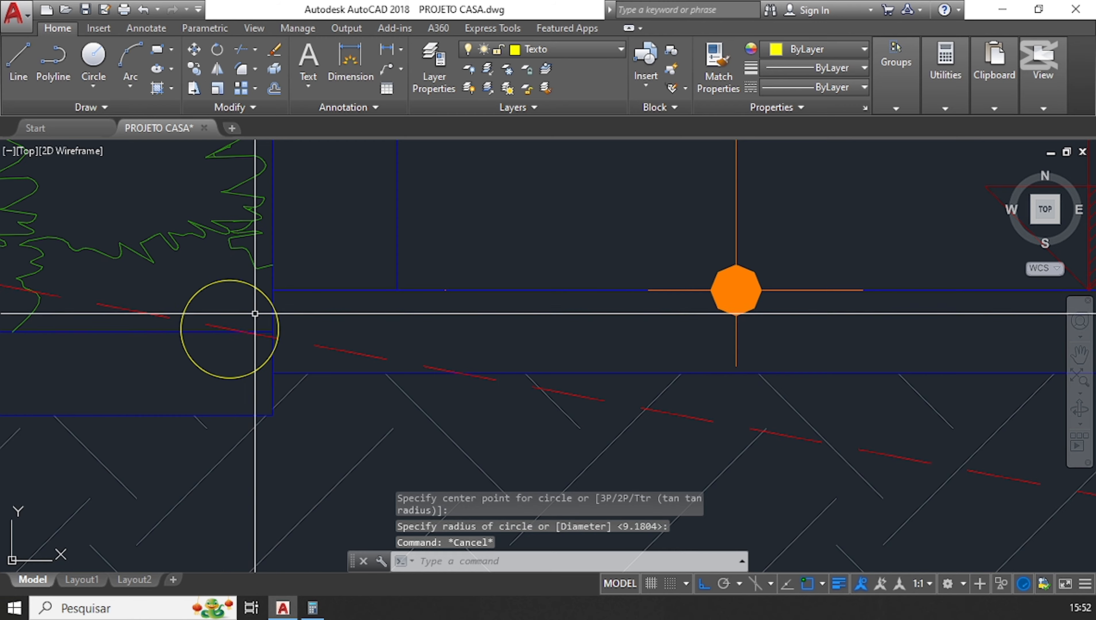
{"action": "scroll", "coordinate": [247, 335], "scroll_direction": "down", "scroll_amount": 5}
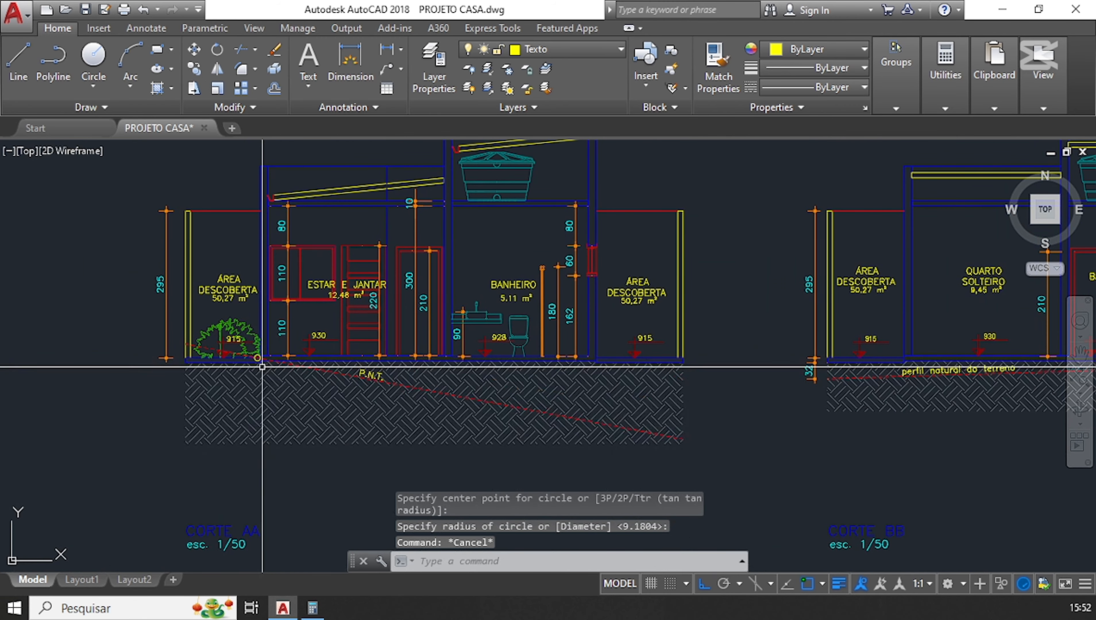
{"action": "scroll", "coordinate": [262, 367], "scroll_direction": "up", "scroll_amount": 2}
{"action": "scroll", "coordinate": [247, 349], "scroll_direction": "down", "scroll_amount": 2}
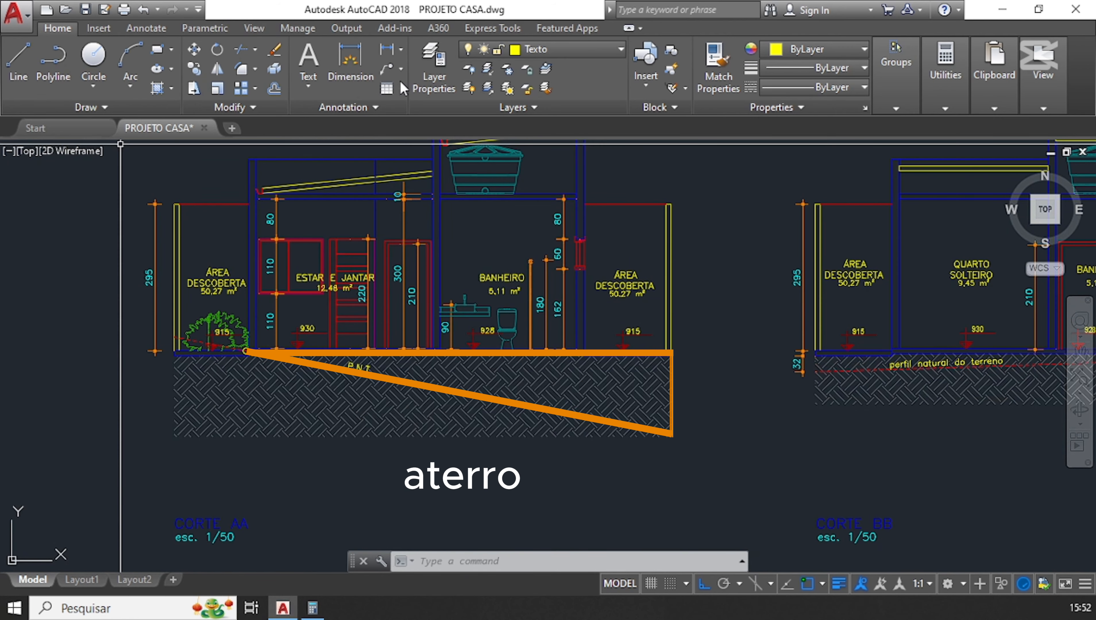
{"action": "left_click", "coordinate": [380, 48]}
{"action": "scroll", "coordinate": [660, 395], "scroll_direction": "up", "scroll_amount": 2}
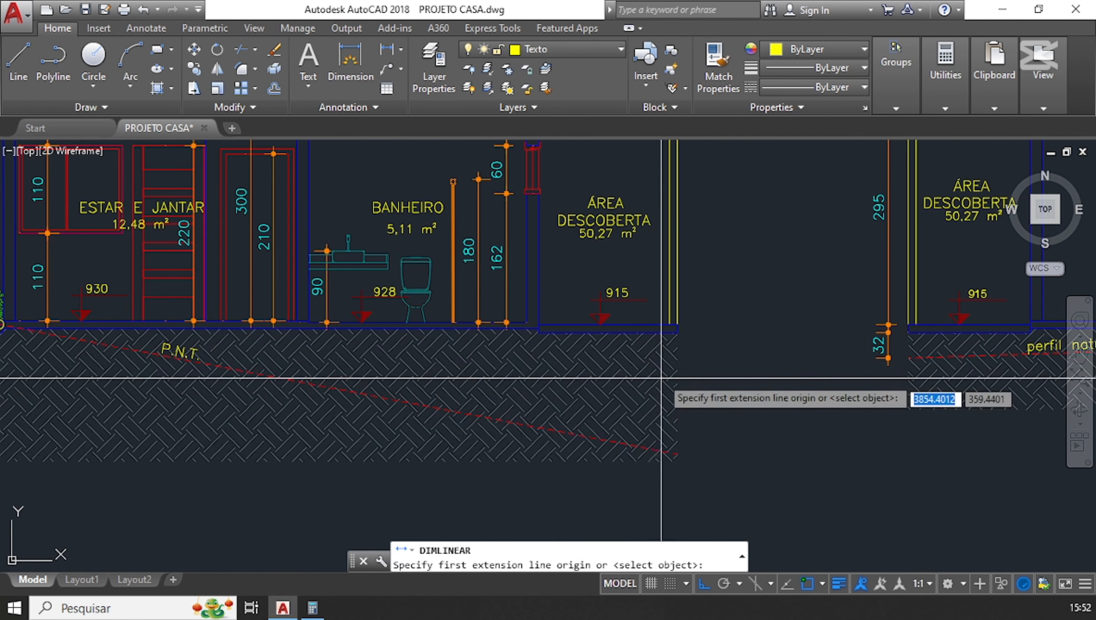
{"action": "left_click", "coordinate": [677, 325]}
{"action": "left_click", "coordinate": [678, 453]}
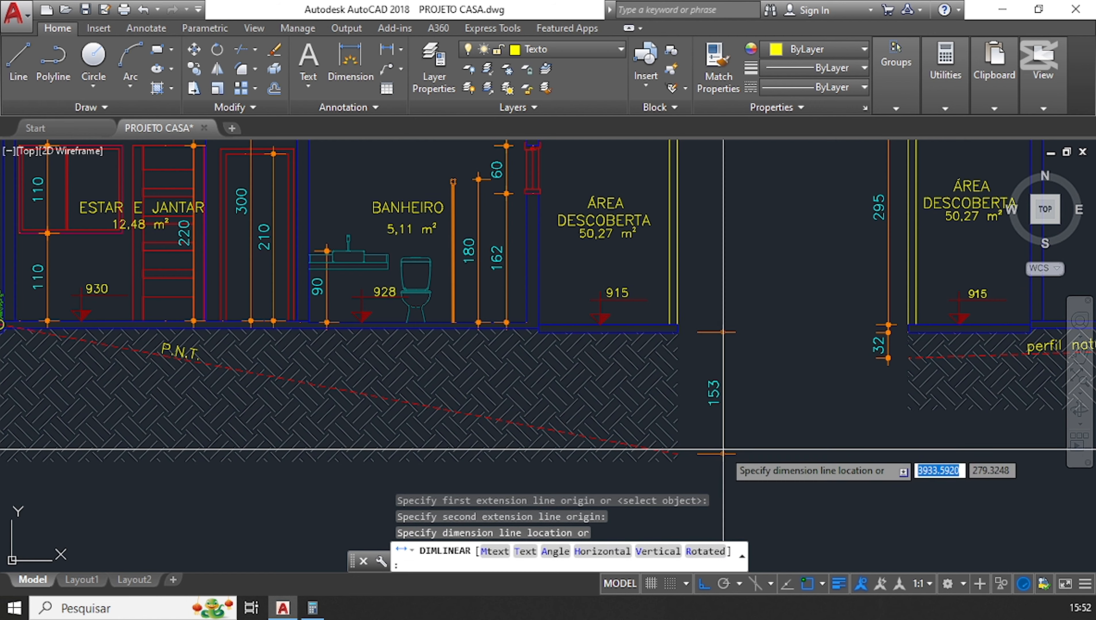
{"action": "left_click", "coordinate": [721, 453]}
- Dimension the cut height from the terrain line's upper end to the slab underside, placing it outside the garden-side wall
{"action": "scroll", "coordinate": [712, 435], "scroll_direction": "down", "scroll_amount": 2}
{"action": "scroll", "coordinate": [243, 363], "scroll_direction": "up", "scroll_amount": 5}
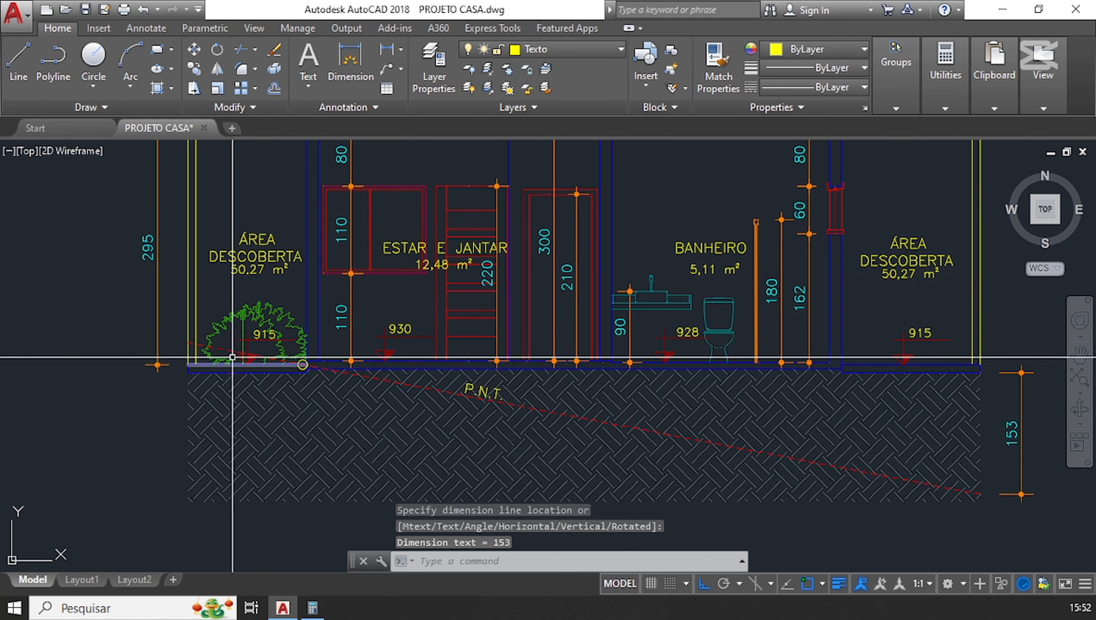
{"action": "left_click", "coordinate": [382, 50]}
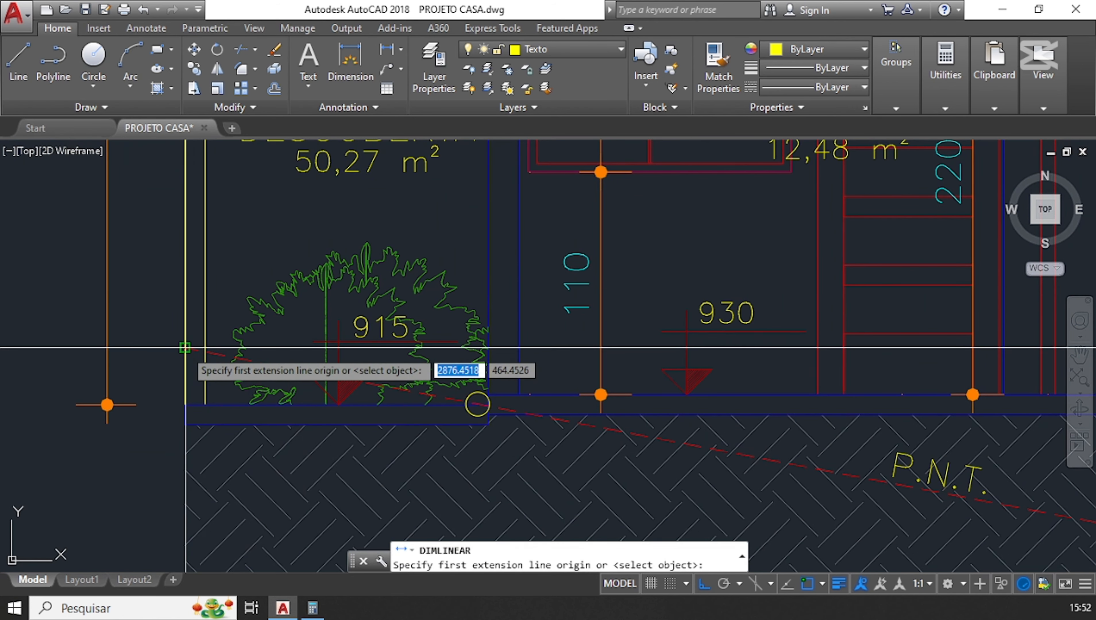
{"action": "left_click", "coordinate": [184, 395]}
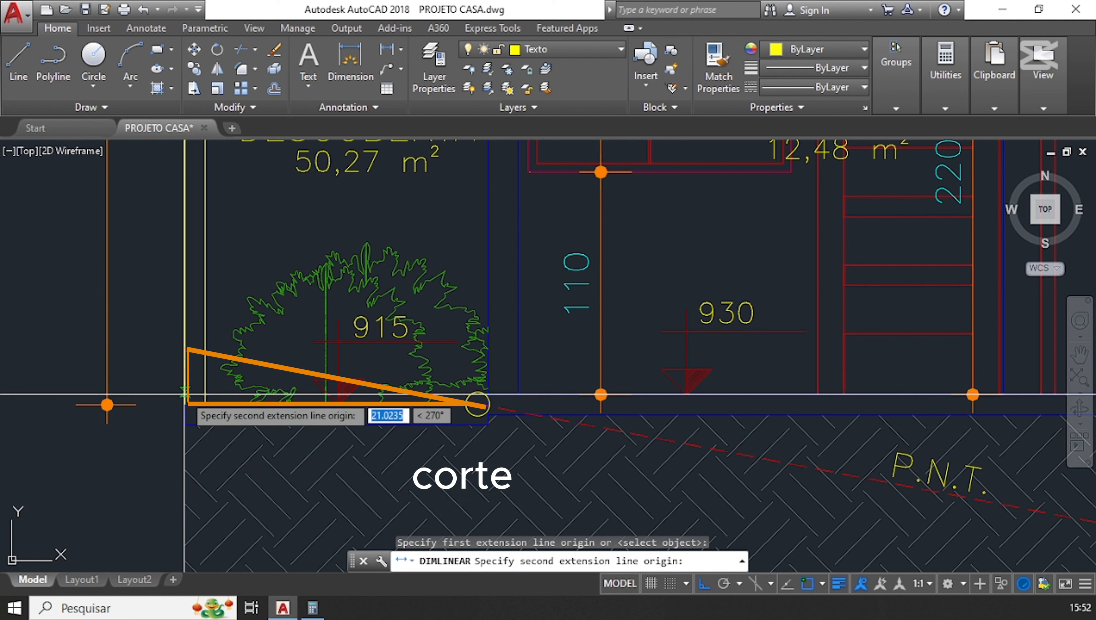
{"action": "left_click", "coordinate": [185, 424]}
{"action": "left_click", "coordinate": [151, 429]}
{"action": "scroll", "coordinate": [151, 430], "scroll_direction": "down", "scroll_amount": 5}
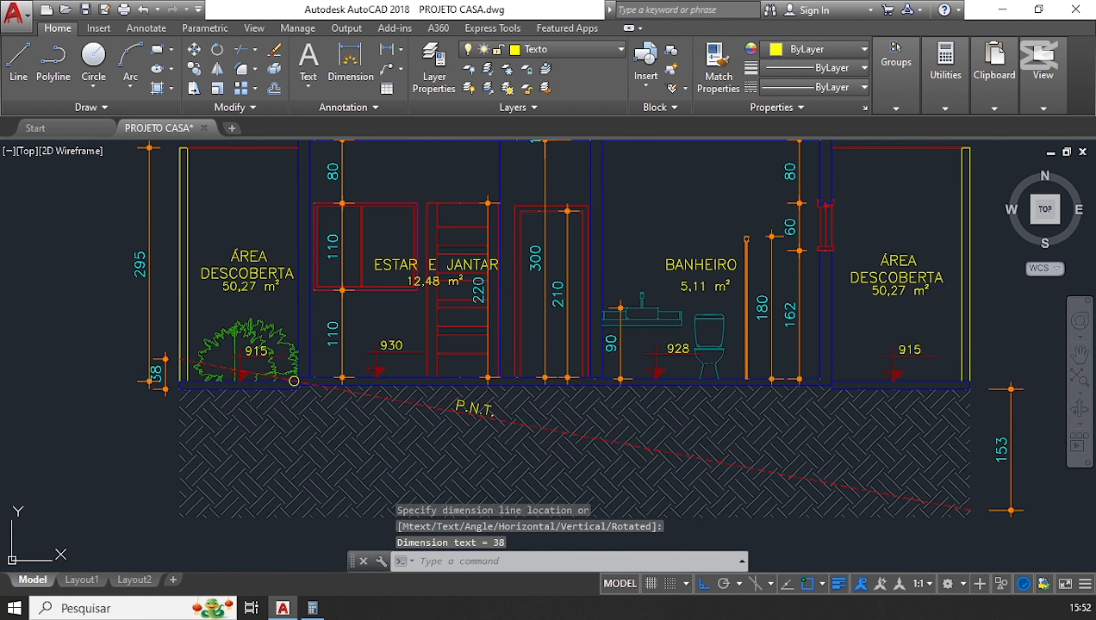
{"action": "key", "text": "Escape"}
{"action": "key", "text": "Escape"}
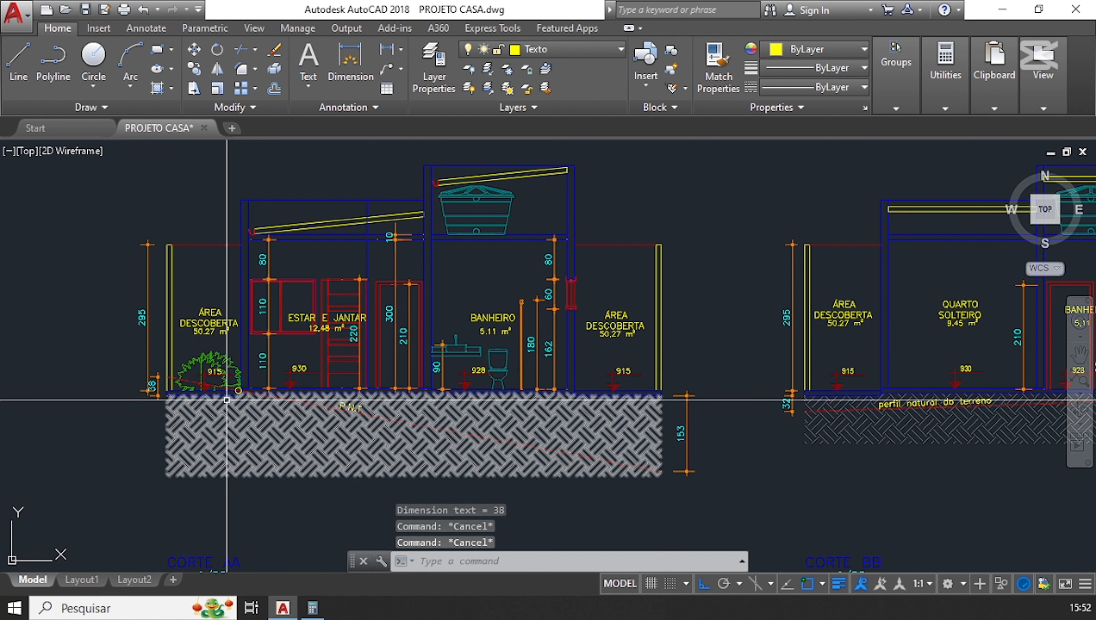
- Examine the cut and fill zones in Corte AA and the overall layout of the plan and sections
{"action": "scroll", "coordinate": [517, 414], "scroll_direction": "up", "scroll_amount": 2}
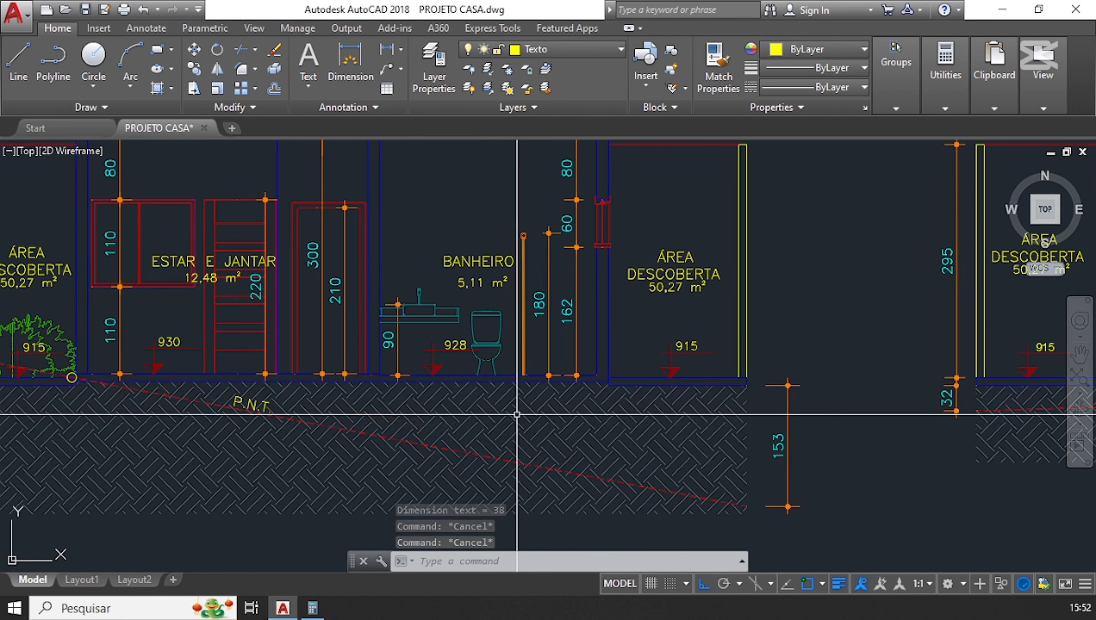
{"action": "scroll", "coordinate": [644, 372], "scroll_direction": "down", "scroll_amount": 2}
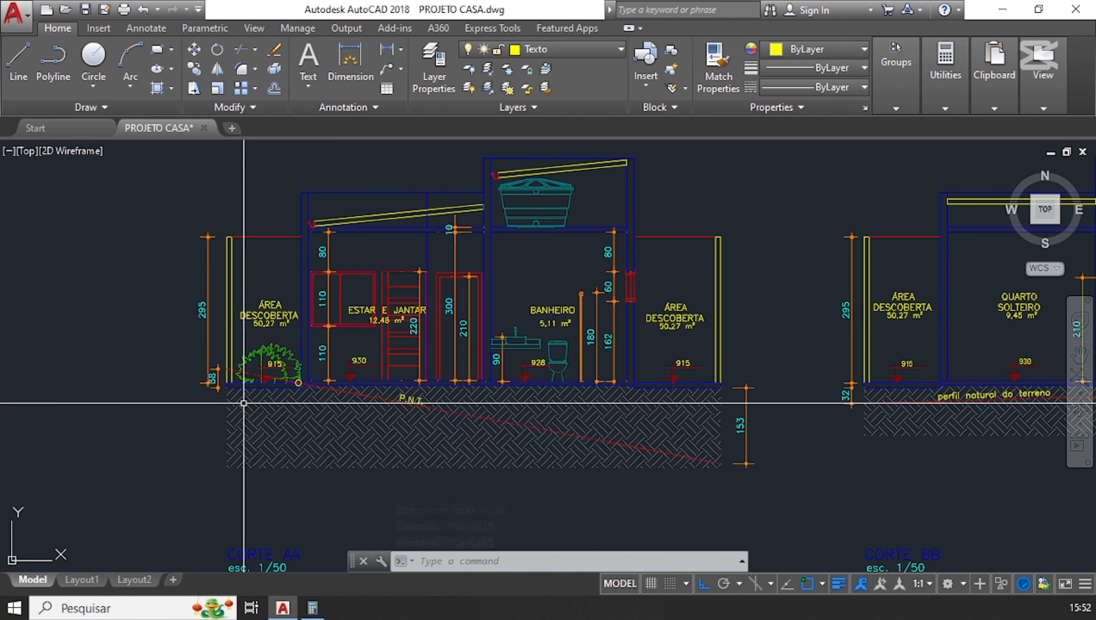
{"action": "scroll", "coordinate": [304, 385], "scroll_direction": "up", "scroll_amount": 2}
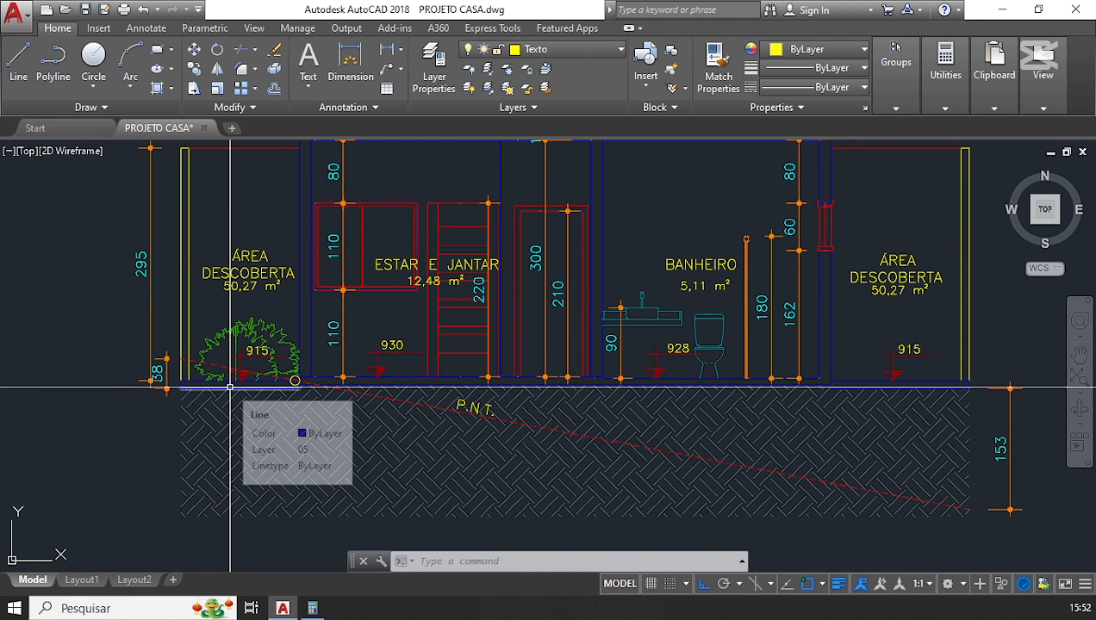
{"action": "scroll", "coordinate": [214, 394], "scroll_direction": "down", "scroll_amount": 1}
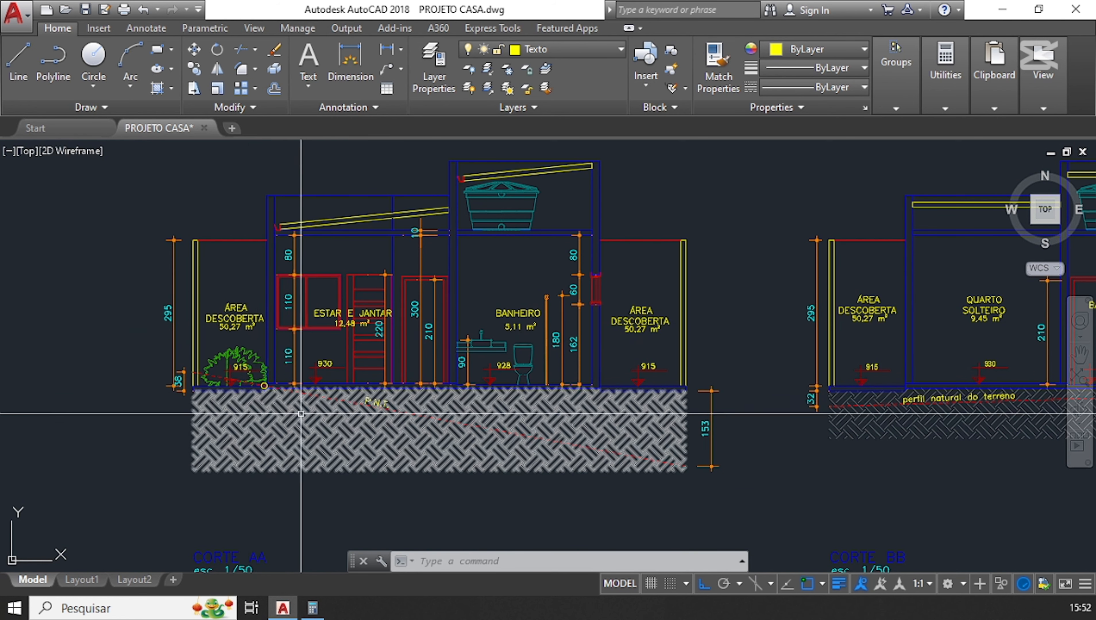
{"action": "scroll", "coordinate": [301, 413], "scroll_direction": "up", "scroll_amount": 2}
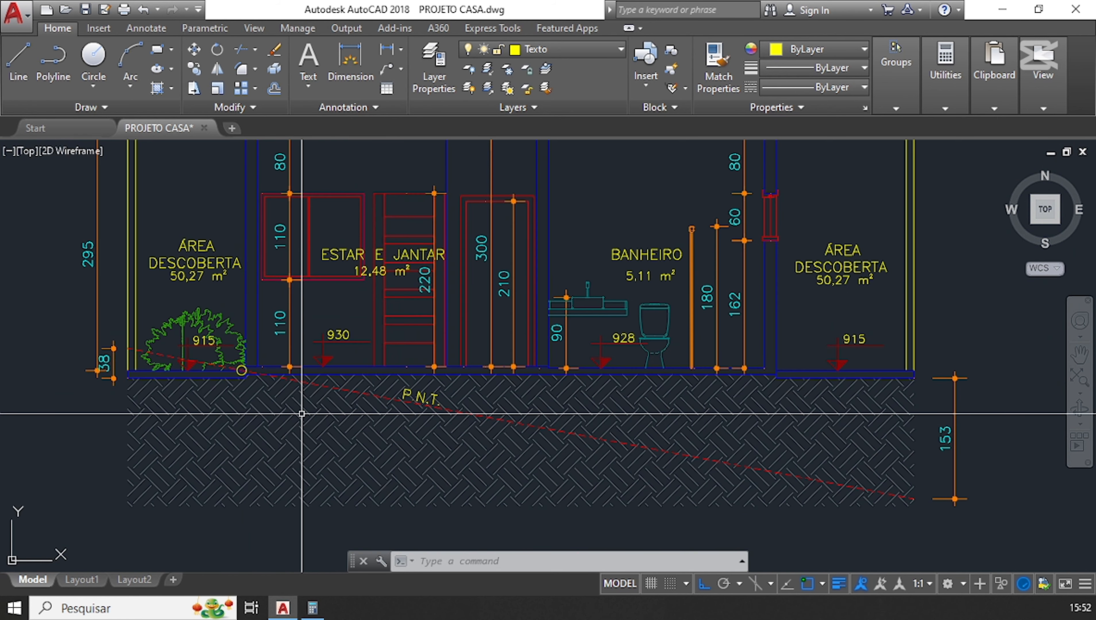
{"action": "scroll", "coordinate": [459, 402], "scroll_direction": "down", "scroll_amount": 6}
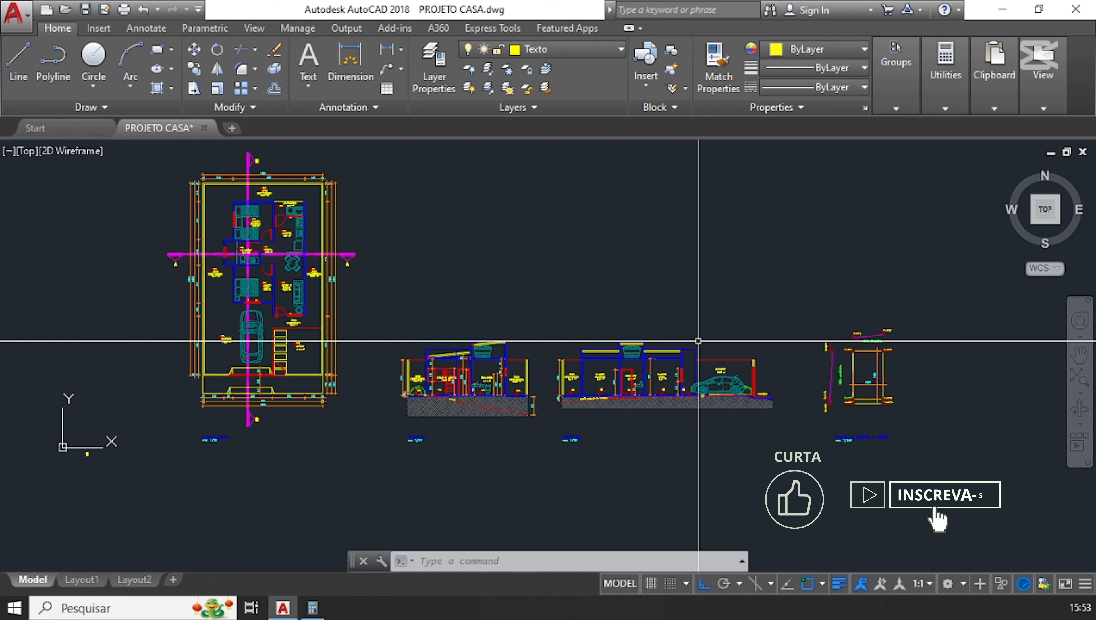
{"action": "scroll", "coordinate": [499, 404], "scroll_direction": "up", "scroll_amount": 4}
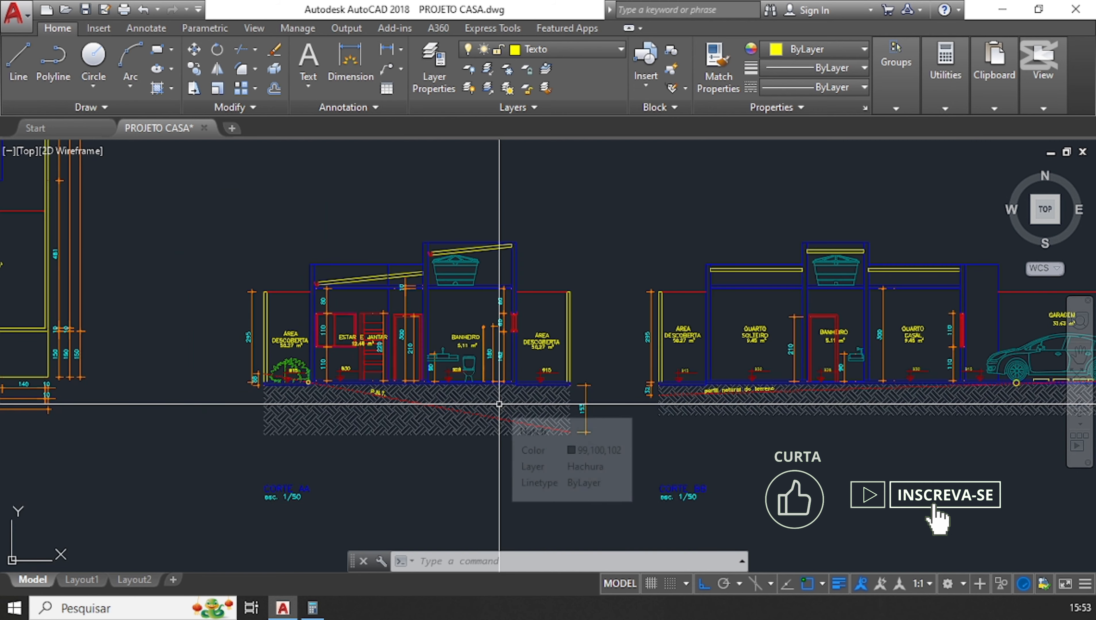
{"action": "scroll", "coordinate": [499, 404], "scroll_direction": "down", "scroll_amount": 5}
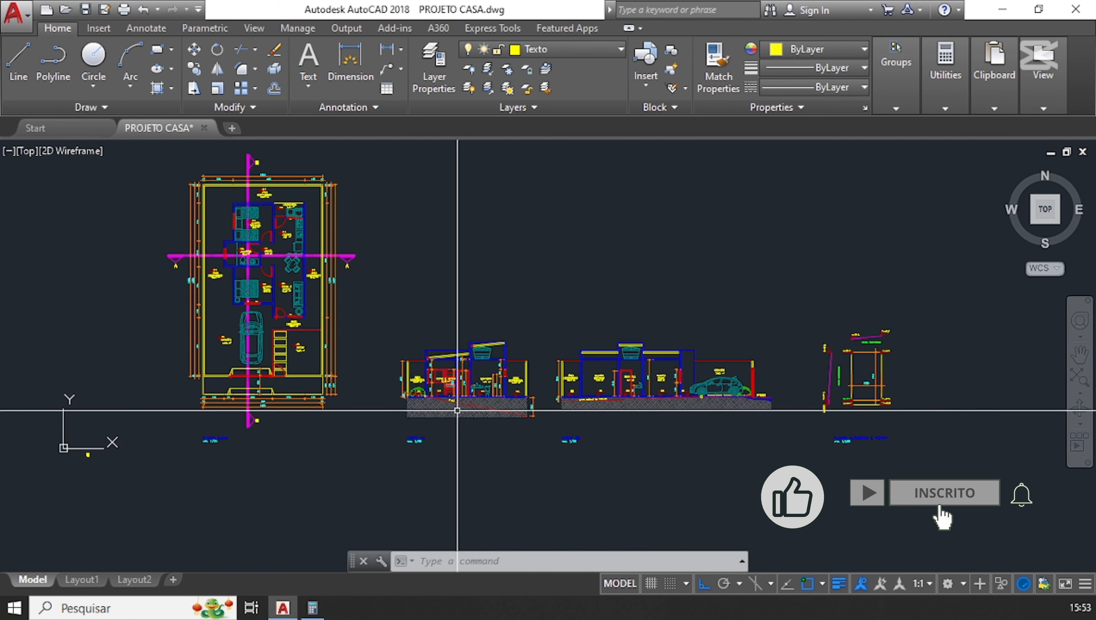
{"action": "middle_click_drag", "start_coordinate": [472, 423], "coordinate": [490, 449]}
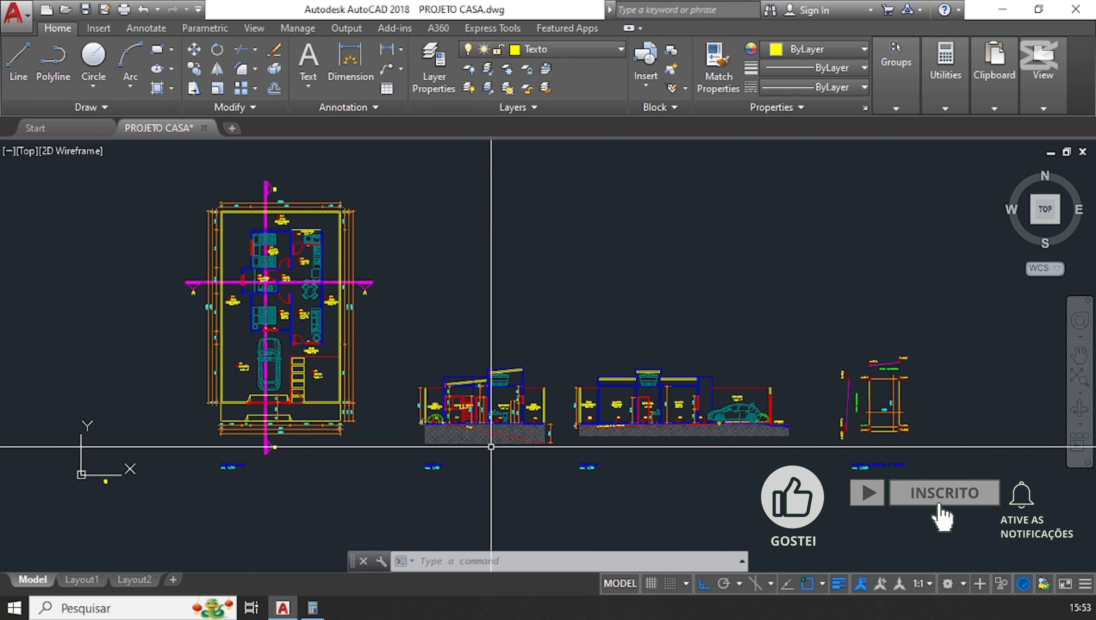